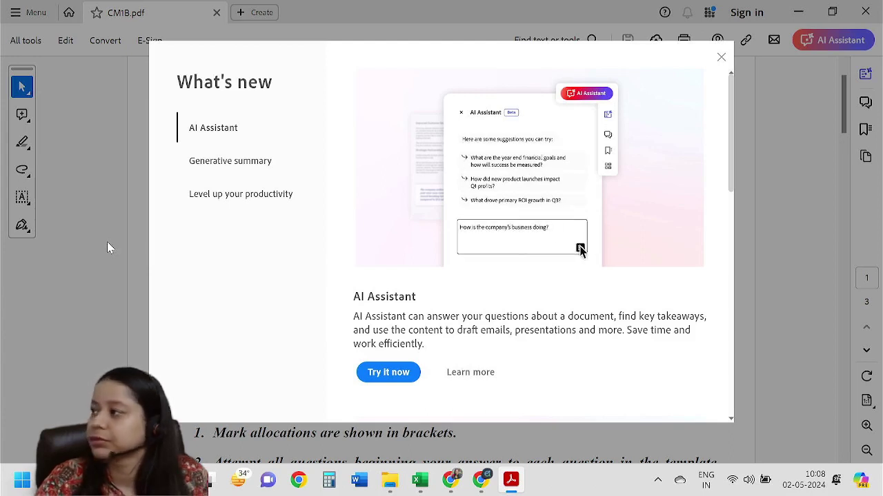
Close the What's new dialog and scroll through CM1B.pdf to Q.1 on page 2
{"action": "left_click", "coordinate": [722, 58]}
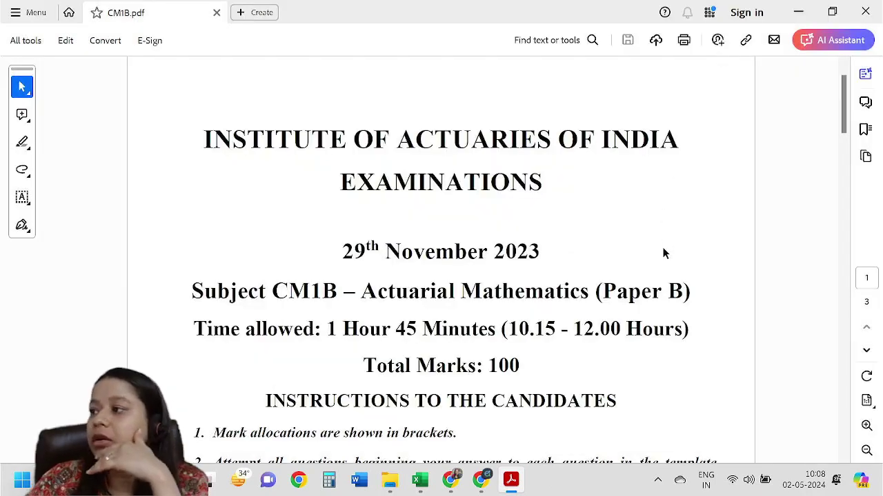
{"action": "scroll", "coordinate": [496, 335], "scroll_direction": "down", "scroll_amount": 5}
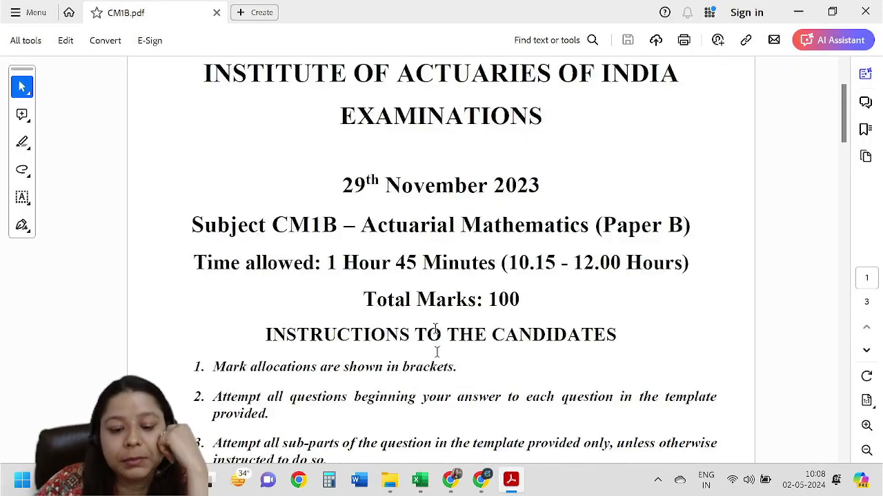
{"action": "scroll", "coordinate": [437, 374], "scroll_direction": "down", "scroll_amount": 20}
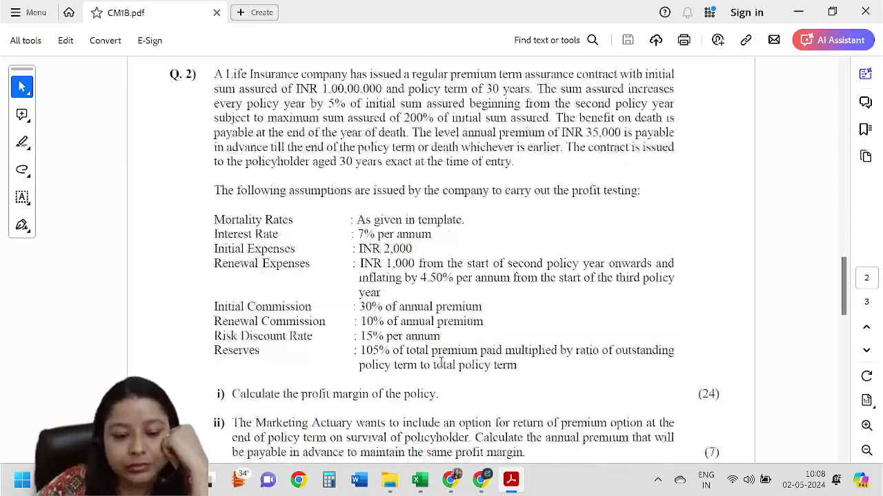
{"action": "scroll", "coordinate": [441, 362], "scroll_direction": "down", "scroll_amount": 20}
{"action": "scroll", "coordinate": [442, 366], "scroll_direction": "up", "scroll_amount": 5}
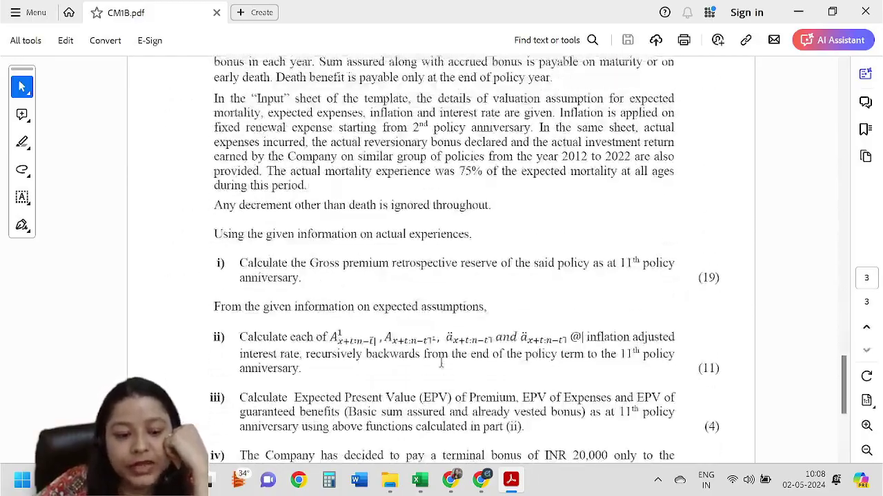
{"action": "scroll", "coordinate": [444, 369], "scroll_direction": "down", "scroll_amount": 5}
{"action": "scroll", "coordinate": [442, 366], "scroll_direction": "up", "scroll_amount": 20}
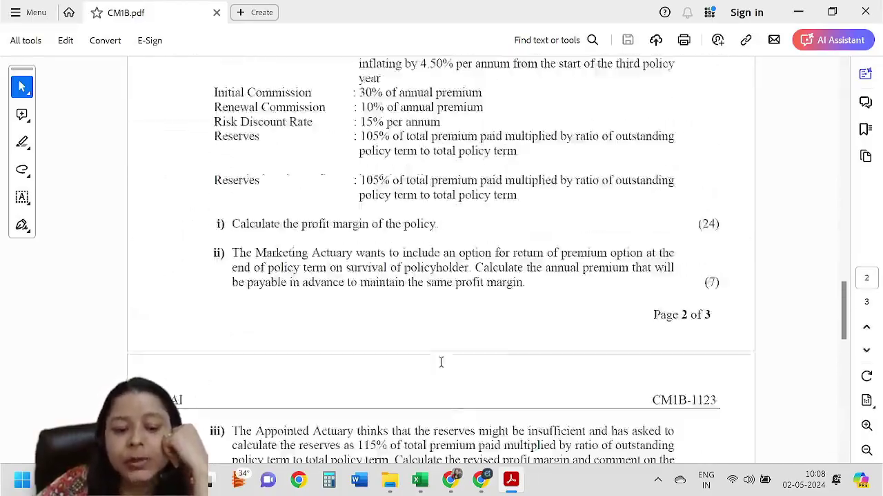
{"action": "scroll", "coordinate": [441, 362], "scroll_direction": "up", "scroll_amount": 5}
{"action": "scroll", "coordinate": [441, 362], "scroll_direction": "down", "scroll_amount": 8}
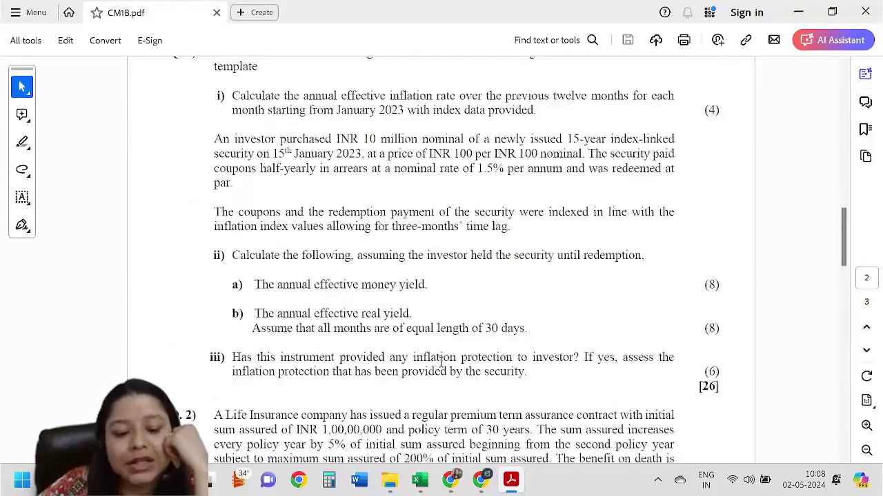
{"action": "scroll", "coordinate": [442, 362], "scroll_direction": "up", "scroll_amount": 2}
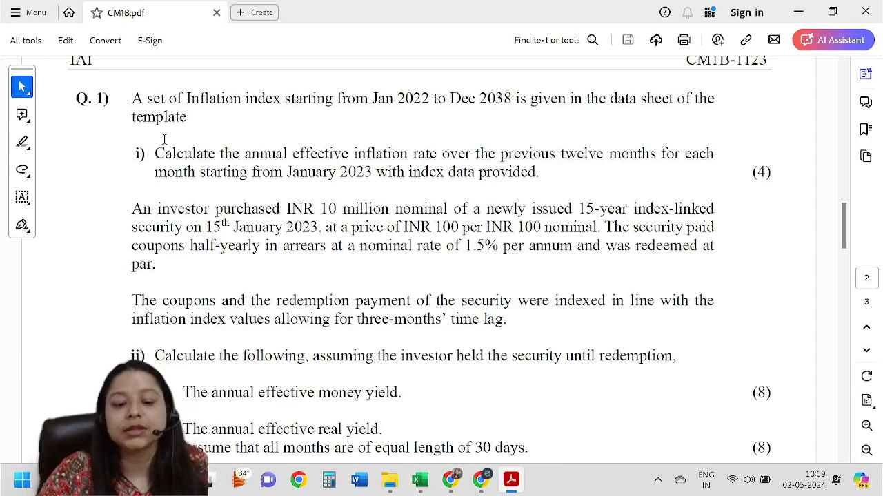
Select the Jan 2022–Dec 2038 date range, then 'Calculate the annual effective inflation rate' in Q.1
{"action": "left_click_drag", "start_coordinate": [371, 108], "coordinate": [690, 101]}
{"action": "scroll", "coordinate": [211, 151], "scroll_direction": "down", "scroll_amount": 1}
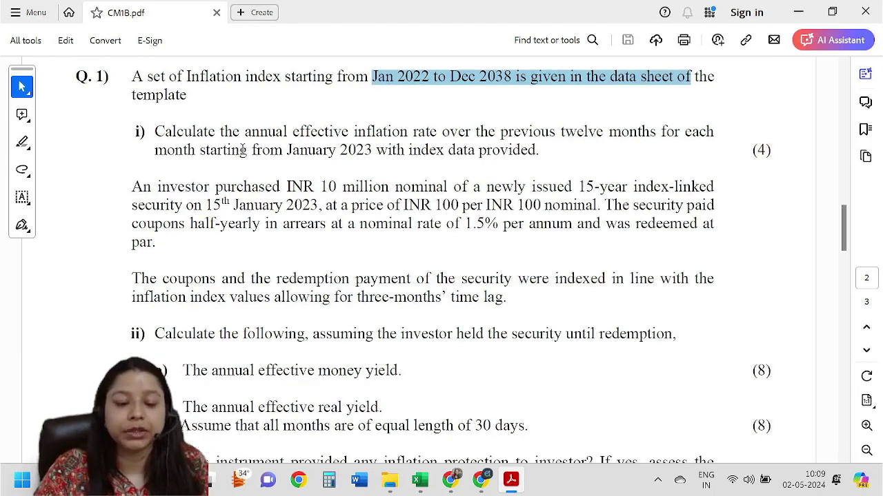
{"action": "left_click_drag", "start_coordinate": [154, 132], "coordinate": [435, 137]}
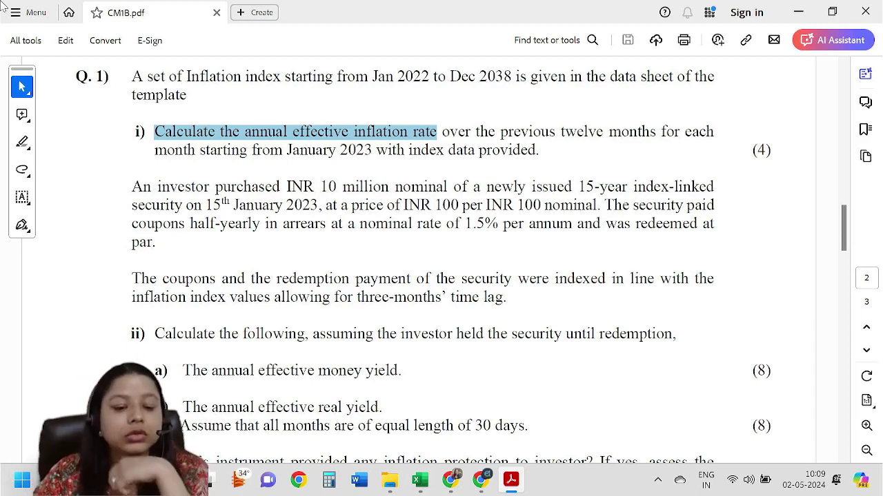
{"action": "left_click", "coordinate": [422, 482]}
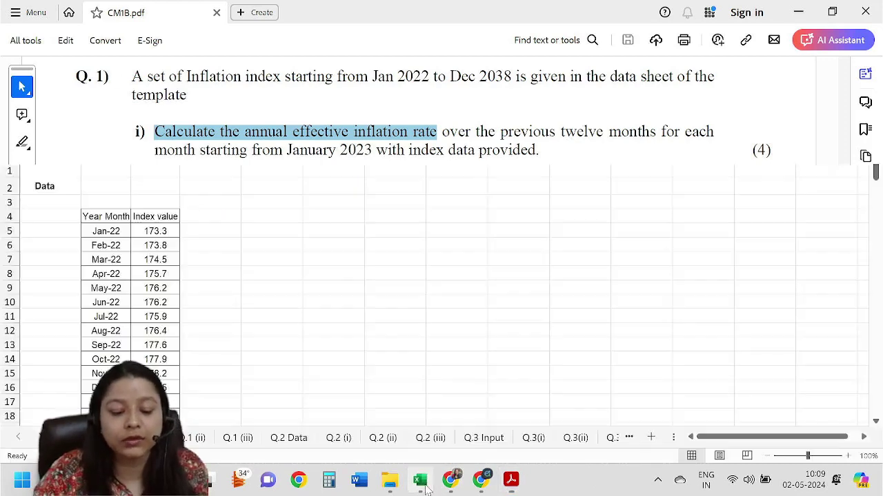
{"action": "scroll", "coordinate": [204, 315], "scroll_direction": "up", "scroll_amount": 1, "text": "ctrl"}
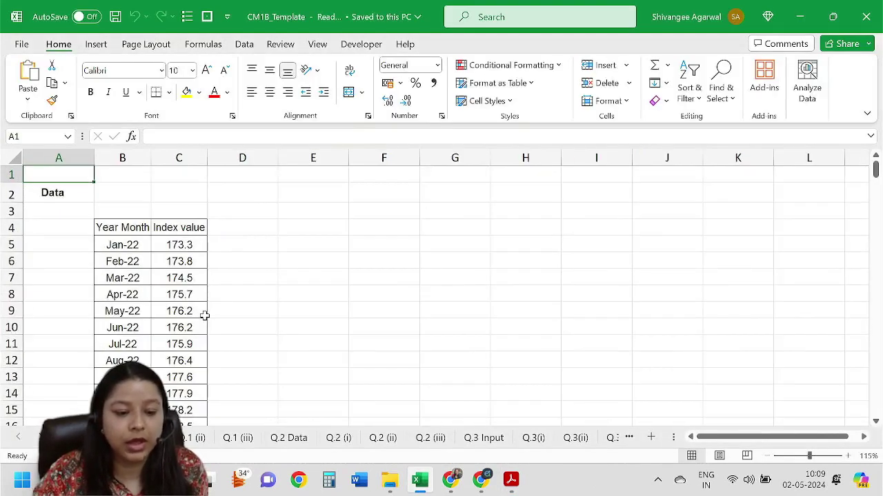
{"action": "scroll", "coordinate": [204, 315], "scroll_direction": "up", "scroll_amount": 1, "text": "ctrl"}
{"action": "scroll", "coordinate": [211, 282], "scroll_direction": "down", "scroll_amount": 3}
{"action": "scroll", "coordinate": [213, 250], "scroll_direction": "up", "scroll_amount": 3}
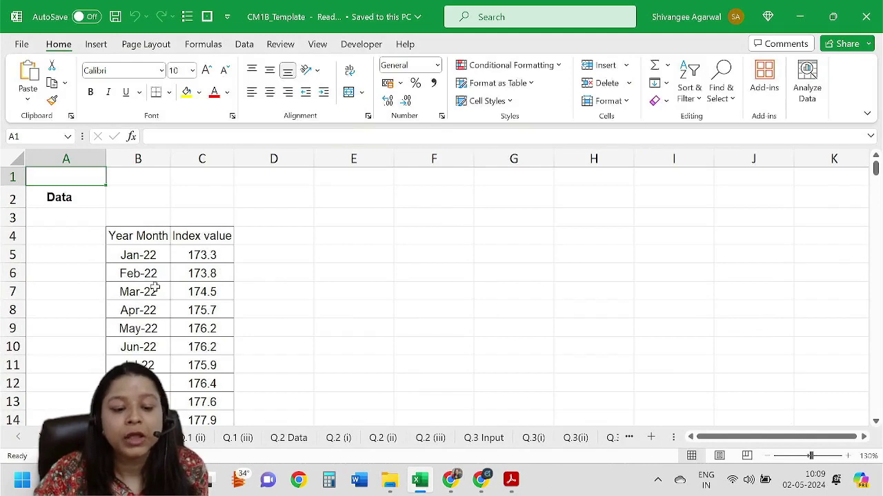
{"action": "left_click", "coordinate": [136, 254]}
{"action": "left_click", "coordinate": [209, 254]}
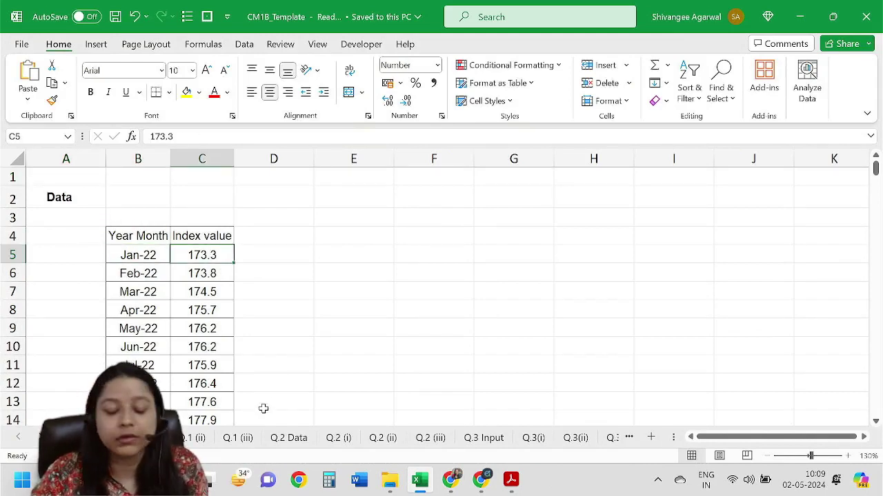
{"action": "key", "text": "alt+Tab"}
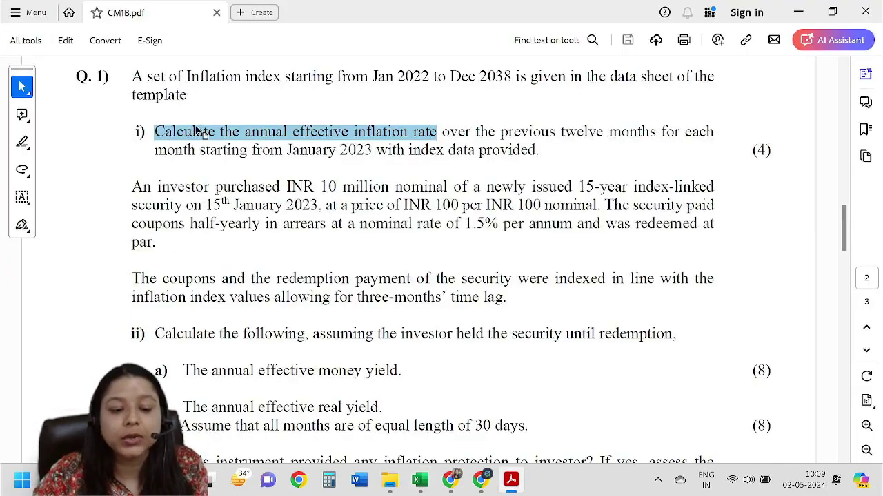
Select Q.1 (i) text from 'annual effective inflation rate' through 'index data provided'
{"action": "mouse_move", "coordinate": [217, 131]}
{"action": "left_mouse_down"}
{"action": "mouse_move", "coordinate": [445, 149]}
{"action": "mouse_move", "coordinate": [445, 131]}
{"action": "left_mouse_up"}
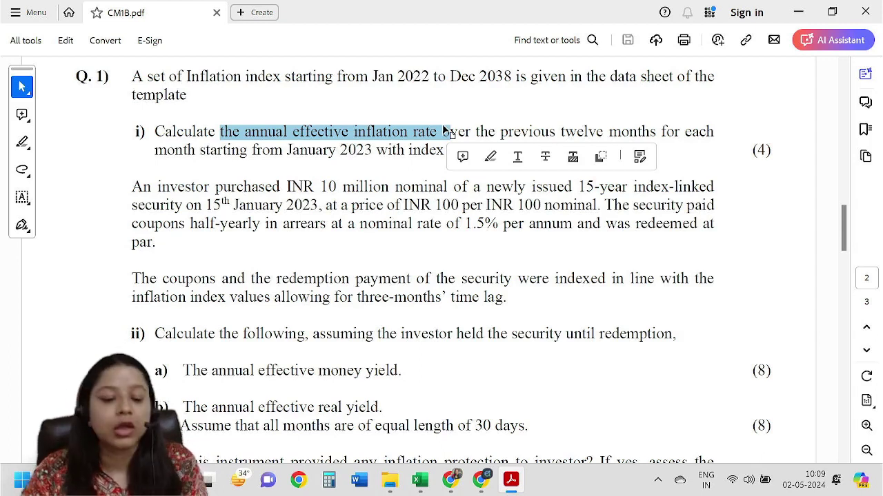
{"action": "left_click", "coordinate": [432, 131]}
{"action": "left_click_drag", "start_coordinate": [475, 131], "coordinate": [580, 137]}
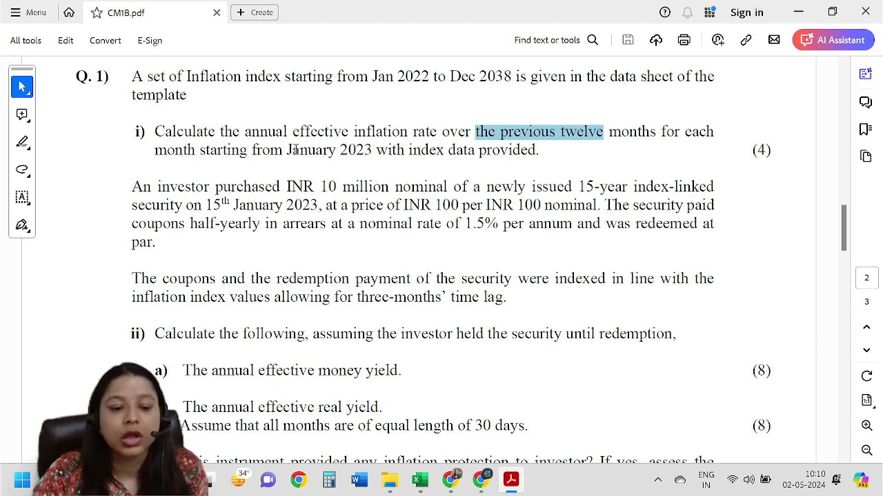
{"action": "left_click_drag", "start_coordinate": [239, 132], "coordinate": [521, 160]}
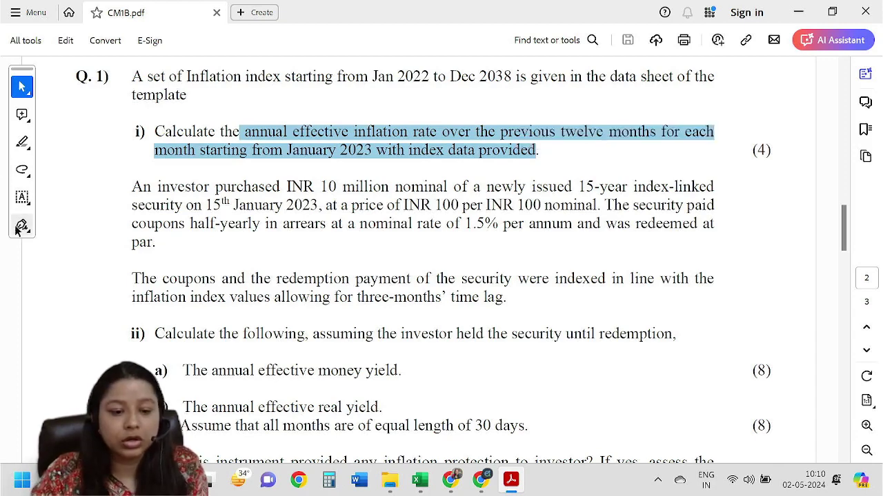
Switch from Acrobat to the CM1B_Template workbook's Data sheet with Alt+Tab
{"action": "key", "text": "alt+Tab"}
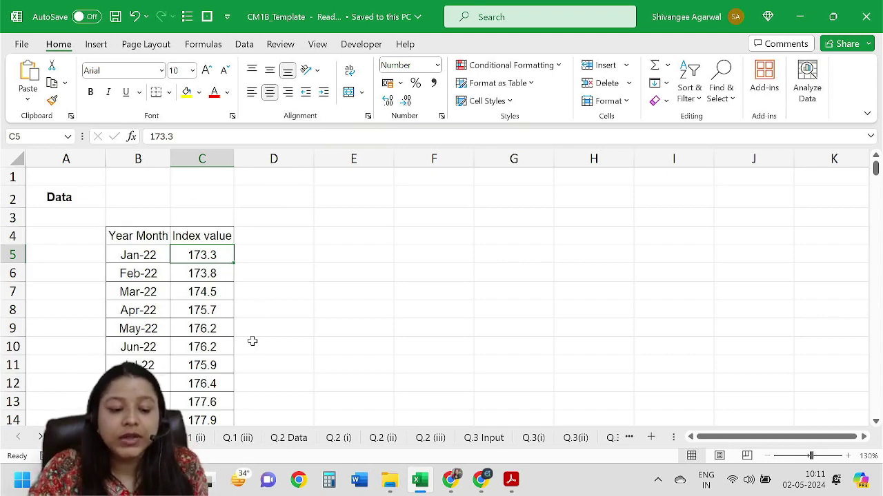
{"action": "key", "text": "alt+Tab"}
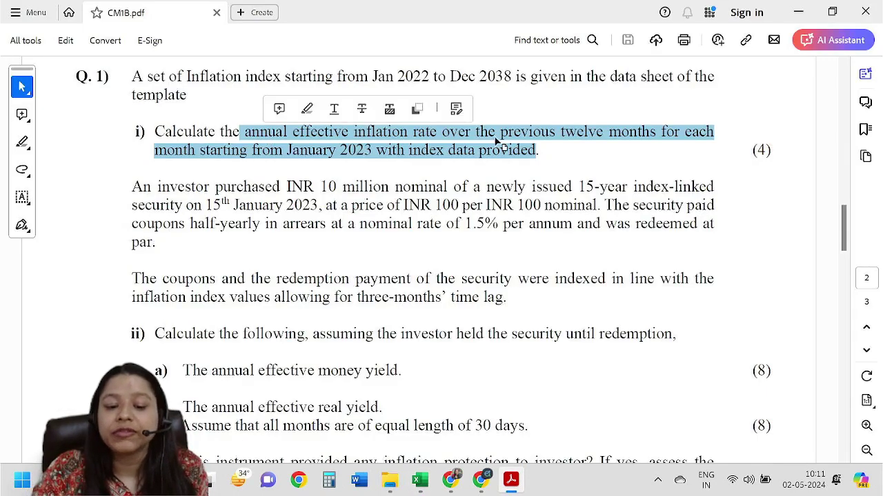
{"action": "left_click_drag", "start_coordinate": [476, 135], "coordinate": [713, 134]}
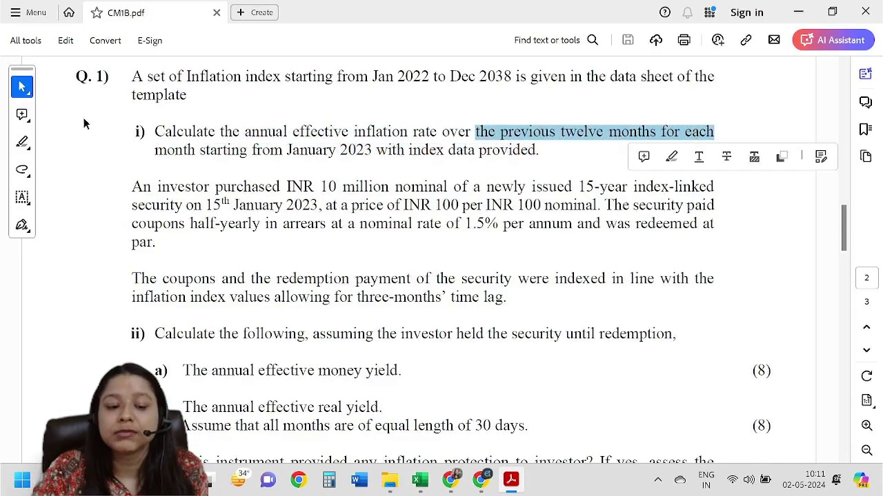
{"action": "left_click_drag", "start_coordinate": [200, 150], "coordinate": [443, 152]}
{"action": "key", "text": "alt+Tab"}
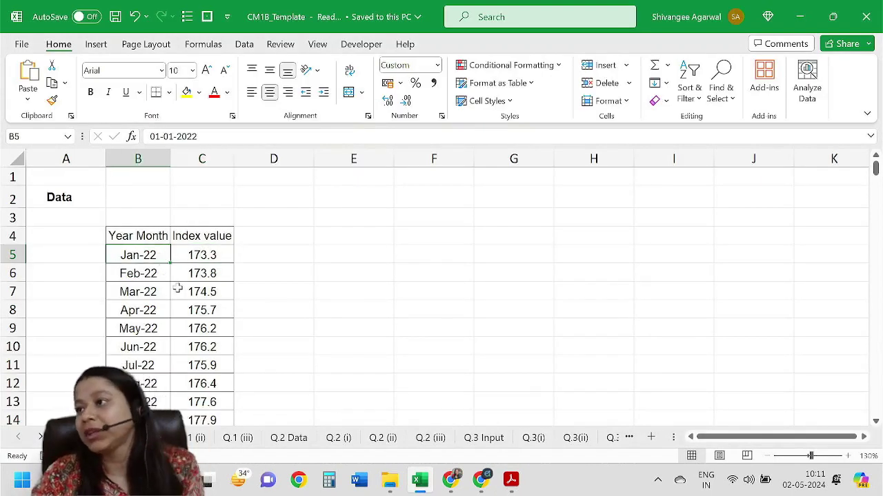
{"action": "scroll", "coordinate": [171, 310], "scroll_direction": "down", "scroll_amount": 2}
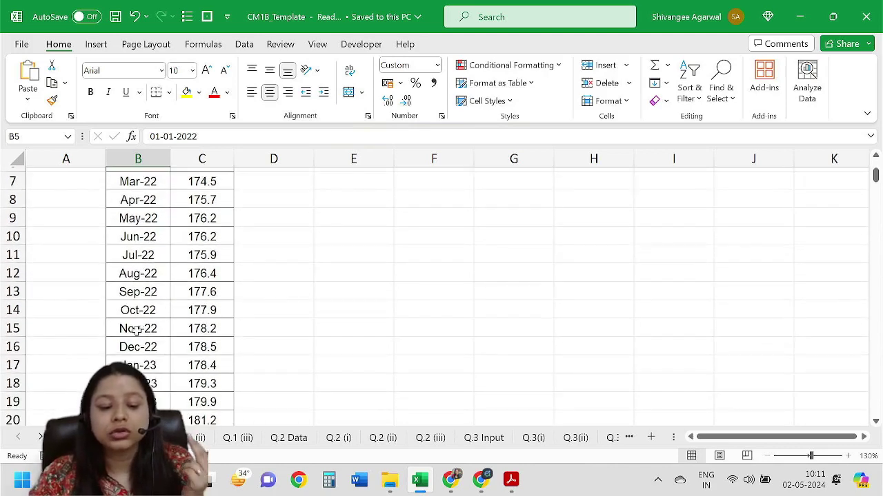
{"action": "scroll", "coordinate": [170, 310], "scroll_direction": "down", "scroll_amount": 1}
{"action": "left_click_drag", "start_coordinate": [157, 334], "coordinate": [255, 327]}
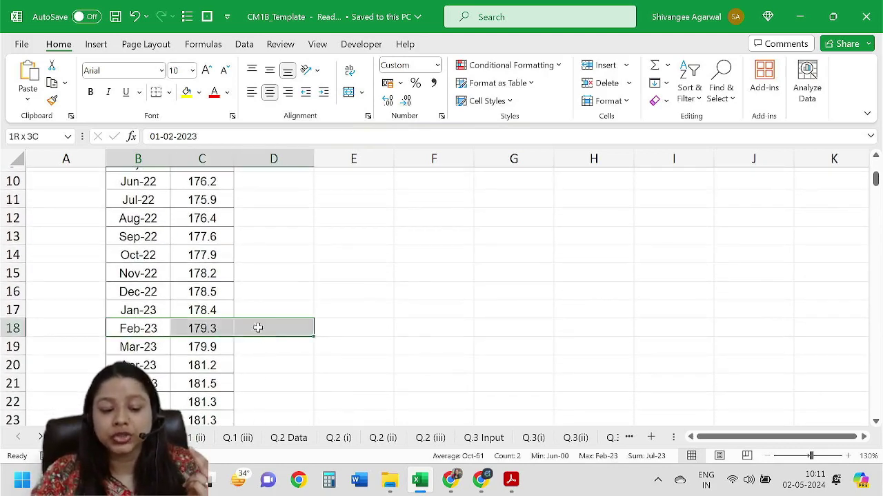
{"action": "left_click_drag", "start_coordinate": [142, 310], "coordinate": [267, 310]}
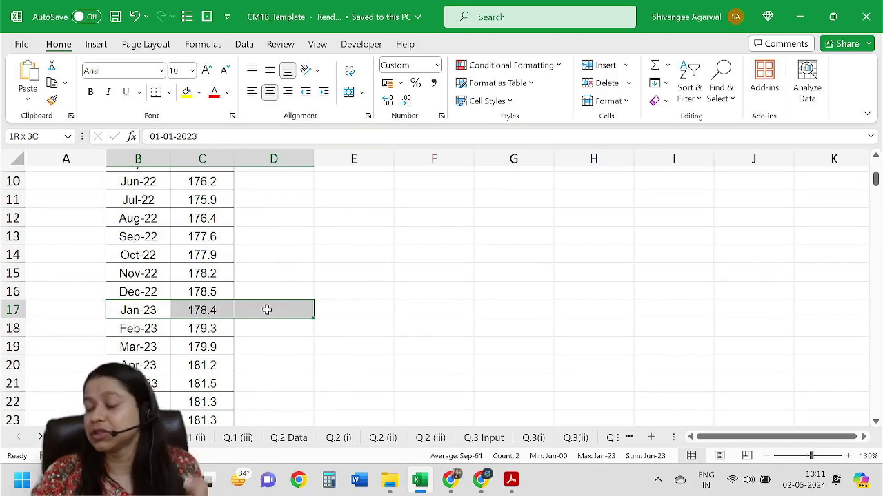
{"action": "left_click", "coordinate": [266, 311]}
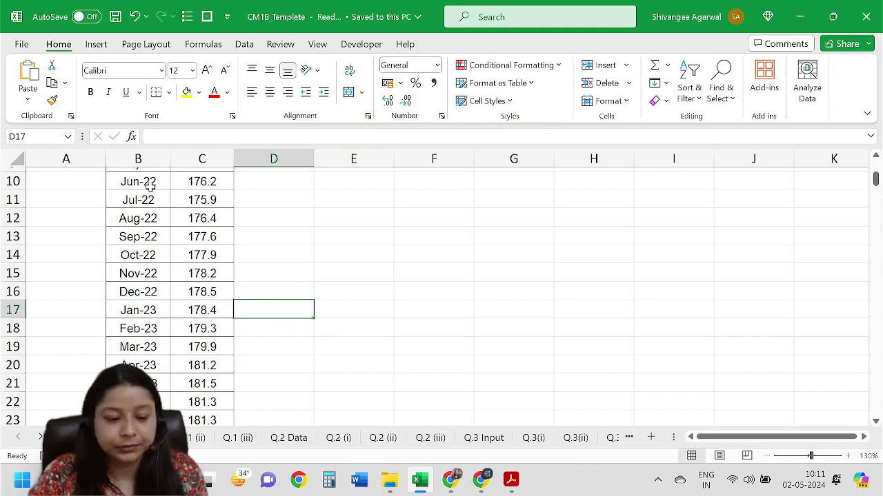
On a blank worksheet, link B3 to the Year Month header on the Q.1 Data sheet
{"action": "left_click", "coordinate": [155, 438]}
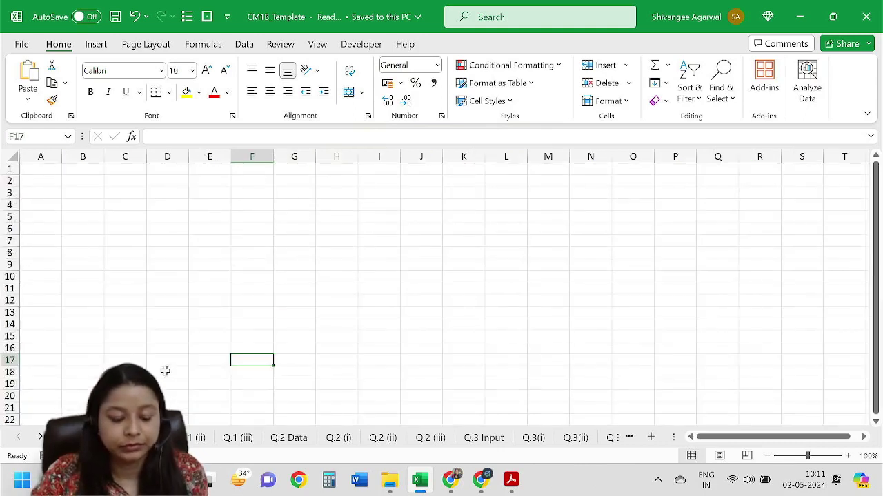
{"action": "left_click", "coordinate": [264, 292]}
{"action": "scroll", "coordinate": [265, 292], "scroll_direction": "up", "scroll_amount": 3, "text": "ctrl"}
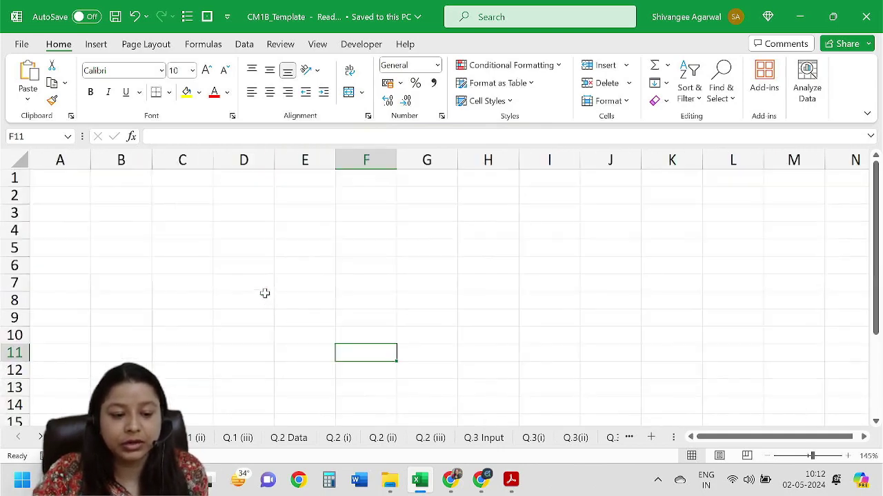
{"action": "scroll", "coordinate": [286, 311], "scroll_direction": "down", "scroll_amount": 3, "text": "ctrl"}
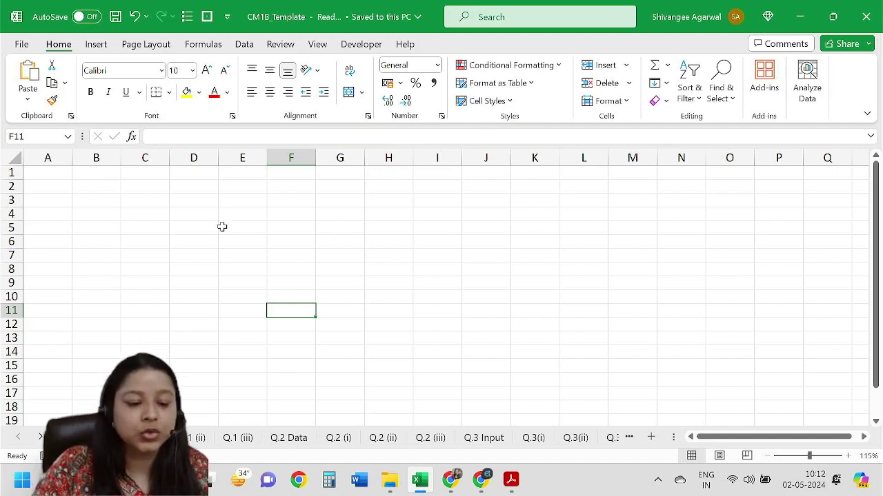
{"action": "left_click", "coordinate": [86, 200]}
{"action": "type", "text": "="}
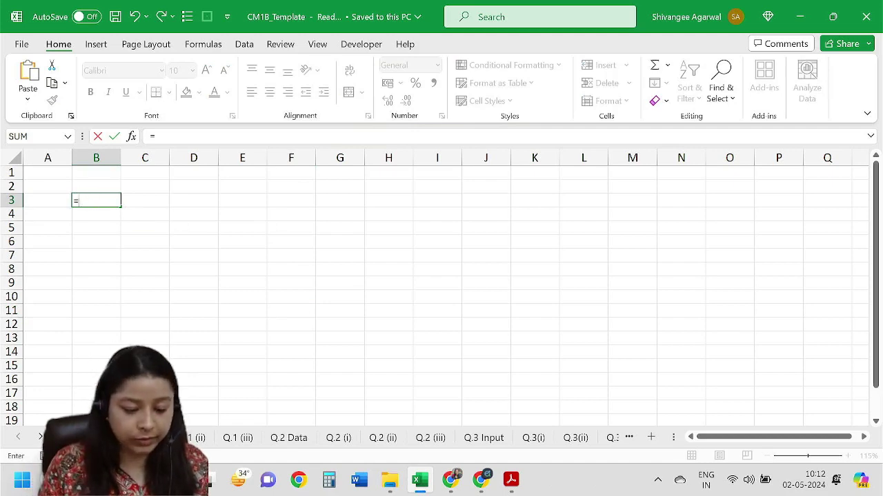
{"action": "left_click", "coordinate": [104, 438]}
{"action": "left_click", "coordinate": [131, 214]}
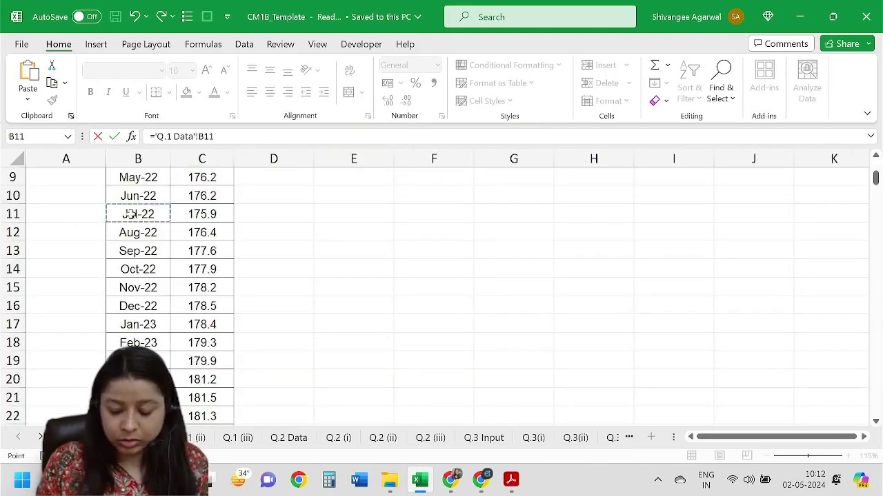
{"action": "key", "text": "ctrl+Up"}
{"action": "key", "text": "Return"}
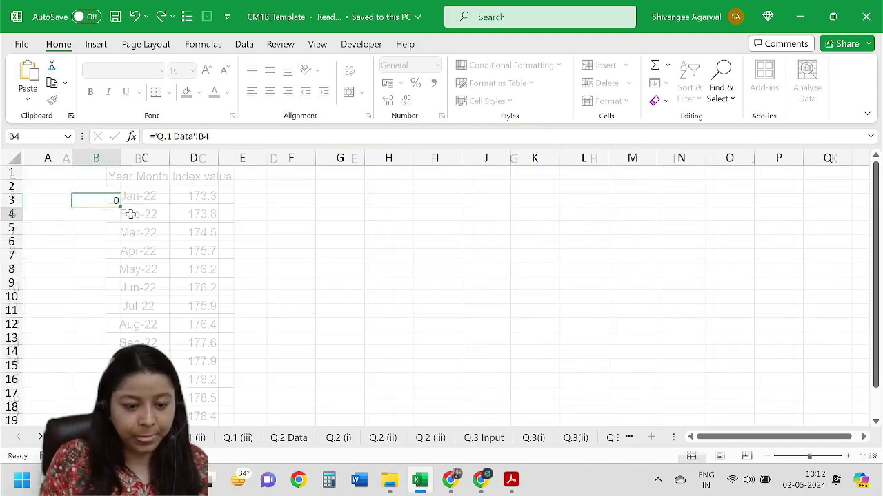
Extend the header link to C3 for Index value, then locate the last row on Q.1 Data
{"action": "left_click", "coordinate": [104, 199]}
{"action": "left_click", "coordinate": [100, 215]}
{"action": "left_click", "coordinate": [111, 196]}
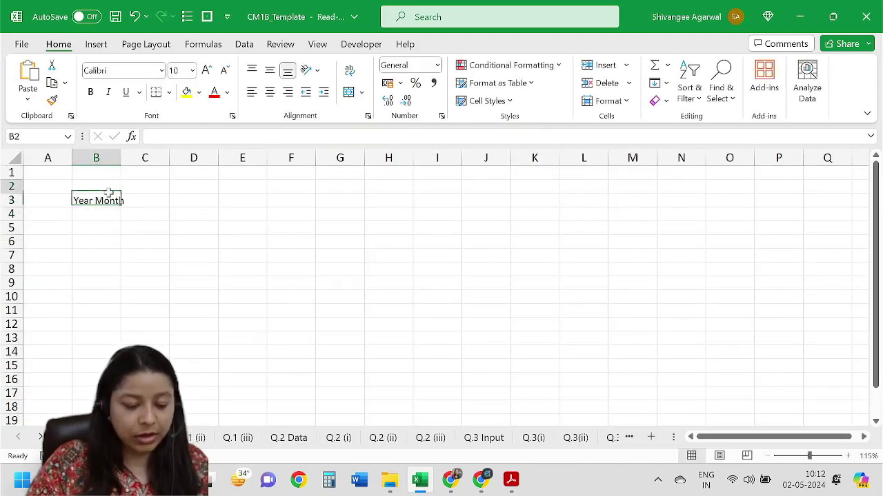
{"action": "key", "text": "Up"}
{"action": "key", "text": "Down"}
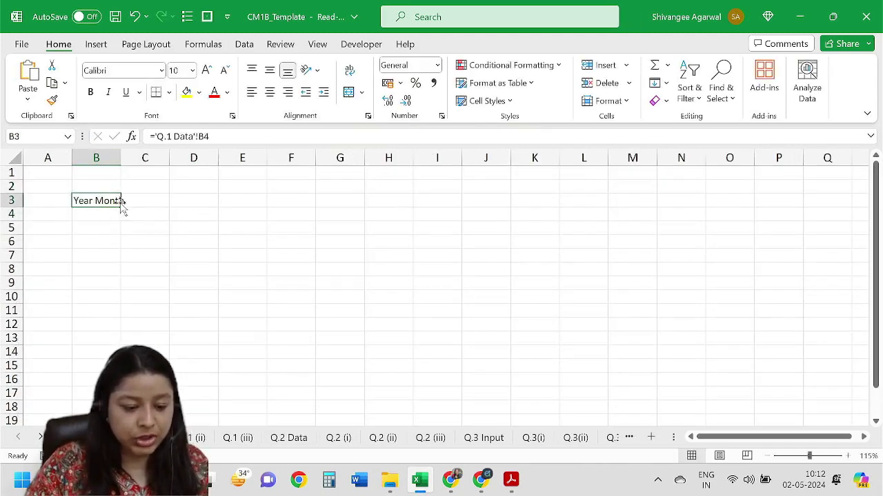
{"action": "left_click_drag", "start_coordinate": [122, 208], "coordinate": [158, 202]}
{"action": "left_click", "coordinate": [158, 200]}
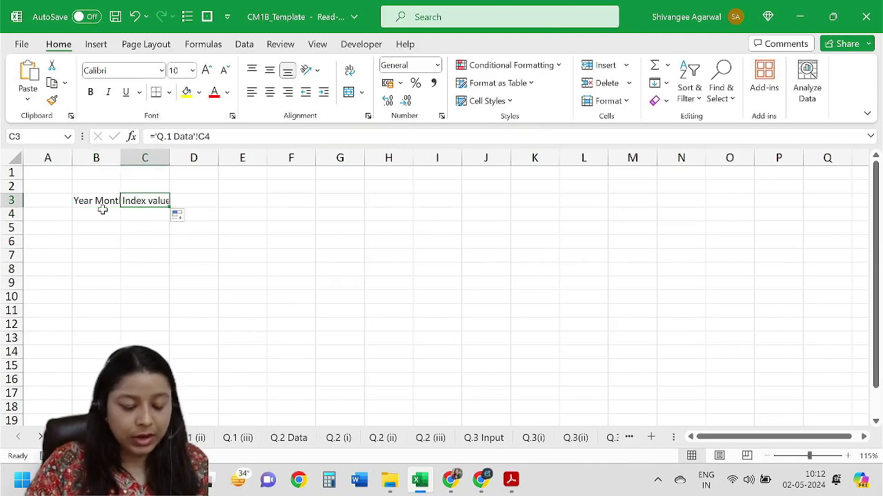
{"action": "left_click", "coordinate": [87, 211]}
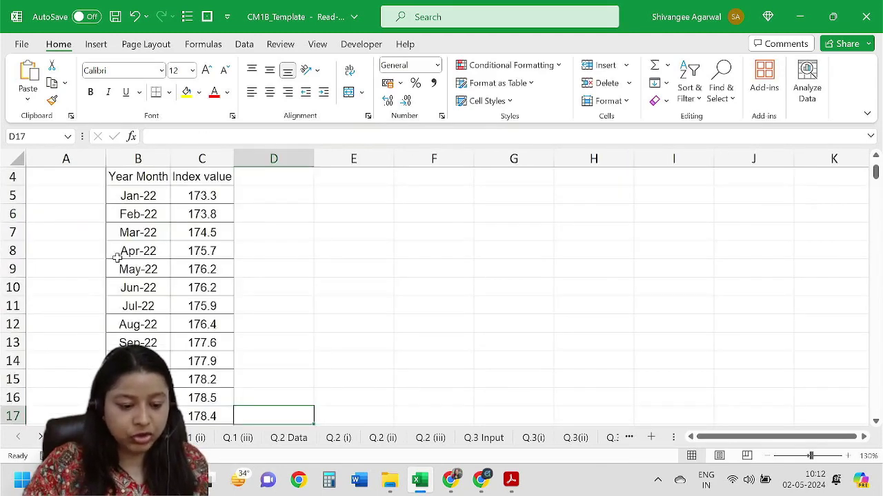
{"action": "left_click", "coordinate": [115, 252]}
{"action": "key", "text": "ctrl+Down"}
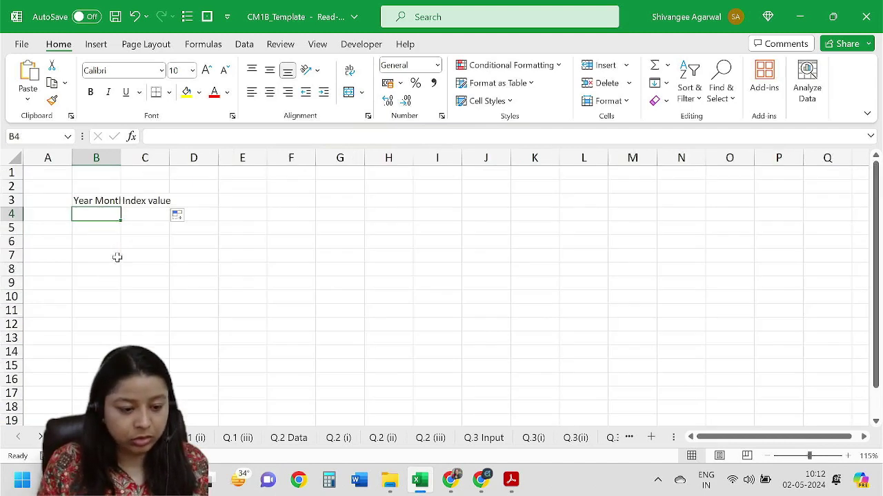
Go to B208 and select column B up to the header row
{"action": "left_click", "coordinate": [38, 138]}
{"action": "type", "text": "B"}
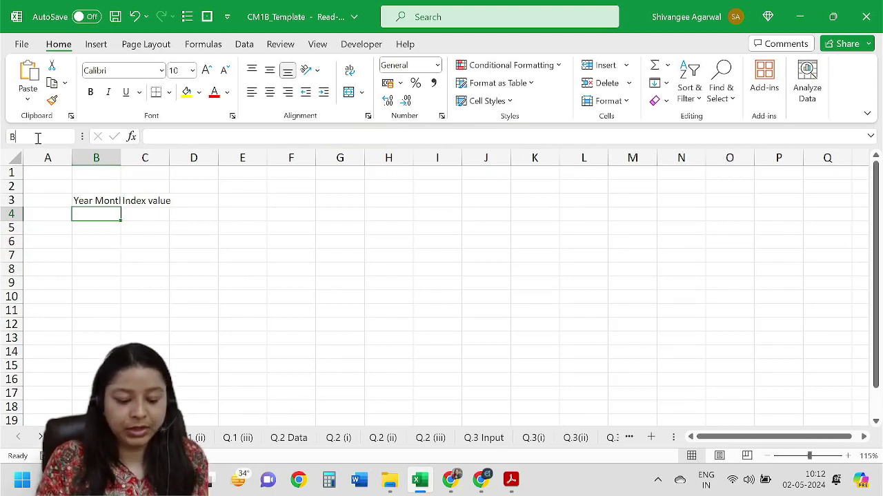
{"action": "type", "text": "208"}
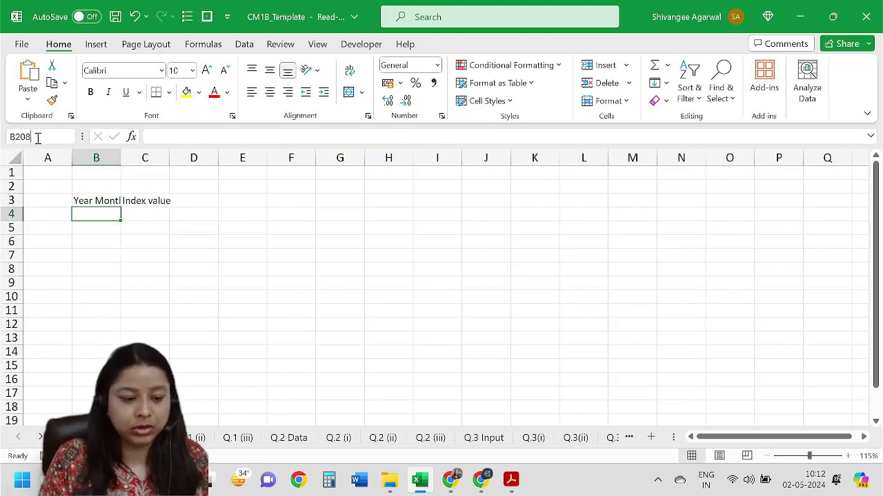
{"action": "key", "text": "Return"}
{"action": "key", "text": "ctrl+shift+Up"}
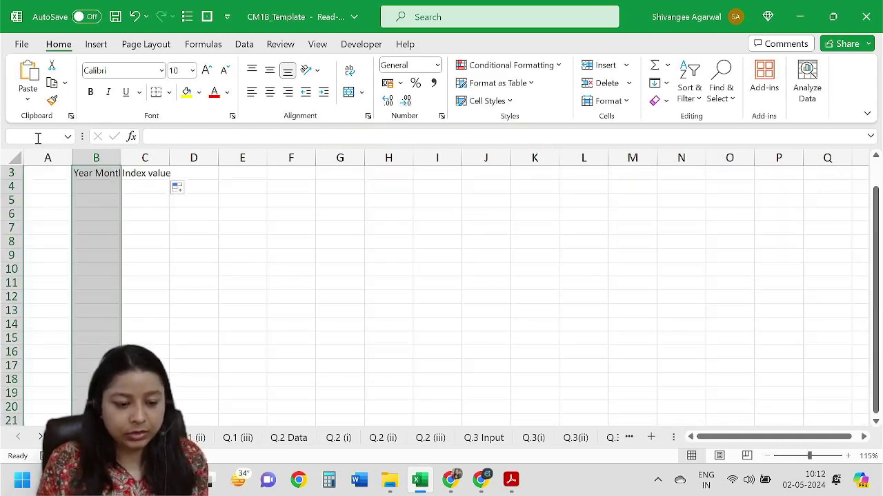
{"action": "key", "text": "ctrl+shift+Right"}
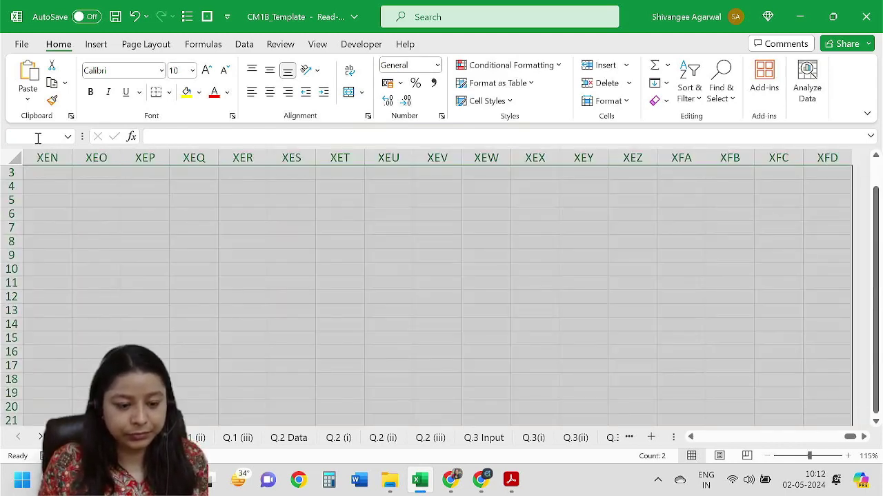
{"action": "key", "text": "ctrl+shift+Left"}
Select B3:C208 and fill the linked formulas down with Ctrl+D
{"action": "type", "text": "C208"}
{"action": "key", "text": "Return"}
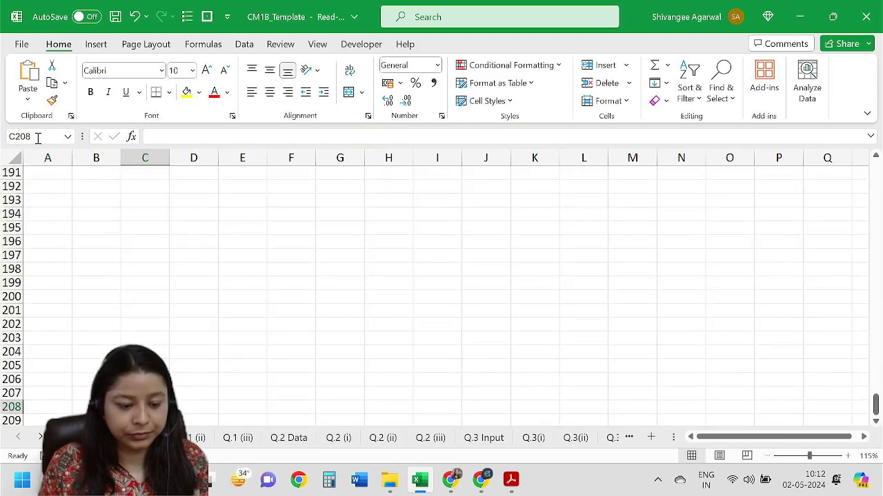
{"action": "key", "text": "ctrl+shift+Up"}
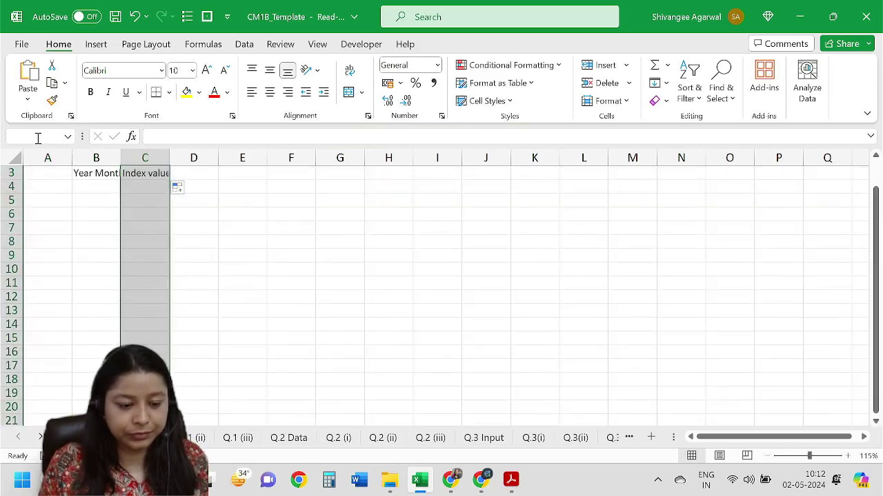
{"action": "key", "text": "shift+Left"}
{"action": "key", "text": "ctrl+d"}
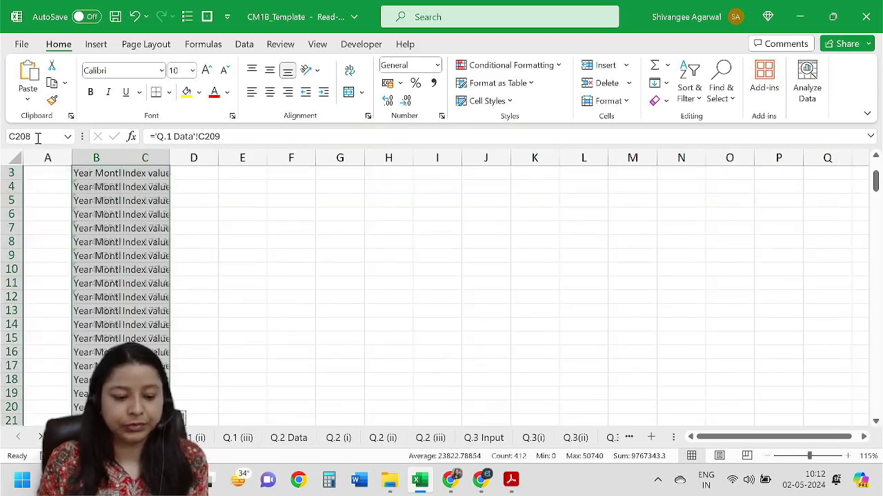
{"action": "left_click", "coordinate": [117, 214]}
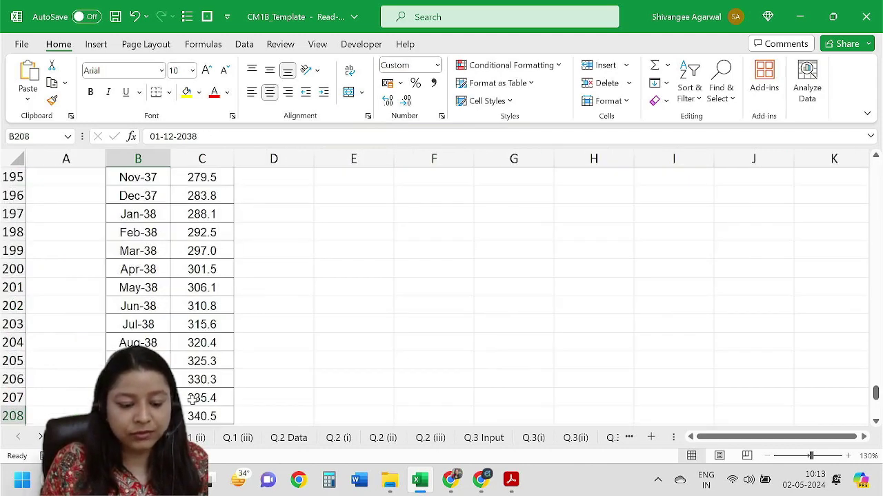
{"action": "scroll", "coordinate": [200, 386], "scroll_direction": "down", "scroll_amount": 1}
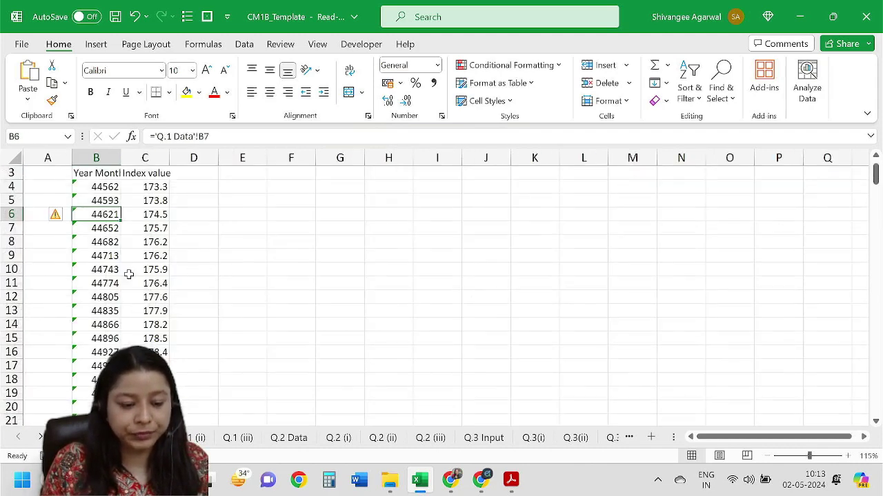
Apply Short Date format to the month cells B4:B208
{"action": "left_click", "coordinate": [98, 187]}
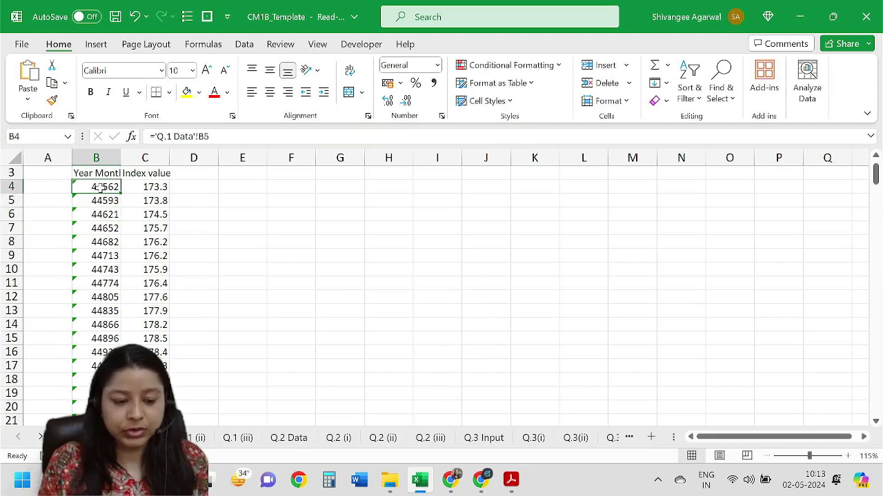
{"action": "key", "text": "ctrl+shift+Down"}
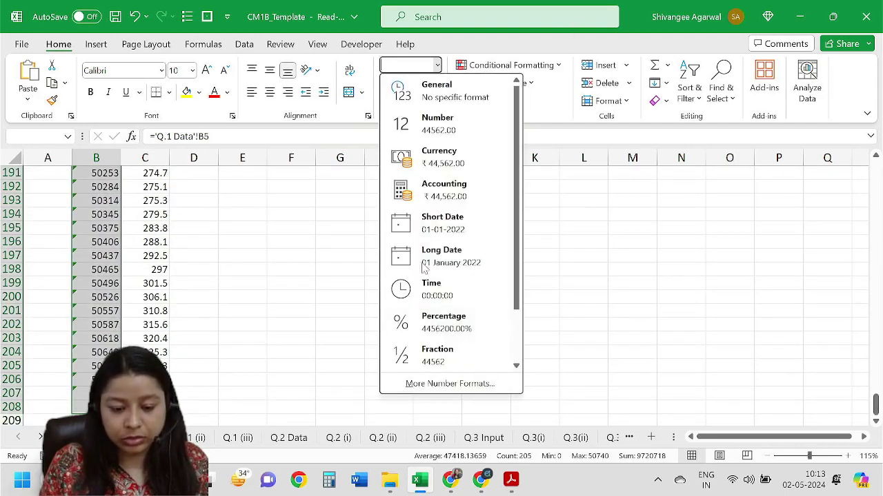
{"action": "left_click", "coordinate": [437, 65]}
{"action": "left_click", "coordinate": [439, 223]}
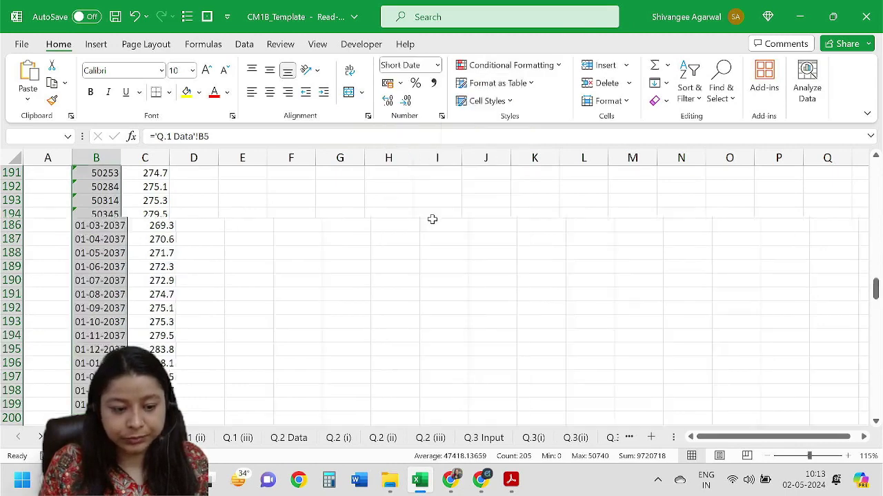
Select the Feb-22 to Dec-38 month dates on the Q.1 Data sheet
{"action": "key", "text": "ctrl+BackSpace"}
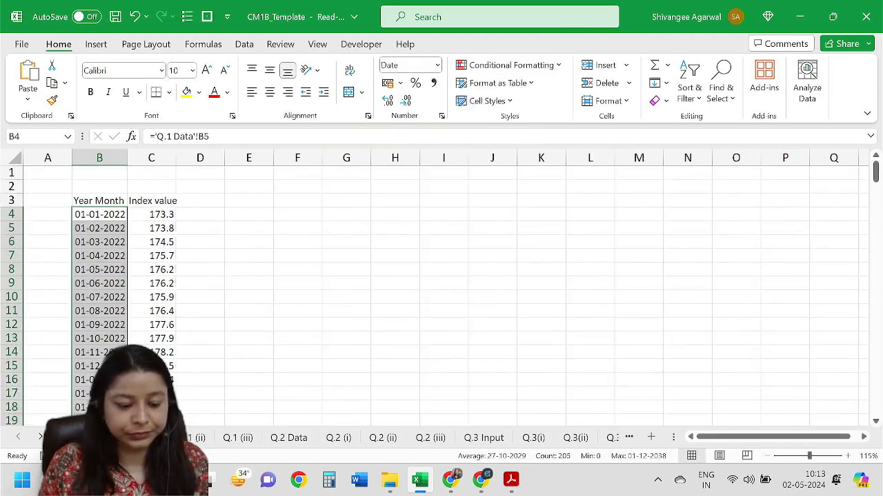
{"action": "key", "text": "ctrl+period"}
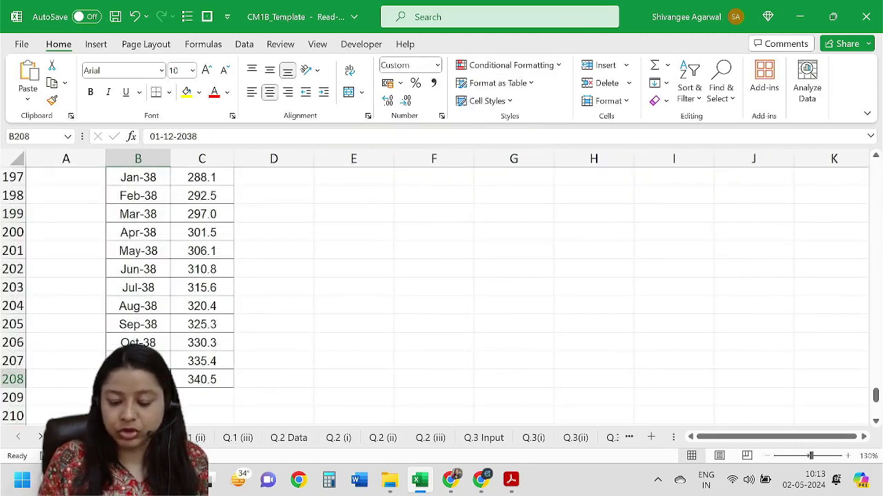
{"action": "key", "text": "ctrl+shift+Up"}
{"action": "key", "text": "Down"}
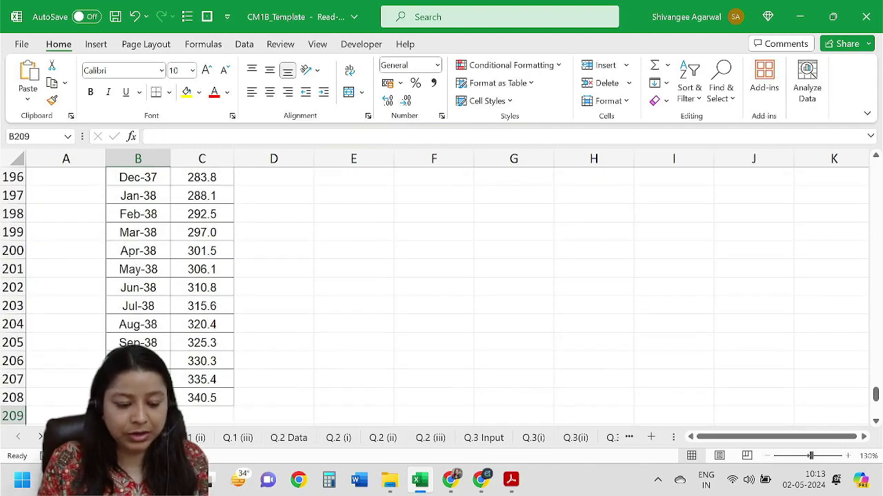
{"action": "key", "text": "Up"}
{"action": "key", "text": "ctrl+Up"}
{"action": "key", "text": "Down"}
{"action": "key", "text": "ctrl+shift+Down"}
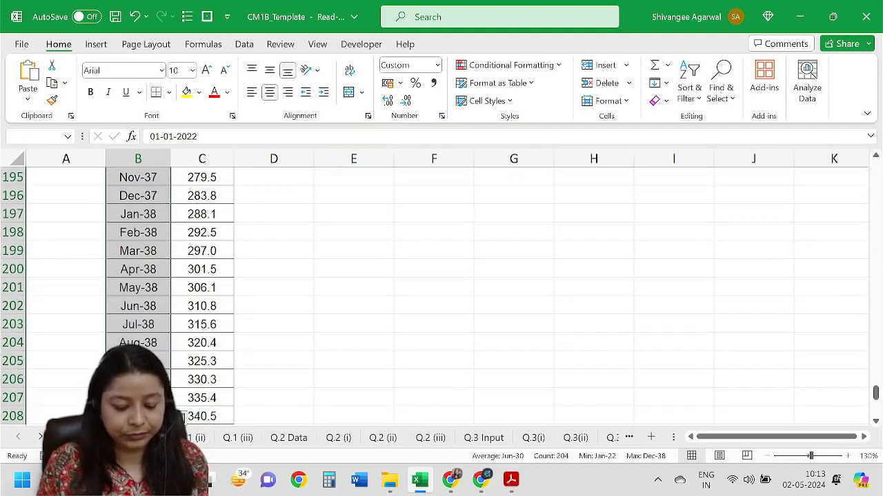
Copy the bordered month dates and paste them into B4 of the working sheet
{"action": "key", "text": "alt+Tab"}
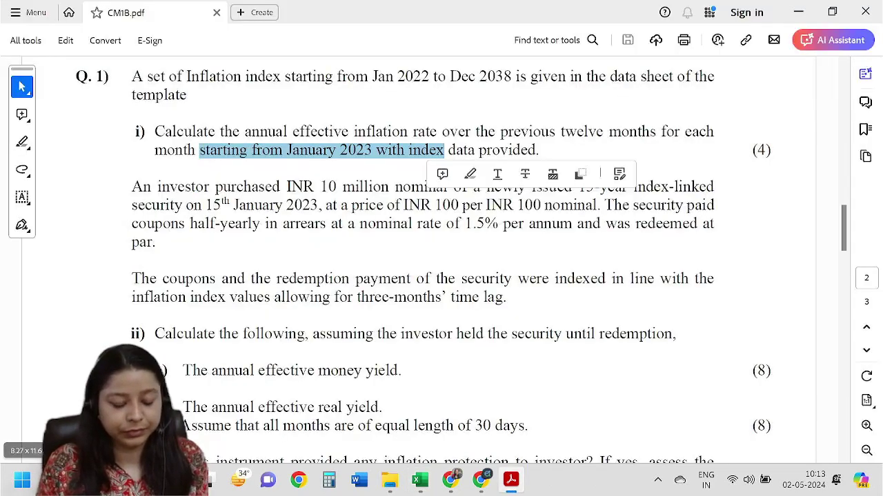
{"action": "key", "text": "alt+Tab"}
{"action": "key", "text": "Up"}
{"action": "key", "text": "ctrl+c"}
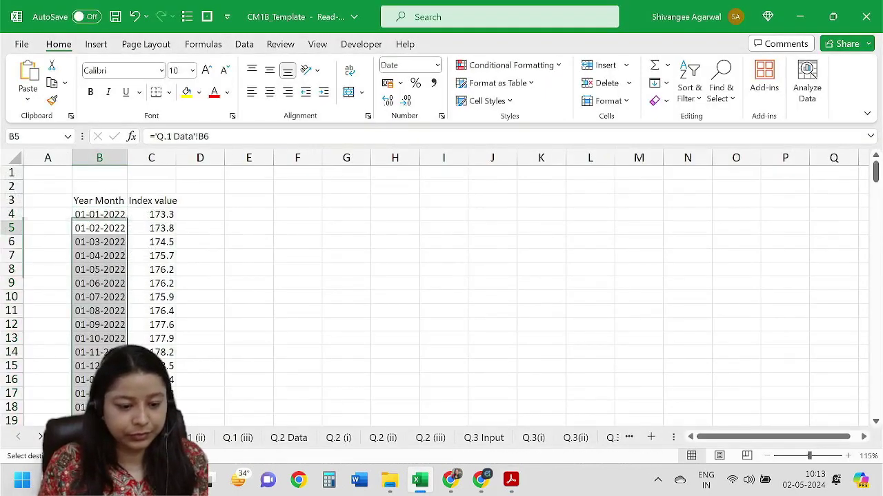
{"action": "key", "text": "Return"}
{"action": "key", "text": "ctrl+z"}
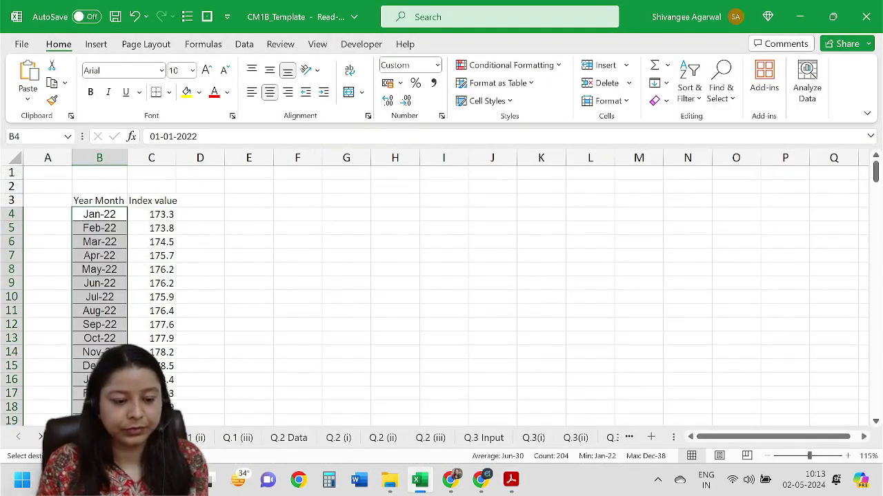
Check an Index value link and select the table headers down to row 208
{"action": "left_click", "coordinate": [152, 256]}
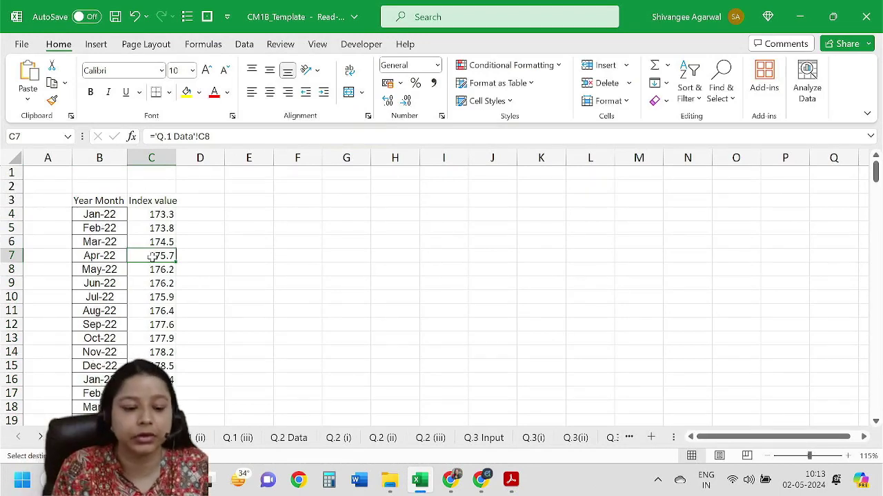
{"action": "left_click_drag", "start_coordinate": [101, 193], "coordinate": [167, 200]}
{"action": "key", "text": "ctrl+shift+Down"}
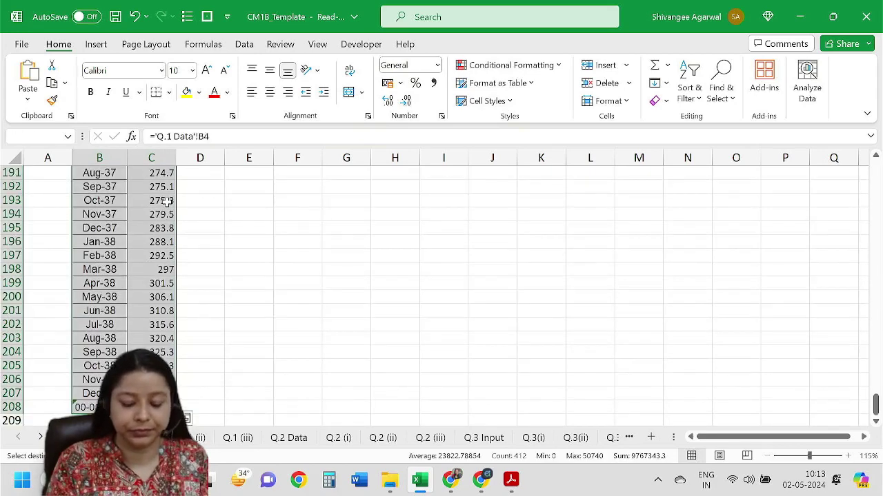
{"action": "key", "text": "Escape"}
{"action": "key", "text": "ctrl+BackSpace"}
Clear the stray month and index entries in row 208 below Dec-38
{"action": "left_click", "coordinate": [167, 200]}
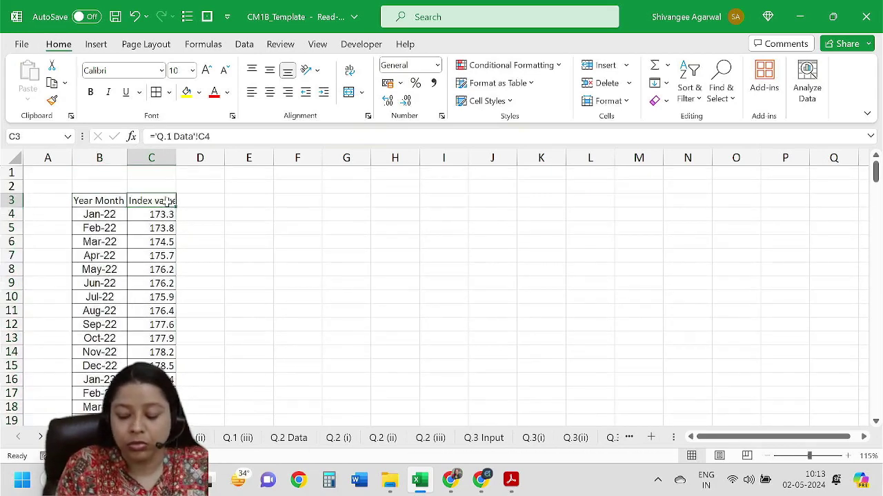
{"action": "key", "text": "ctrl+Down"}
{"action": "key", "text": "Left"}
{"action": "key", "text": "shift+Right"}
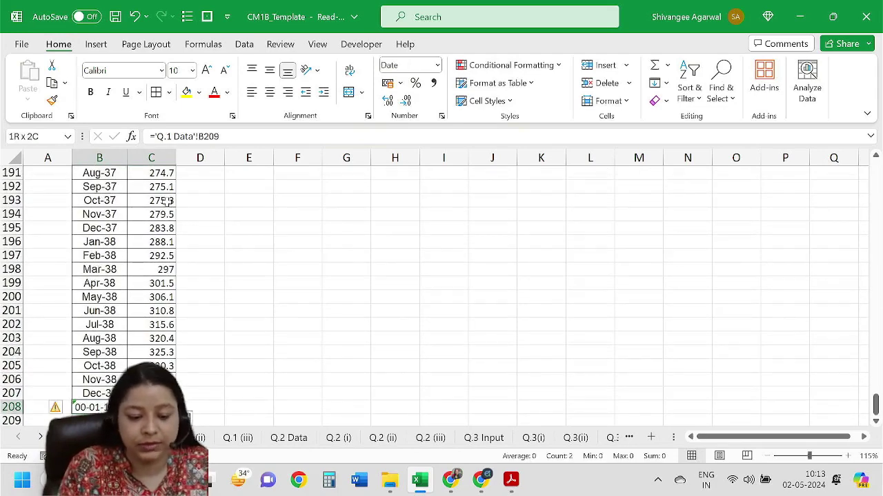
{"action": "key", "text": "Delete"}
{"action": "key", "text": "Up"}
{"action": "key", "text": "Down"}
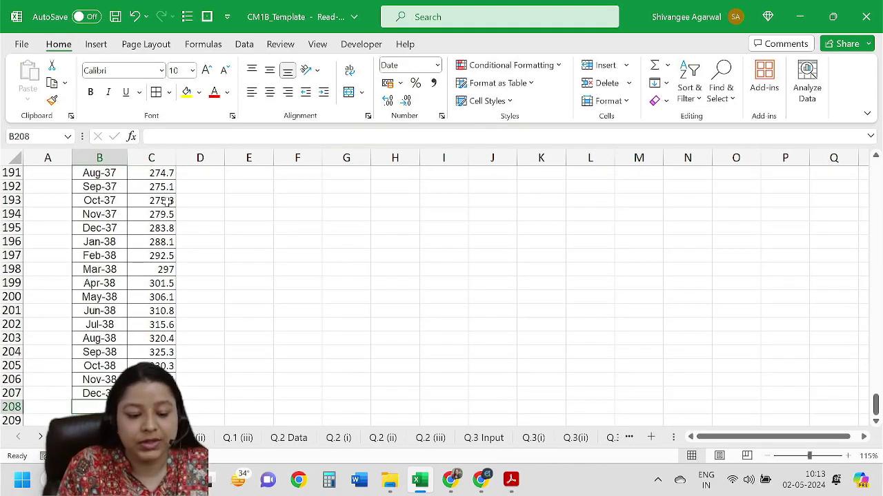
{"action": "key", "text": "Left"}
{"action": "key", "text": "shift+space"}
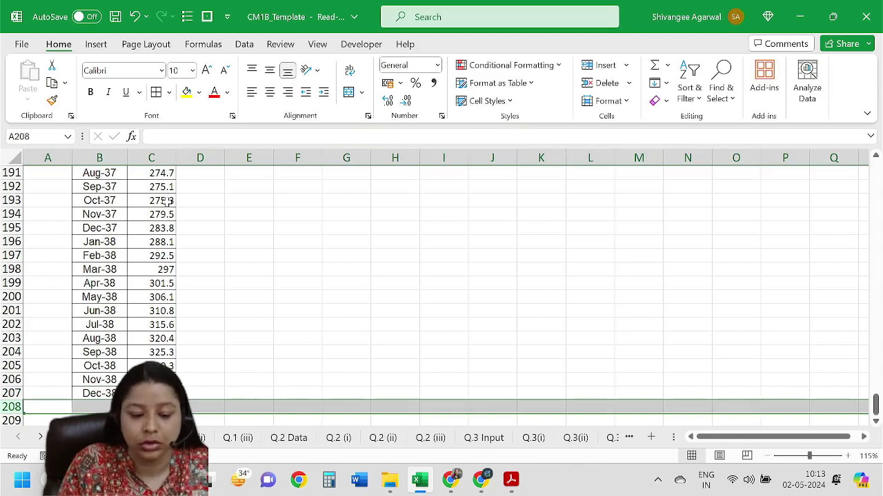
Return to the top of the sheet and move to cell D3
{"action": "key", "text": "Up"}
{"action": "key", "text": "ctrl+Home"}
{"action": "key", "text": "Down"}
{"action": "key", "text": "Right"}
{"action": "key", "text": "Right"}
{"action": "key", "text": "Right"}
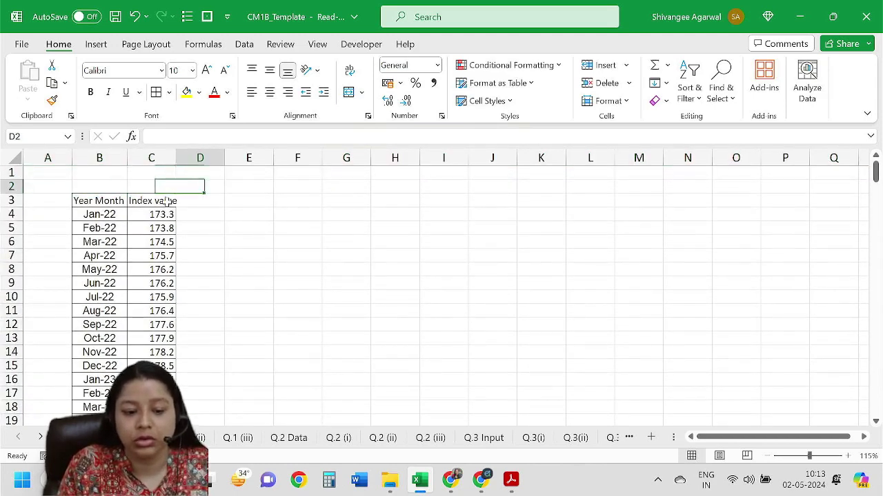
{"action": "key", "text": "Down"}
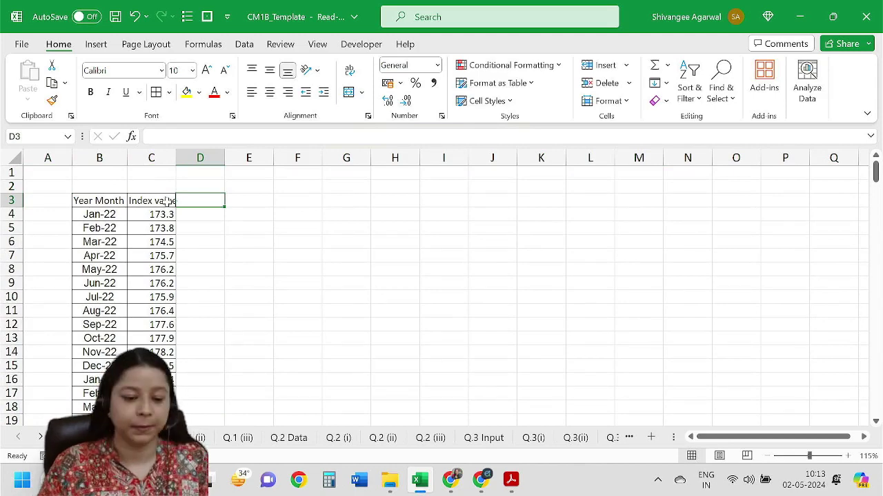
Enter 'Annual Inflation' in D3 beside the Index value column
{"action": "type", "text": "Annual"}
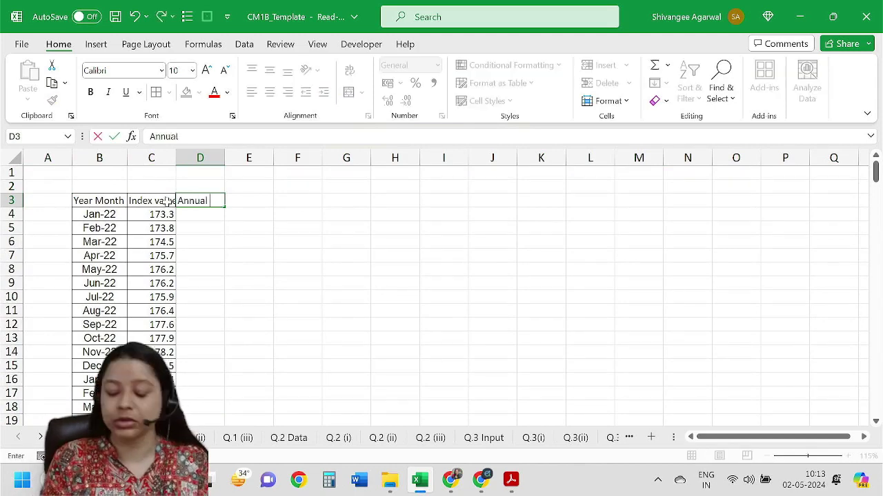
{"action": "type", "text": " Inflation"}
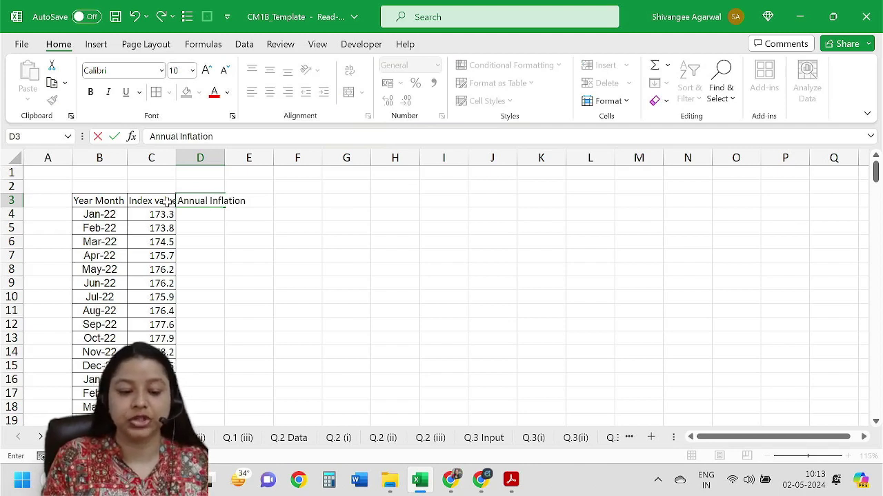
{"action": "key", "text": "Return"}
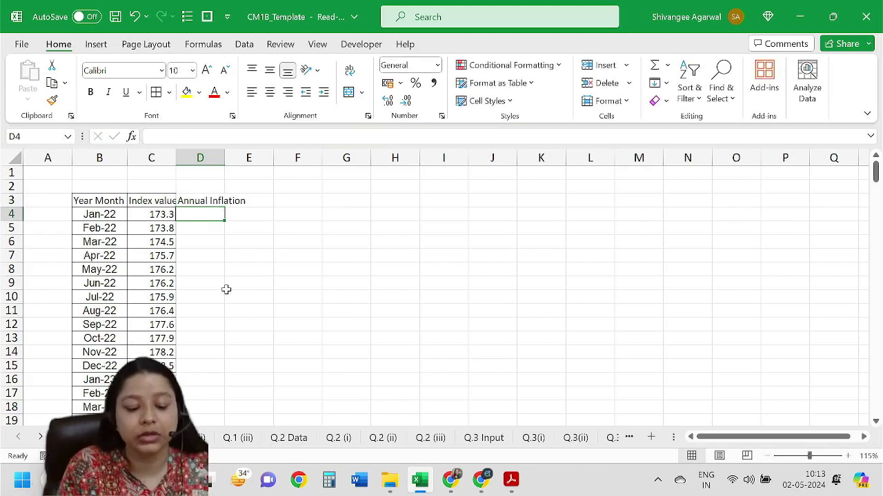
{"action": "left_click", "coordinate": [172, 379]}
{"action": "left_click", "coordinate": [191, 379]}
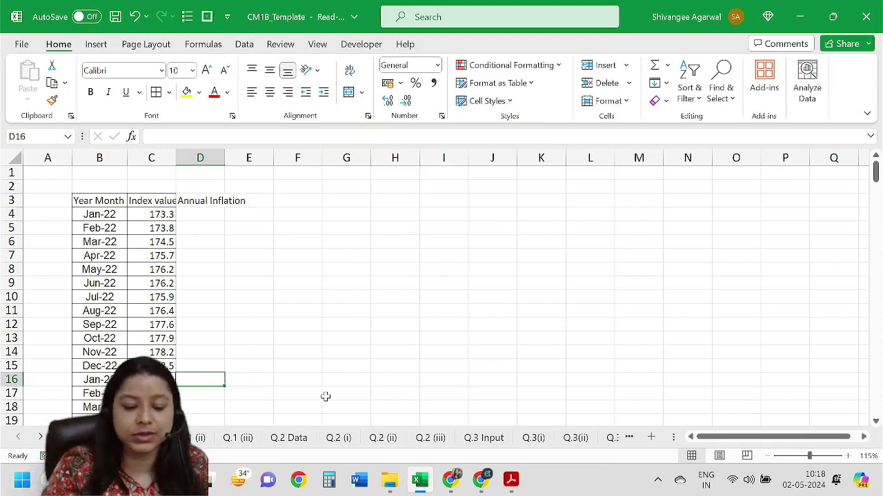
Enter =C16/C4-1 in D16 for the Jan-23 annual inflation rate
{"action": "type", "text": "="}
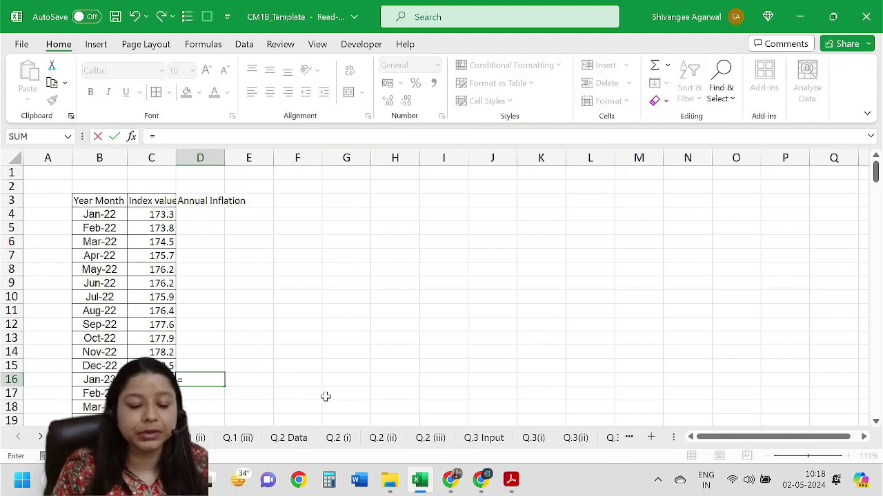
{"action": "key", "text": "Left"}
{"action": "type", "text": "/"}
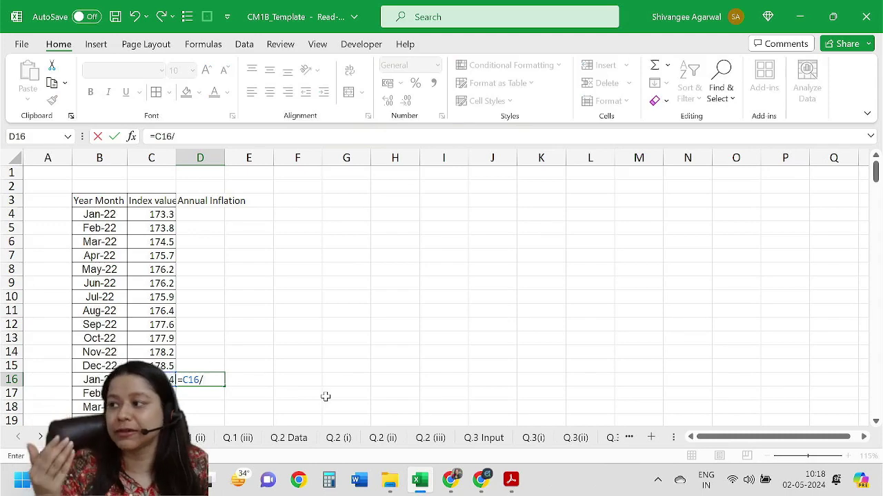
{"action": "scroll", "coordinate": [232, 302], "scroll_direction": "down", "scroll_amount": 2}
{"action": "scroll", "coordinate": [233, 301], "scroll_direction": "up", "scroll_amount": 1}
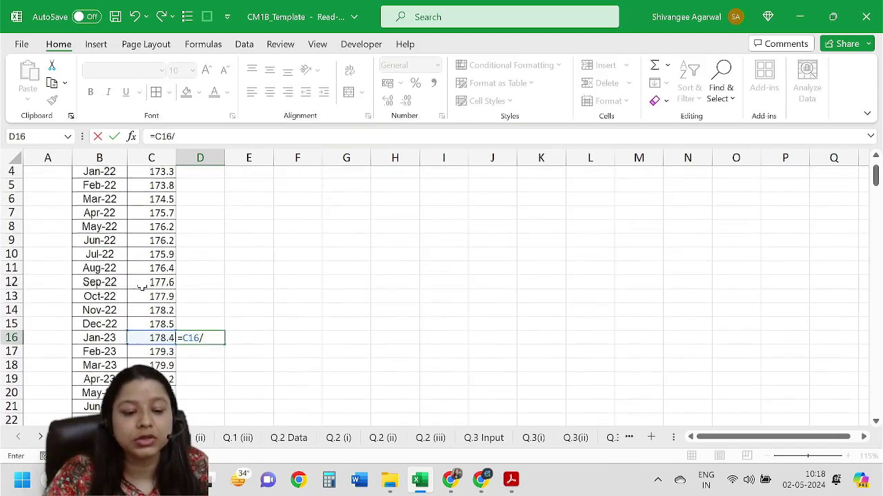
{"action": "scroll", "coordinate": [172, 217], "scroll_direction": "up", "scroll_amount": 1}
{"action": "left_click", "coordinate": [153, 214]}
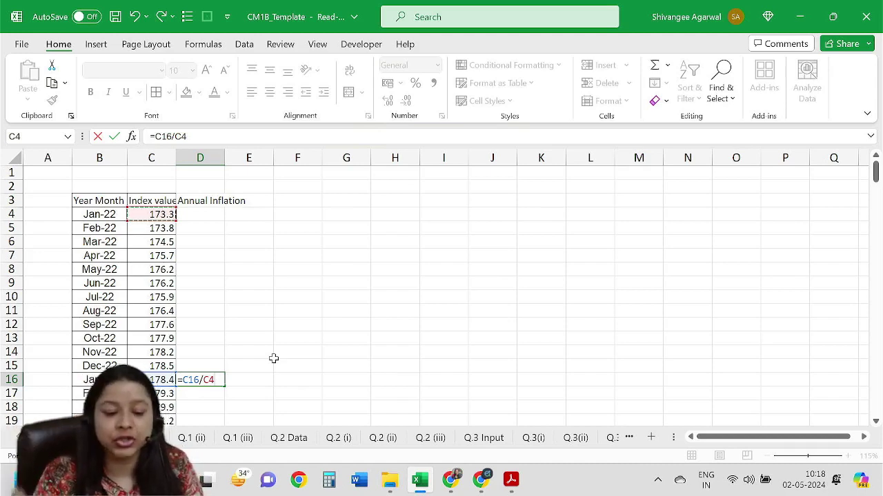
{"action": "type", "text": "-1"}
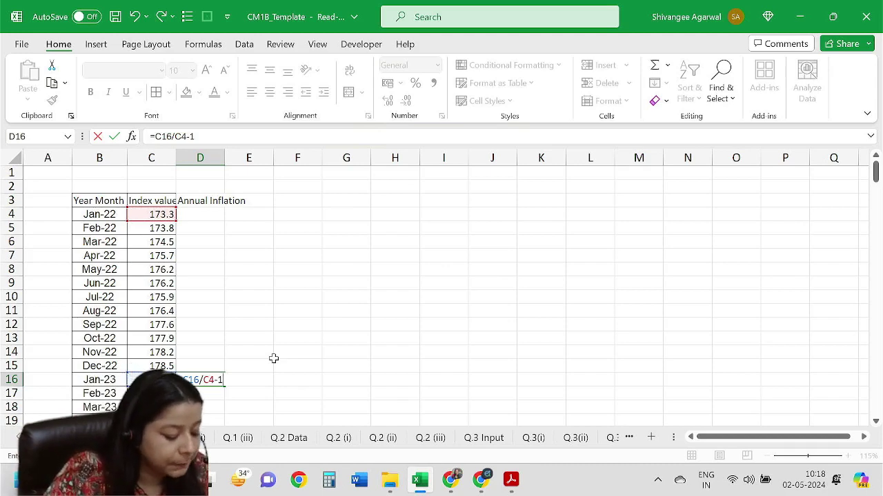
{"action": "key", "text": "Return"}
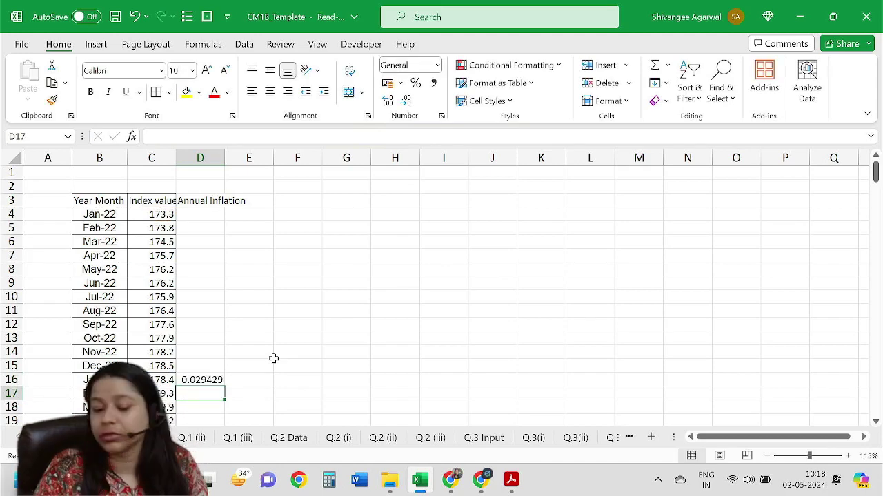
Format as two-decimal percentages, fill down (2.94%, 3.16%…), and widen column D
{"action": "left_click", "coordinate": [205, 381]}
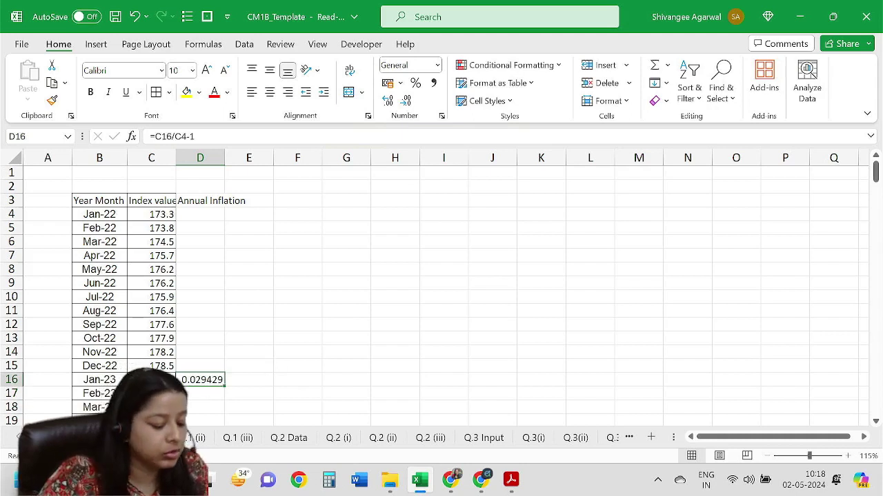
{"action": "left_click", "coordinate": [415, 83]}
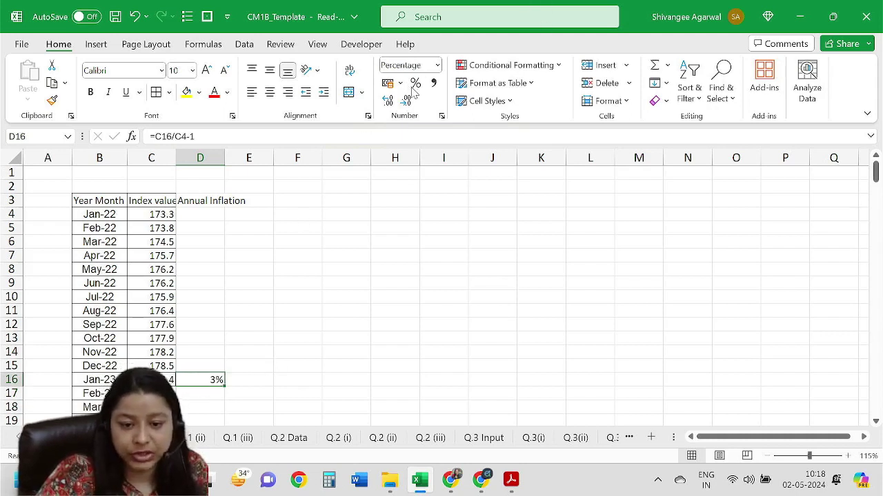
{"action": "double_click", "coordinate": [387, 100]}
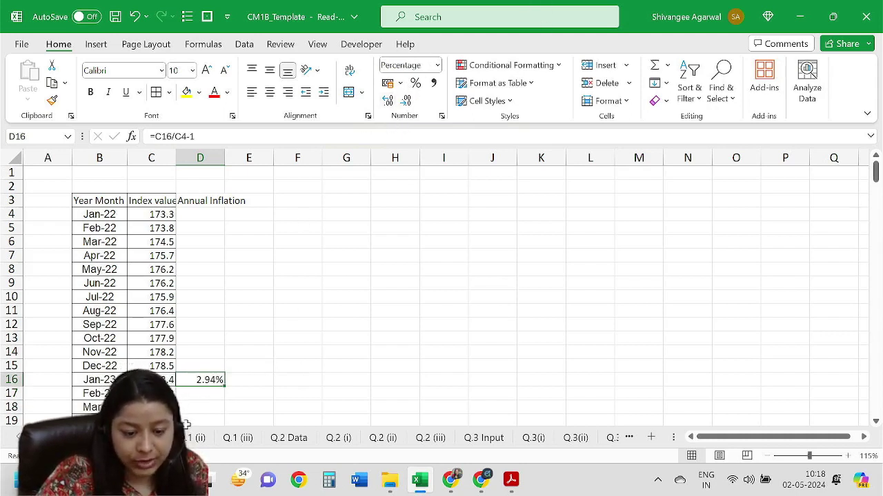
{"action": "double_click", "coordinate": [225, 387]}
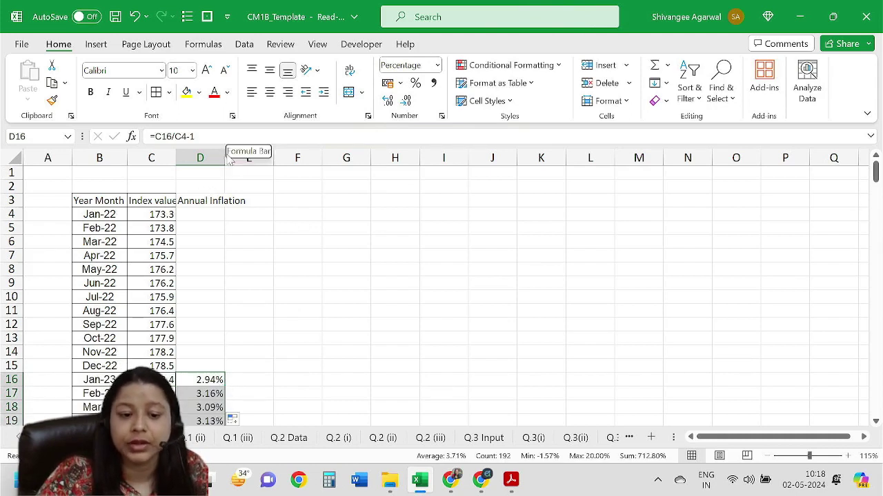
{"action": "left_click_drag", "start_coordinate": [226, 158], "coordinate": [253, 159]}
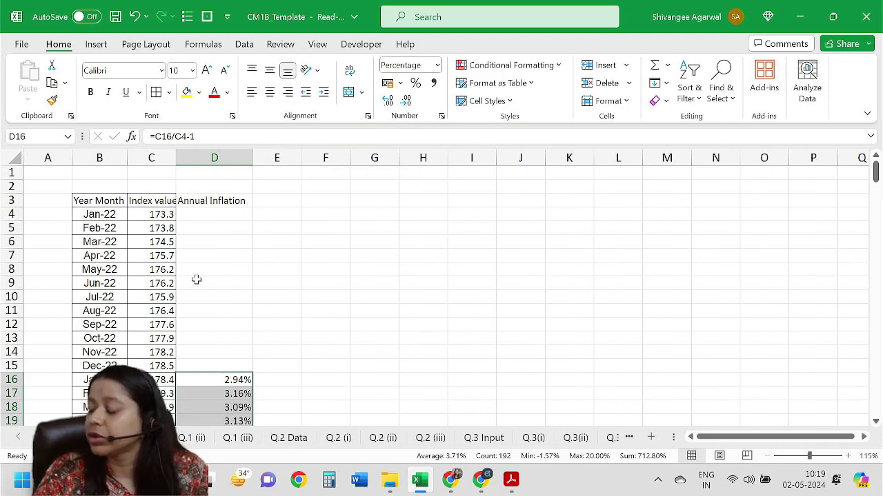
In the question PDF, mark the purchase date 15th January 2023 and purchase price INR 100
{"action": "key", "text": "alt+Tab"}
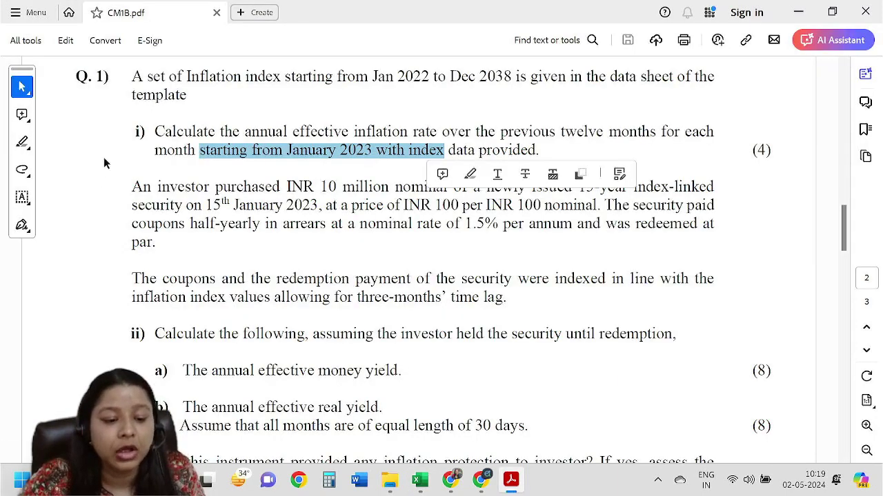
{"action": "left_click_drag", "start_coordinate": [181, 191], "coordinate": [366, 194]}
{"action": "scroll", "coordinate": [417, 225], "scroll_direction": "down", "scroll_amount": 1}
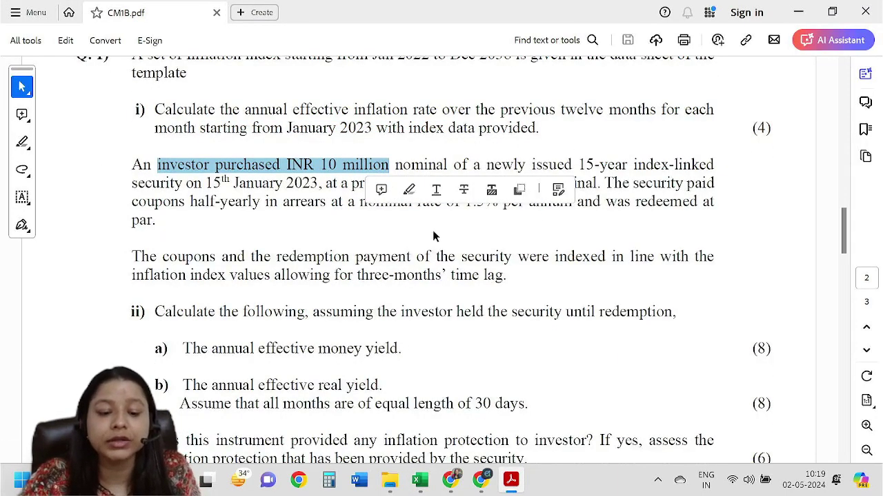
{"action": "left_click", "coordinate": [491, 233]}
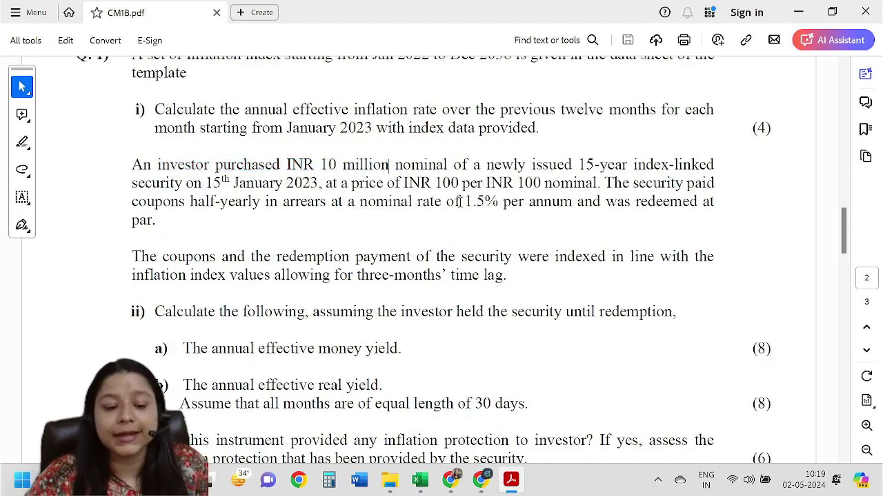
{"action": "mouse_move", "coordinate": [182, 185]}
{"action": "left_mouse_down"}
{"action": "mouse_move", "coordinate": [325, 203]}
{"action": "mouse_move", "coordinate": [315, 200]}
{"action": "mouse_move", "coordinate": [323, 181]}
{"action": "mouse_move", "coordinate": [514, 184]}
{"action": "mouse_move", "coordinate": [460, 184]}
{"action": "left_mouse_up"}
{"action": "left_click", "coordinate": [471, 182]}
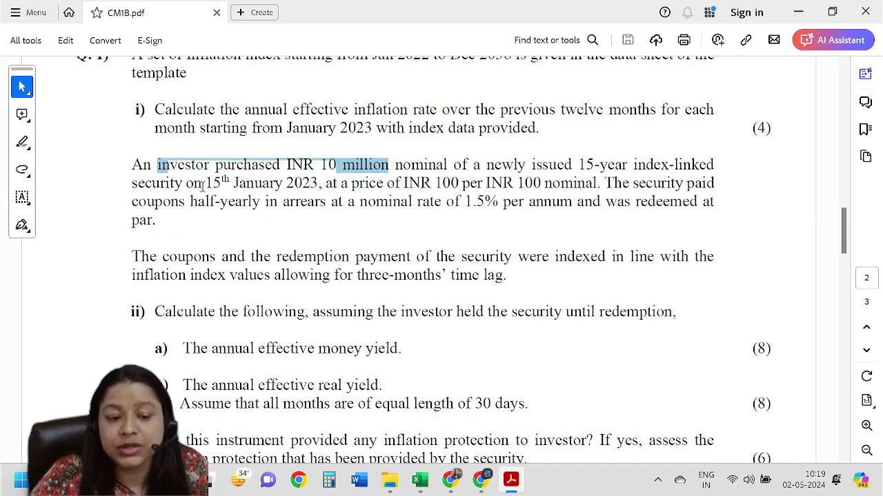
{"action": "left_click_drag", "start_coordinate": [204, 183], "coordinate": [315, 182]}
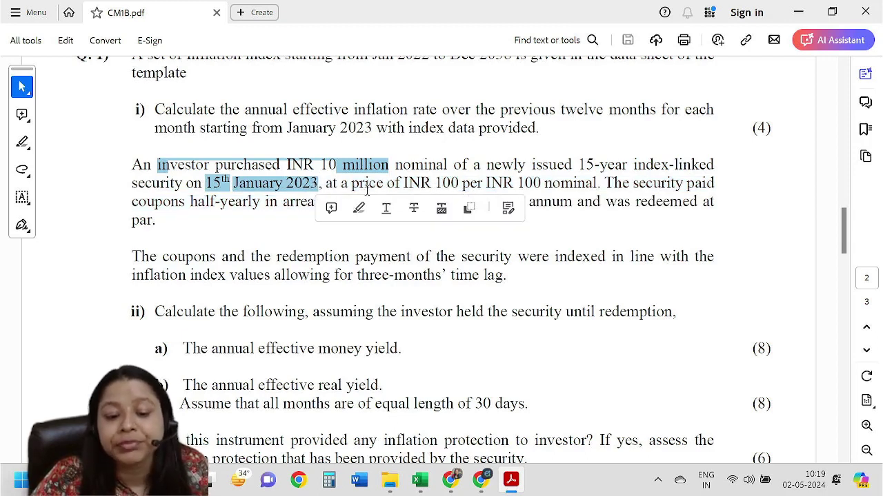
{"action": "left_click_drag", "start_coordinate": [404, 183], "coordinate": [458, 184]}
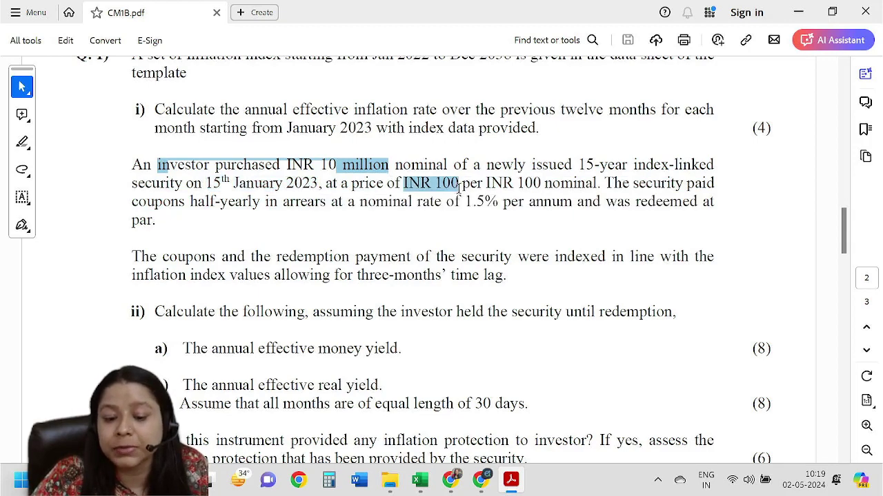
Highlight the 15-year term, 1.5% coupon, redemption at par, indexed redemption and inflation index values
{"action": "left_click_drag", "start_coordinate": [576, 165], "coordinate": [701, 166]}
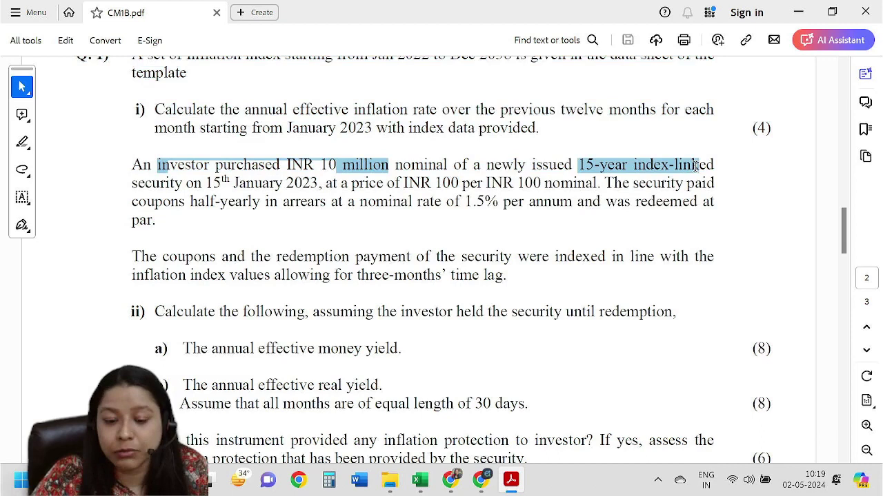
{"action": "left_click", "coordinate": [601, 183]}
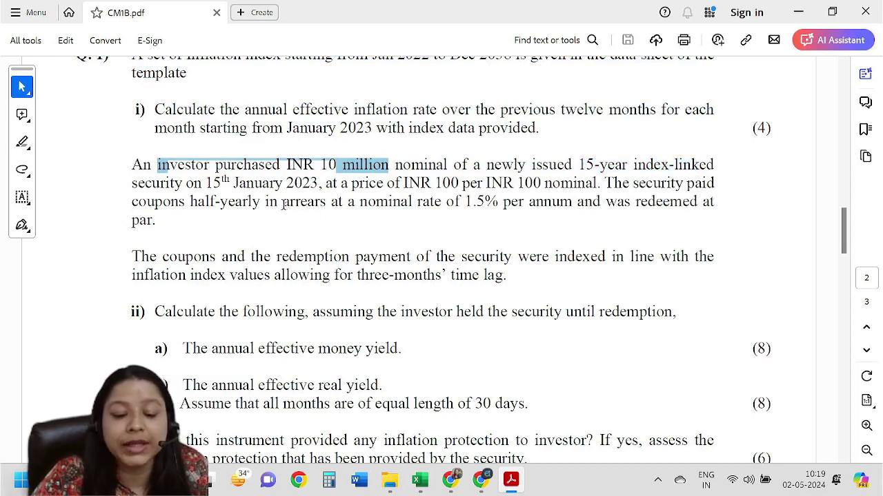
{"action": "left_click_drag", "start_coordinate": [466, 204], "coordinate": [551, 213]}
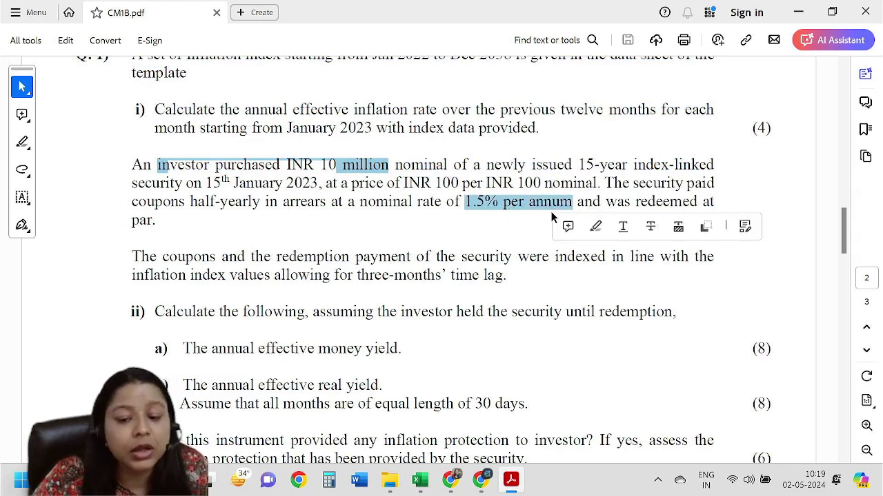
{"action": "left_click_drag", "start_coordinate": [127, 221], "coordinate": [159, 228]}
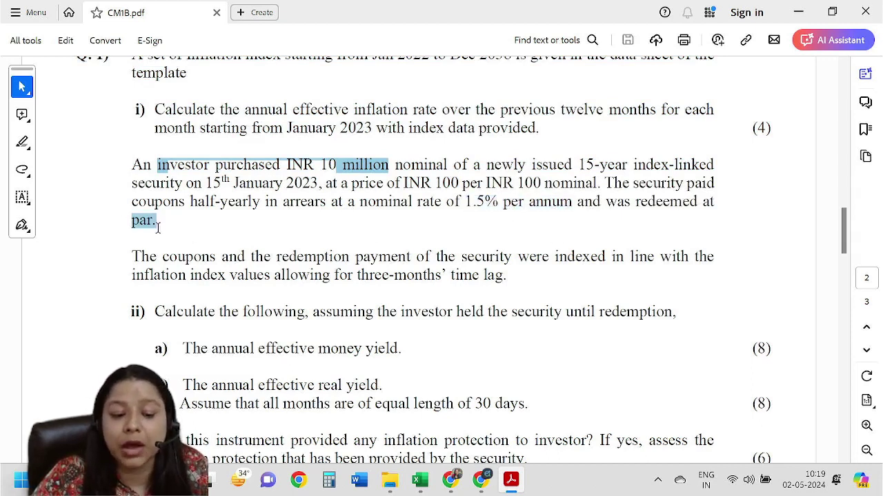
{"action": "left_click", "coordinate": [179, 266]}
{"action": "left_click_drag", "start_coordinate": [292, 253], "coordinate": [662, 256]}
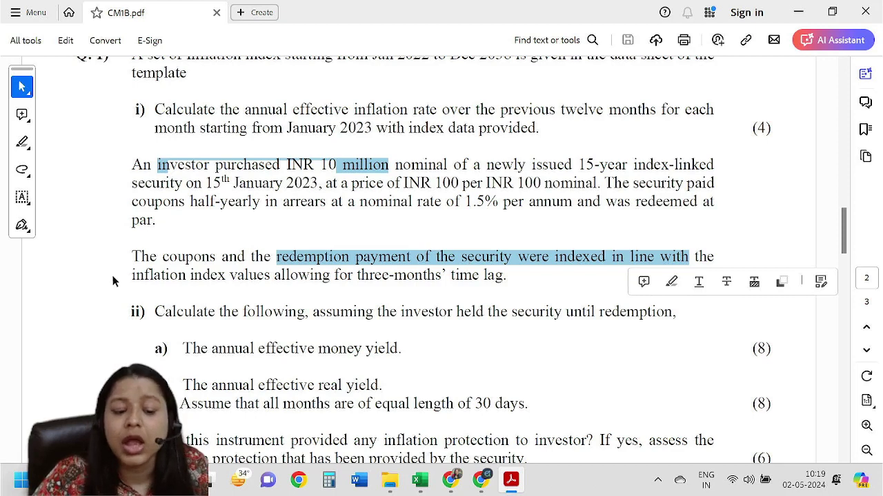
{"action": "left_click_drag", "start_coordinate": [134, 276], "coordinate": [485, 276]}
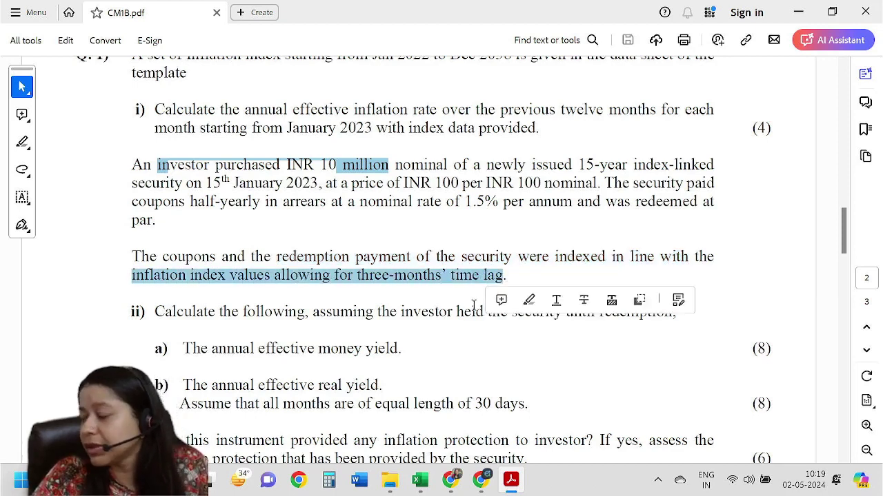
Highlight the annual effective money and real yield requirements and the 30-day months assumption
{"action": "scroll", "coordinate": [348, 288], "scroll_direction": "down", "scroll_amount": 1}
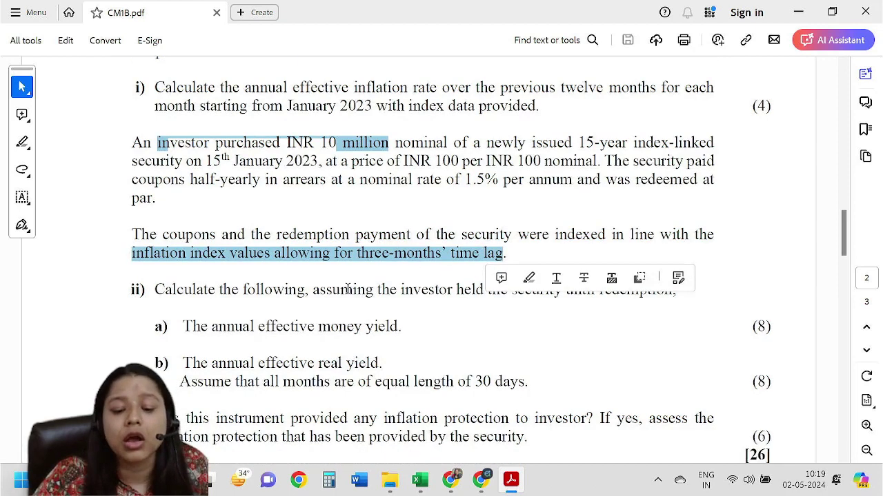
{"action": "left_click", "coordinate": [402, 261]}
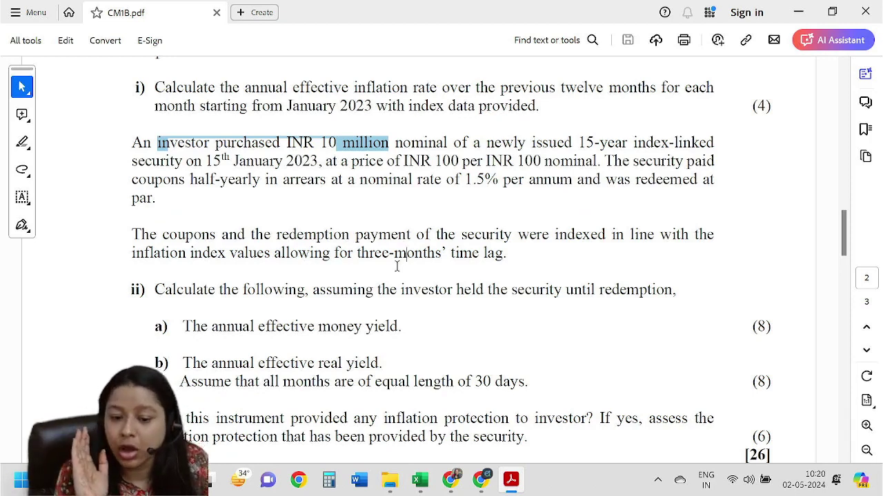
{"action": "scroll", "coordinate": [156, 286], "scroll_direction": "down", "scroll_amount": 2}
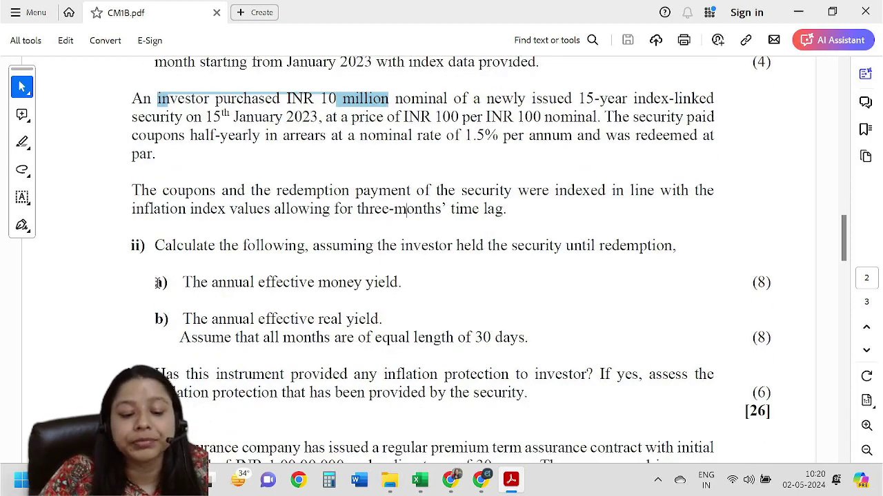
{"action": "left_click_drag", "start_coordinate": [156, 246], "coordinate": [662, 258]}
{"action": "left_click_drag", "start_coordinate": [207, 283], "coordinate": [398, 283]}
{"action": "left_click_drag", "start_coordinate": [210, 320], "coordinate": [394, 319]}
{"action": "left_click_drag", "start_coordinate": [263, 338], "coordinate": [446, 342]}
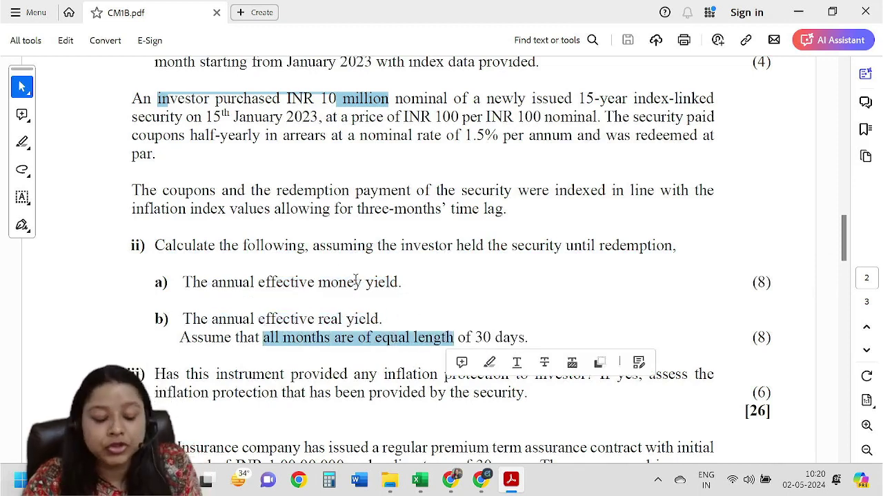
{"action": "left_click_drag", "start_coordinate": [258, 282], "coordinate": [405, 282]}
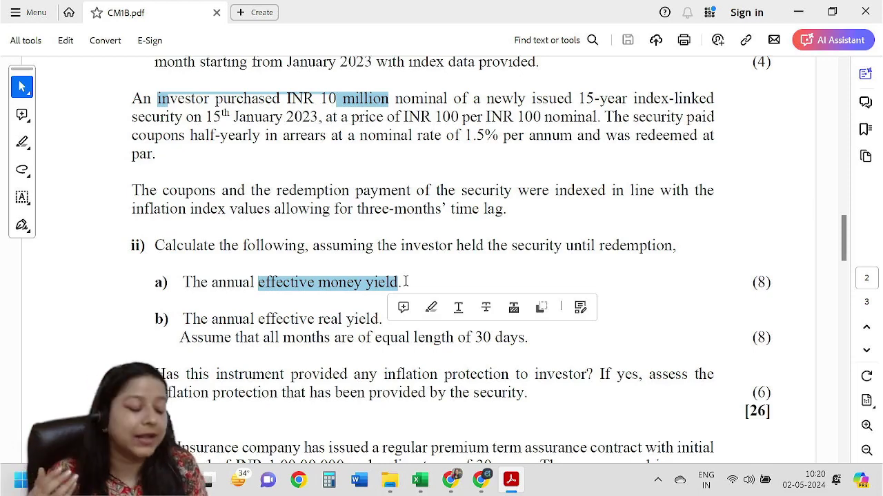
{"action": "key", "text": "alt+Tab"}
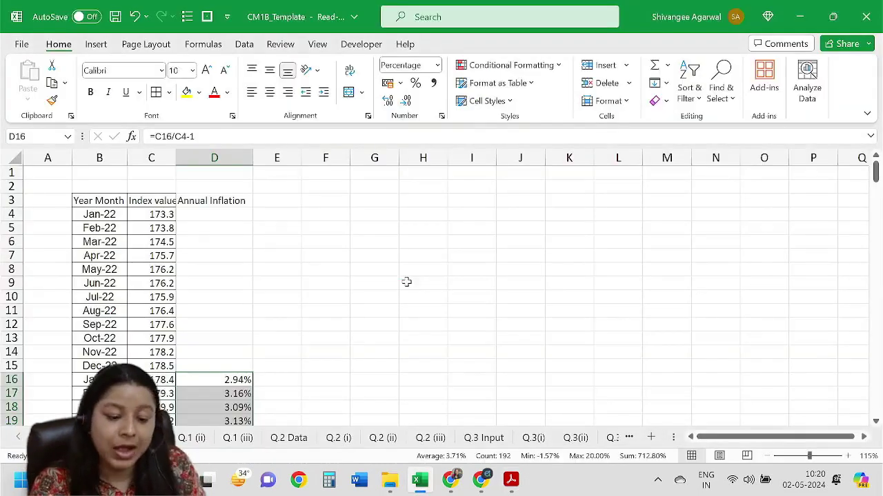
Copy the Year Month column from the Q.1 (i) sheet into column A of Q.1 (ii)
{"action": "left_click", "coordinate": [276, 324]}
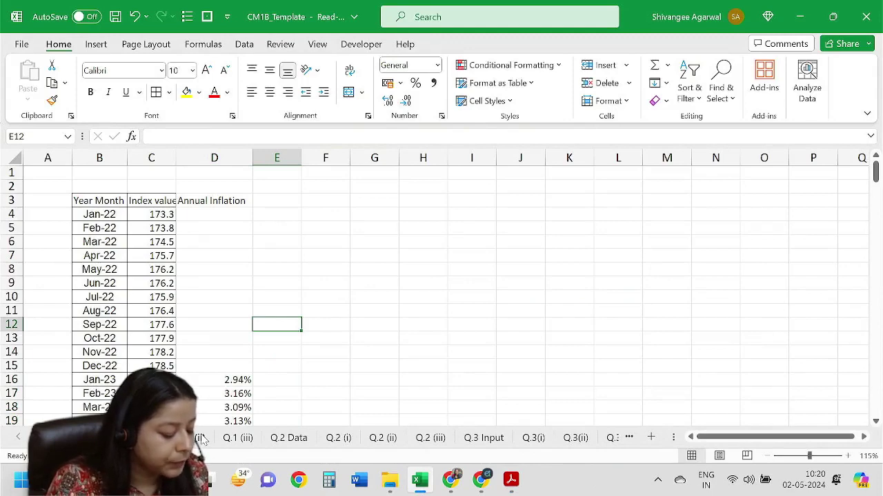
{"action": "left_click", "coordinate": [203, 440]}
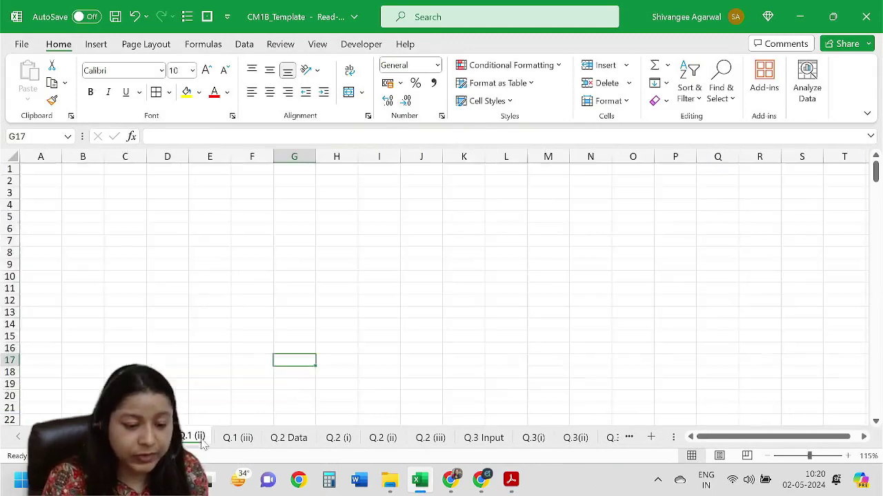
{"action": "scroll", "coordinate": [126, 336], "scroll_direction": "up", "scroll_amount": 2, "text": "ctrl"}
{"action": "scroll", "coordinate": [119, 301], "scroll_direction": "up", "scroll_amount": 1}
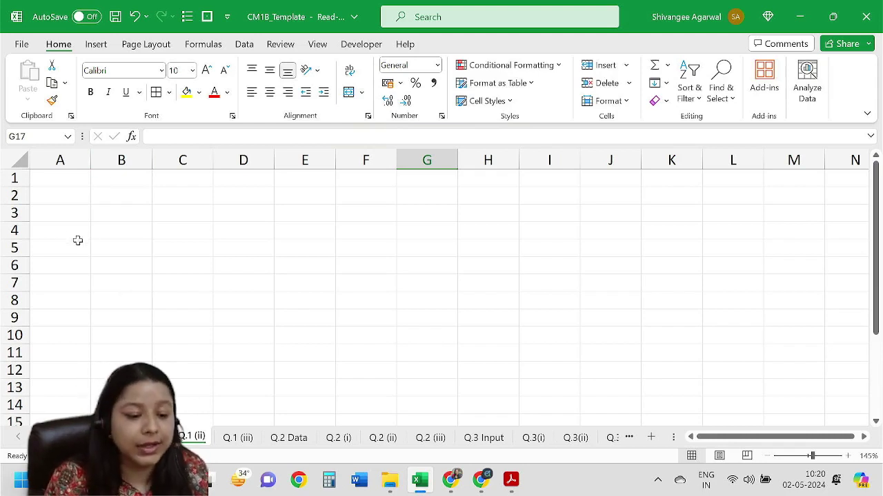
{"action": "left_click", "coordinate": [60, 228]}
{"action": "left_click", "coordinate": [56, 212]}
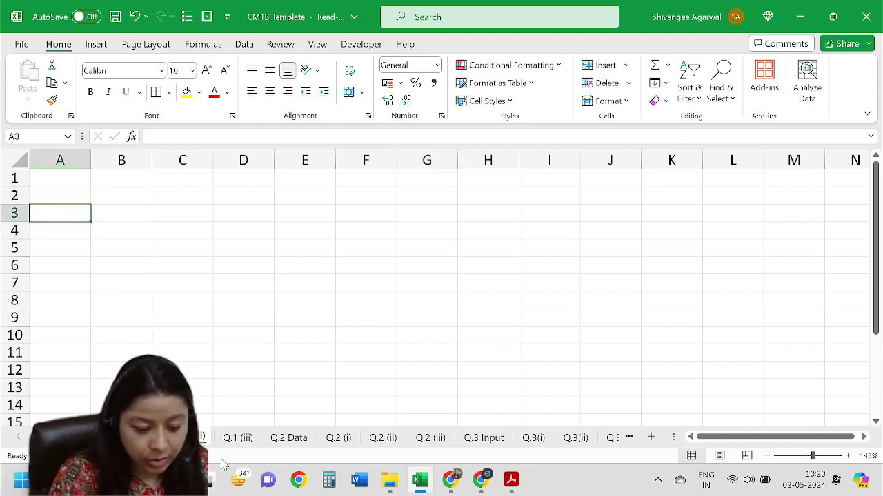
{"action": "left_click", "coordinate": [200, 437]}
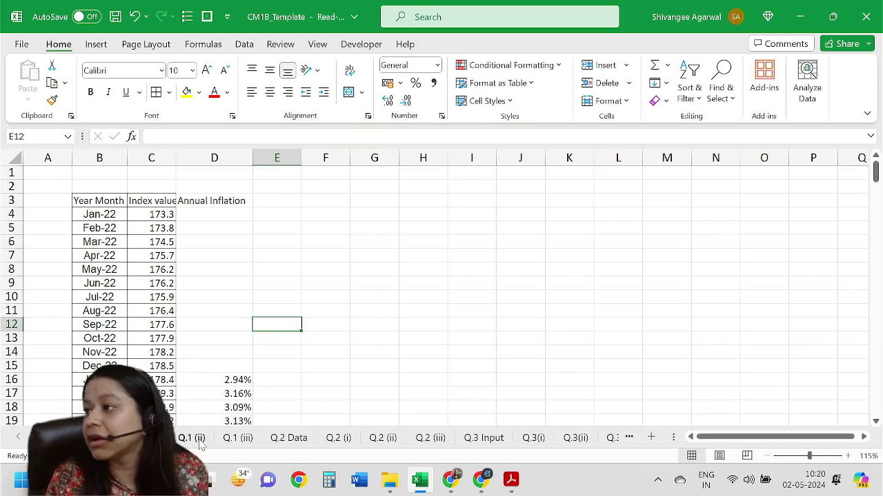
{"action": "left_click", "coordinate": [99, 200]}
{"action": "key", "text": "ctrl+shift+Down"}
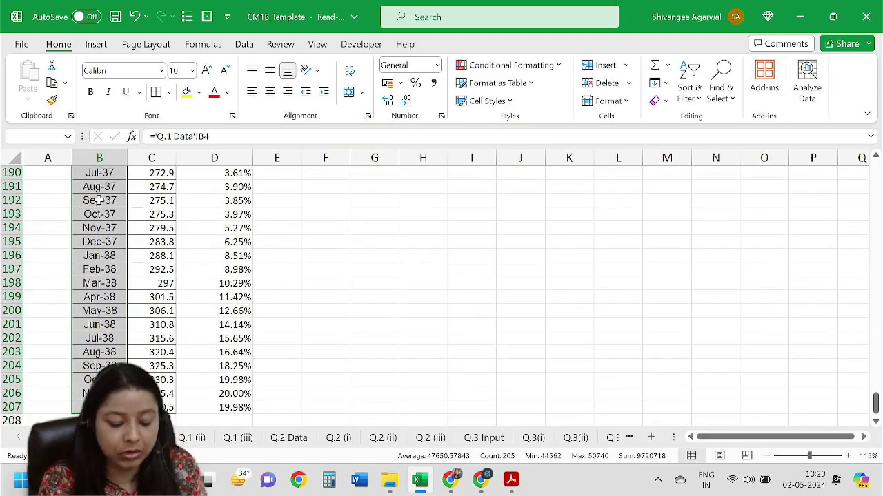
{"action": "key", "text": "ctrl+c"}
{"action": "key", "text": "ctrl+Page_Down"}
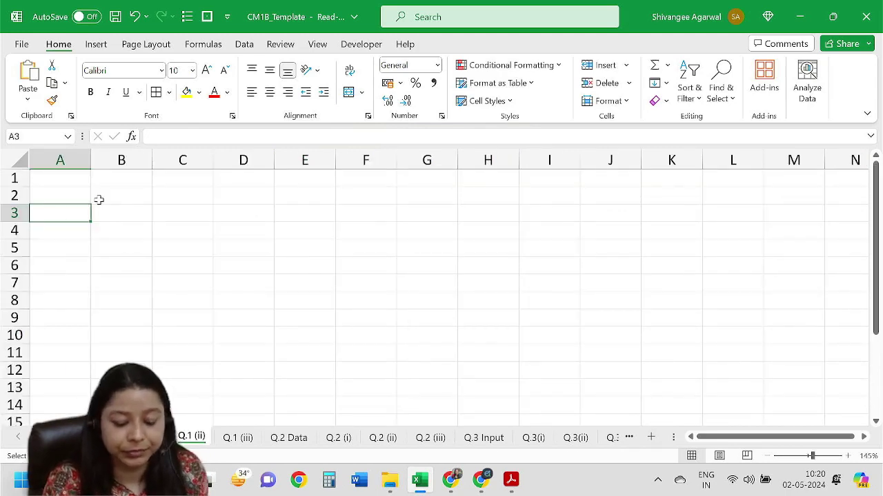
{"action": "key", "text": "ctrl+v"}
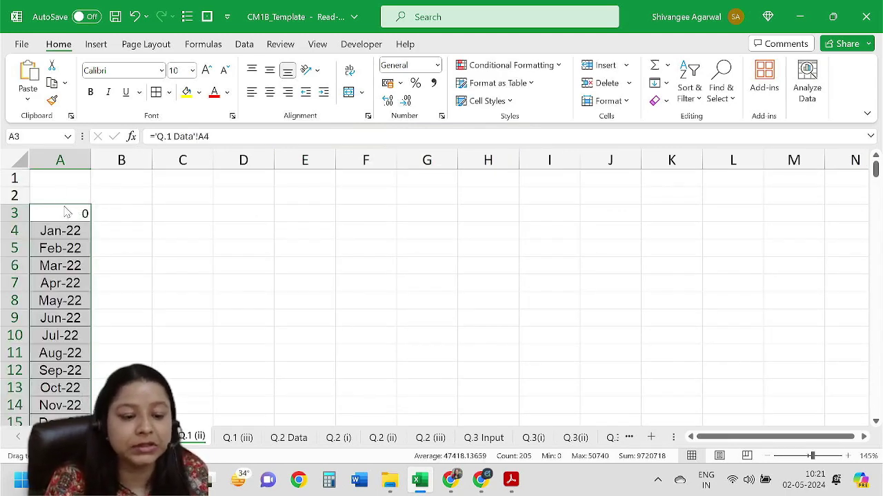
Link the A3 heading to the Year Month heading with ='Q.1 (i)'!B3
{"action": "left_click", "coordinate": [64, 214]}
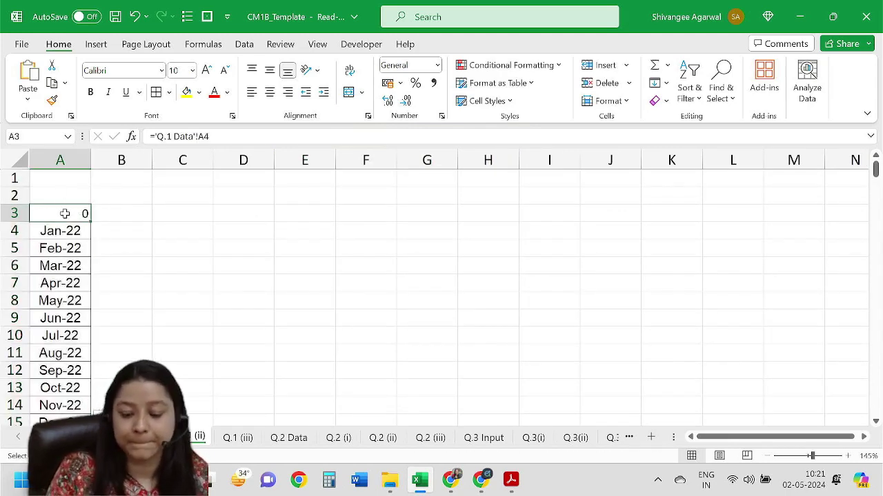
{"action": "type", "text": "="}
{"action": "key", "text": "ctrl+Page_Up"}
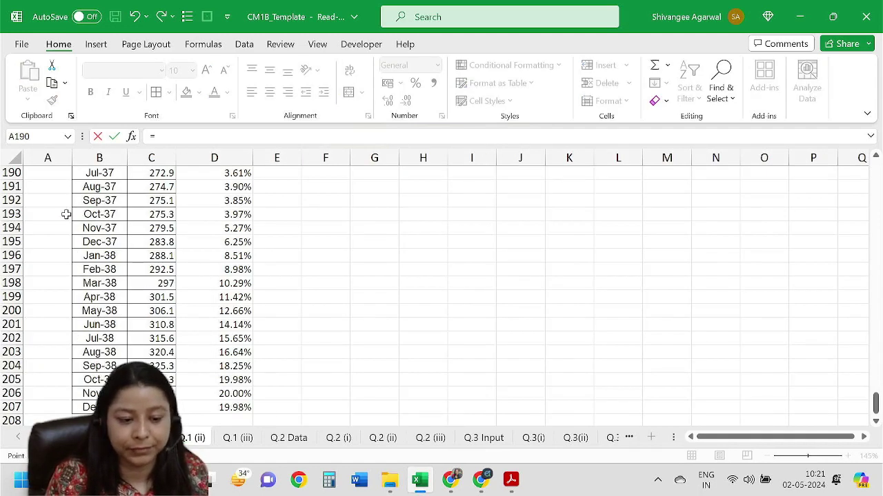
{"action": "left_click", "coordinate": [73, 217]}
{"action": "key", "text": "ctrl+Up"}
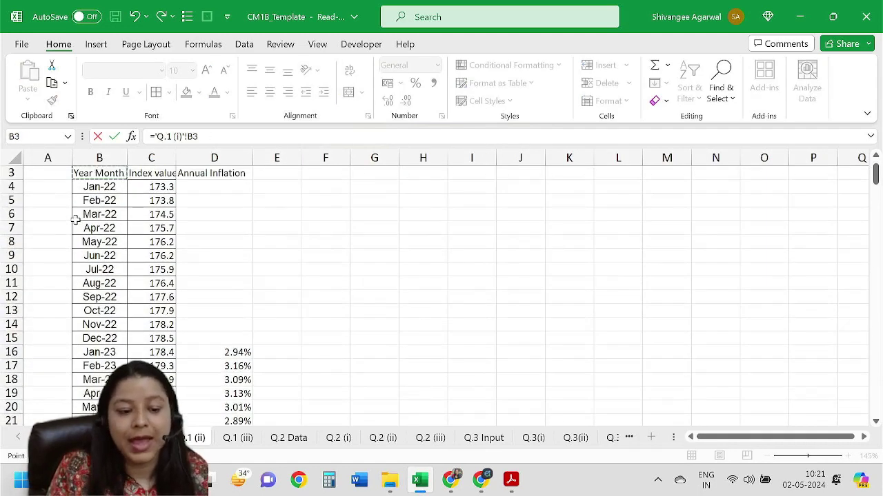
{"action": "key", "text": "Return"}
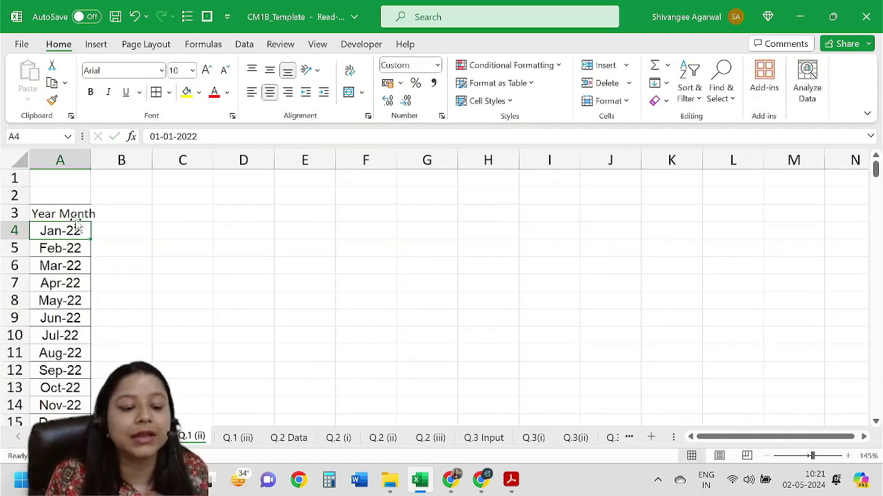
Autofit column A, enter 'Month + 3 months' in B3, and autofit column B
{"action": "double_click", "coordinate": [89, 160]}
{"action": "left_click", "coordinate": [134, 218]}
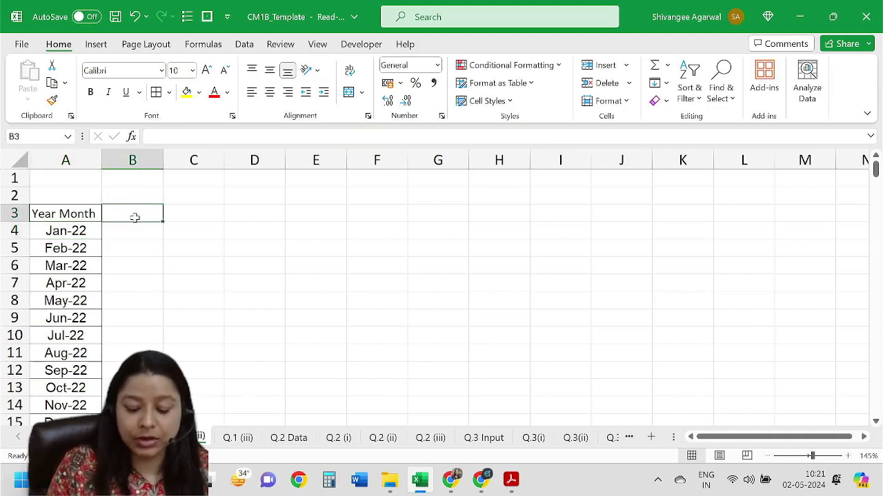
{"action": "type", "text": "Month"}
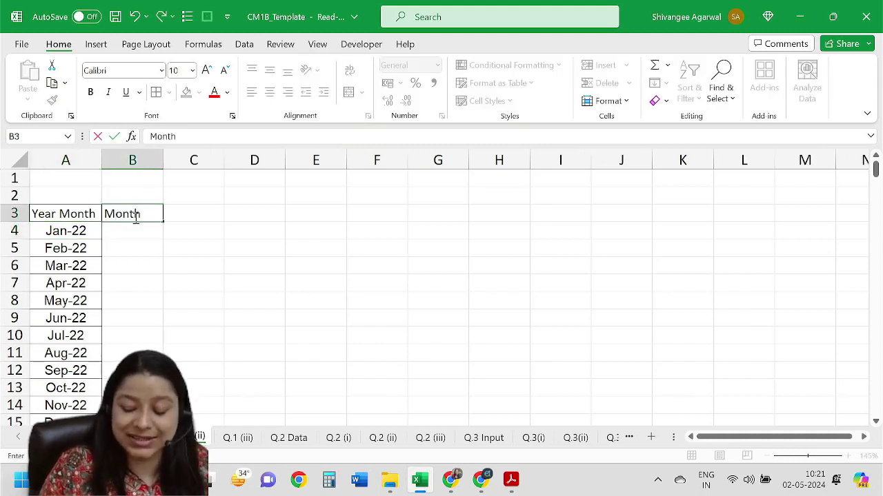
{"action": "type", "text": " +"}
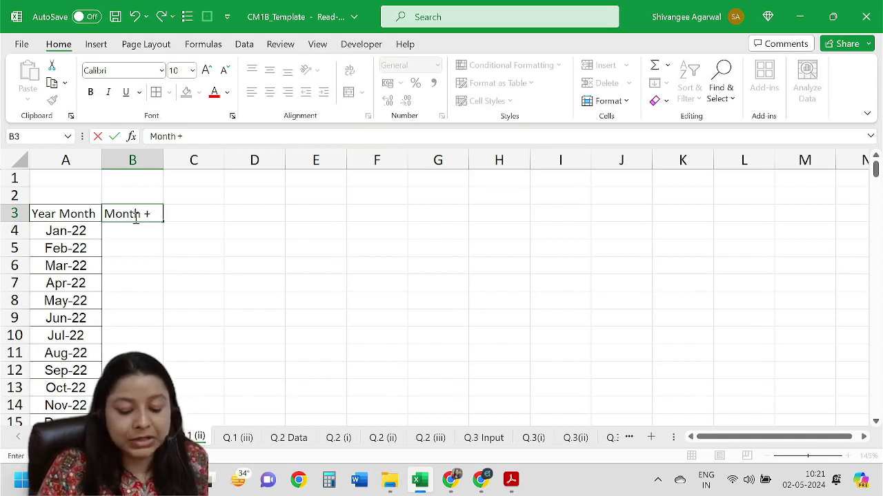
{"action": "type", "text": " 3 months"}
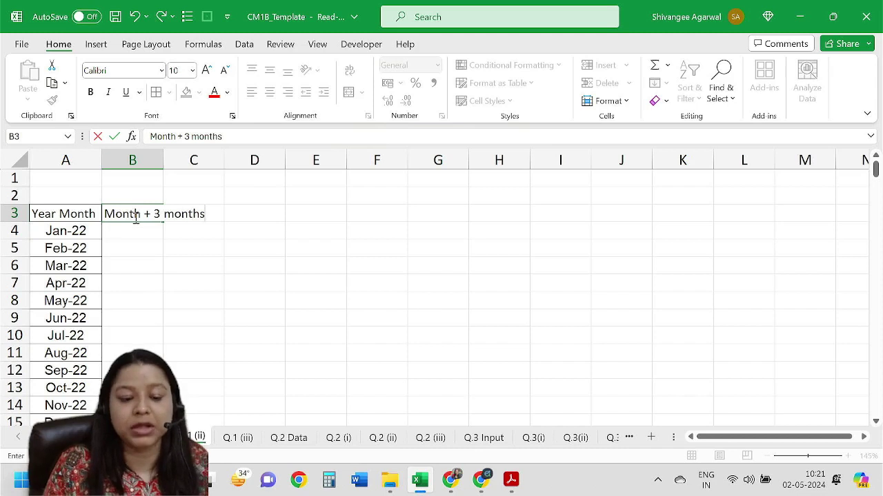
{"action": "key", "text": "Return"}
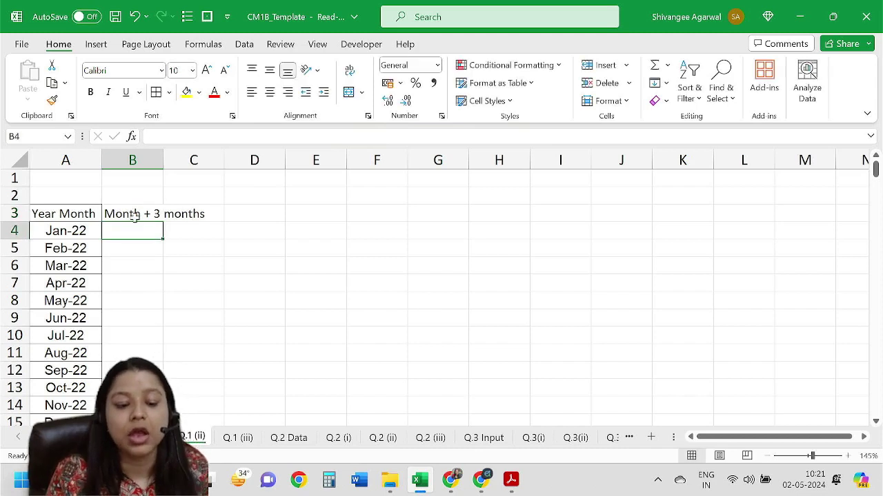
{"action": "double_click", "coordinate": [164, 160]}
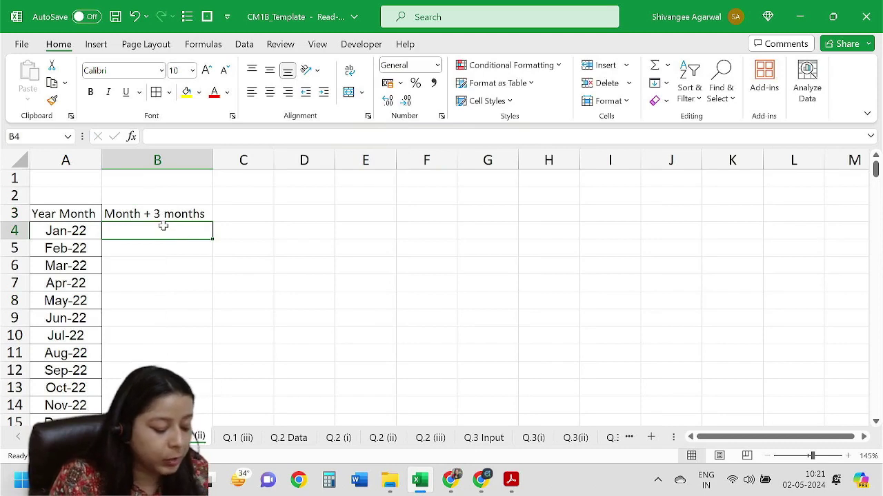
{"action": "left_click", "coordinate": [88, 233]}
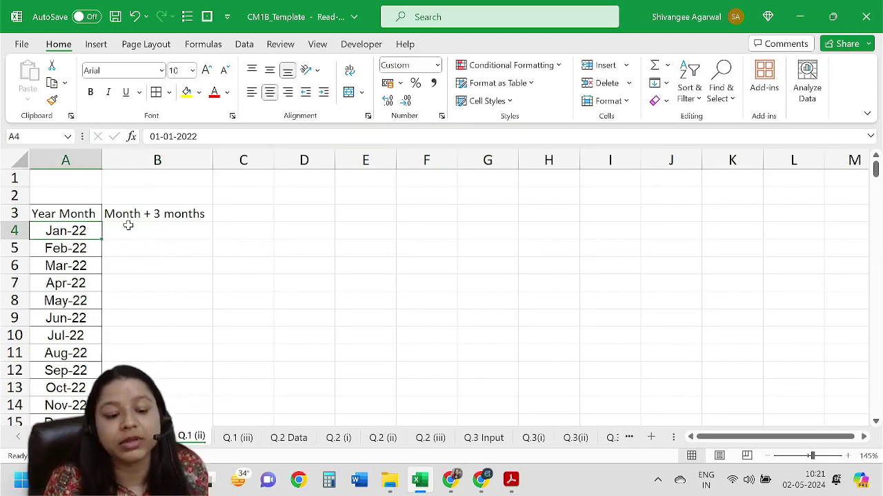
{"action": "scroll", "coordinate": [145, 229], "scroll_direction": "down", "scroll_amount": 4}
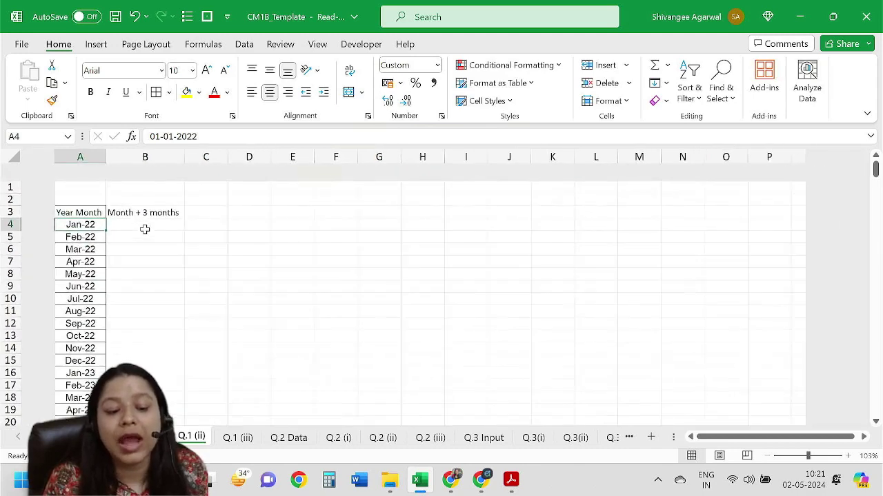
{"action": "scroll", "coordinate": [144, 229], "scroll_direction": "up", "scroll_amount": 2}
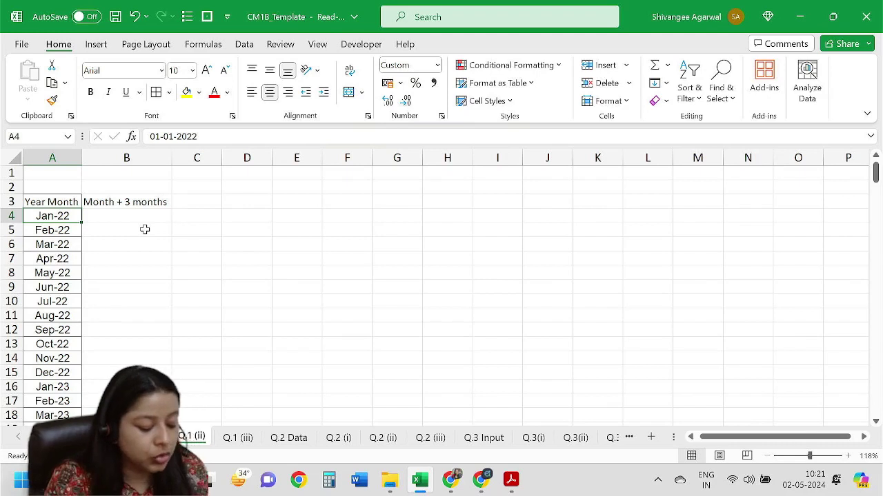
{"action": "left_click", "coordinate": [145, 229]}
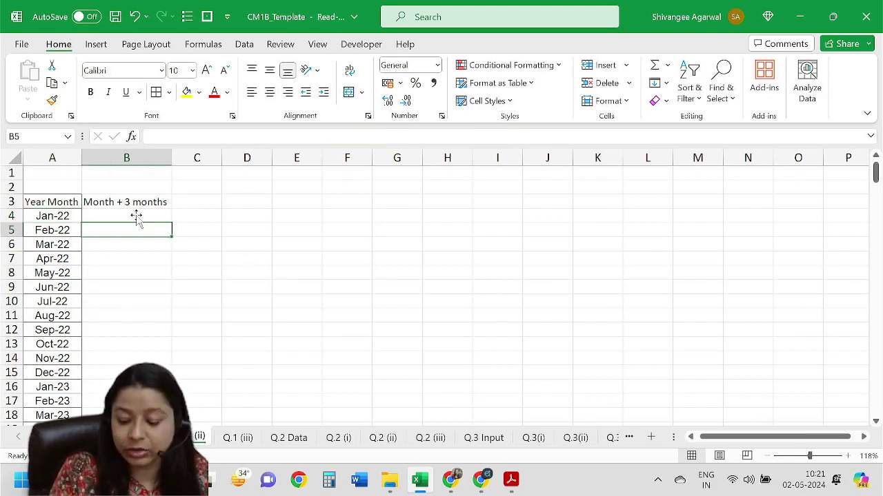
Enter =A7 in B4 so the first lagged month shows Apr-22
{"action": "left_click", "coordinate": [137, 218]}
{"action": "type", "text": "="}
{"action": "key", "text": "Left"}
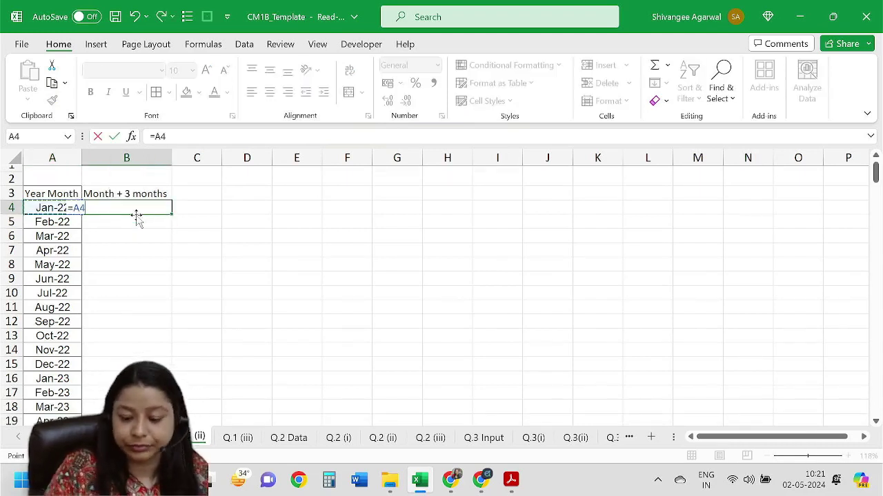
{"action": "type", "text": "+3"}
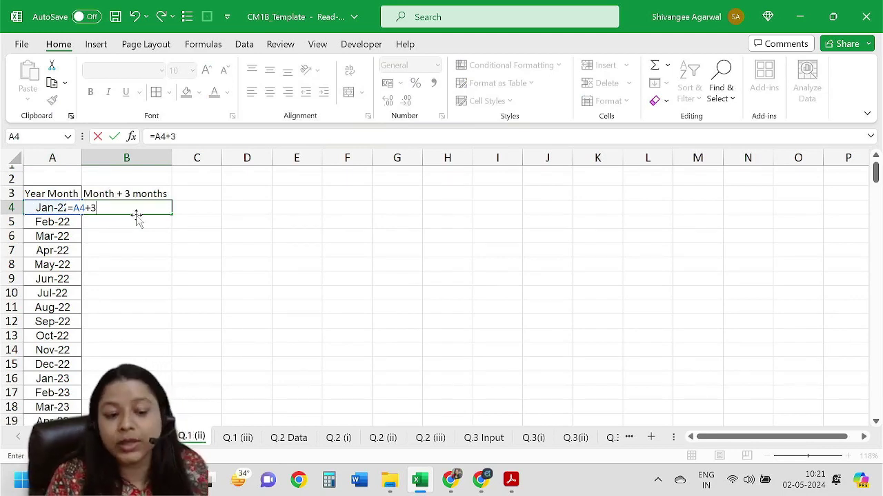
{"action": "key", "text": "Return"}
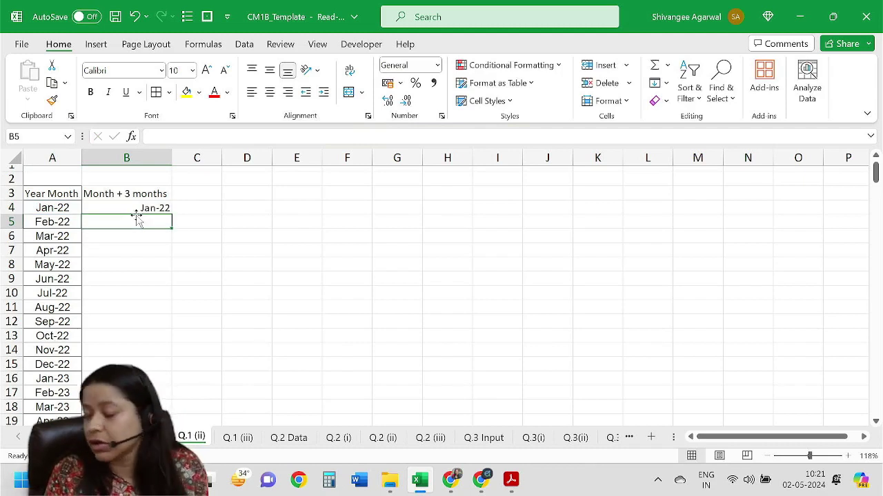
{"action": "left_click", "coordinate": [137, 213]}
{"action": "type", "text": "="}
{"action": "key", "text": "Left"}
{"action": "key", "text": "Down"}
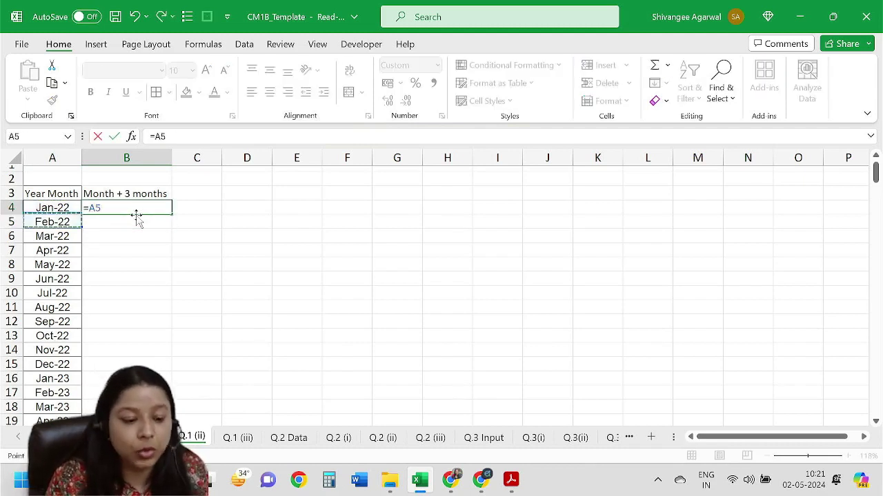
{"action": "key", "text": "Down"}
{"action": "key", "text": "Down"}
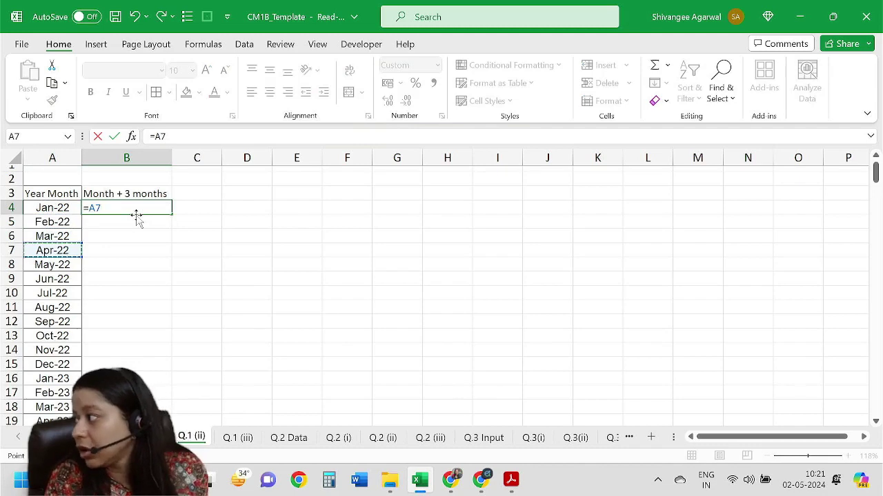
{"action": "key", "text": "Return"}
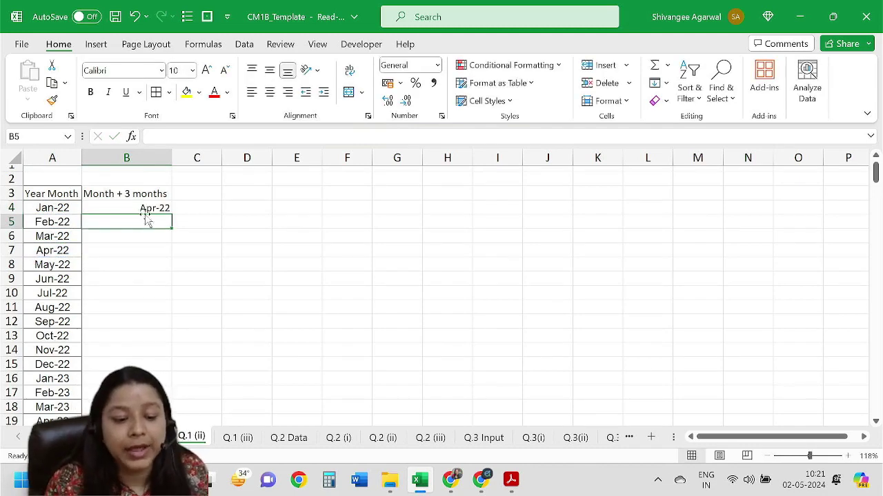
Fill the formula down column B and clear the three out-of-range cells B205:B207
{"action": "left_click", "coordinate": [148, 207]}
{"action": "left_click_drag", "start_coordinate": [172, 214], "coordinate": [166, 407]}
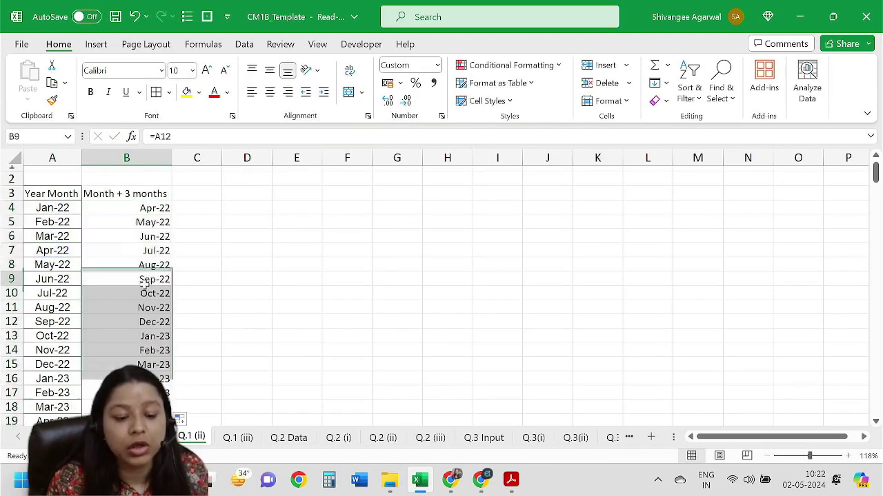
{"action": "left_click", "coordinate": [145, 282]}
{"action": "key", "text": "ctrl+Down"}
{"action": "key", "text": "Up"}
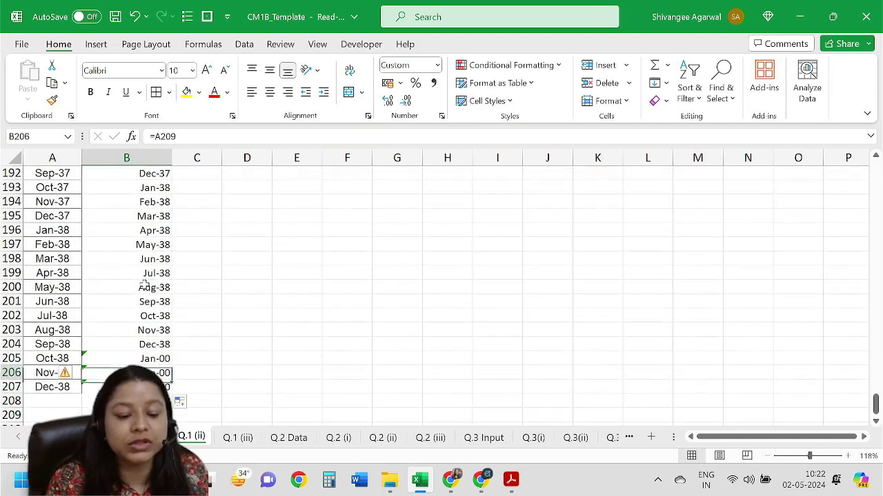
{"action": "key", "text": "Up"}
{"action": "key", "text": "Down"}
{"action": "key", "text": "Down"}
{"action": "key", "text": "Up"}
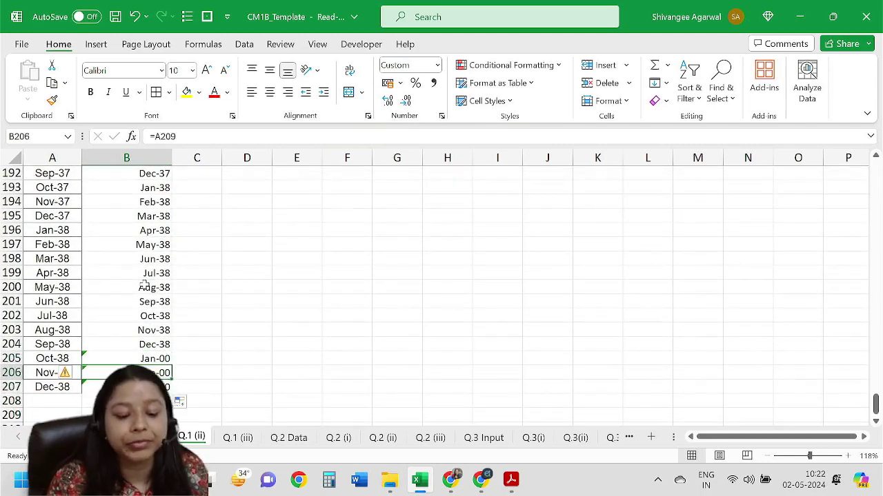
{"action": "key", "text": "Up"}
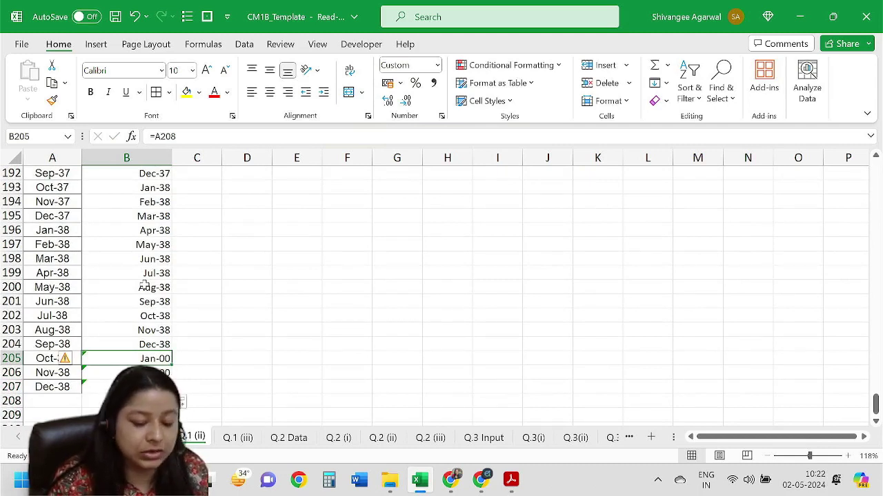
{"action": "left_click_drag", "start_coordinate": [126, 358], "coordinate": [127, 387]}
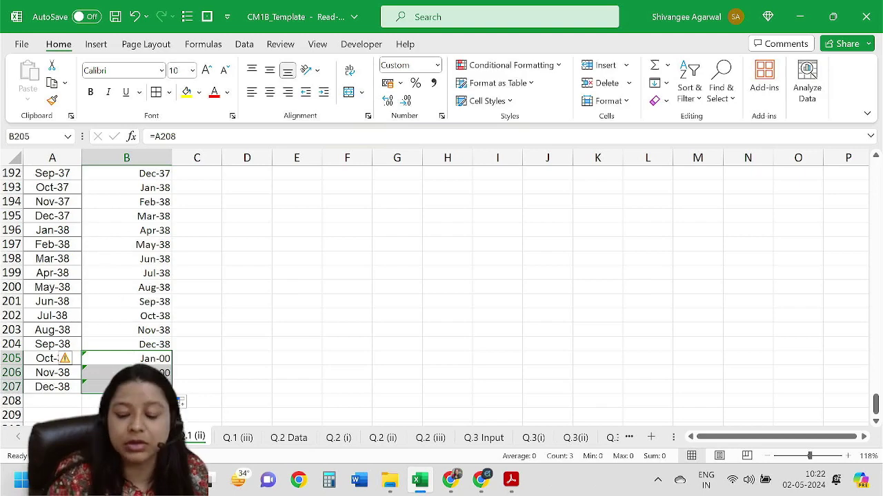
{"action": "key", "text": "Delete"}
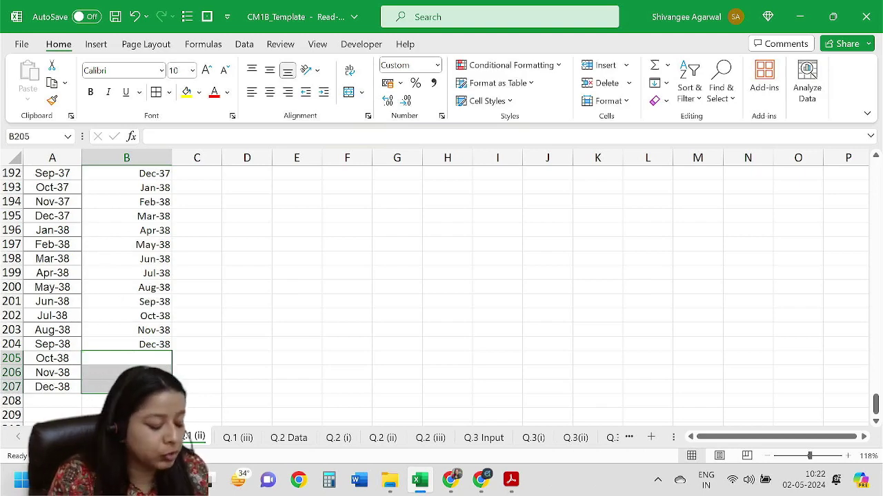
{"action": "key", "text": "Up"}
{"action": "key", "text": "ctrl+Up"}
{"action": "key", "text": "ctrl+Up"}
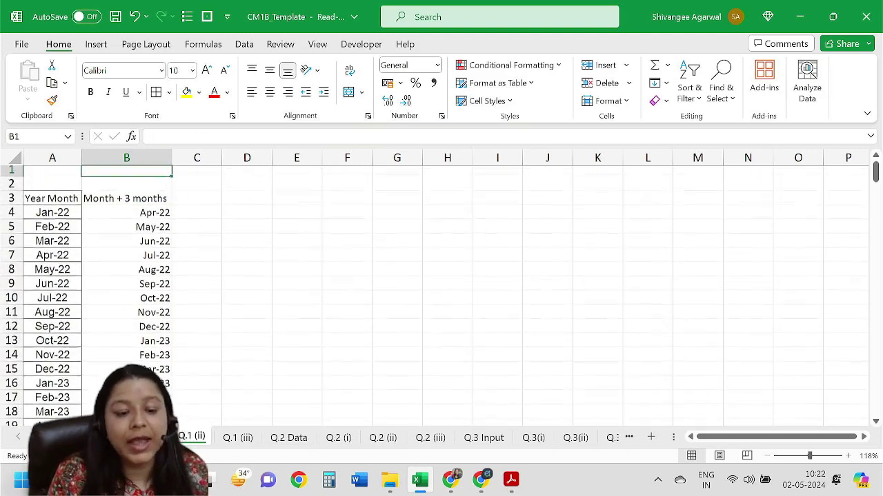
Add the heading 'Index Value' in C3 and widen column C
{"action": "key", "text": "Right"}
{"action": "key", "text": "Down"}
{"action": "key", "text": "Down"}
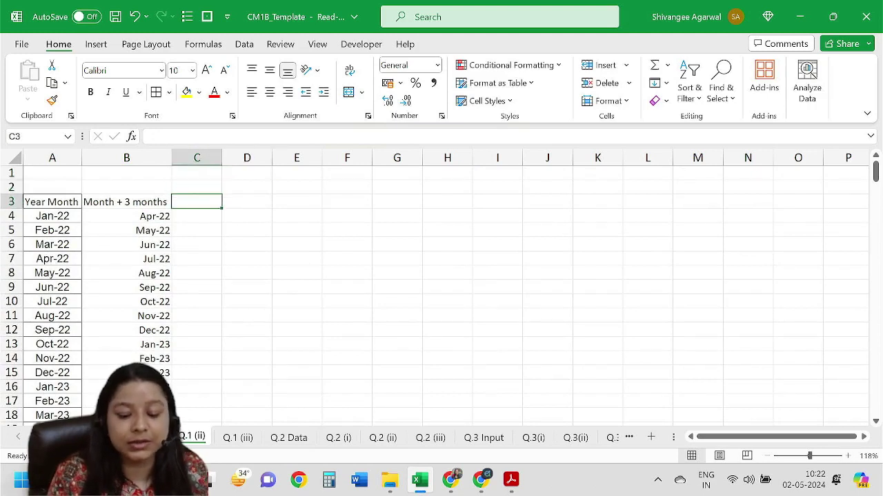
{"action": "type", "text": "="}
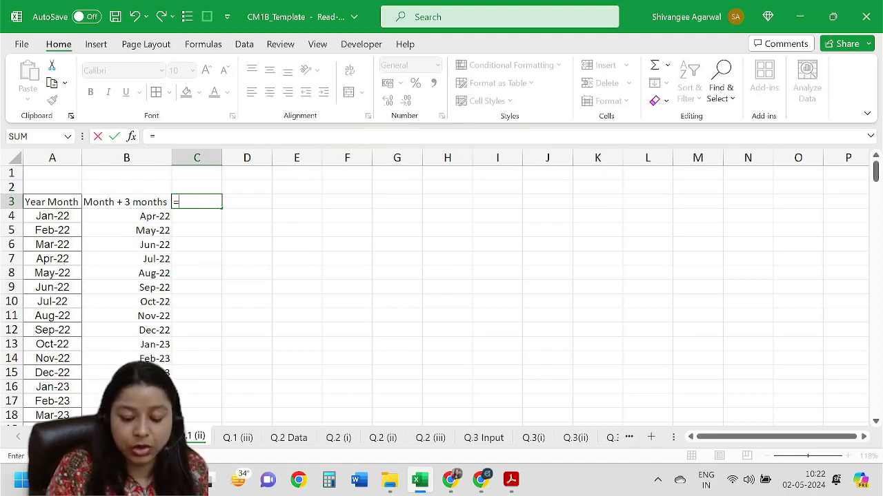
{"action": "key", "text": "BackSpace"}
{"action": "type", "text": "Index"}
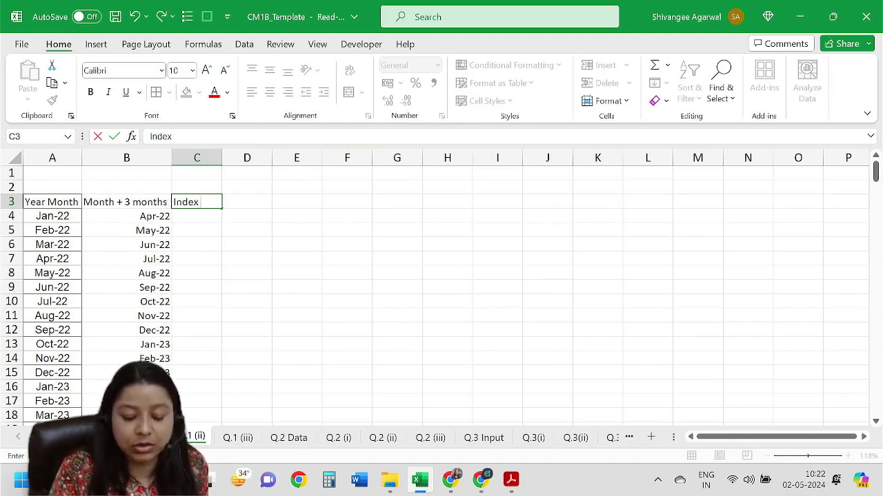
{"action": "type", "text": " Value"}
{"action": "key", "text": "Return"}
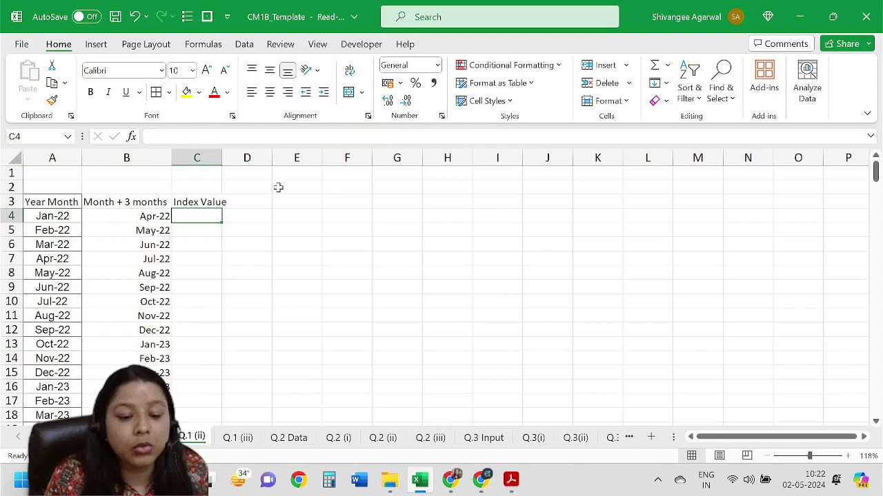
{"action": "left_click_drag", "start_coordinate": [221, 158], "coordinate": [229, 158]}
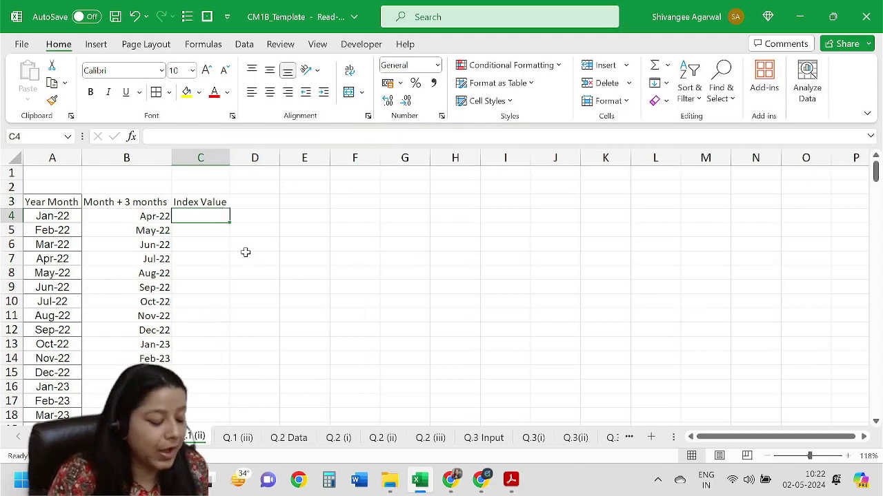
Link C4 to ='Q.1 (i)'!C4 (173.3) and fill the index values down the table
{"action": "type", "text": "="}
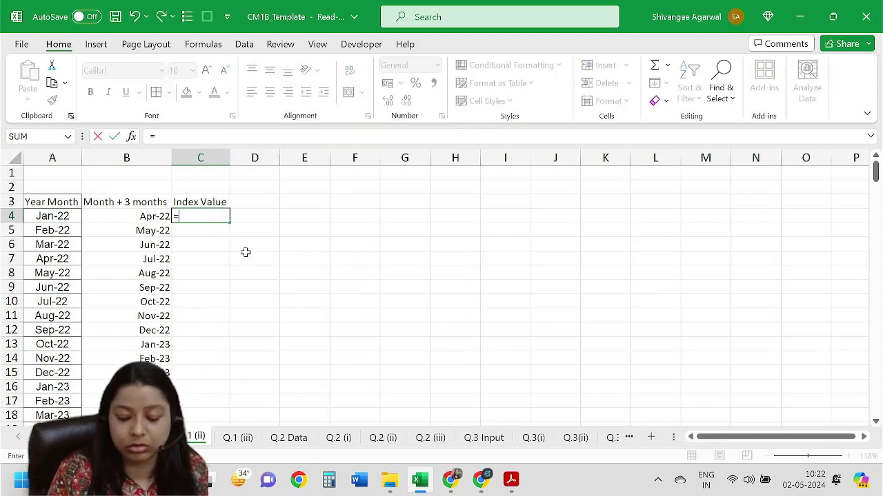
{"action": "key", "text": "ctrl+Page_Up"}
{"action": "left_click", "coordinate": [151, 183]}
{"action": "key", "text": "Return"}
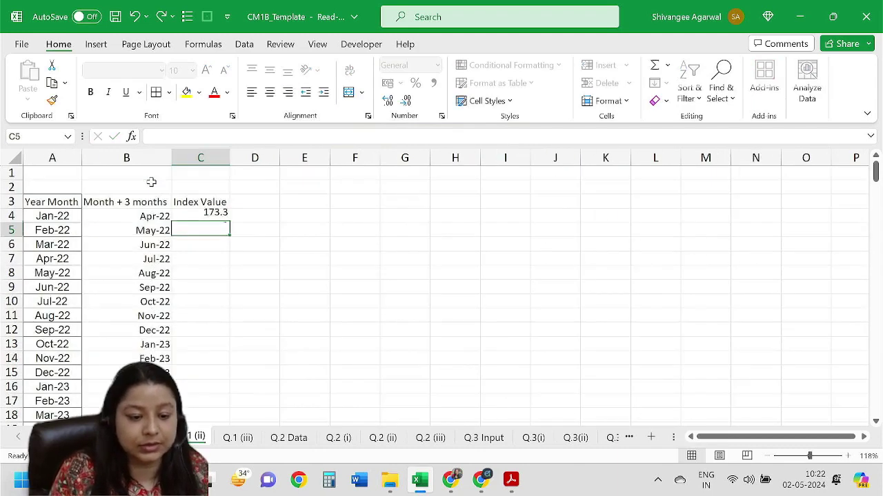
{"action": "left_click", "coordinate": [203, 216]}
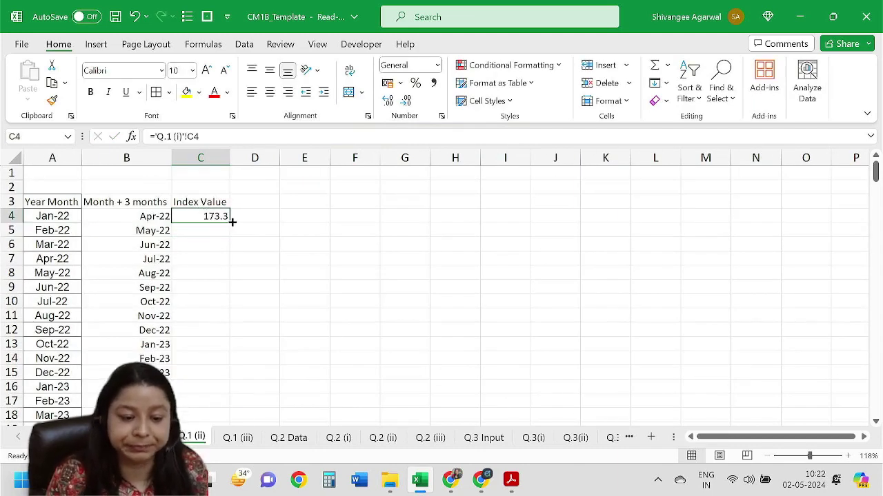
{"action": "double_click", "coordinate": [231, 221]}
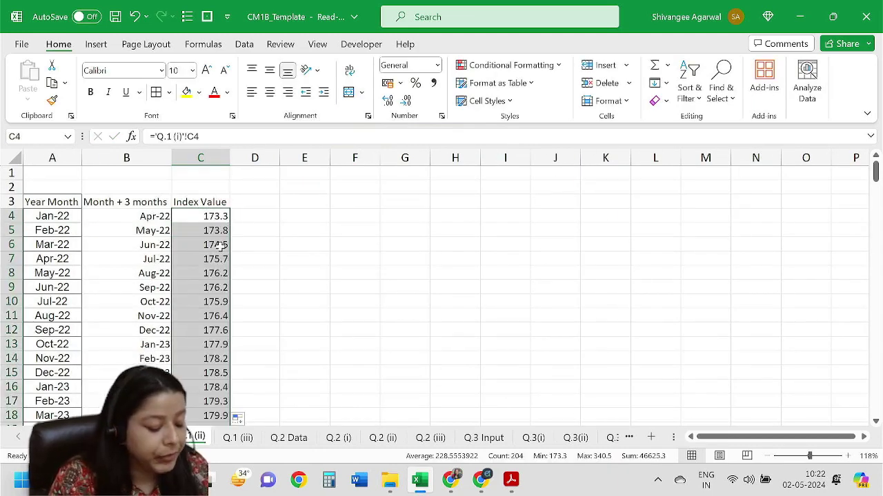
{"action": "left_click_drag", "start_coordinate": [69, 201], "coordinate": [200, 202]}
{"action": "key", "text": "ctrl+shift+Down"}
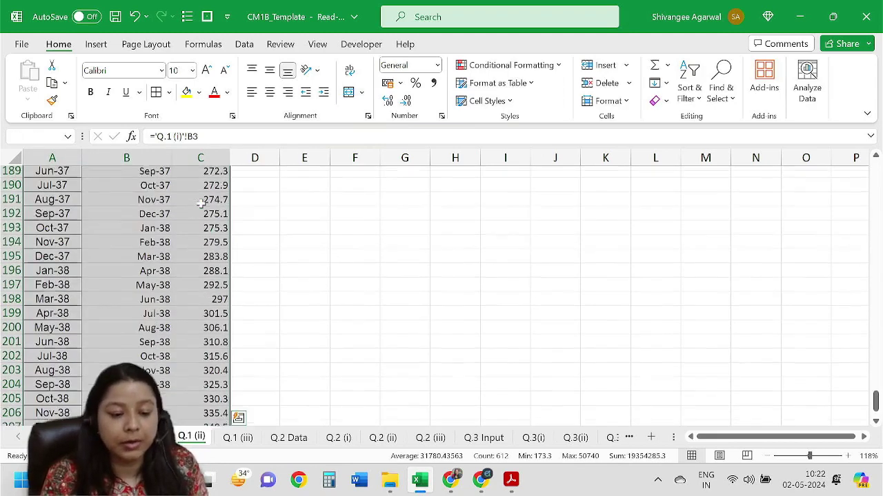
{"action": "scroll", "coordinate": [200, 204], "scroll_direction": "up", "scroll_amount": 20}
{"action": "key", "text": "ctrl+Home"}
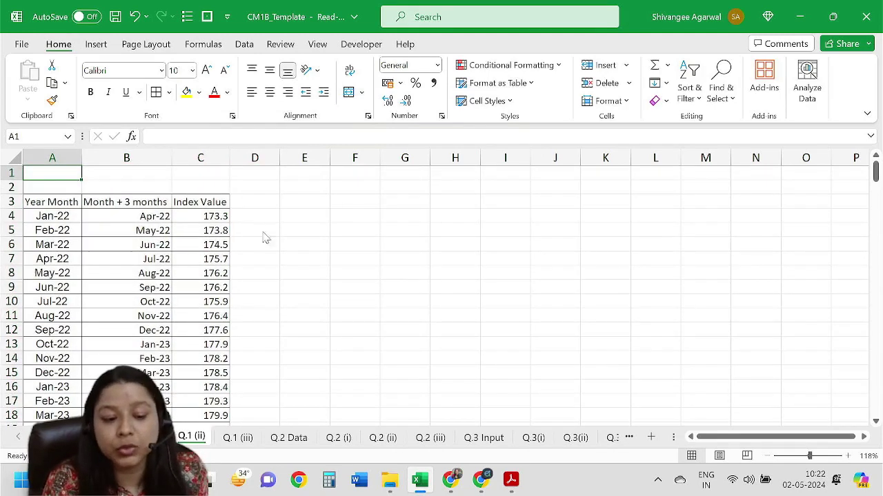
Check the INR 10 million nominal amount in the question PDF
{"action": "key", "text": "alt+Tab"}
{"action": "left_click", "coordinate": [387, 189]}
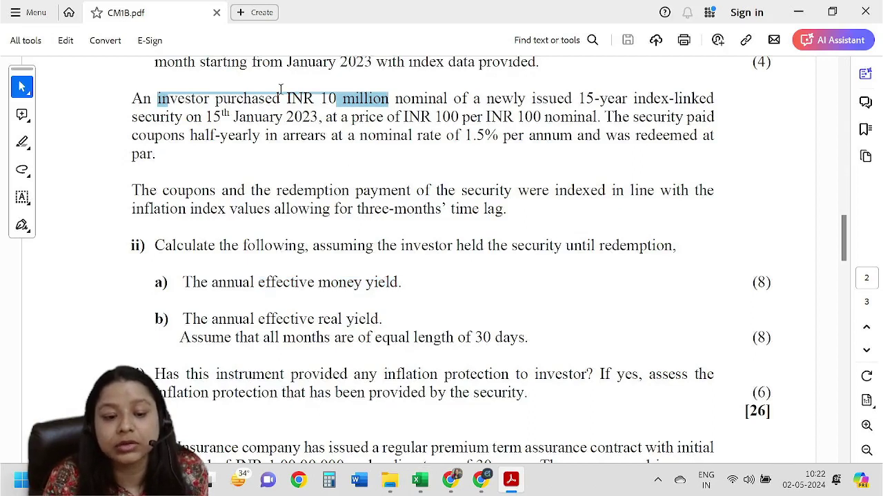
{"action": "left_click_drag", "start_coordinate": [288, 100], "coordinate": [447, 100]}
{"action": "left_click", "coordinate": [396, 103]}
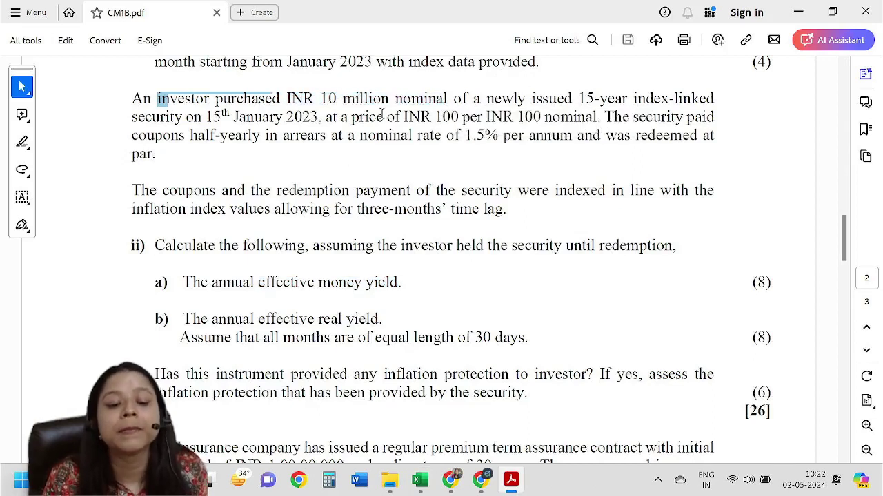
{"action": "key", "text": "alt+Tab"}
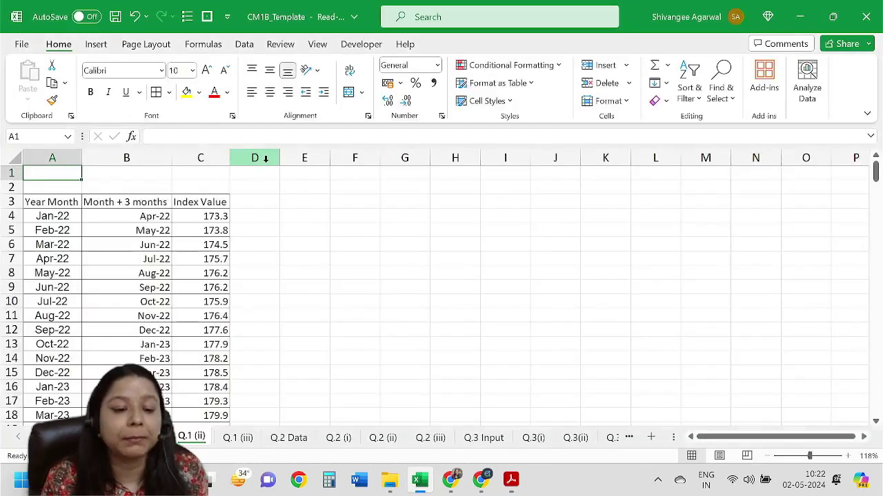
Insert two blank rows above the table and enter a nominal amount label with 10000000 in B2
{"action": "left_click", "coordinate": [5, 173]}
{"action": "key", "text": "ctrl+shift+equal"}
{"action": "key", "text": "ctrl+shift+equal"}
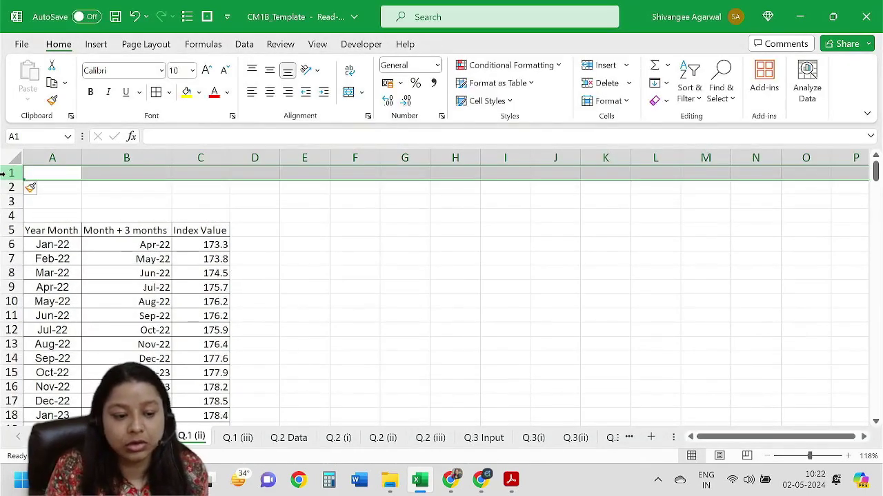
{"action": "key", "text": "Down"}
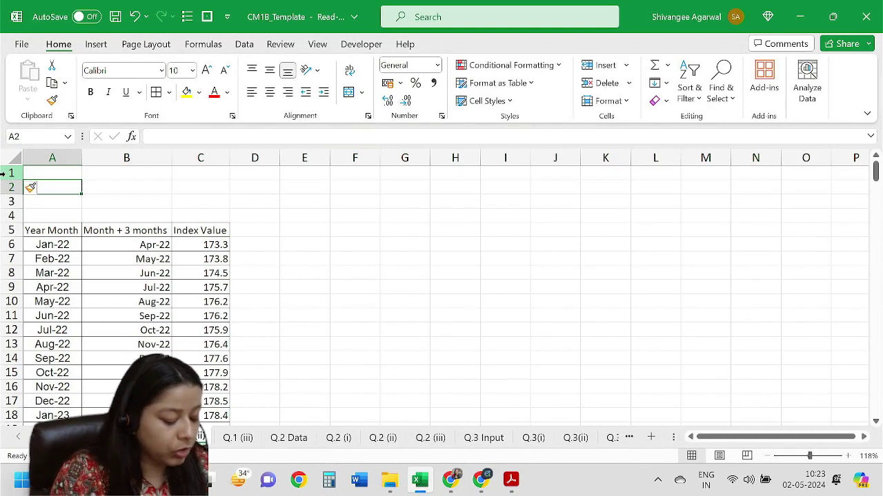
{"action": "type", "text": "Nominal am"}
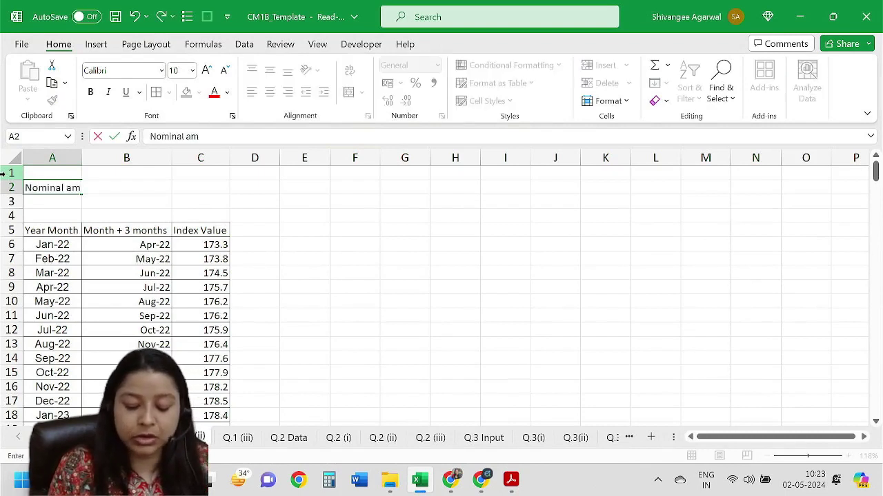
{"action": "key", "text": "Tab"}
{"action": "type", "text": "100"}
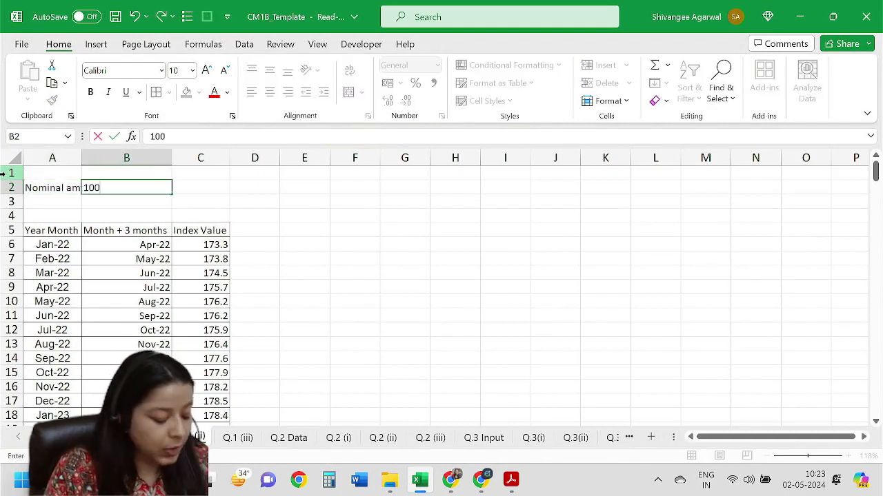
{"action": "key", "text": "alt+Tab"}
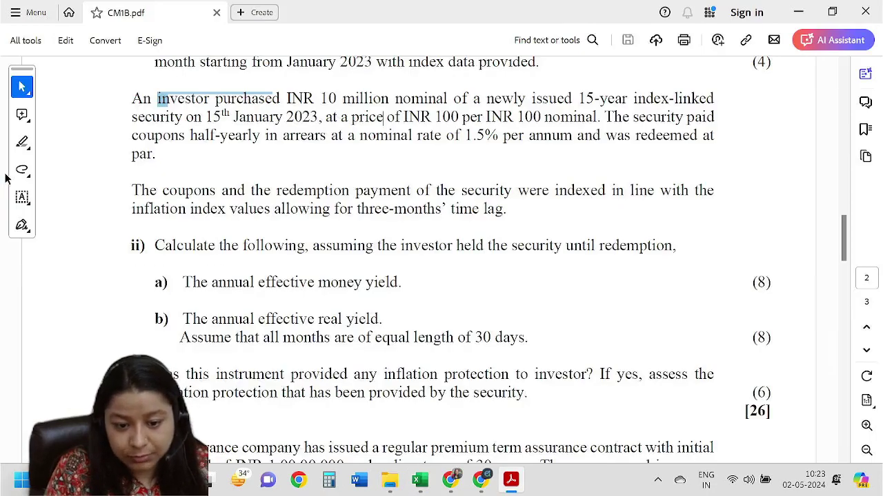
{"action": "key", "text": "alt+Tab"}
{"action": "key", "text": "BackSpace"}
{"action": "key", "text": "BackSpace"}
{"action": "key", "text": "BackSpace"}
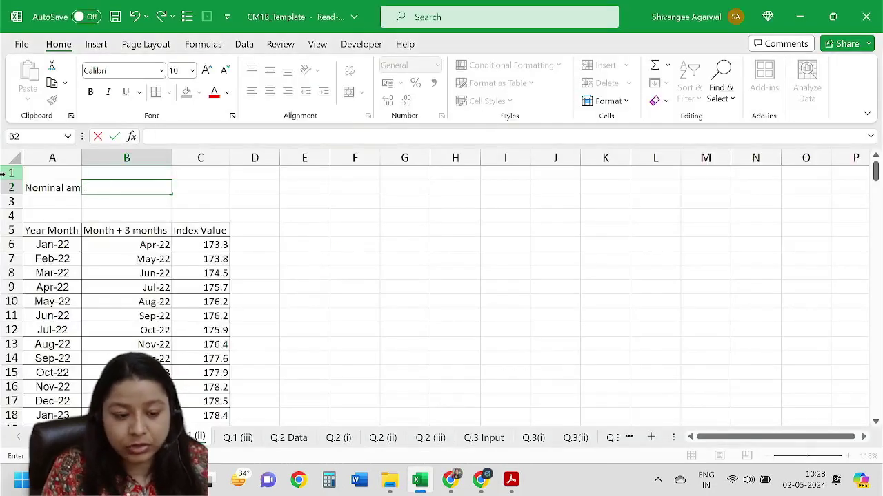
{"action": "type", "text": "10"}
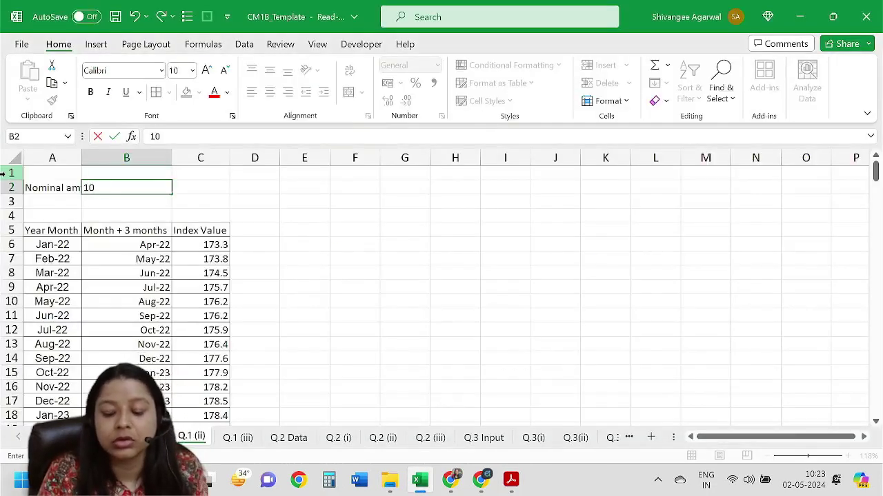
{"action": "type", "text": "000000"}
{"action": "key", "text": "Return"}
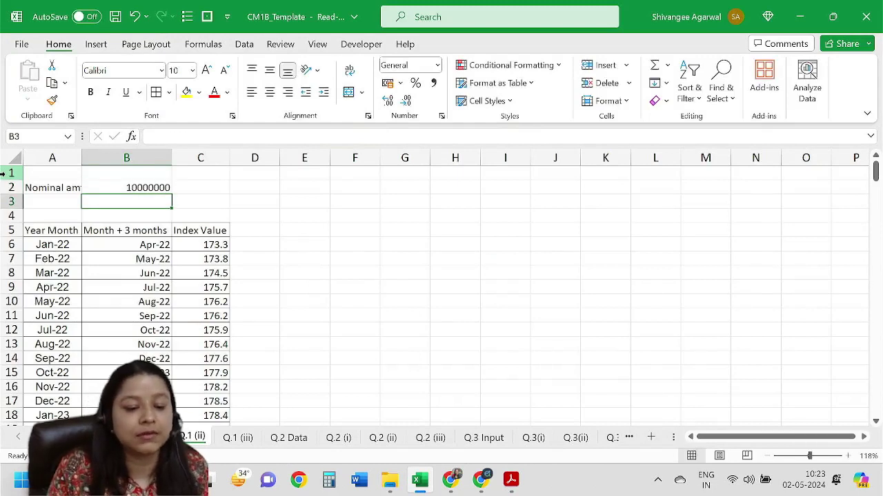
Enter the Coupon % label with a 1.50% rate in A3:B3
{"action": "key", "text": "Left"}
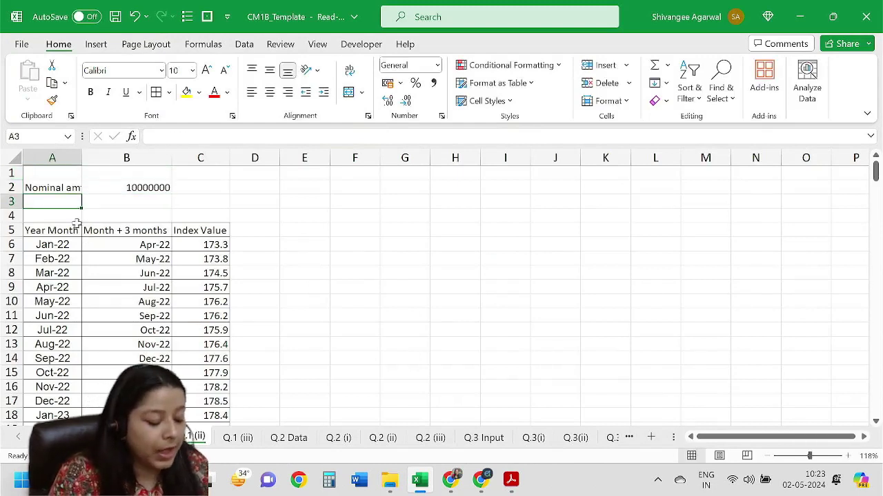
{"action": "type", "text": "Co"}
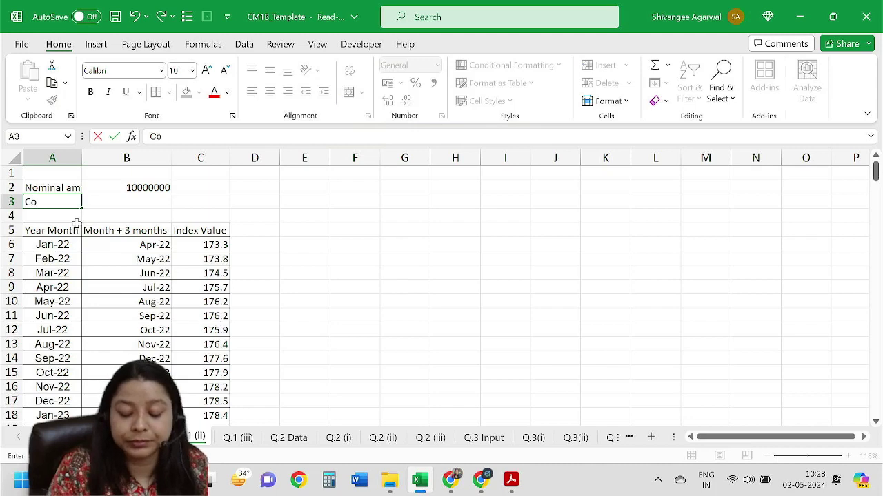
{"action": "type", "text": "upon %"}
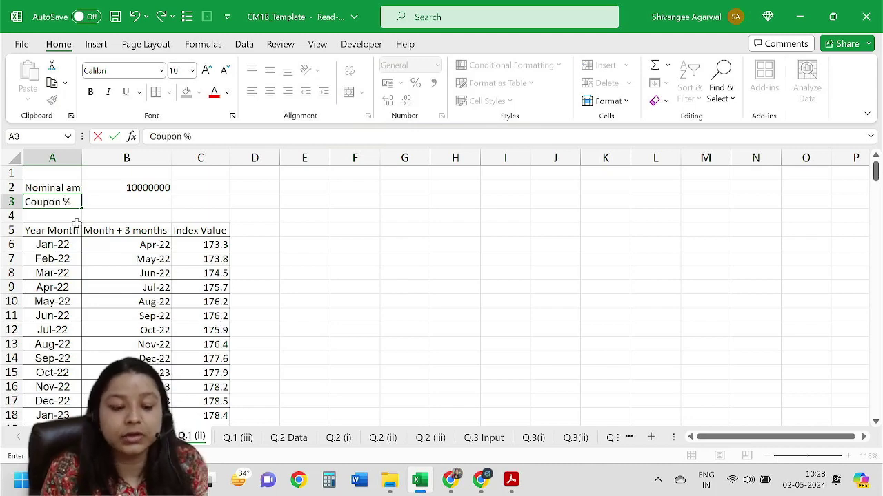
{"action": "key", "text": "Right"}
{"action": "type", "text": "1."}
{"action": "type", "text": "50%"}
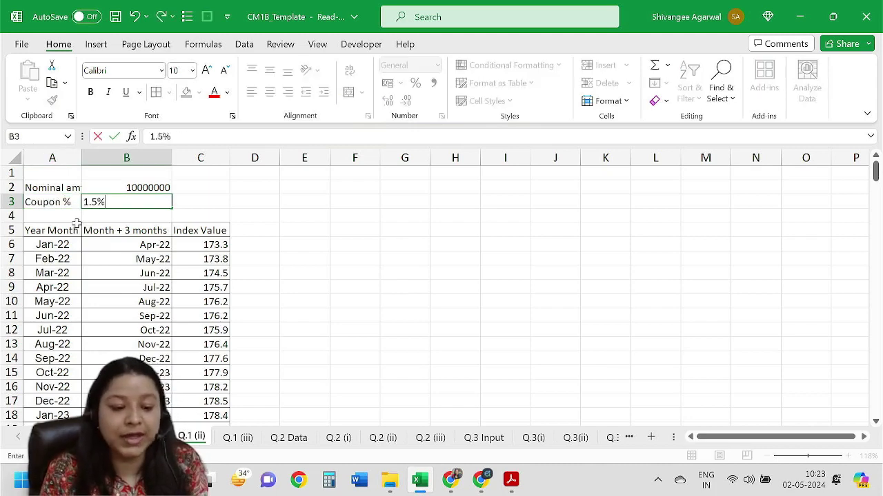
{"action": "key", "text": "Return"}
Insert a new row 4 and enter Redemption with 100% in A4:B4
{"action": "left_click", "coordinate": [77, 220]}
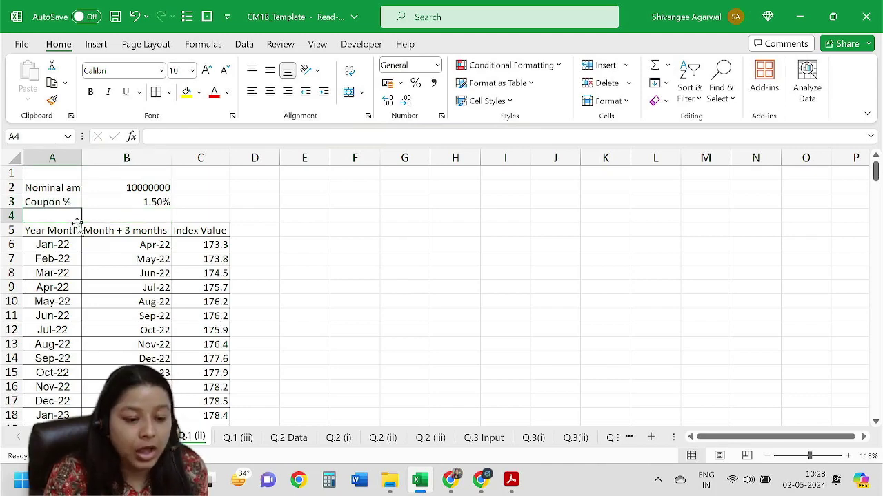
{"action": "key", "text": "shift+space"}
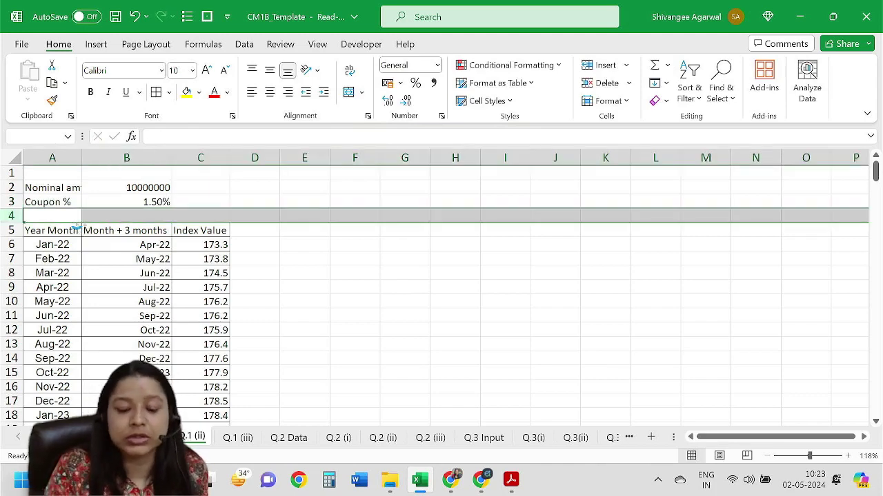
{"action": "key", "text": "ctrl+shift+plus"}
{"action": "left_click", "coordinate": [77, 222]}
{"action": "type", "text": "Rede"}
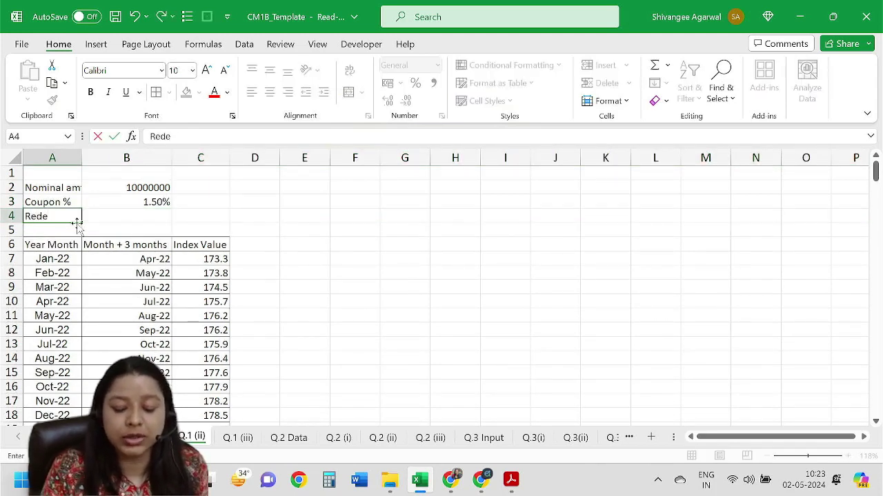
{"action": "type", "text": "mption"}
{"action": "key", "text": "Tab"}
{"action": "type", "text": "100"}
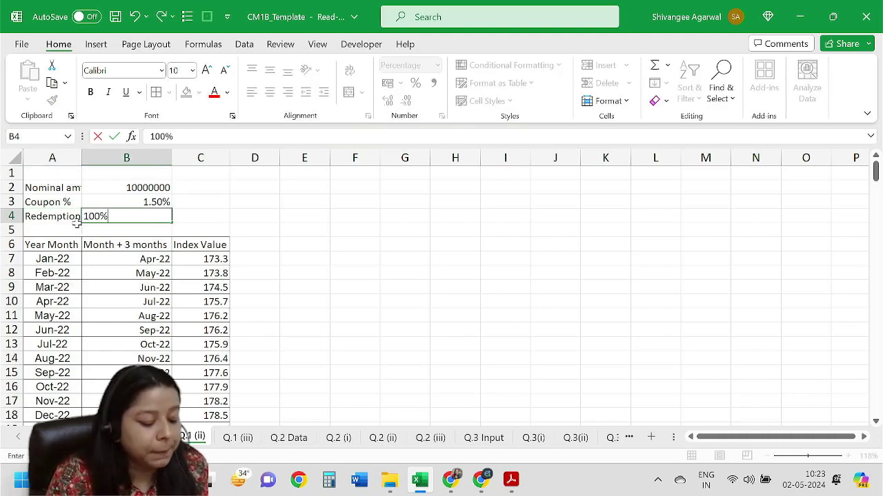
{"action": "key", "text": "Return"}
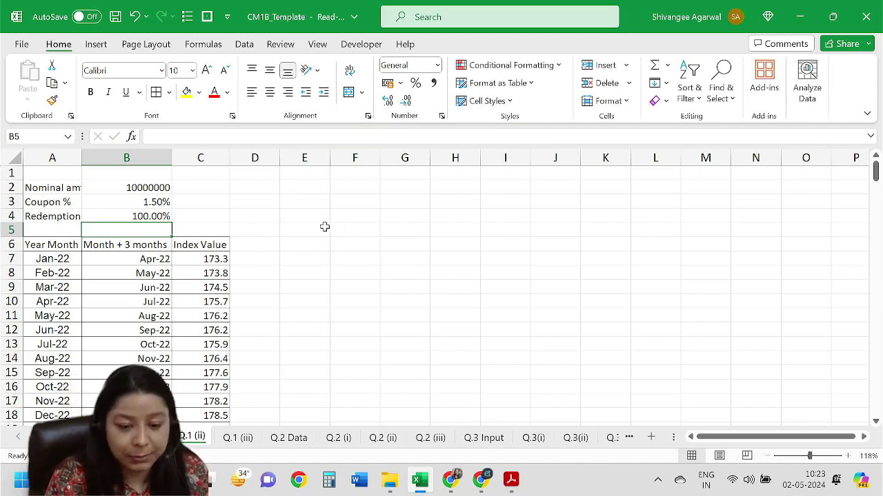
Put 'Time in yrs' in E3, fill 0, 0.5 down to 15, and delete the extra 15.5
{"action": "left_click", "coordinate": [354, 214]}
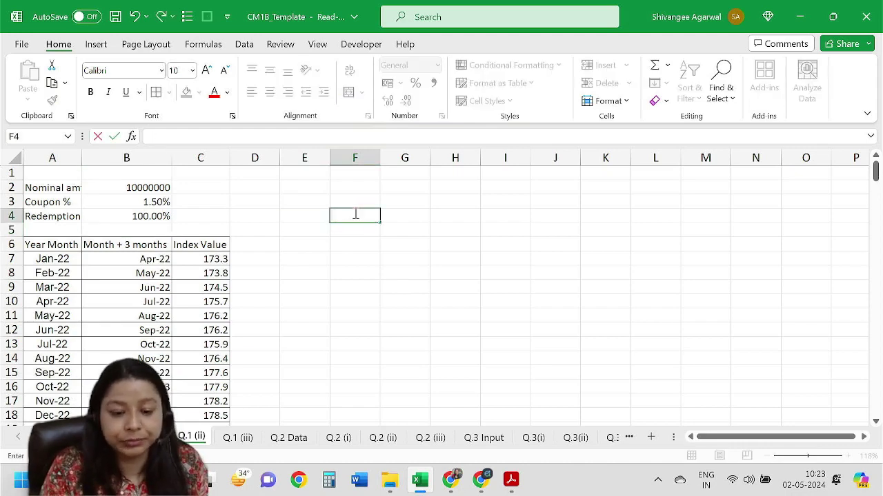
{"action": "left_click", "coordinate": [306, 205]}
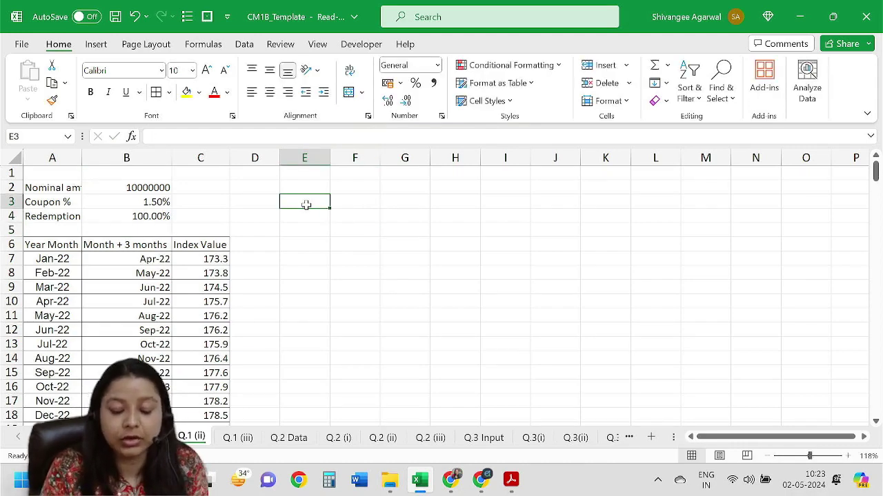
{"action": "type", "text": "Time in yr"}
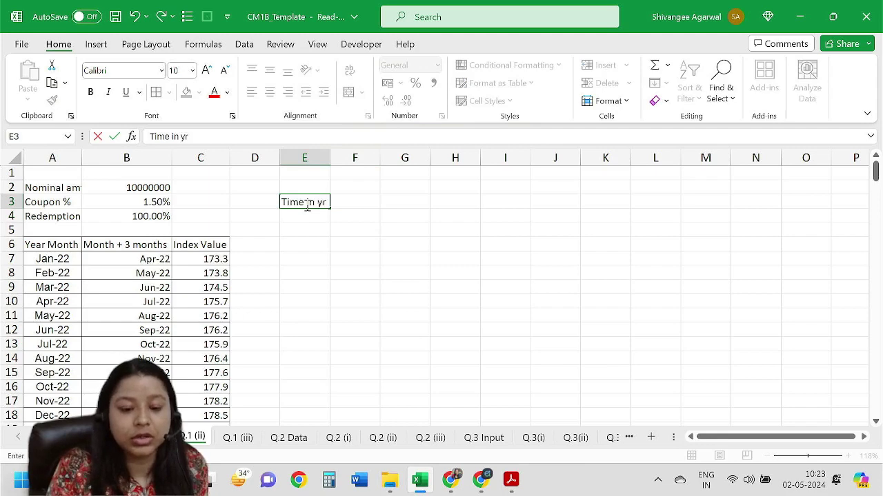
{"action": "type", "text": "s"}
{"action": "key", "text": "Return"}
{"action": "type", "text": "0"}
{"action": "key", "text": "Return"}
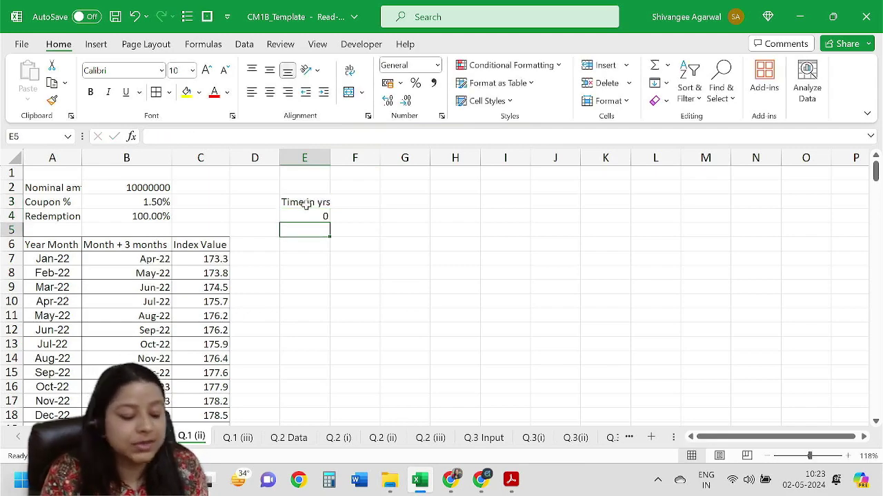
{"action": "type", "text": "0."}
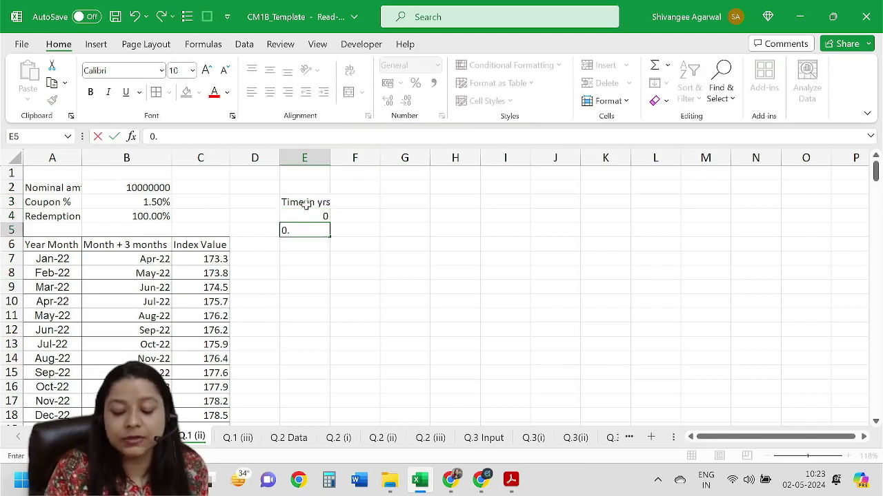
{"action": "type", "text": "5"}
{"action": "key", "text": "Return"}
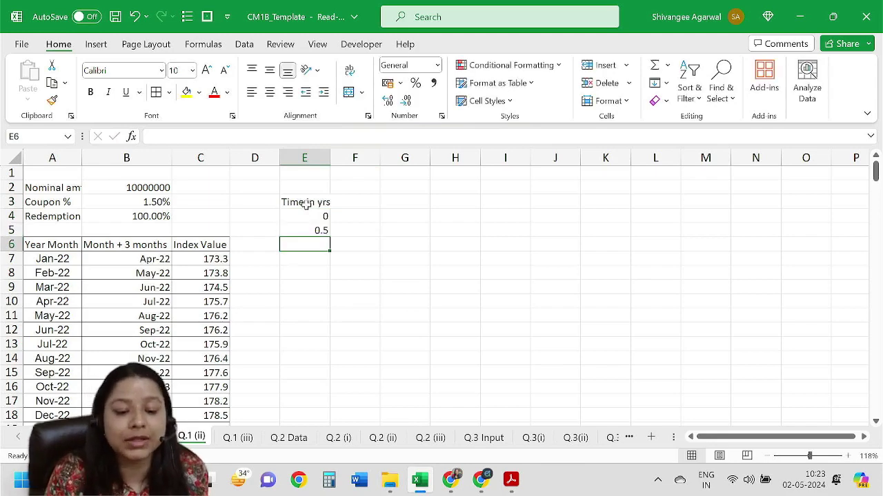
{"action": "left_click_drag", "start_coordinate": [306, 215], "coordinate": [319, 185]}
{"action": "scroll", "coordinate": [318, 200], "scroll_direction": "up", "scroll_amount": 1}
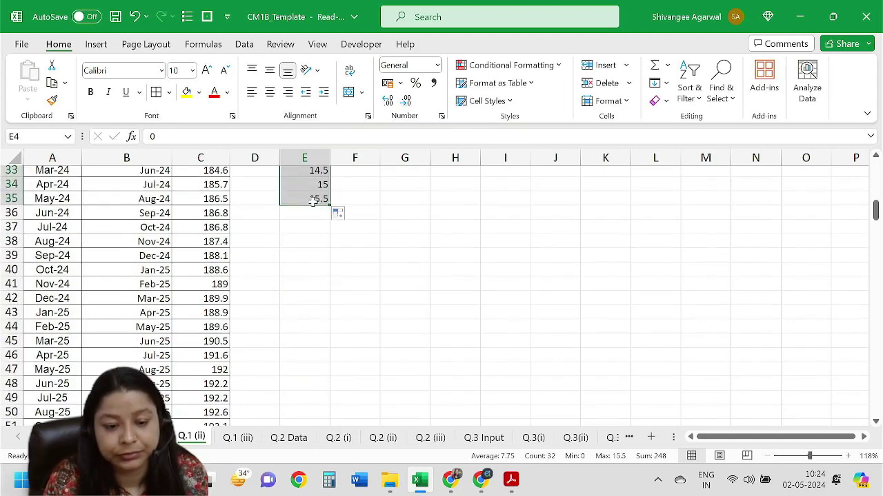
{"action": "left_click", "coordinate": [310, 199]}
{"action": "key", "text": "Delete"}
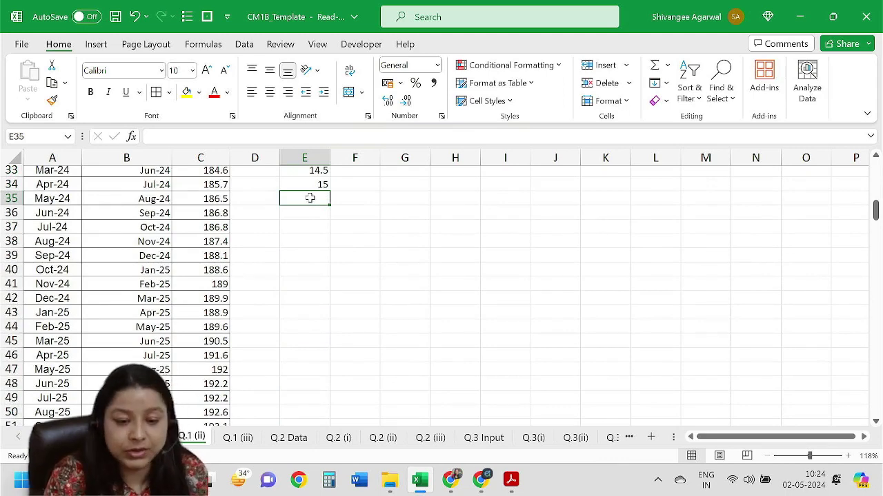
{"action": "key", "text": "ctrl+Up"}
{"action": "key", "text": "ctrl+Up"}
Fit column E to the 'Time in yrs' header and add a 'Month' header in F3
{"action": "key", "text": "Right"}
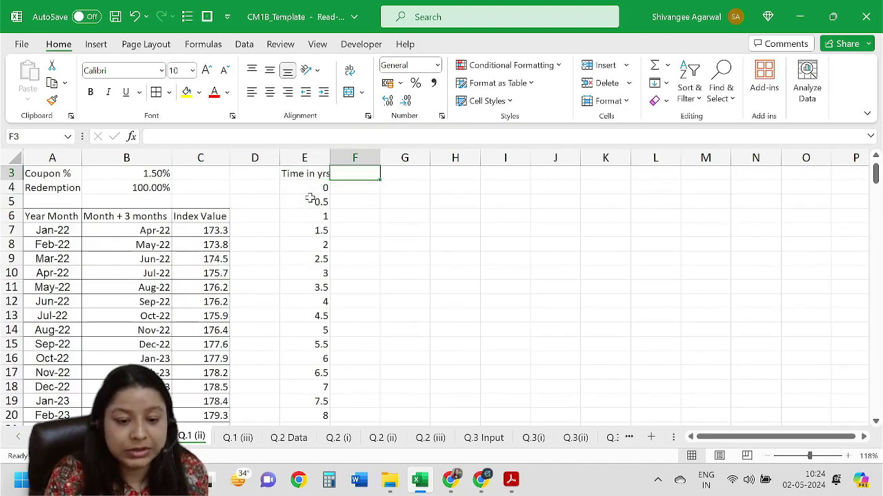
{"action": "scroll", "coordinate": [427, 209], "scroll_direction": "up", "scroll_amount": 1}
{"action": "scroll", "coordinate": [428, 209], "scroll_direction": "right", "scroll_amount": 1}
{"action": "left_click", "coordinate": [319, 158]}
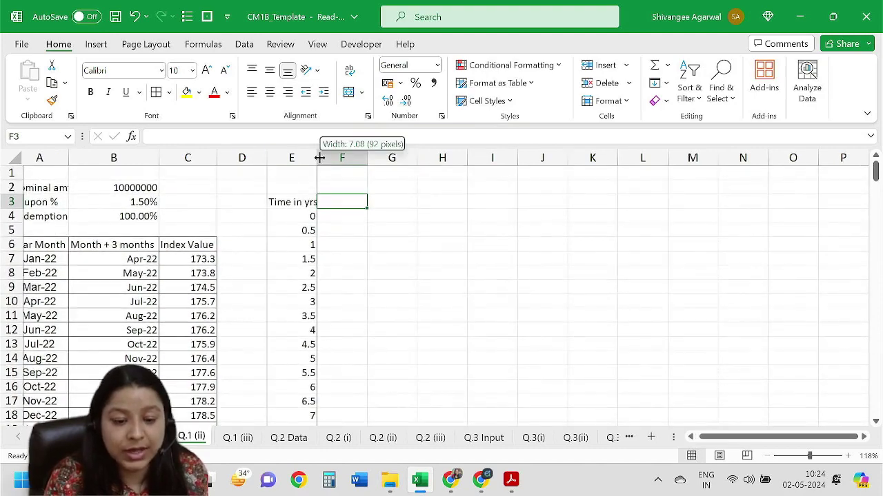
{"action": "key", "text": "alt+Tab"}
{"action": "scroll", "coordinate": [407, 220], "scroll_direction": "up", "scroll_amount": 3}
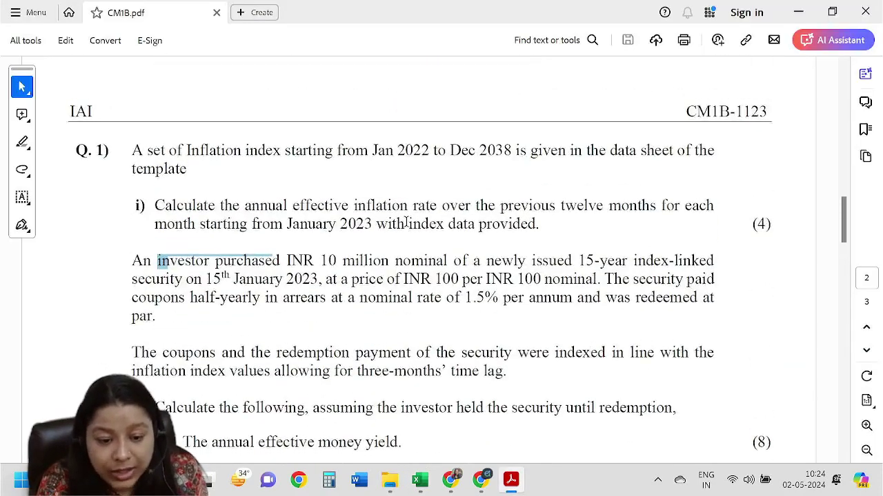
{"action": "scroll", "coordinate": [407, 221], "scroll_direction": "down", "scroll_amount": 2}
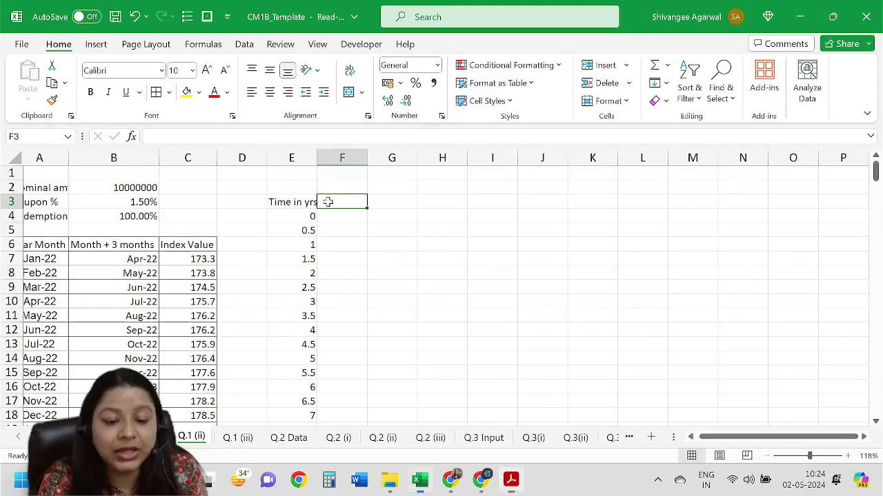
{"action": "key", "text": "alt+Tab"}
{"action": "double_click", "coordinate": [318, 158]}
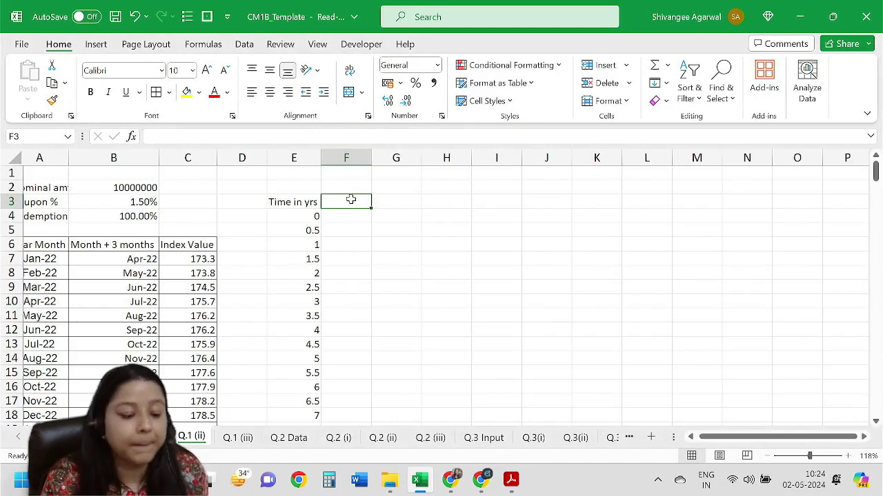
{"action": "key", "text": "alt+Tab"}
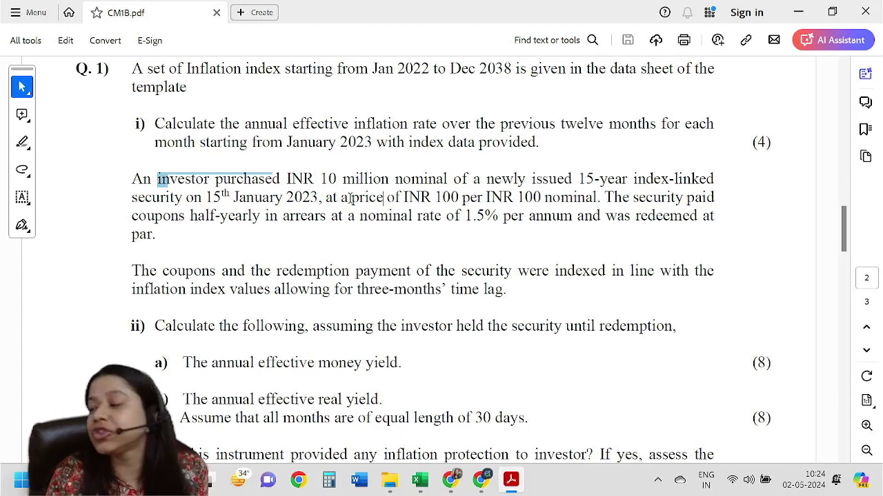
{"action": "key", "text": "alt+Tab"}
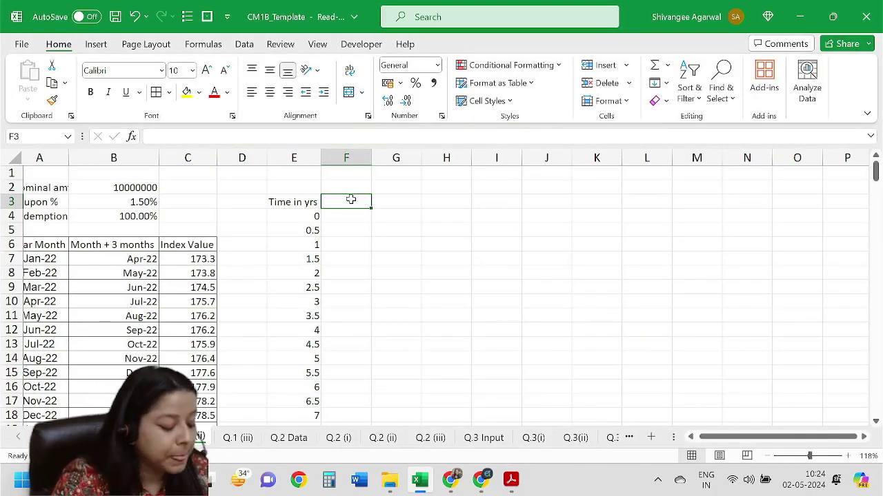
{"action": "type", "text": "Month"}
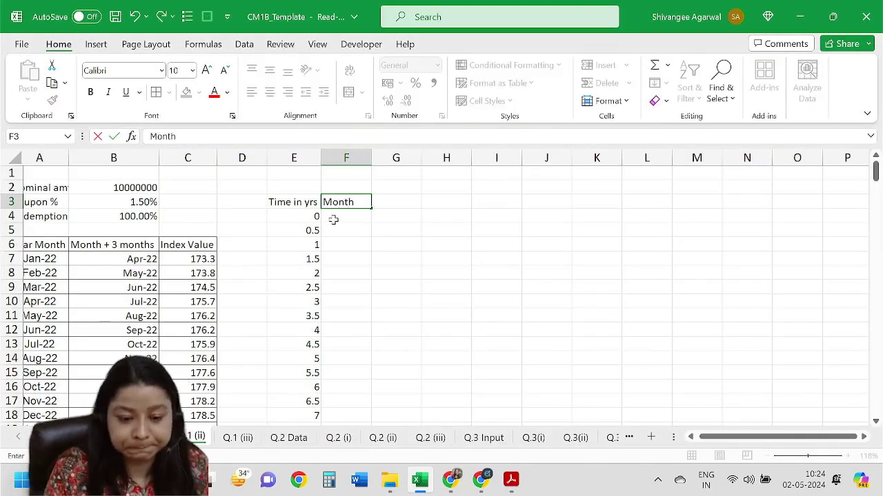
{"action": "key", "text": "Return"}
Enter Jan-23, Jul-23, Jan-24 and Jul-24 as the first four months in F4:F7
{"action": "type", "text": "Jan"}
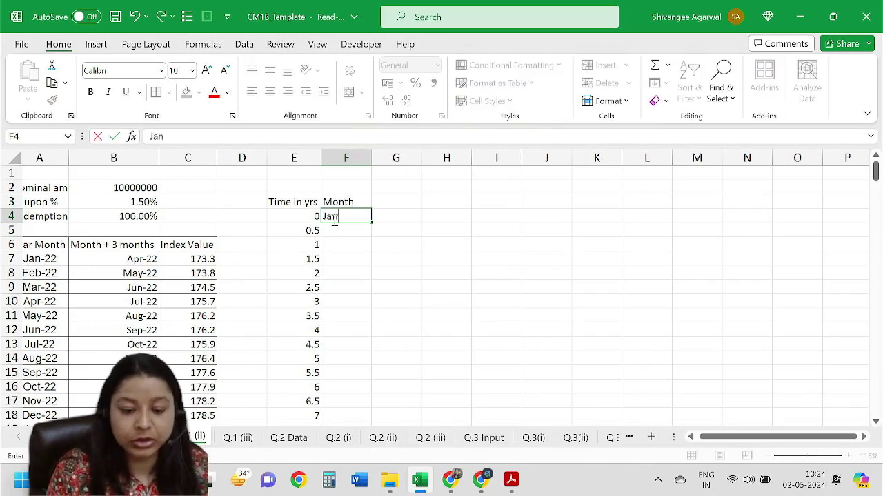
{"action": "key", "text": "BackSpace"}
{"action": "type", "text": "'23"}
{"action": "key", "text": "Return"}
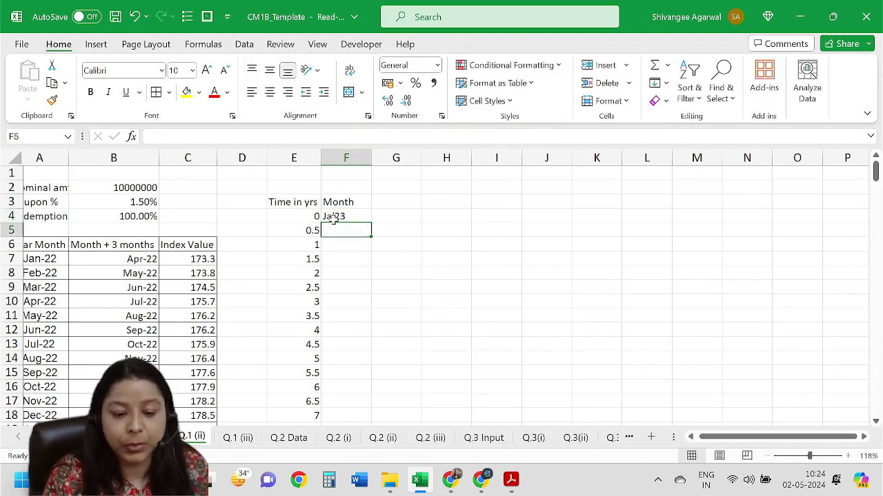
{"action": "left_click", "coordinate": [371, 220]}
{"action": "type", "text": "jan"}
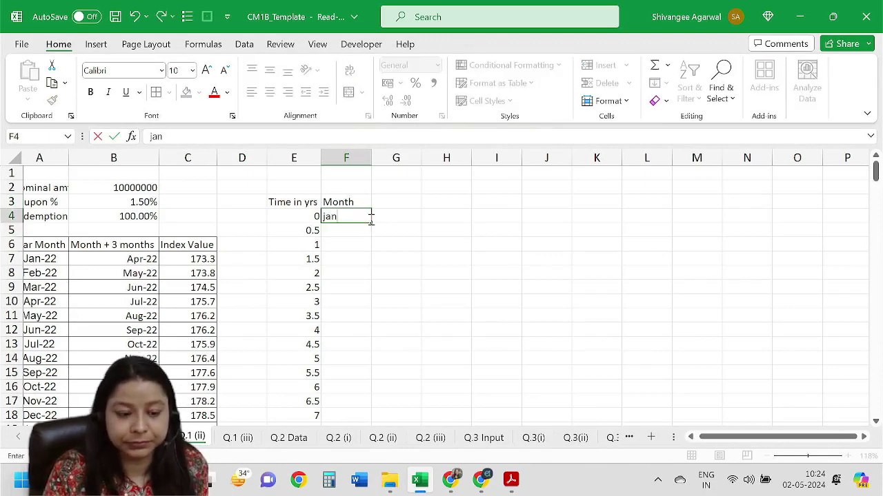
{"action": "type", "text": "-0"}
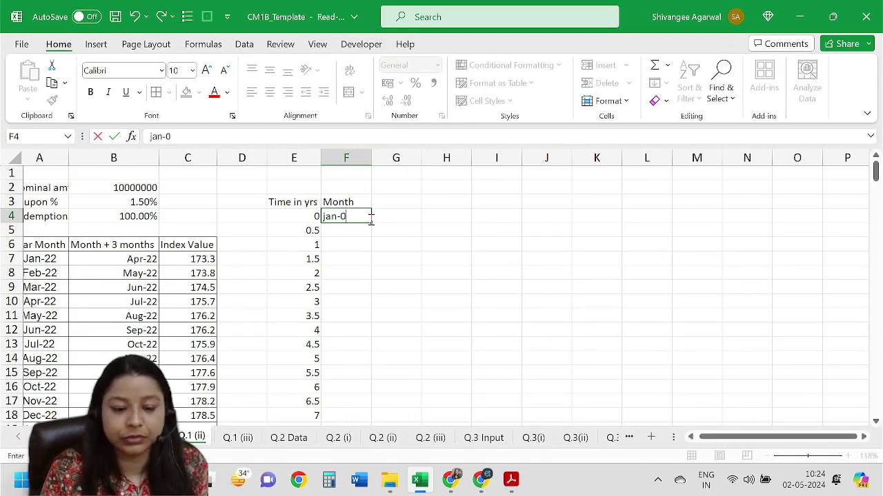
{"action": "key", "text": "BackSpace"}
{"action": "key", "text": "BackSpace"}
{"action": "key", "text": "BackSpace"}
{"action": "key", "text": "BackSpace"}
{"action": "key", "text": "BackSpace"}
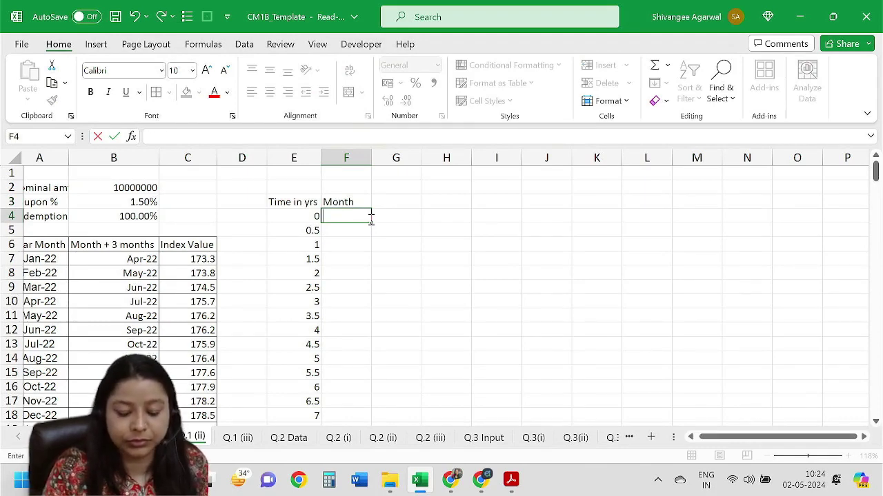
{"action": "type", "text": "Jan-23"}
{"action": "key", "text": "Return"}
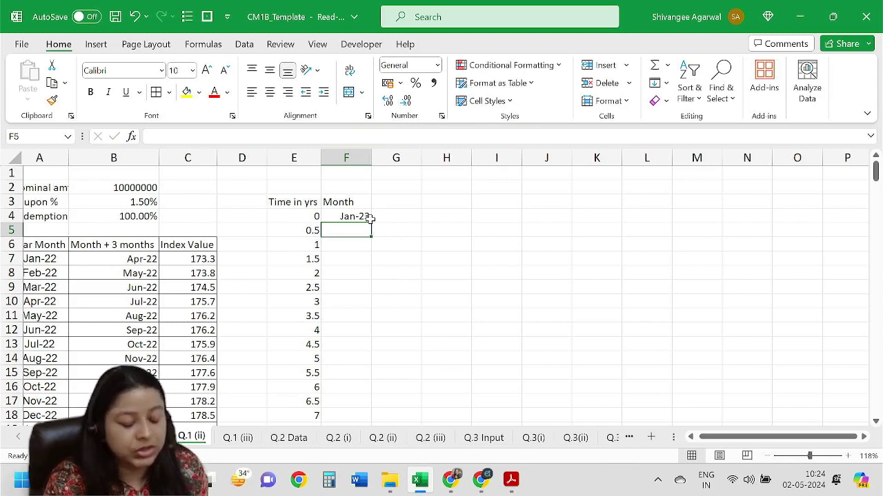
{"action": "type", "text": "Ju"}
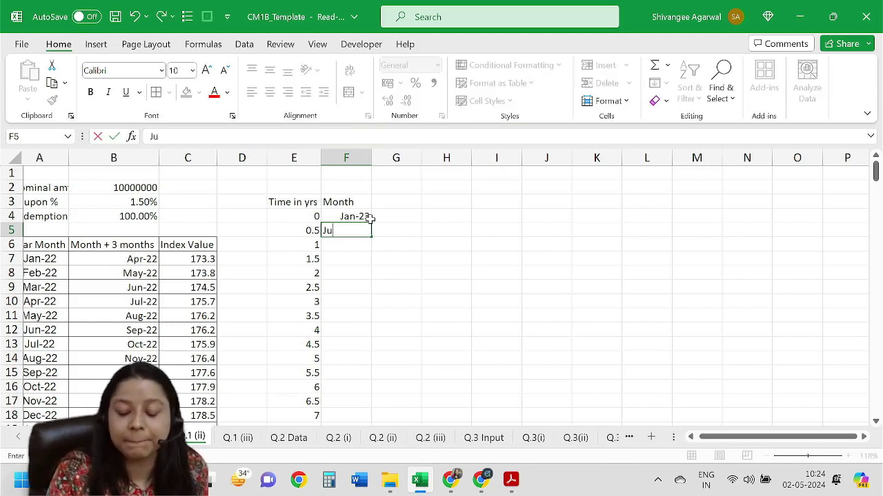
{"action": "type", "text": "l"}
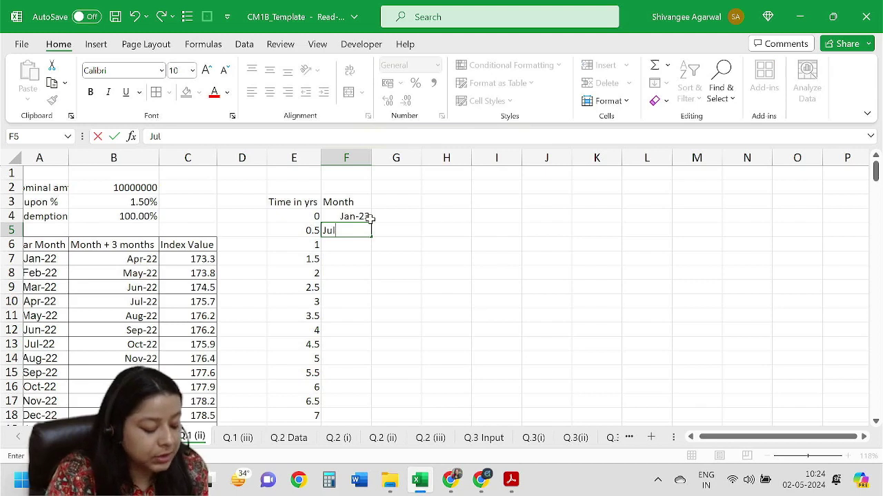
{"action": "type", "text": "-"}
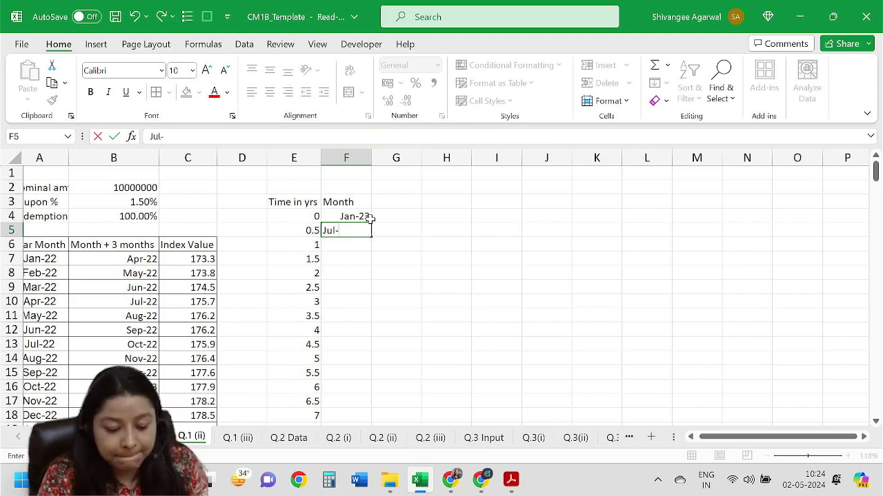
{"action": "type", "text": "23"}
{"action": "key", "text": "Return"}
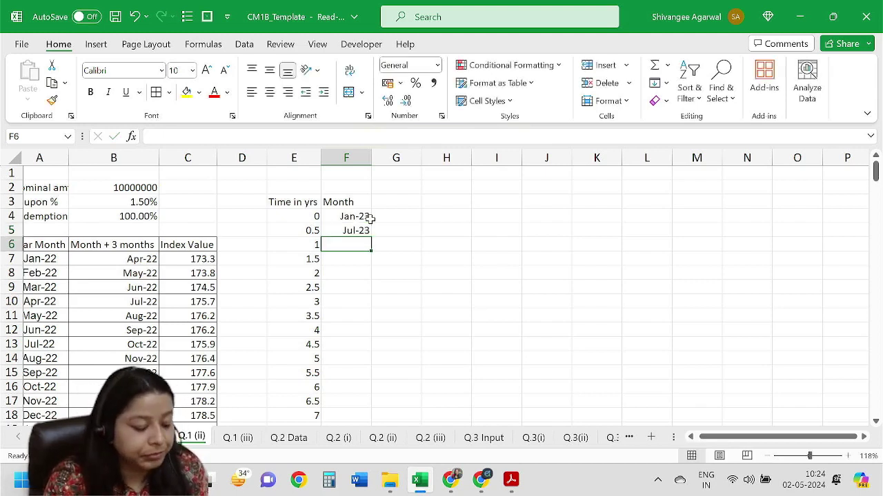
{"action": "type", "text": "Jan-24"}
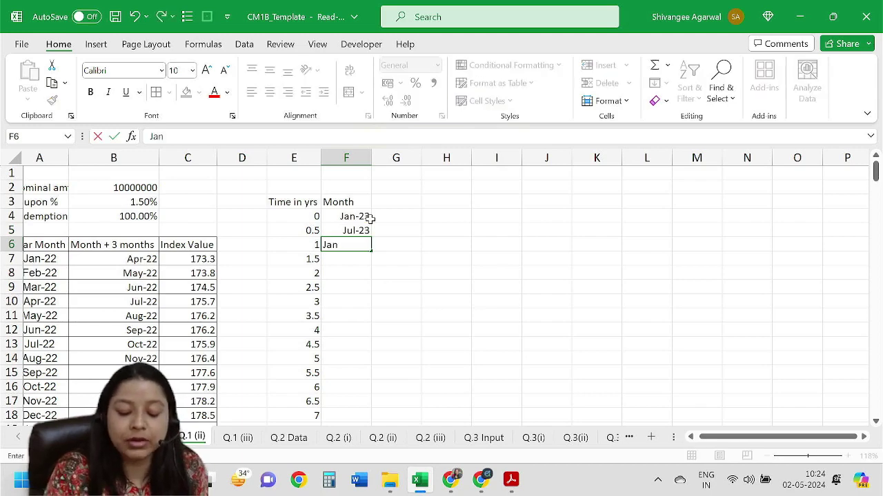
{"action": "key", "text": "Return"}
{"action": "type", "text": "Jul"}
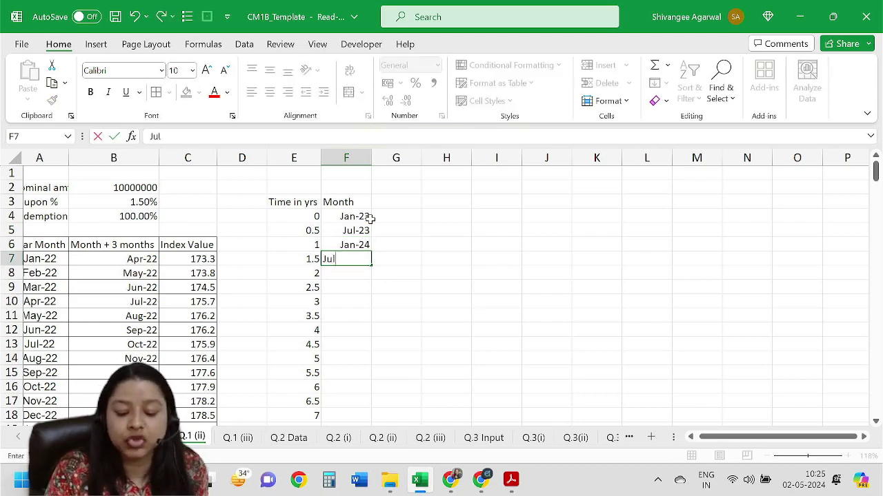
{"action": "type", "text": "-24"}
{"action": "key", "text": "Return"}
Auto-fill the half-yearly month pattern down column F to Jan-38
{"action": "left_click_drag", "start_coordinate": [367, 217], "coordinate": [366, 258]}
{"action": "double_click", "coordinate": [369, 262]}
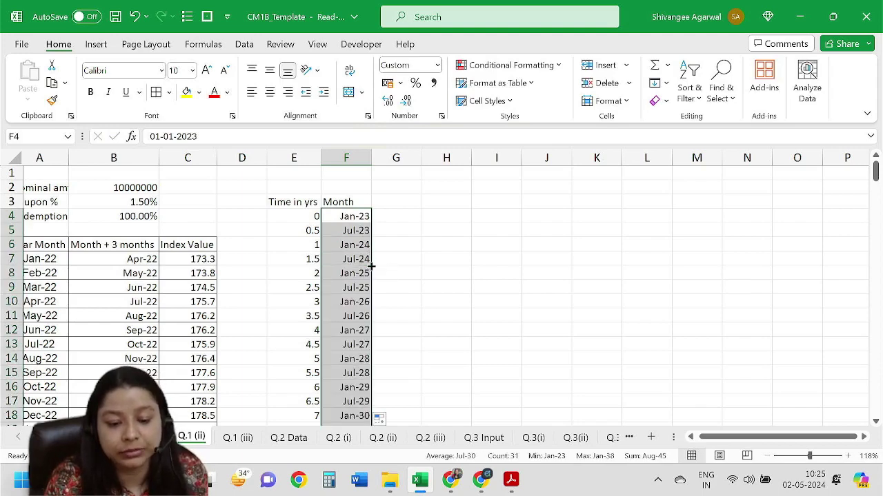
{"action": "left_click", "coordinate": [358, 284]}
{"action": "scroll", "coordinate": [434, 290], "scroll_direction": "down", "scroll_amount": 5}
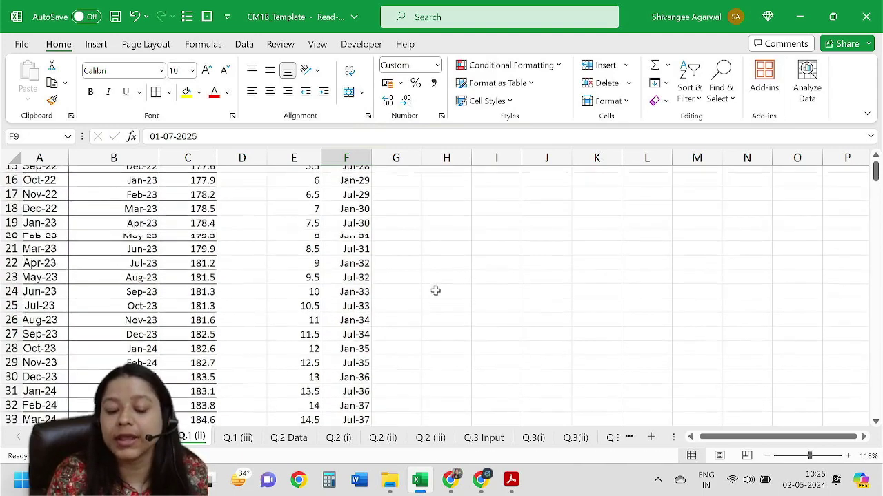
{"action": "scroll", "coordinate": [435, 291], "scroll_direction": "down", "scroll_amount": 2}
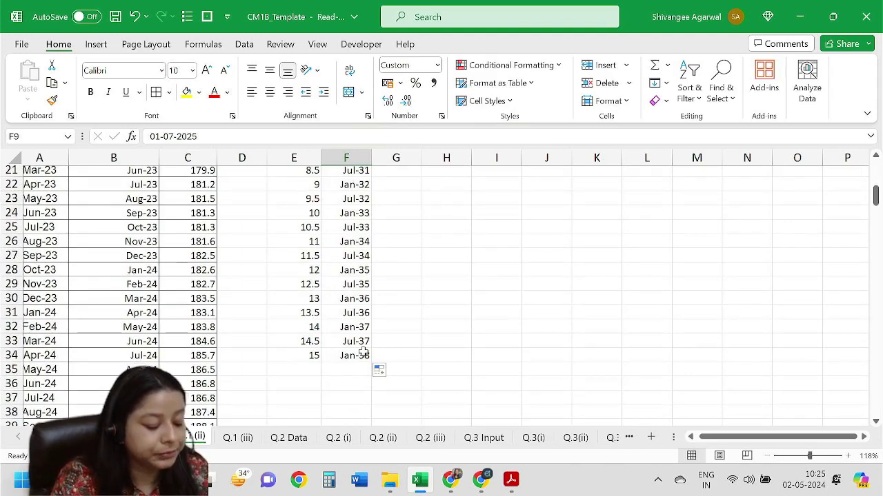
{"action": "scroll", "coordinate": [360, 214], "scroll_direction": "up", "scroll_amount": 7}
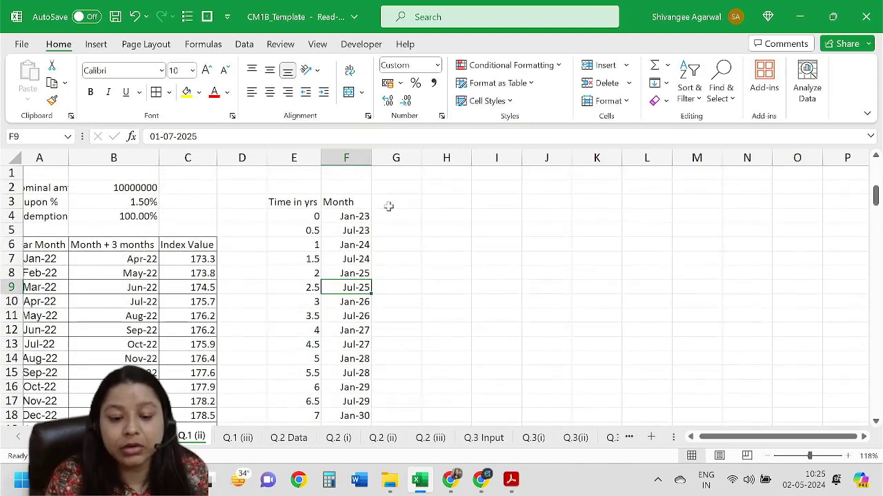
Put the heading 'Index value' in G3 and AutoFit column G to it
{"action": "left_click", "coordinate": [390, 204]}
{"action": "type", "text": "Index v"}
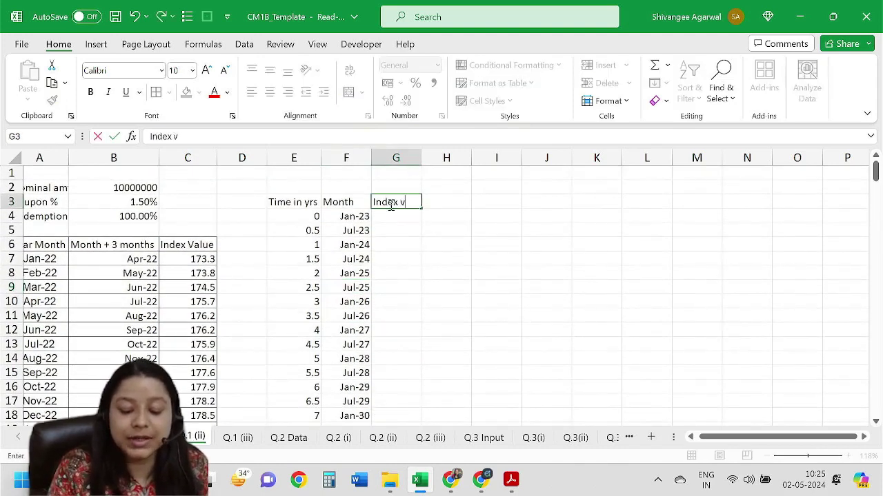
{"action": "type", "text": "akue"}
{"action": "key", "text": "BackSpace"}
{"action": "key", "text": "BackSpace"}
{"action": "key", "text": "BackSpace"}
{"action": "key", "text": "BackSpace"}
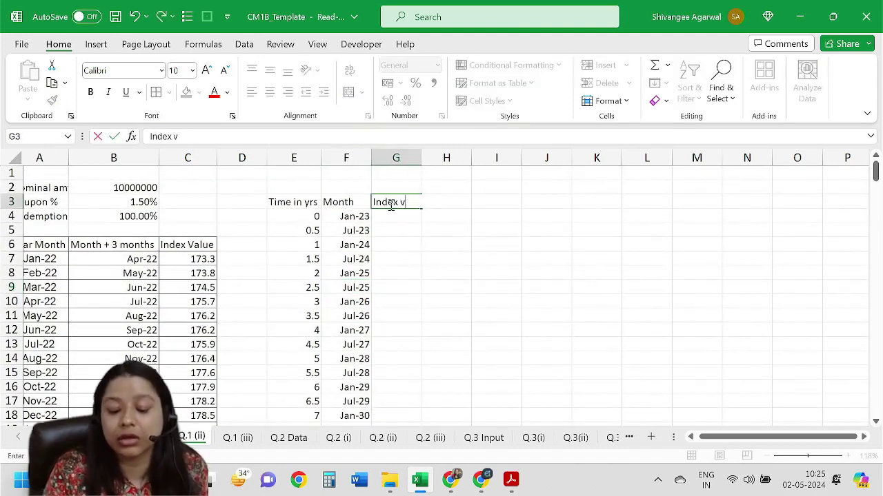
{"action": "type", "text": "alue"}
{"action": "key", "text": "Return"}
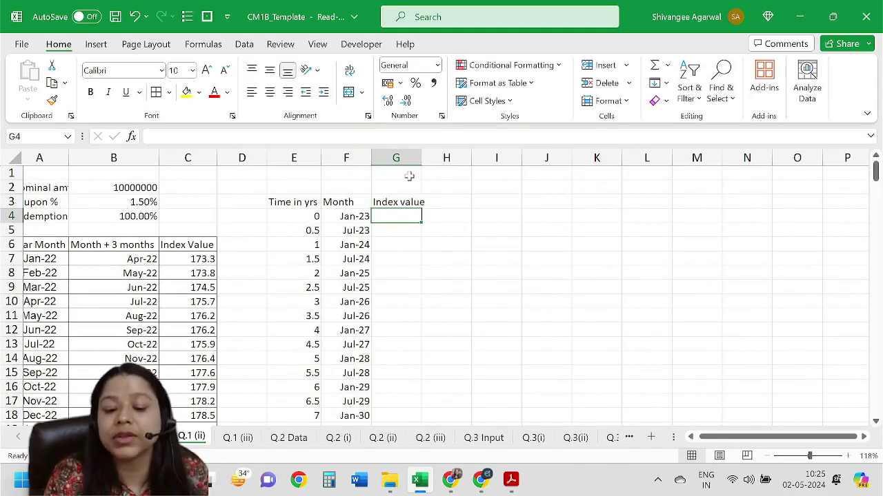
{"action": "left_click_drag", "start_coordinate": [422, 158], "coordinate": [423, 160]}
{"action": "double_click", "coordinate": [423, 159]}
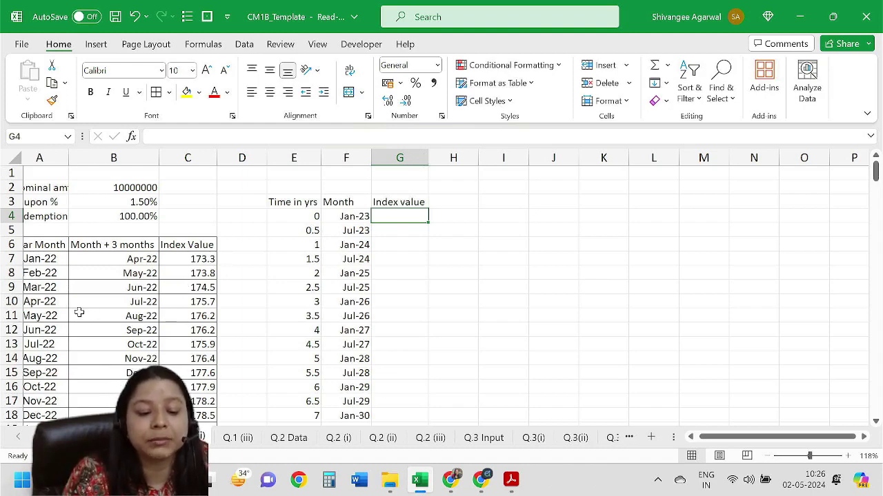
{"action": "scroll", "coordinate": [79, 313], "scroll_direction": "left", "scroll_amount": 1}
{"action": "scroll", "coordinate": [80, 314], "scroll_direction": "right", "scroll_amount": 1}
{"action": "scroll", "coordinate": [80, 312], "scroll_direction": "down", "scroll_amount": 2}
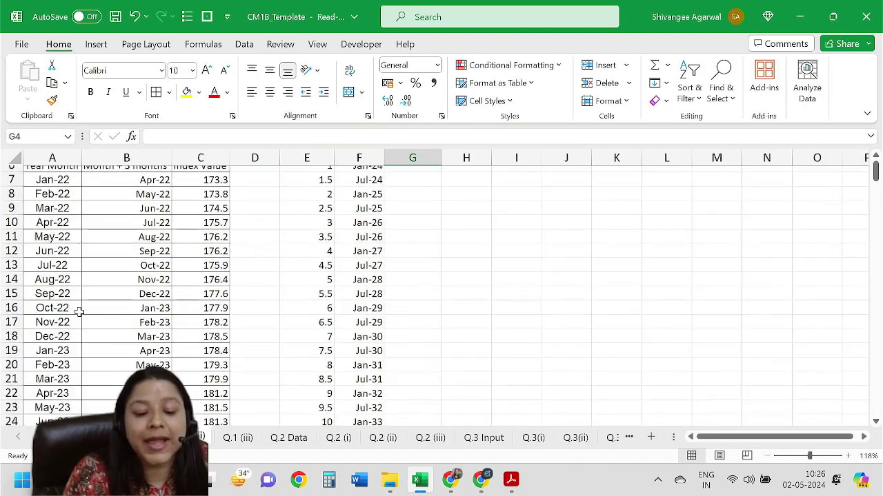
{"action": "scroll", "coordinate": [122, 339], "scroll_direction": "down", "scroll_amount": 1}
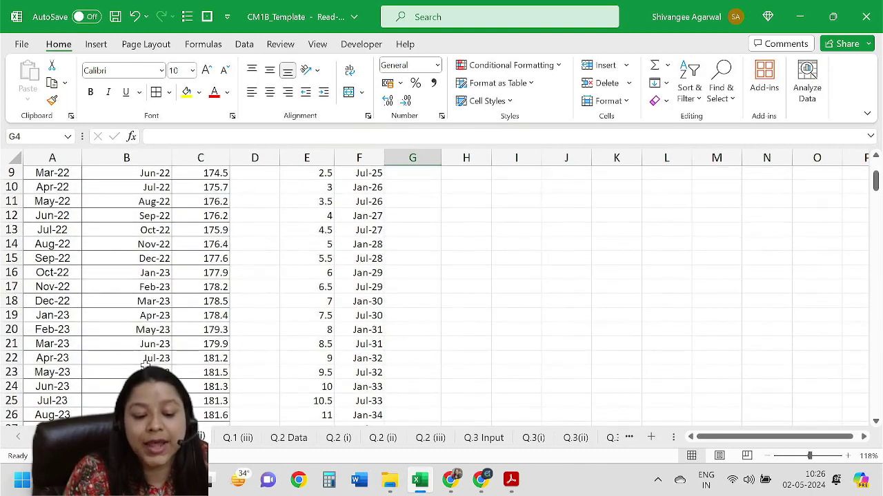
{"action": "left_click", "coordinate": [146, 371]}
{"action": "left_click", "coordinate": [140, 358]}
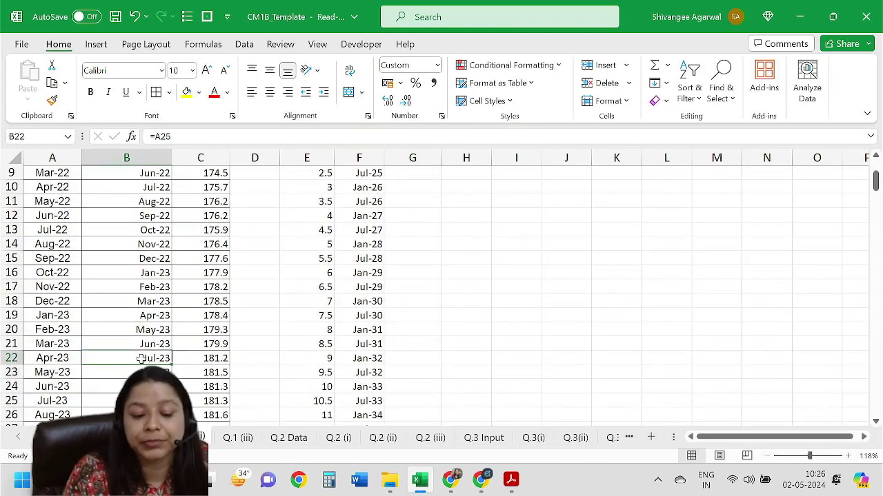
{"action": "left_click", "coordinate": [49, 358]}
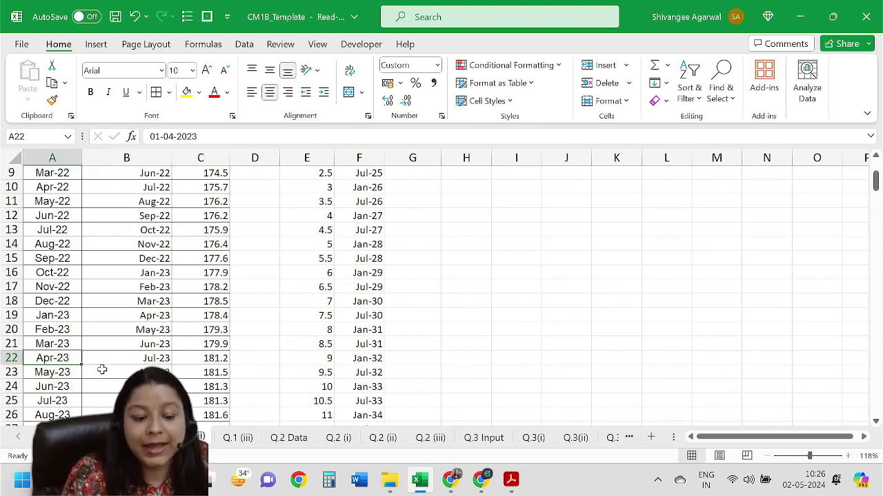
{"action": "left_click_drag", "start_coordinate": [124, 356], "coordinate": [44, 360]}
{"action": "scroll", "coordinate": [44, 359], "scroll_direction": "down", "scroll_amount": 2}
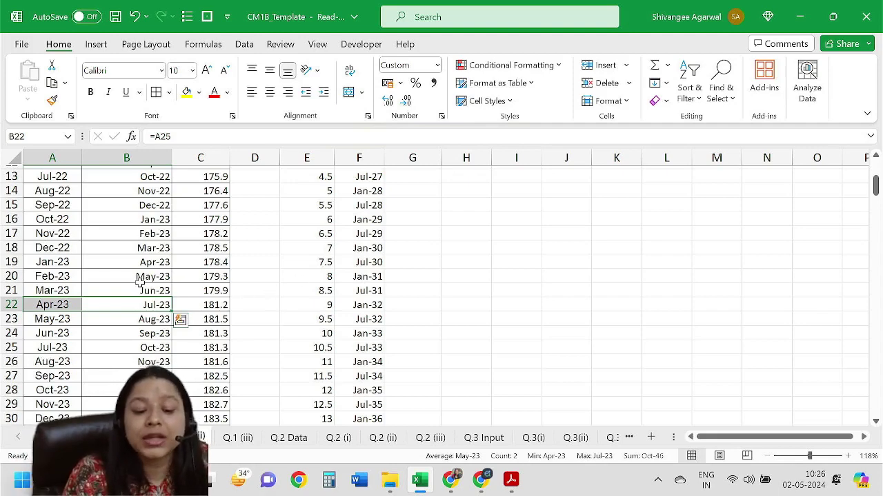
{"action": "scroll", "coordinate": [140, 282], "scroll_direction": "up", "scroll_amount": 4}
{"action": "scroll", "coordinate": [135, 347], "scroll_direction": "down", "scroll_amount": 2}
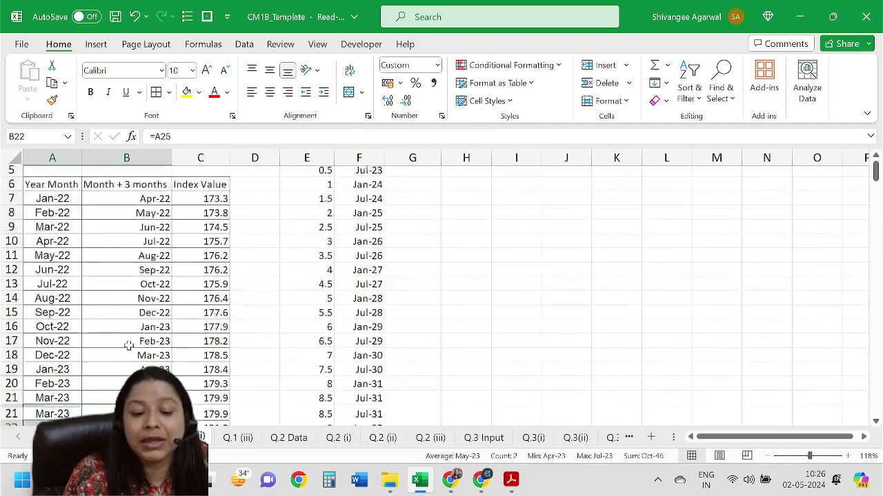
{"action": "left_click", "coordinate": [130, 350]}
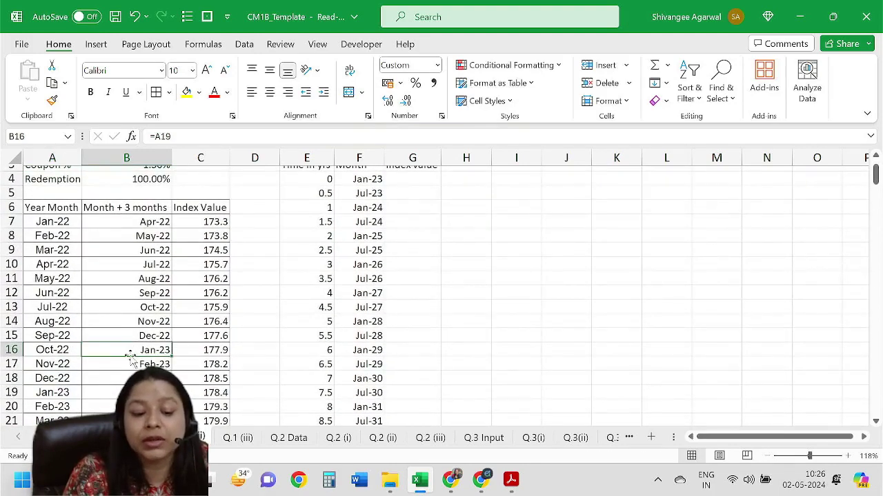
{"action": "left_click", "coordinate": [68, 350]}
{"action": "scroll", "coordinate": [123, 353], "scroll_direction": "down", "scroll_amount": 2}
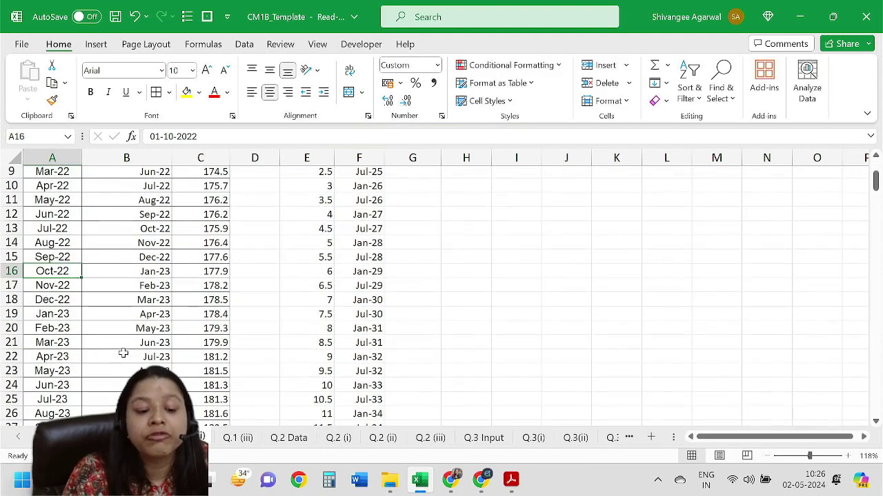
{"action": "left_click", "coordinate": [86, 356]}
{"action": "left_click", "coordinate": [55, 356]}
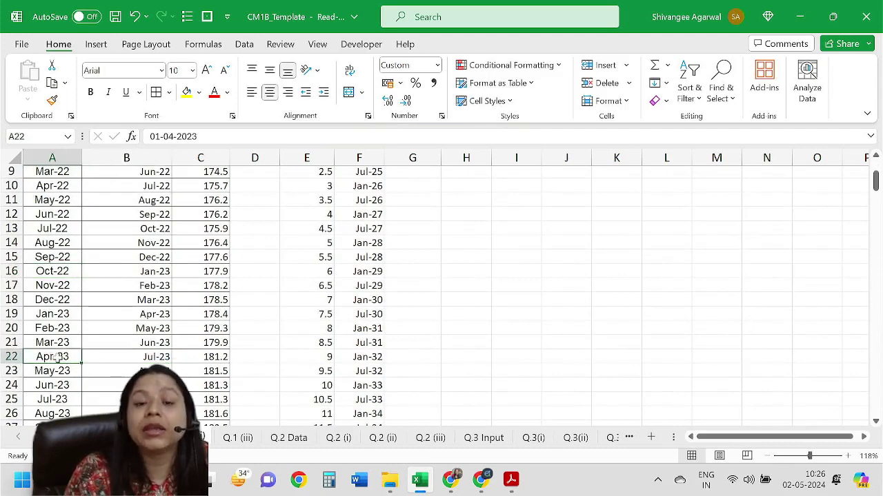
{"action": "left_click", "coordinate": [194, 357]}
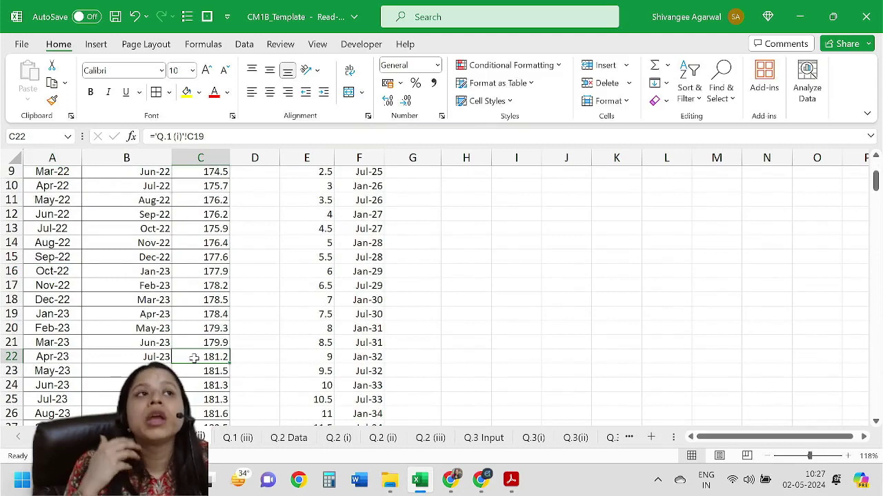
{"action": "scroll", "coordinate": [194, 357], "scroll_direction": "up", "scroll_amount": 3}
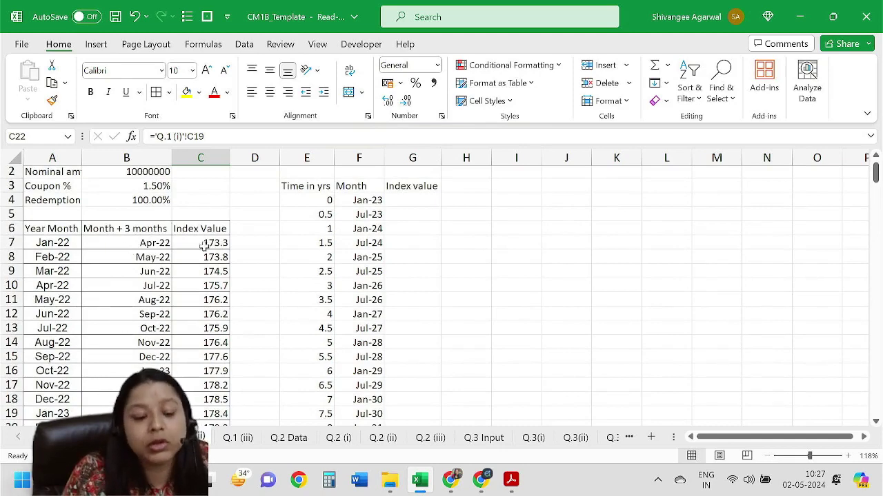
{"action": "left_click", "coordinate": [135, 158]}
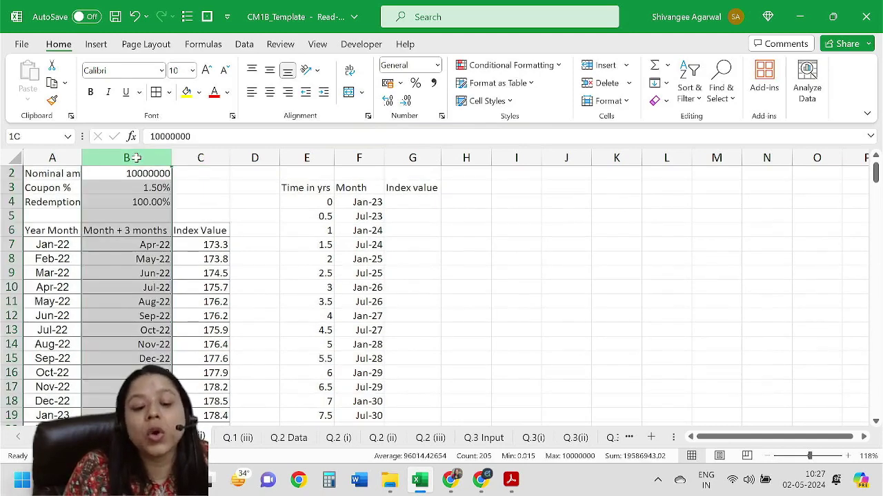
{"action": "left_click", "coordinate": [119, 257]}
{"action": "scroll", "coordinate": [120, 256], "scroll_direction": "down", "scroll_amount": 3}
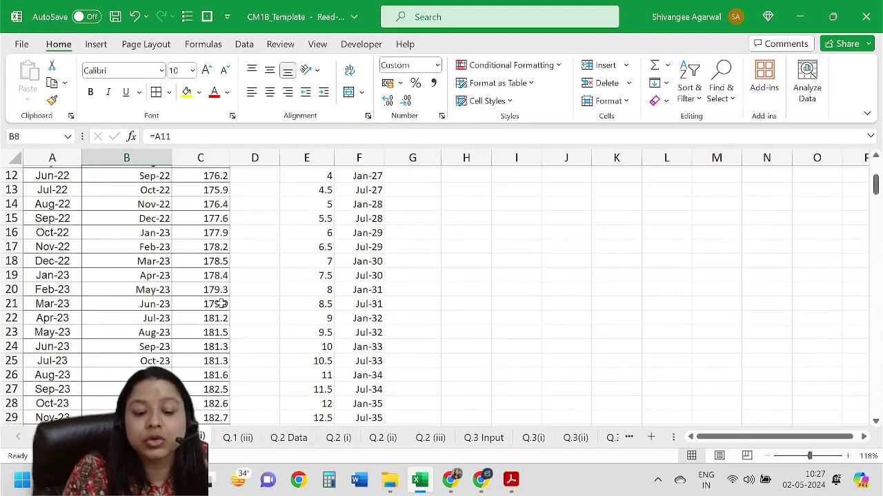
{"action": "scroll", "coordinate": [223, 303], "scroll_direction": "up", "scroll_amount": 2}
{"action": "scroll", "coordinate": [351, 230], "scroll_direction": "up", "scroll_amount": 1}
{"action": "left_click", "coordinate": [366, 218]}
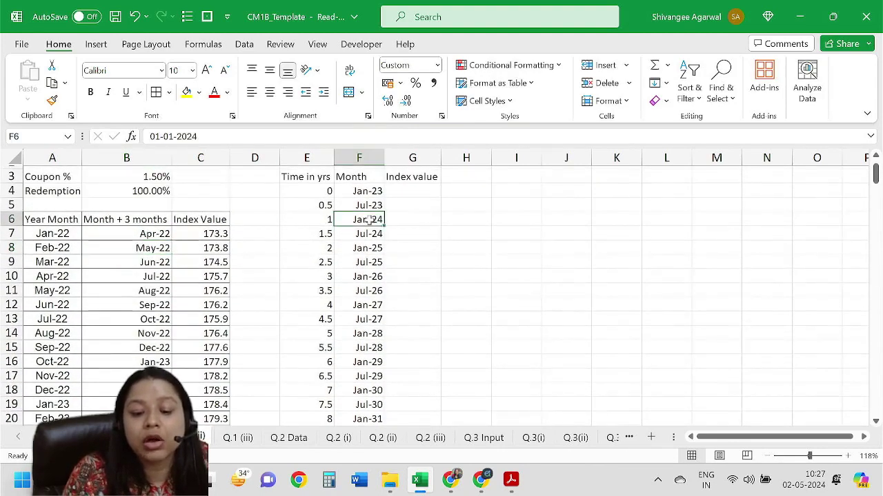
{"action": "scroll", "coordinate": [181, 314], "scroll_direction": "down", "scroll_amount": 2}
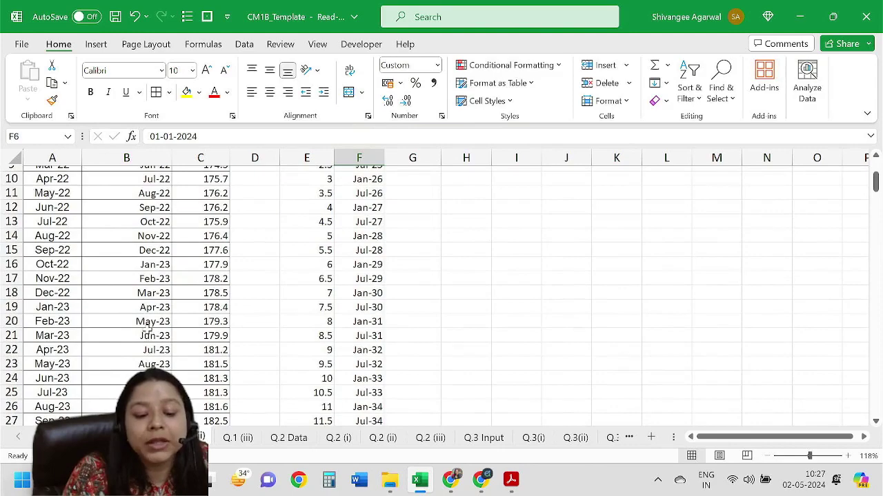
{"action": "scroll", "coordinate": [138, 352], "scroll_direction": "down", "scroll_amount": 2}
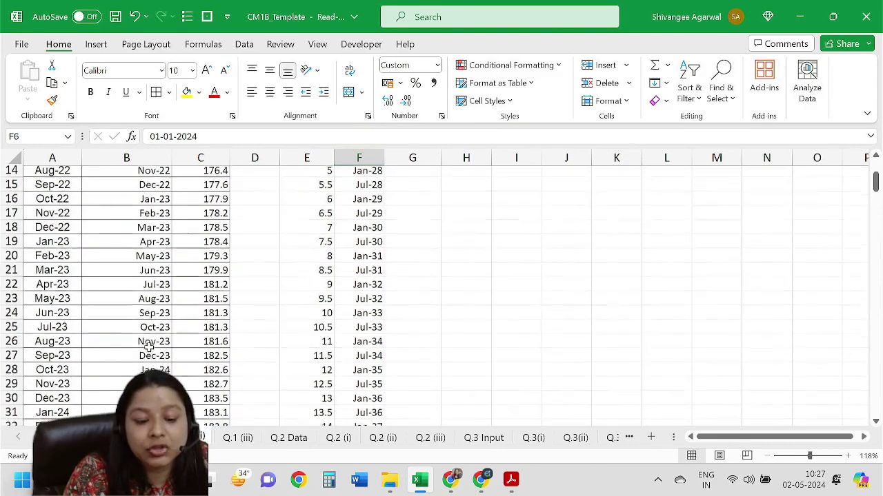
{"action": "left_click", "coordinate": [150, 364]}
{"action": "scroll", "coordinate": [149, 288], "scroll_direction": "up", "scroll_amount": 2}
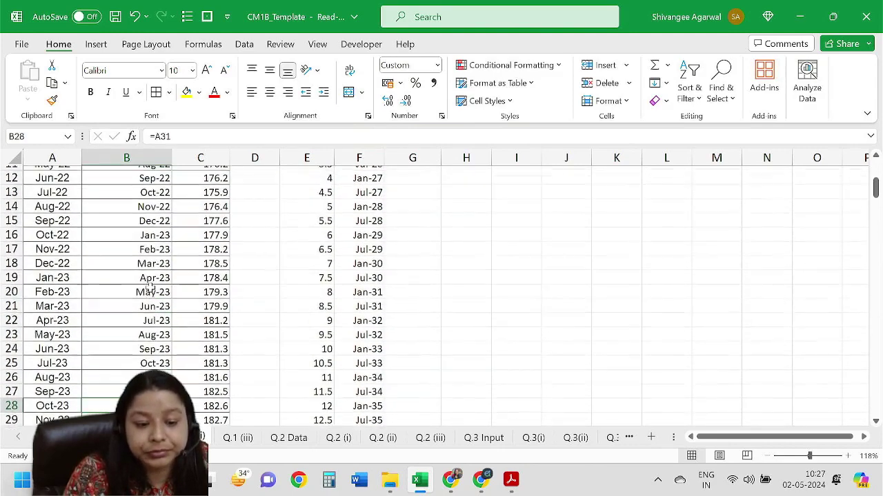
{"action": "left_click", "coordinate": [153, 250]}
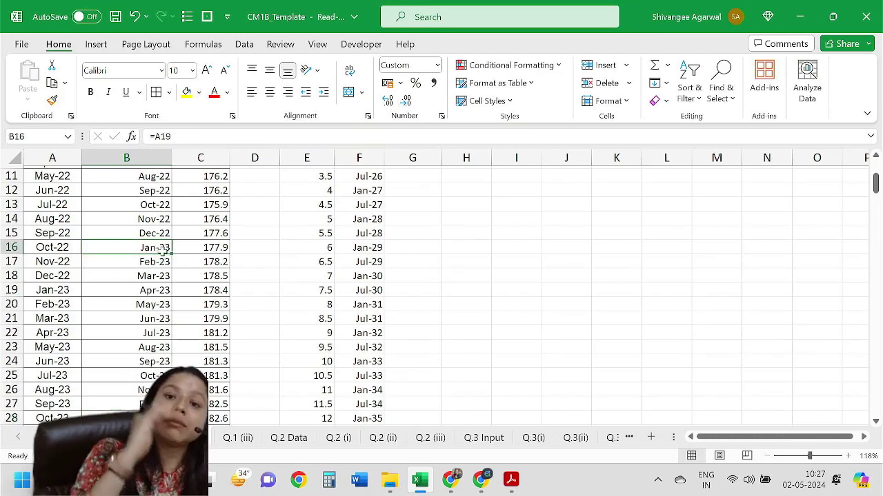
{"action": "left_click", "coordinate": [215, 249]}
{"action": "scroll", "coordinate": [216, 249], "scroll_direction": "up", "scroll_amount": 3}
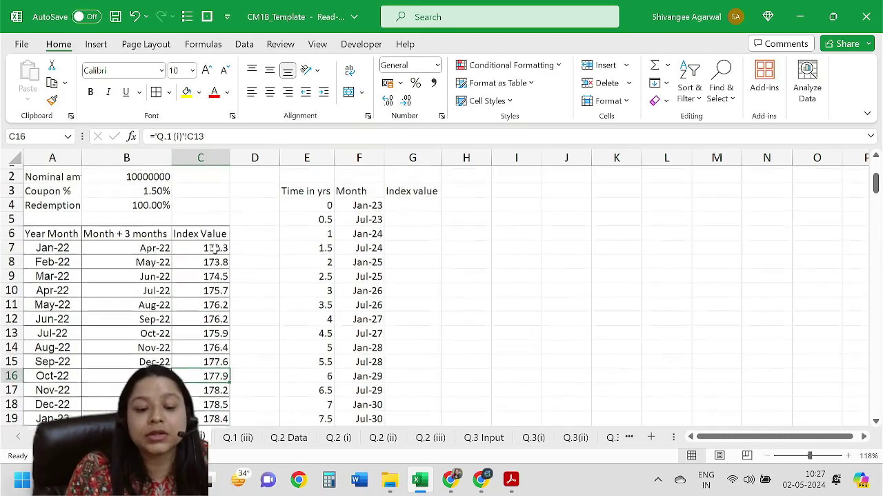
{"action": "left_click", "coordinate": [57, 249]}
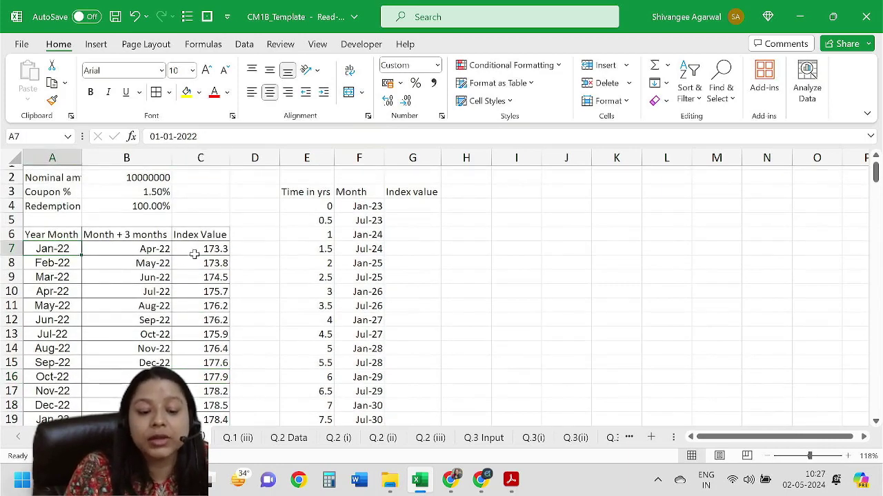
{"action": "left_click", "coordinate": [207, 249]}
{"action": "key", "text": "ctrl+Page_Up"}
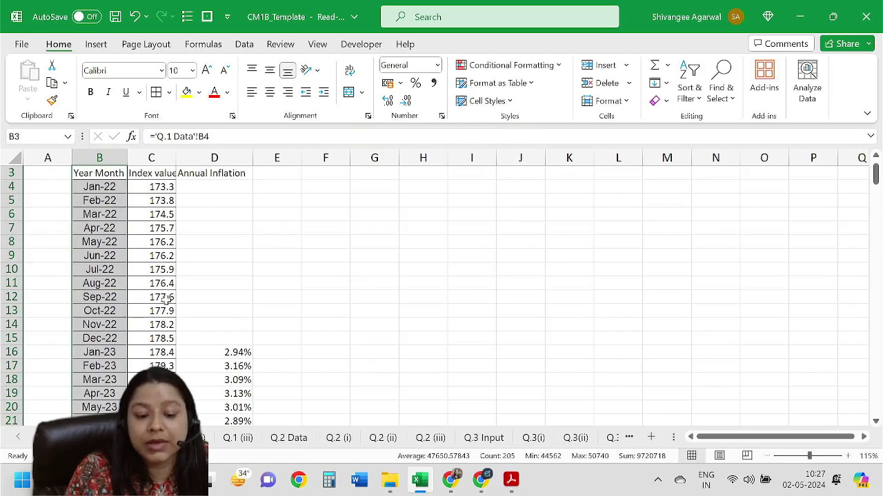
{"action": "key", "text": "ctrl+Page_Down"}
{"action": "left_click", "coordinate": [432, 207]}
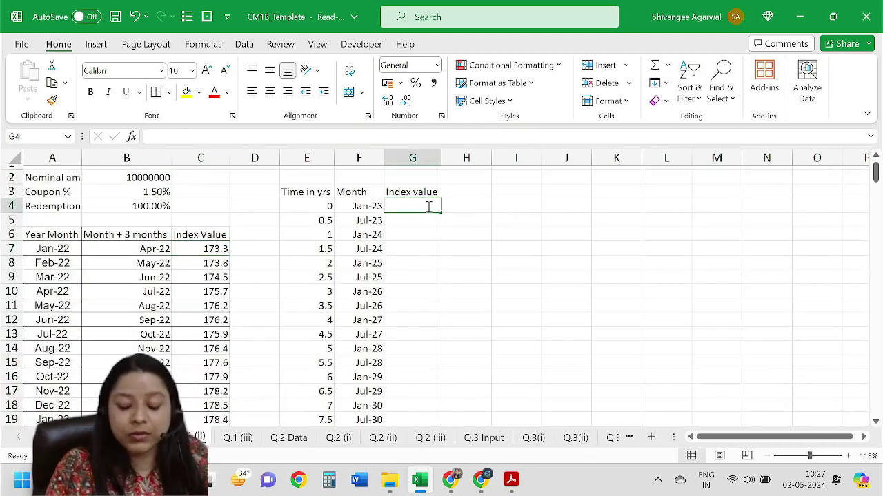
Start a VLOOKUP in G4 on Jan-23 (F4) against an absolute table range
{"action": "type", "text": "=vl"}
{"action": "key", "text": "Tab"}
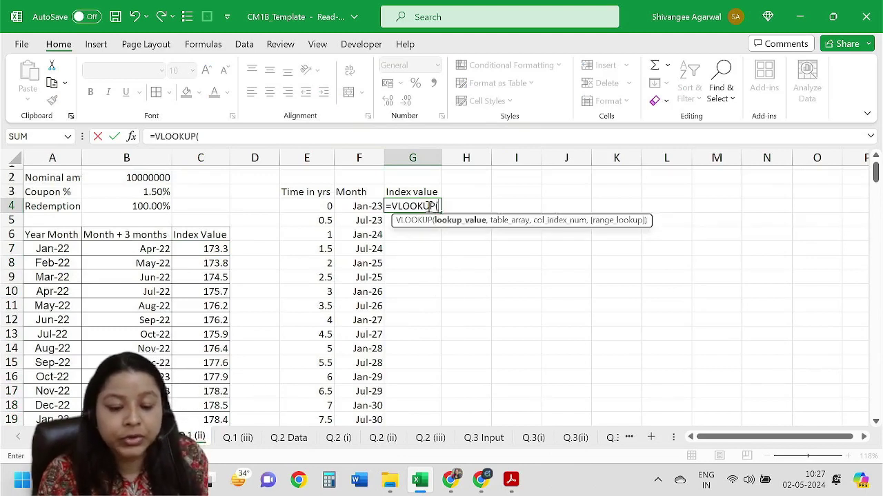
{"action": "key", "text": "Left"}
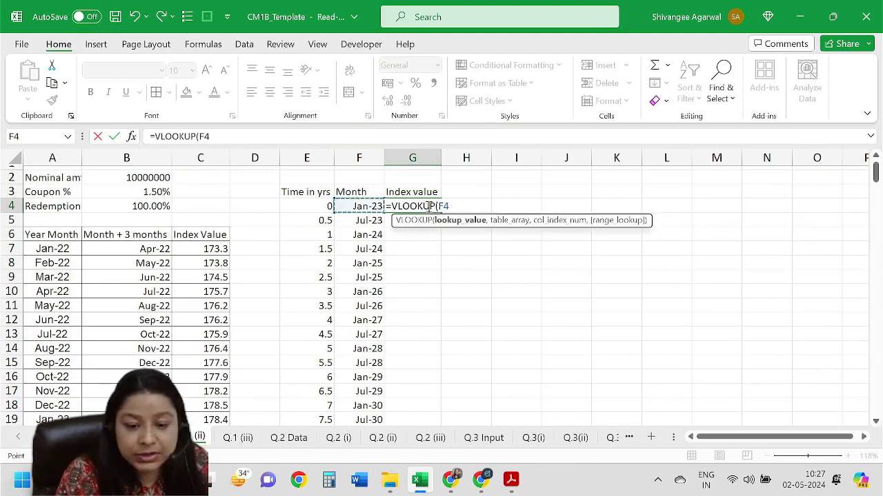
{"action": "type", "text": ","}
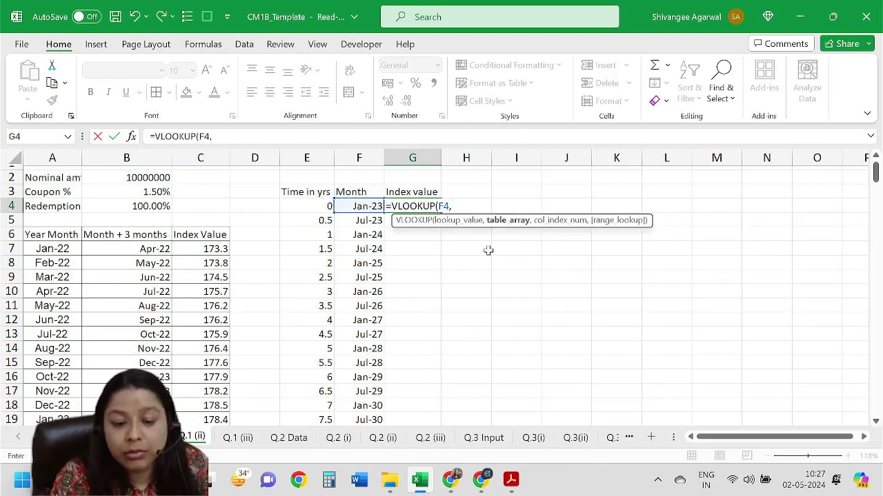
{"action": "left_click_drag", "start_coordinate": [69, 235], "coordinate": [176, 234]}
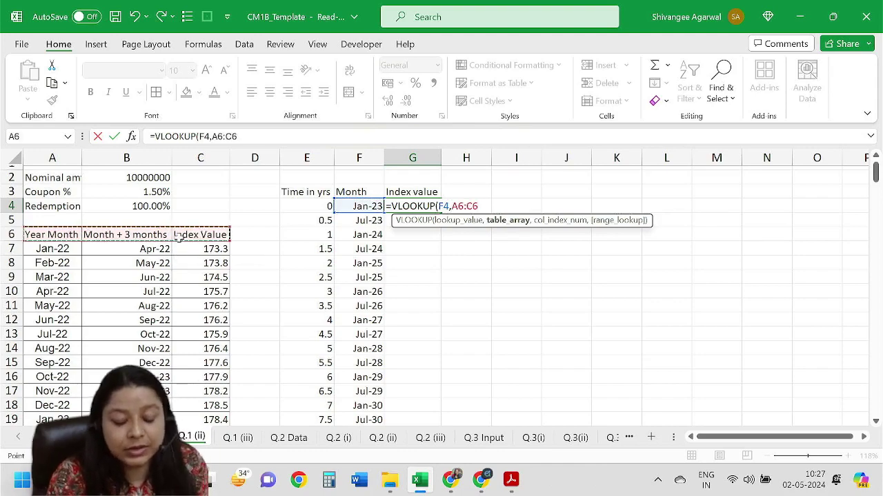
{"action": "key", "text": "ctrl+shift+Down"}
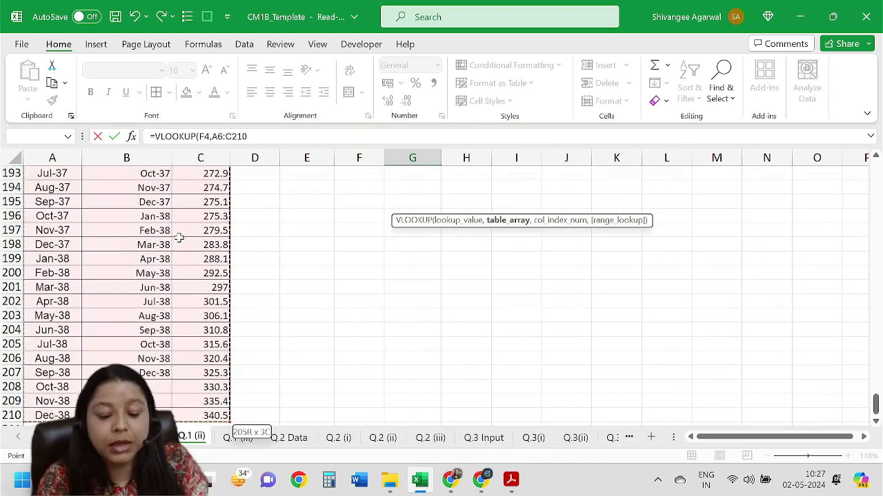
{"action": "key", "text": "F4"}
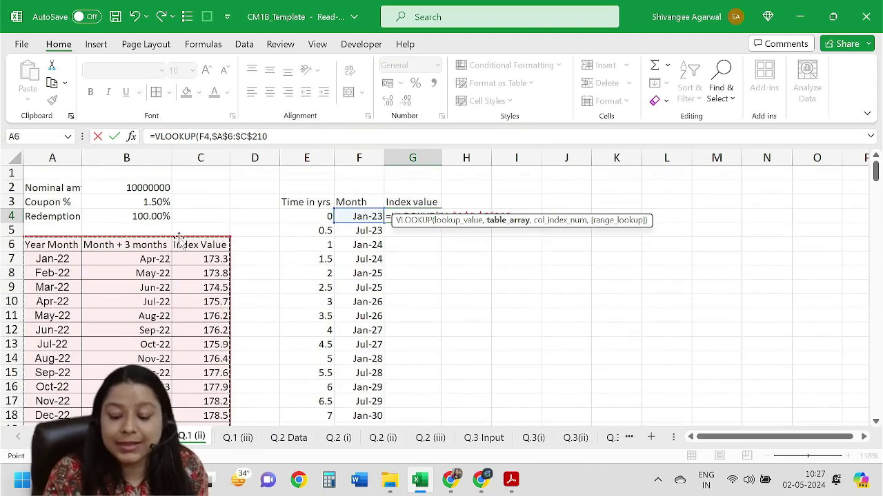
{"action": "type", "text": ","}
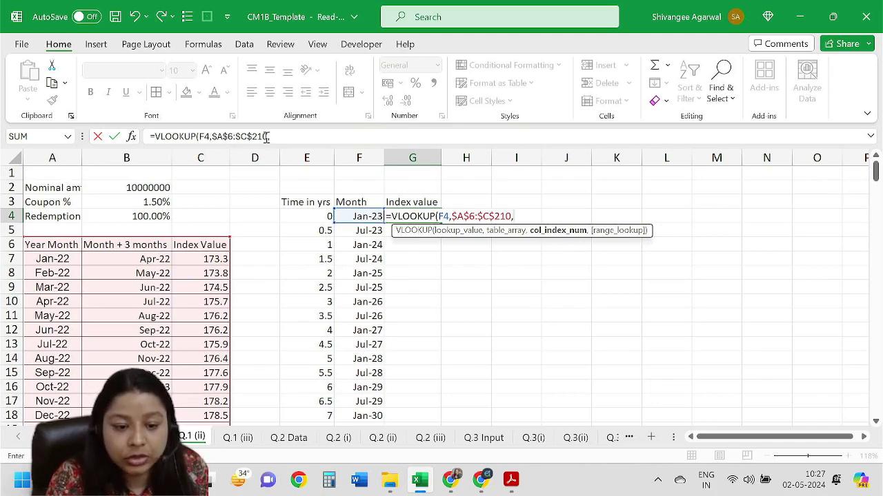
Correct the range to $B$6:$C$210 and finish with column 2, FALSE, returning 177.9
{"action": "left_click", "coordinate": [223, 137]}
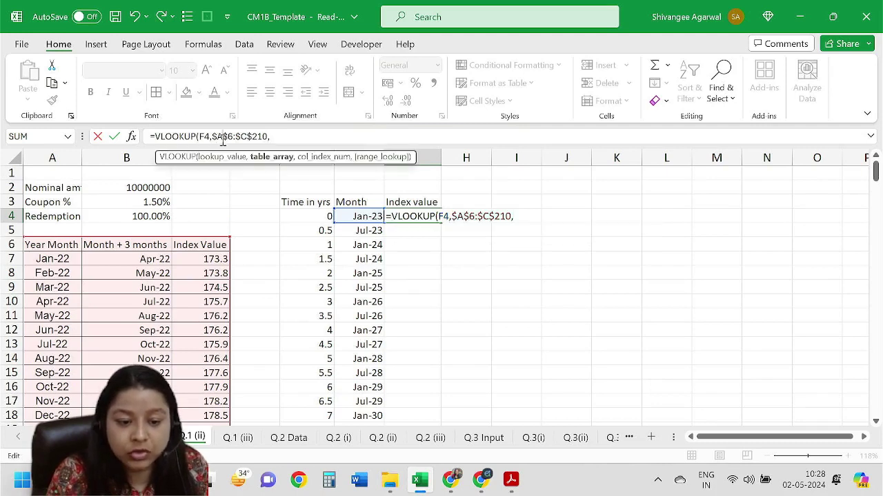
{"action": "key", "text": "BackSpace"}
{"action": "type", "text": "B"}
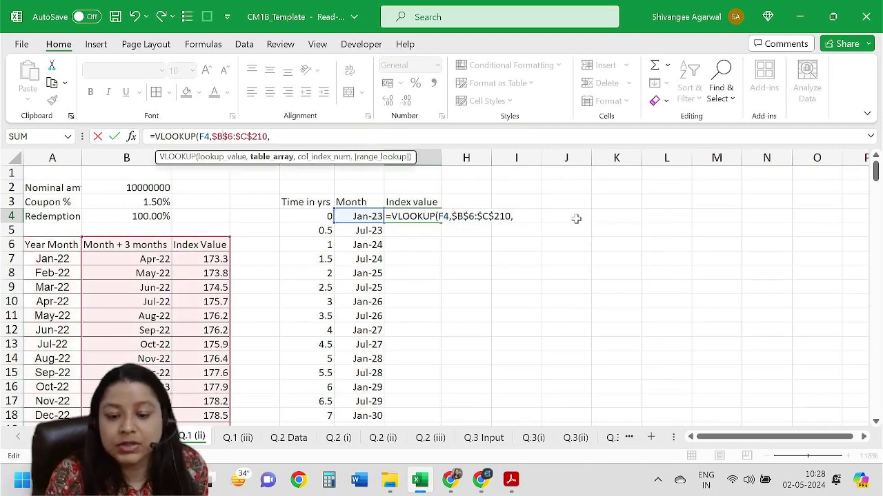
{"action": "left_click", "coordinate": [291, 141]}
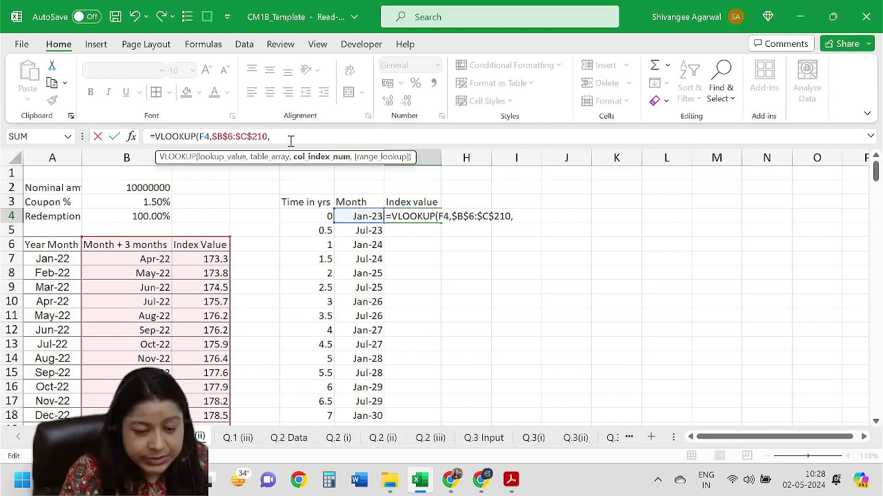
{"action": "scroll", "coordinate": [141, 310], "scroll_direction": "down", "scroll_amount": 3}
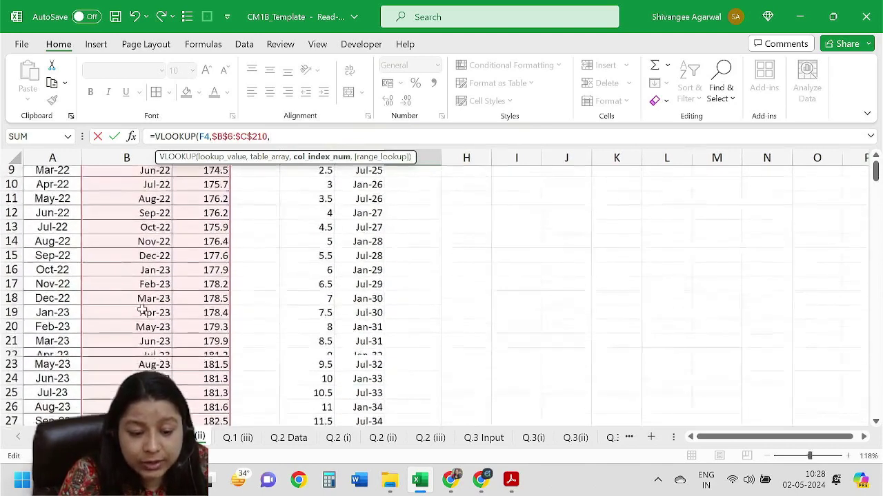
{"action": "scroll", "coordinate": [142, 312], "scroll_direction": "down", "scroll_amount": 1}
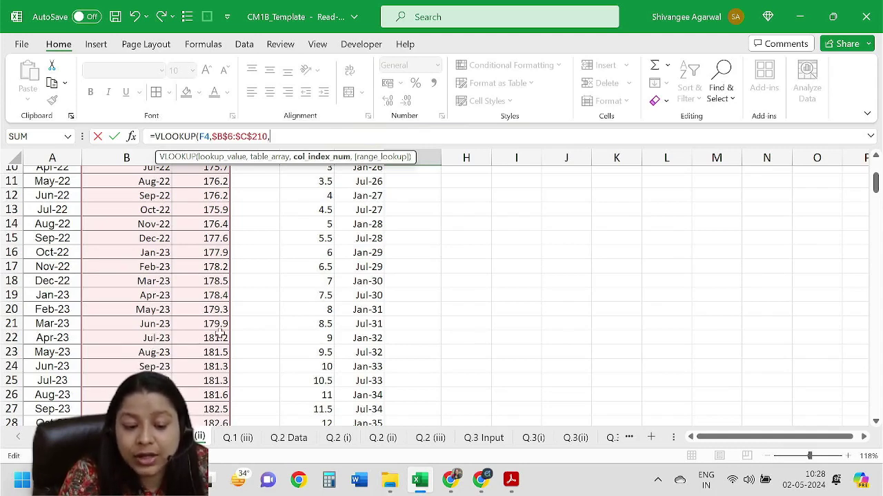
{"action": "scroll", "coordinate": [183, 335], "scroll_direction": "up", "scroll_amount": 5}
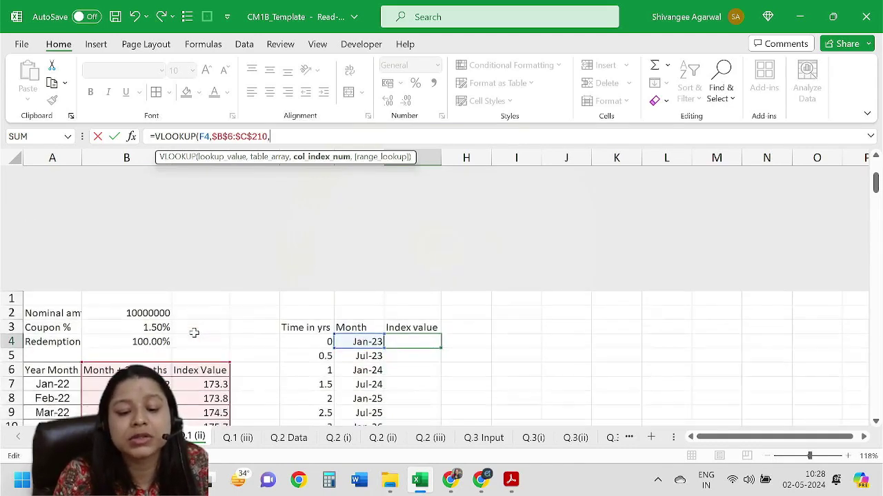
{"action": "type", "text": "2"}
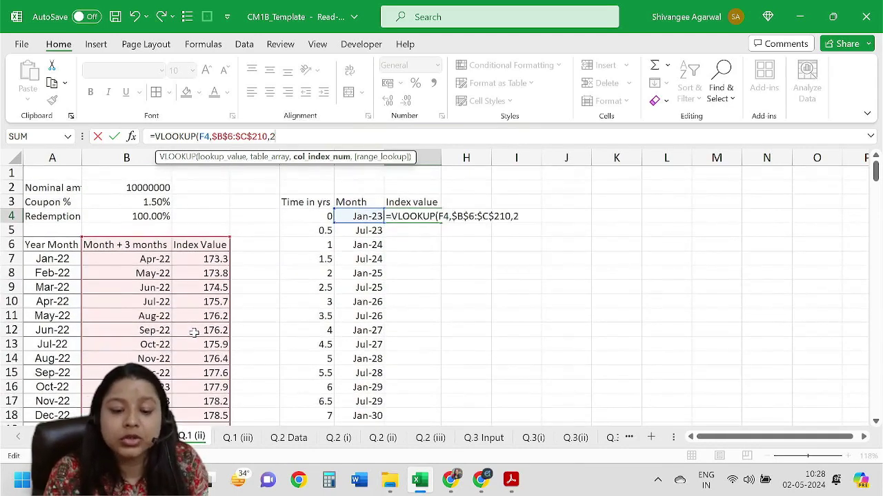
{"action": "type", "text": ","}
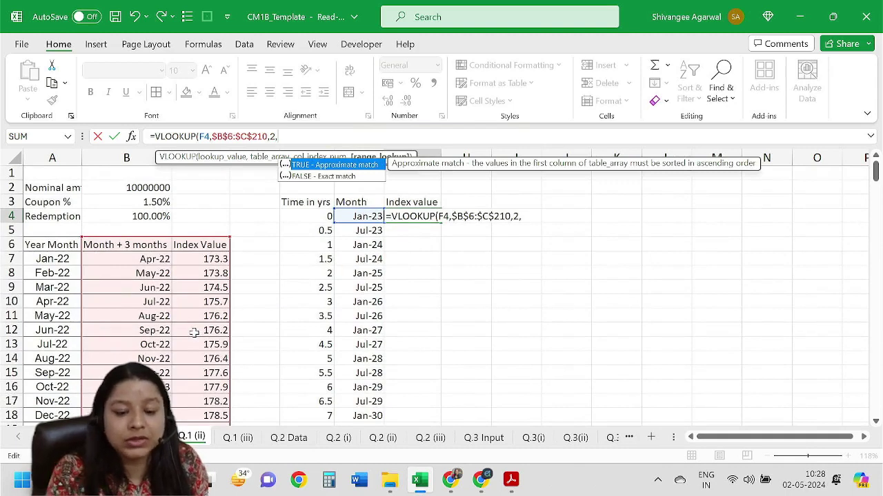
{"action": "type", "text": "TRUE"}
{"action": "key", "text": "BackSpace"}
{"action": "key", "text": "BackSpace"}
{"action": "key", "text": "BackSpace"}
{"action": "key", "text": "BackSpace"}
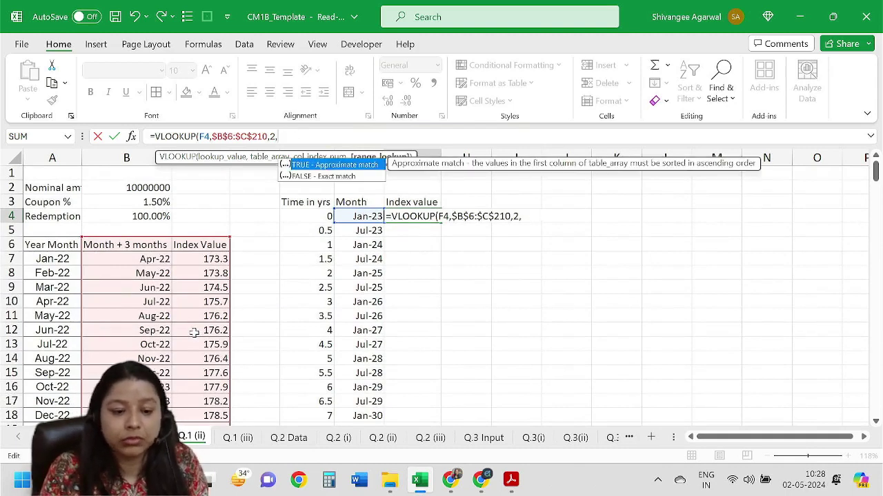
{"action": "type", "text": "FALSE"}
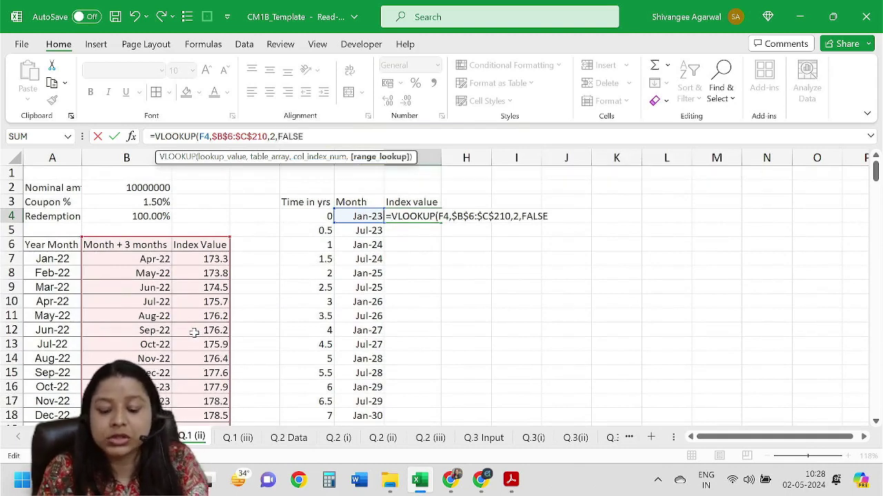
{"action": "key", "text": "Return"}
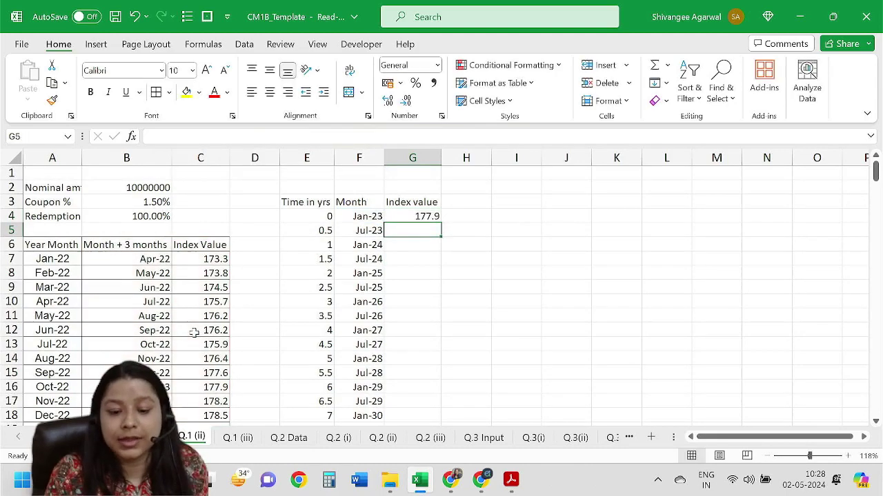
{"action": "left_click", "coordinate": [420, 217]}
{"action": "double_click", "coordinate": [440, 224]}
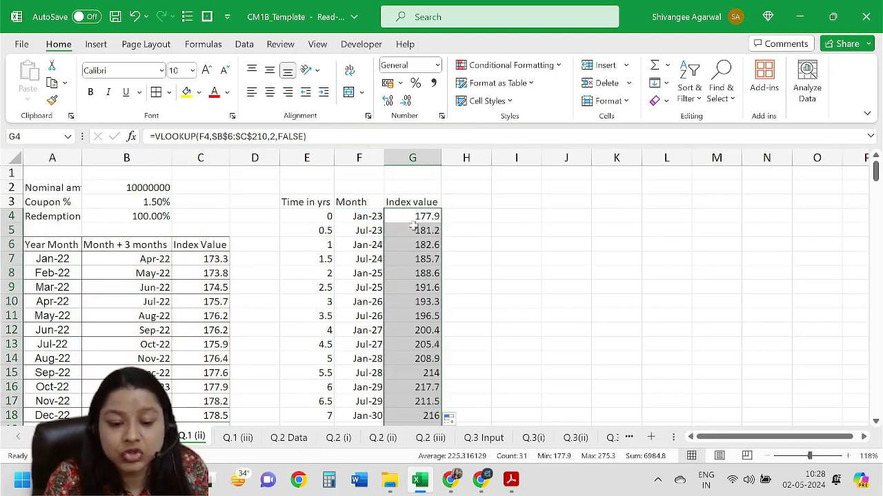
{"action": "left_click", "coordinate": [413, 230]}
{"action": "scroll", "coordinate": [290, 310], "scroll_direction": "down", "scroll_amount": 3}
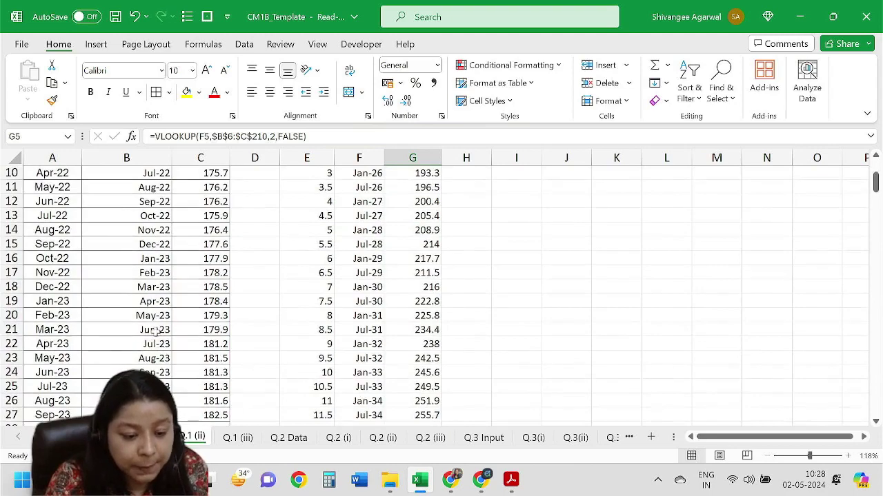
{"action": "left_click_drag", "start_coordinate": [155, 329], "coordinate": [197, 330]}
{"action": "scroll", "coordinate": [197, 331], "scroll_direction": "up", "scroll_amount": 3}
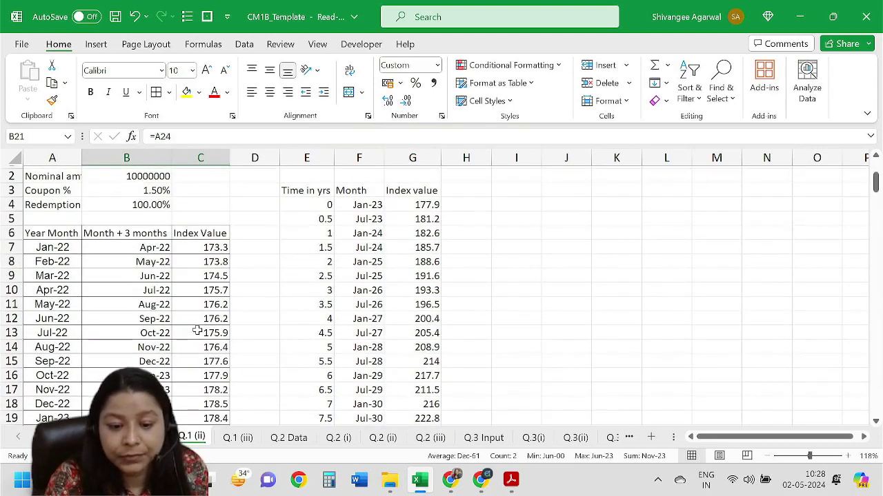
{"action": "scroll", "coordinate": [197, 332], "scroll_direction": "down", "scroll_amount": 2}
{"action": "scroll", "coordinate": [197, 331], "scroll_direction": "up", "scroll_amount": 1}
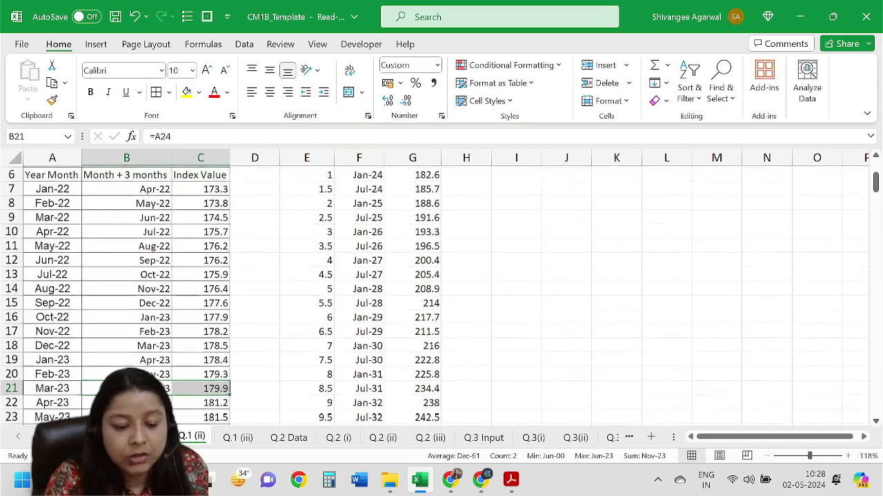
{"action": "left_click_drag", "start_coordinate": [155, 402], "coordinate": [200, 403]}
{"action": "scroll", "coordinate": [200, 386], "scroll_direction": "down", "scroll_amount": 4}
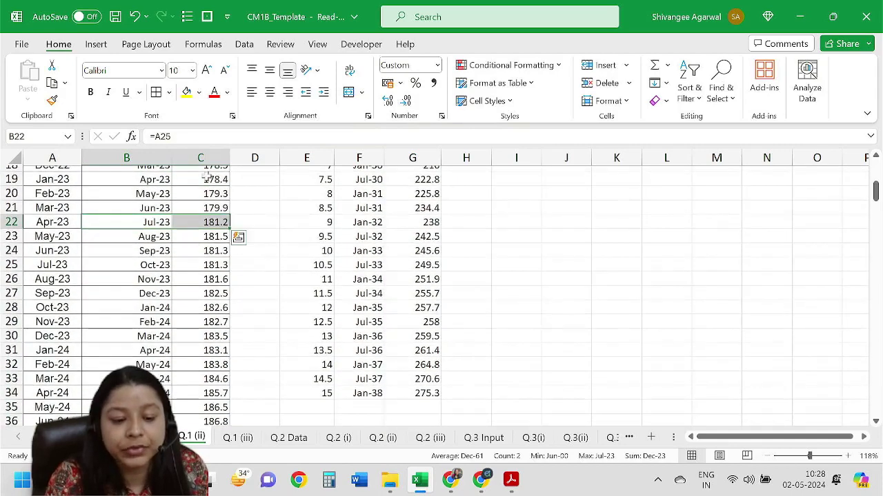
{"action": "scroll", "coordinate": [222, 217], "scroll_direction": "up", "scroll_amount": 4}
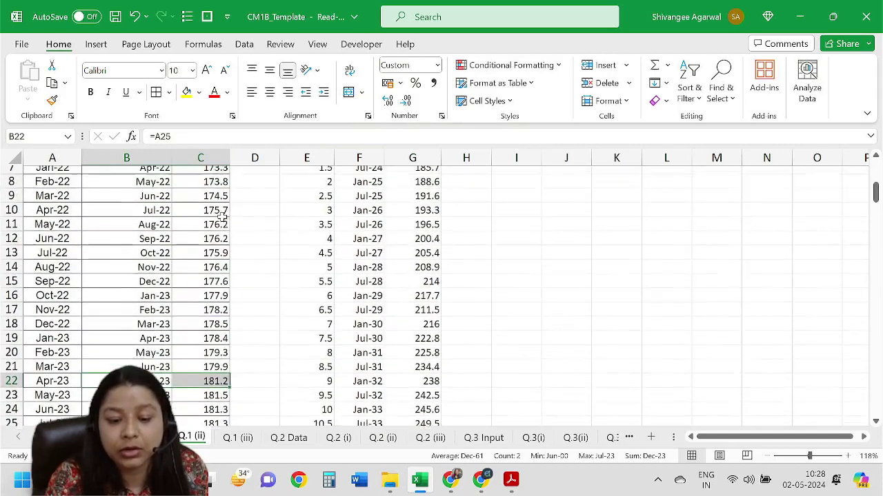
{"action": "scroll", "coordinate": [222, 216], "scroll_direction": "up", "scroll_amount": 2}
{"action": "left_click", "coordinate": [424, 213]}
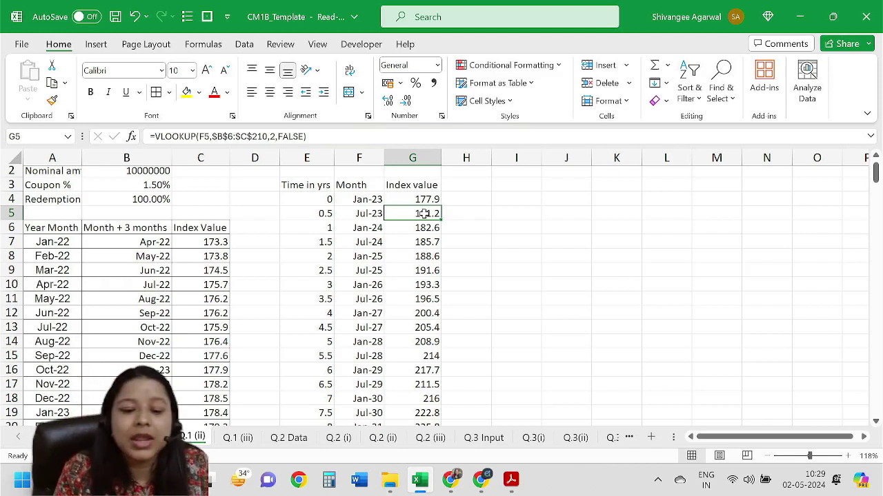
{"action": "left_click_drag", "start_coordinate": [324, 200], "coordinate": [321, 215]}
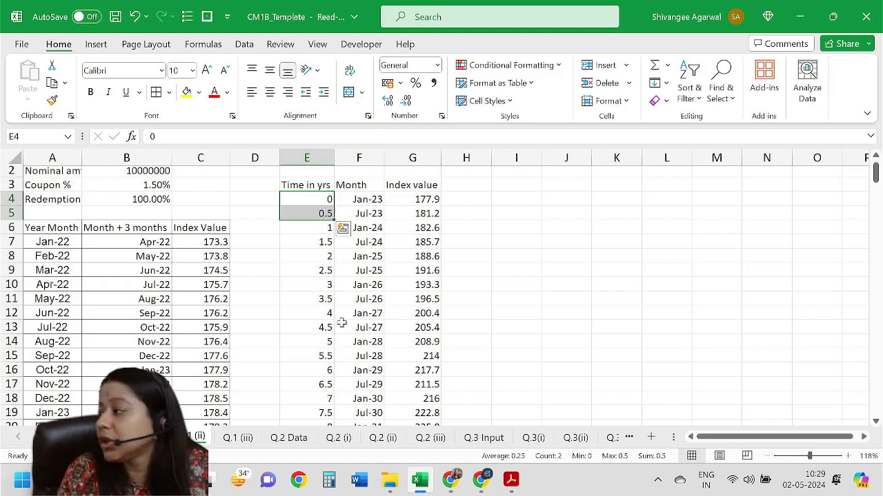
{"action": "left_click", "coordinate": [321, 217]}
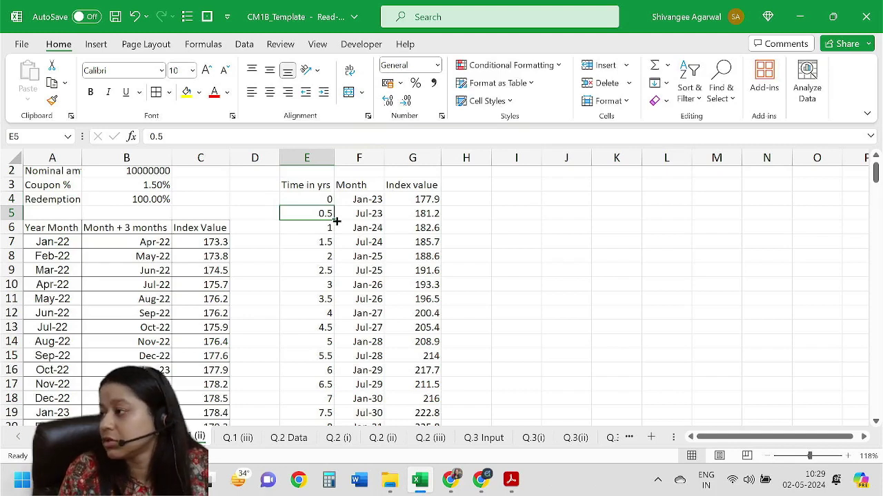
{"action": "left_click_drag", "start_coordinate": [314, 200], "coordinate": [314, 215]}
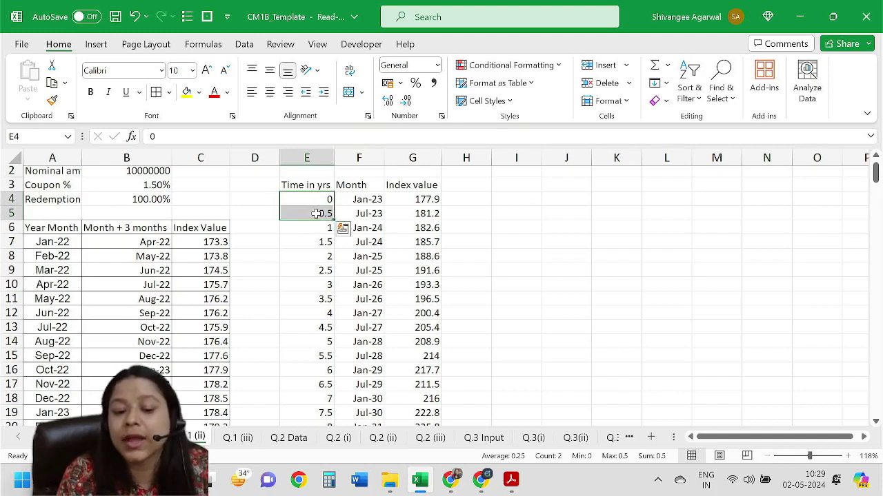
{"action": "left_click_drag", "start_coordinate": [368, 201], "coordinate": [369, 215]}
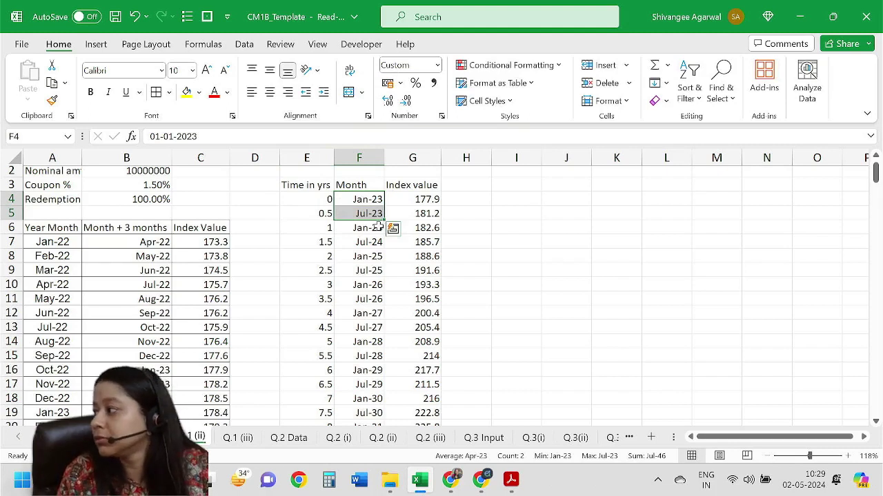
{"action": "left_click", "coordinate": [317, 200]}
{"action": "left_click", "coordinate": [328, 273], "text": "shift"}
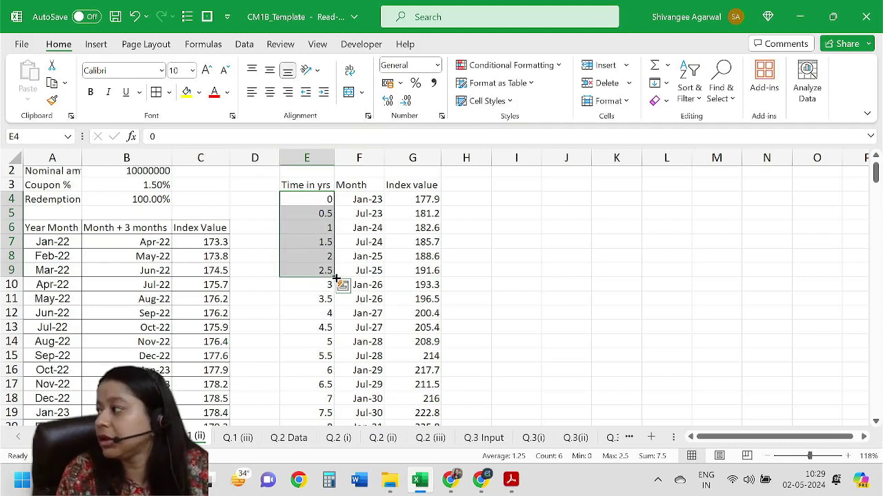
{"action": "left_click", "coordinate": [394, 215]}
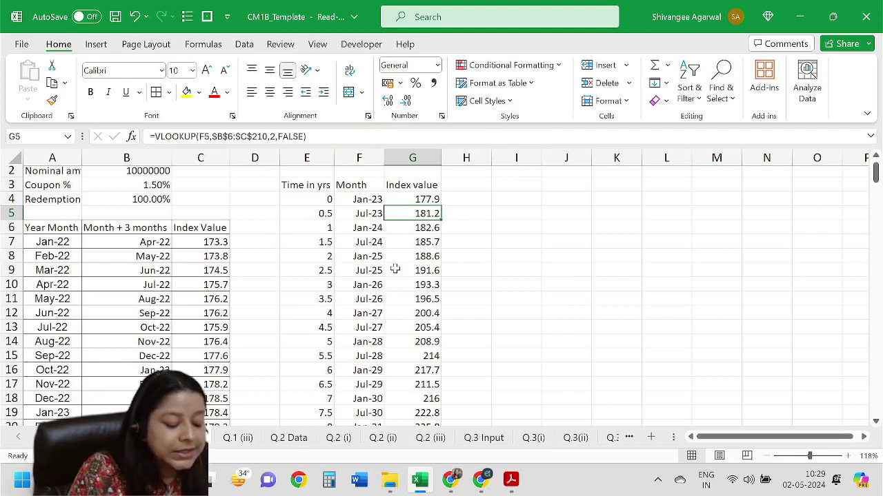
{"action": "left_click", "coordinate": [458, 186]}
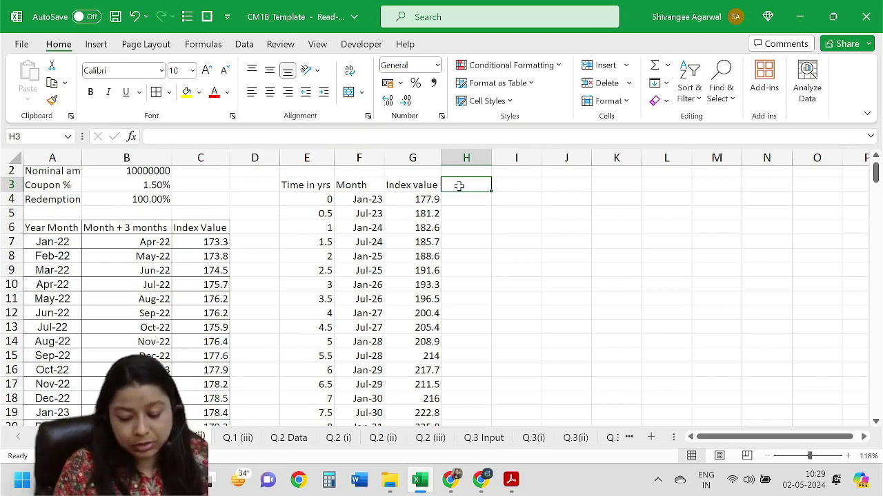
Add a 'Money payment' header in H3 and AutoFit column H
{"action": "type", "text": "Money"}
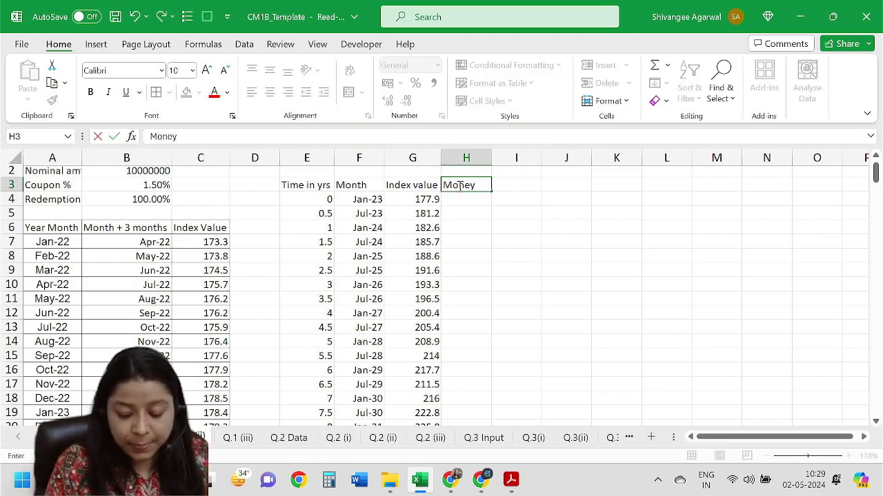
{"action": "type", "text": " payment"}
{"action": "key", "text": "Return"}
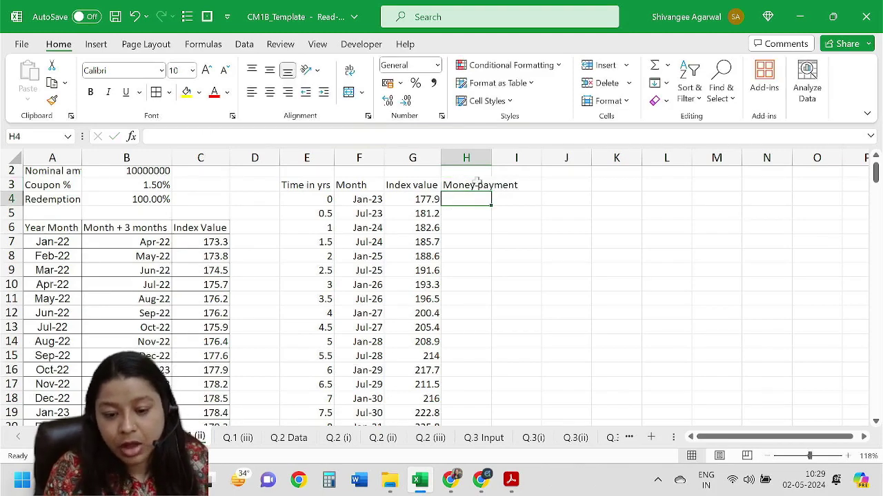
{"action": "double_click", "coordinate": [491, 157]}
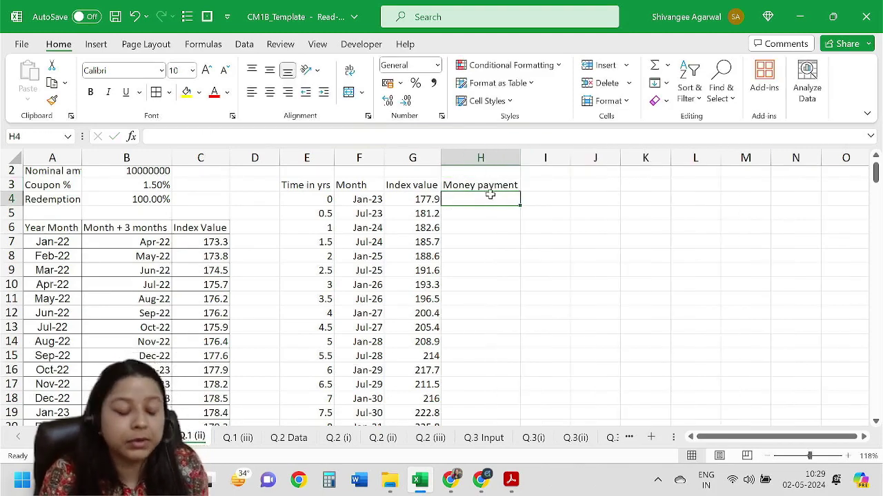
{"action": "left_click", "coordinate": [473, 225]}
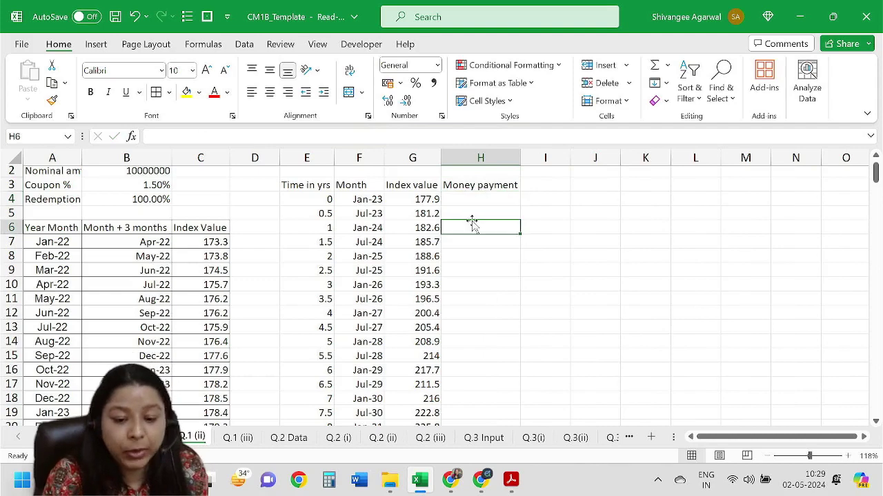
{"action": "left_click", "coordinate": [468, 209]}
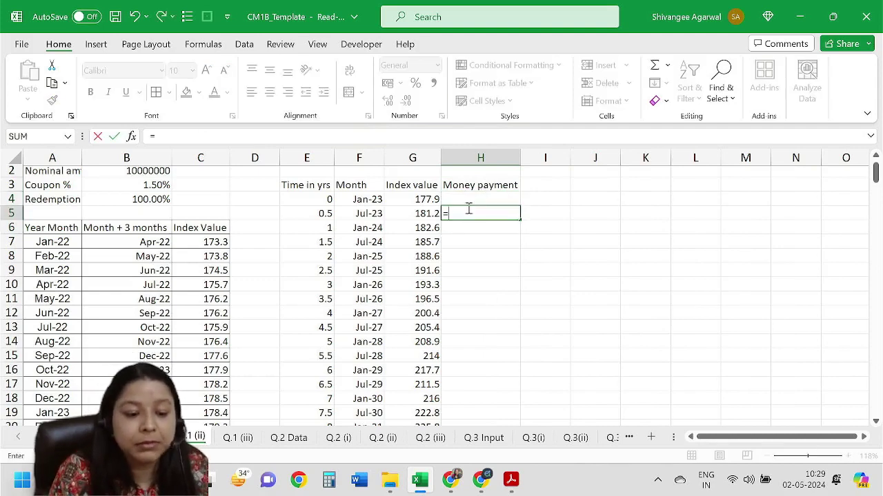
Enter =$B$2*$B$3/2*G5/$G$4 in H5, giving 76391.23 for Jul-23
{"action": "type", "text": "="}
{"action": "left_click", "coordinate": [127, 172]}
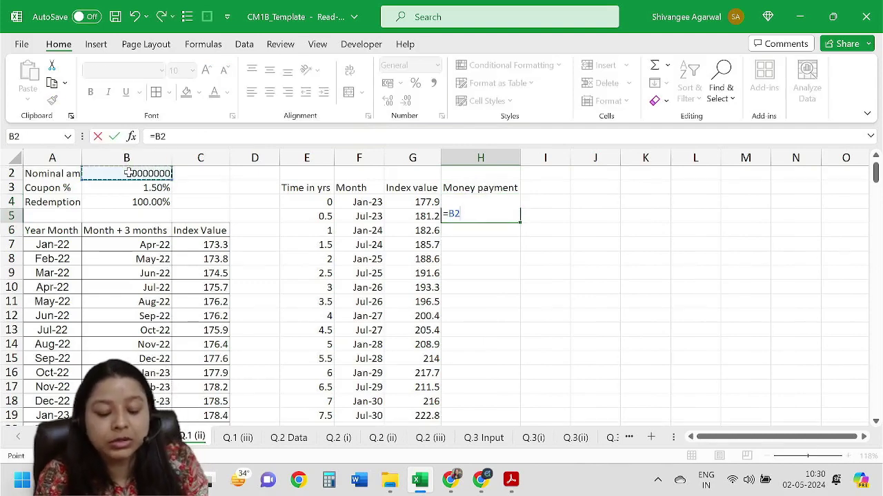
{"action": "key", "text": "F4"}
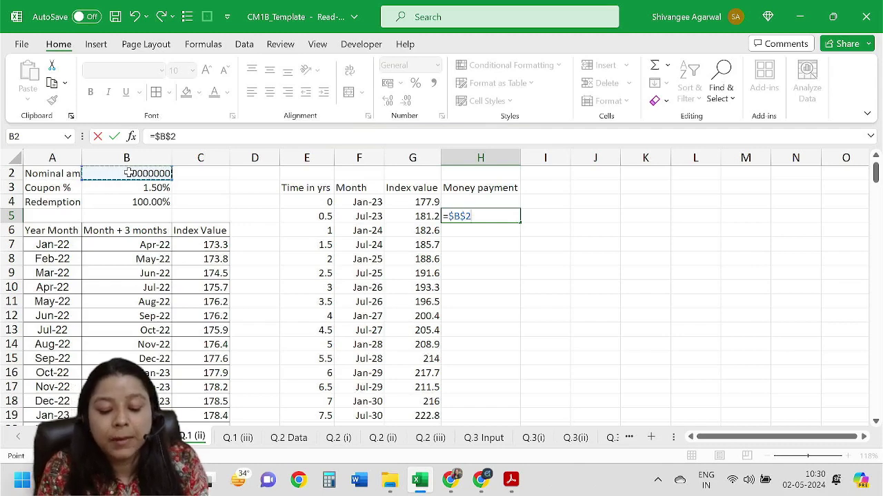
{"action": "type", "text": "*"}
{"action": "left_click", "coordinate": [161, 187]}
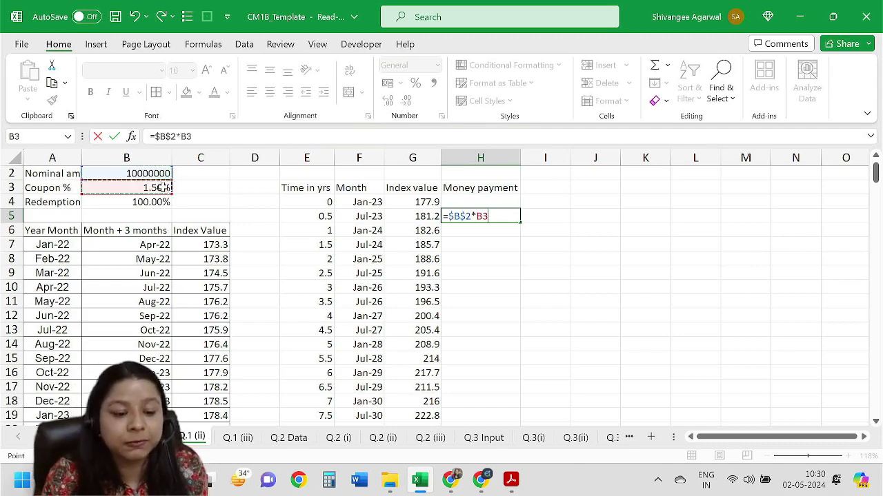
{"action": "key", "text": "F4"}
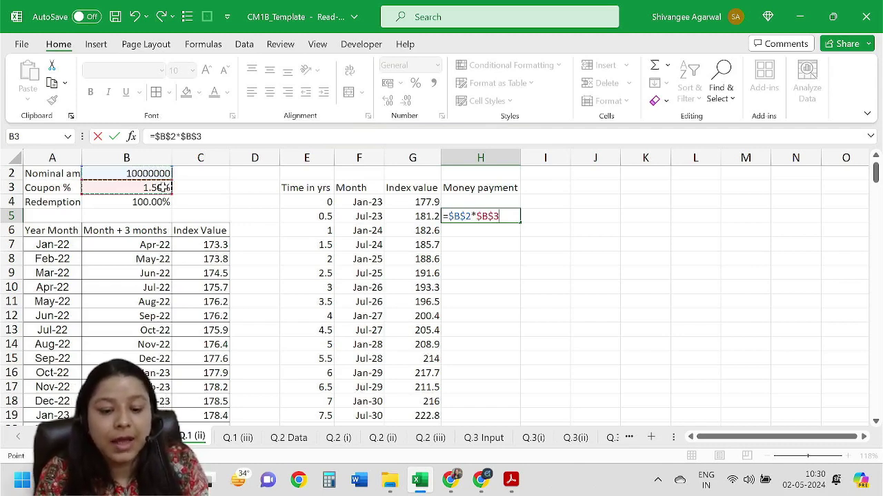
{"action": "type", "text": "/2*"}
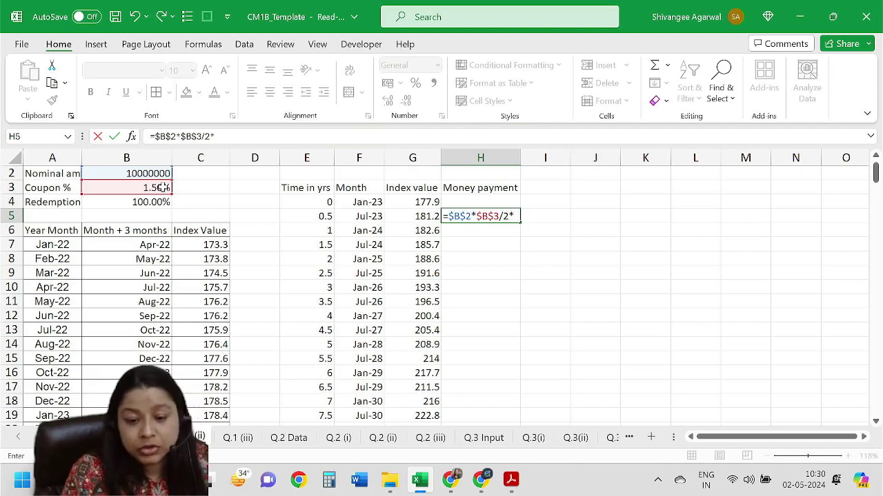
{"action": "left_click", "coordinate": [435, 216]}
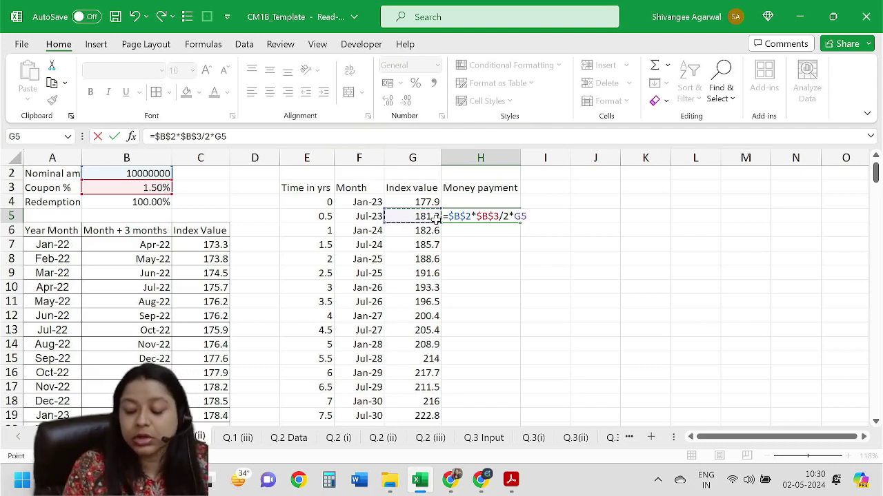
{"action": "type", "text": "/"}
{"action": "left_click", "coordinate": [422, 202]}
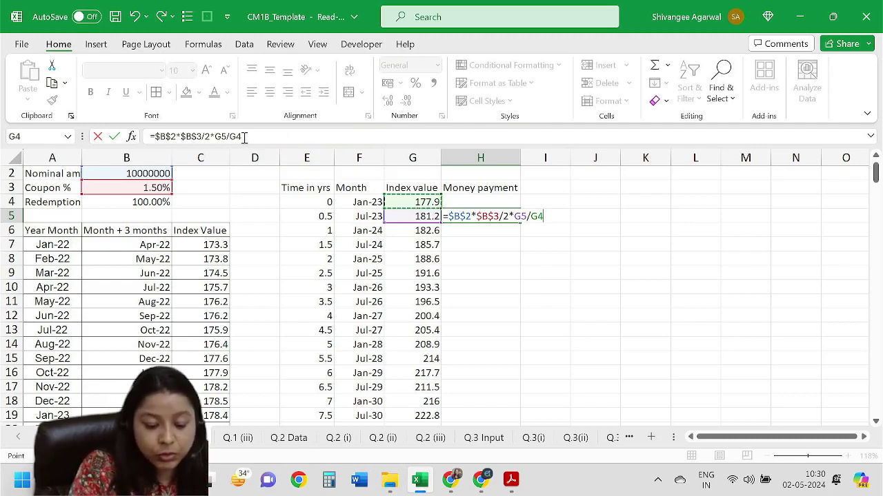
{"action": "key", "text": "F4"}
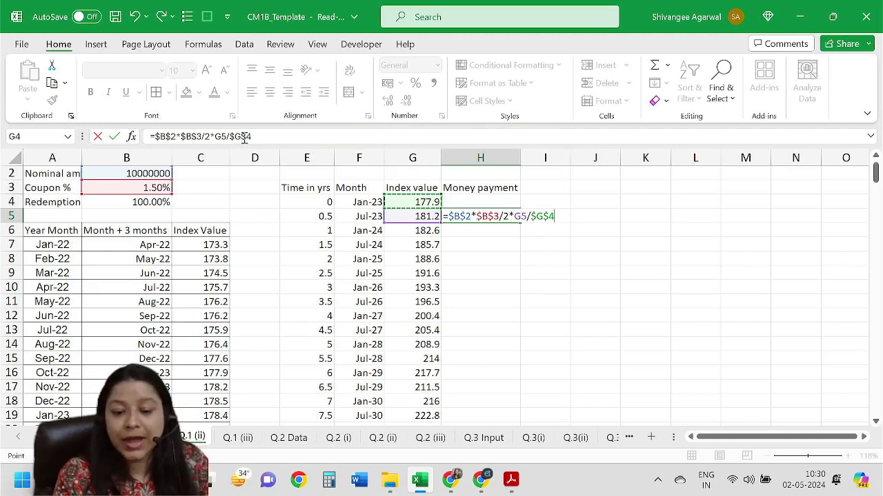
{"action": "key", "text": "Return"}
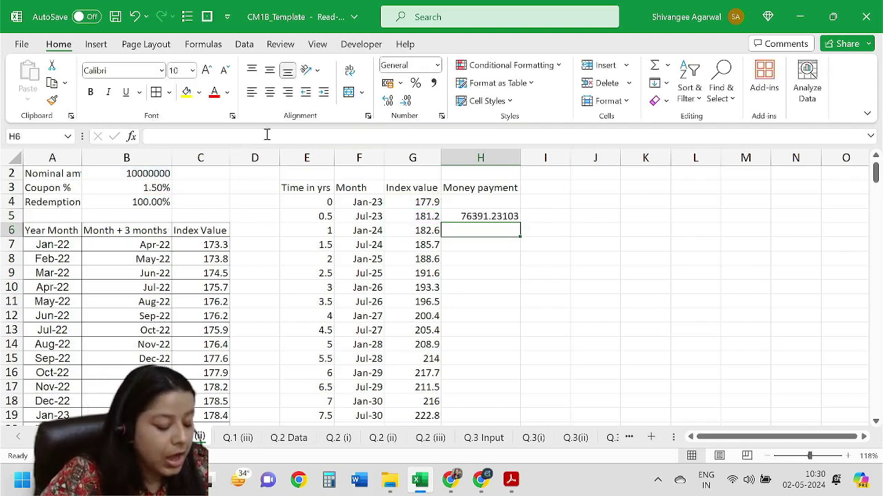
Format H5 as ₹ English (India) accounting and fill it down column H
{"action": "left_click", "coordinate": [486, 217]}
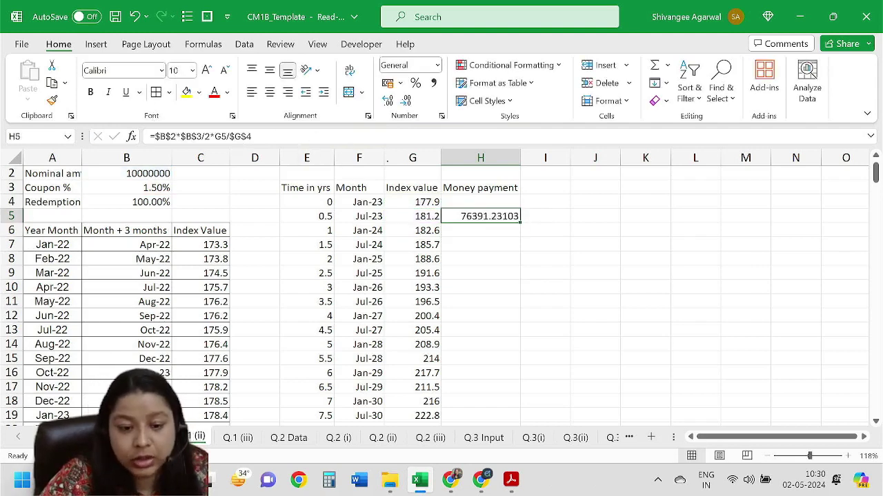
{"action": "left_click", "coordinate": [400, 83]}
{"action": "left_click", "coordinate": [420, 102]}
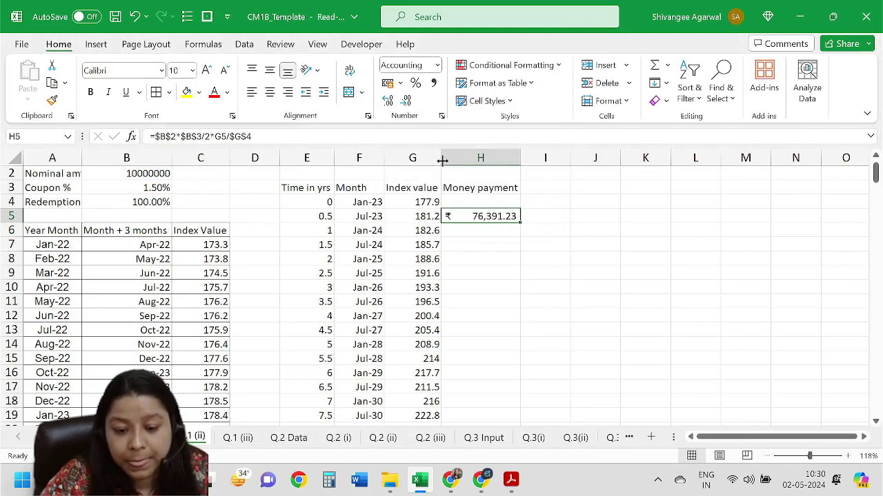
{"action": "double_click", "coordinate": [520, 223]}
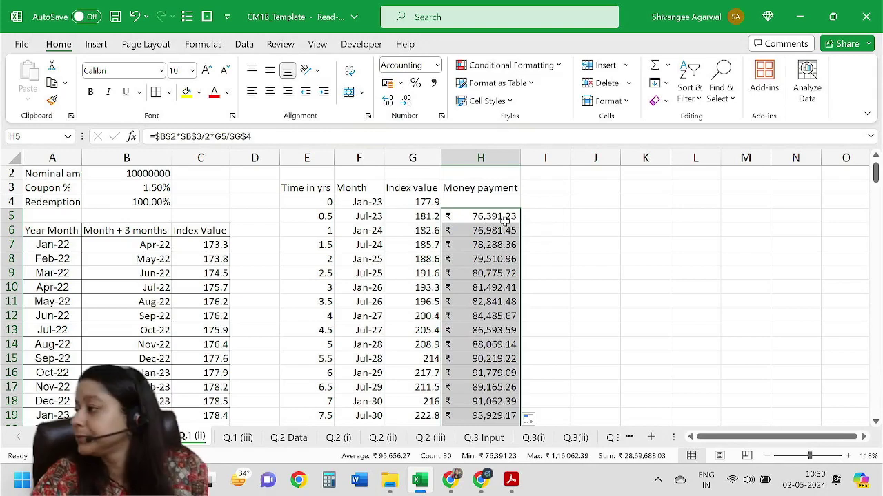
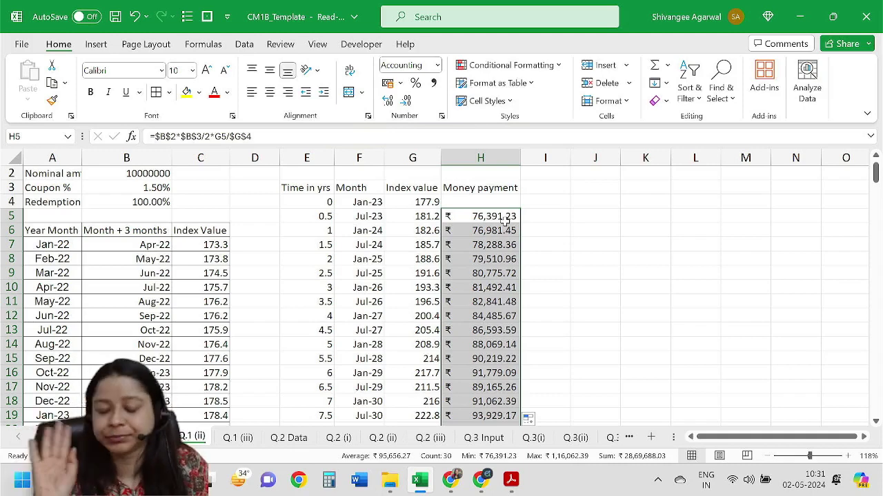
Review the money payment column and the first payment formula in H5
{"action": "left_click", "coordinate": [503, 202]}
{"action": "key", "text": "ctrl+Down"}
{"action": "key", "text": "ctrl+Down"}
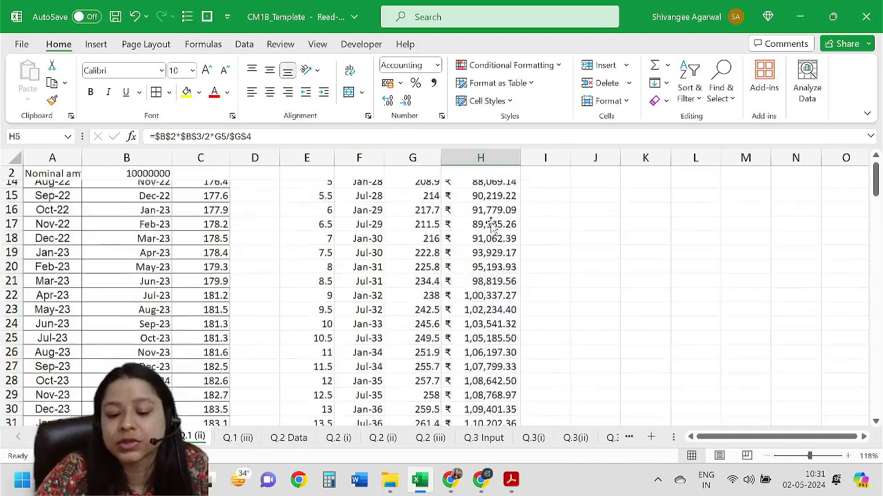
{"action": "key", "text": "ctrl+Up"}
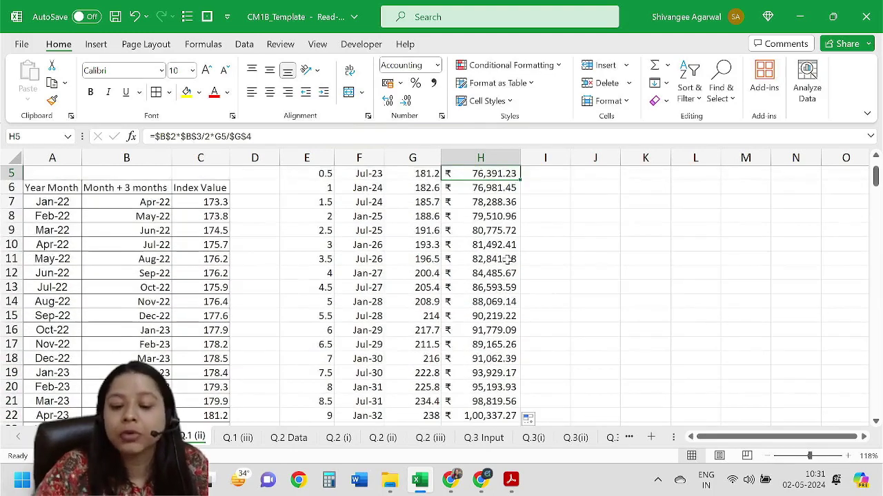
{"action": "left_click", "coordinate": [503, 208]}
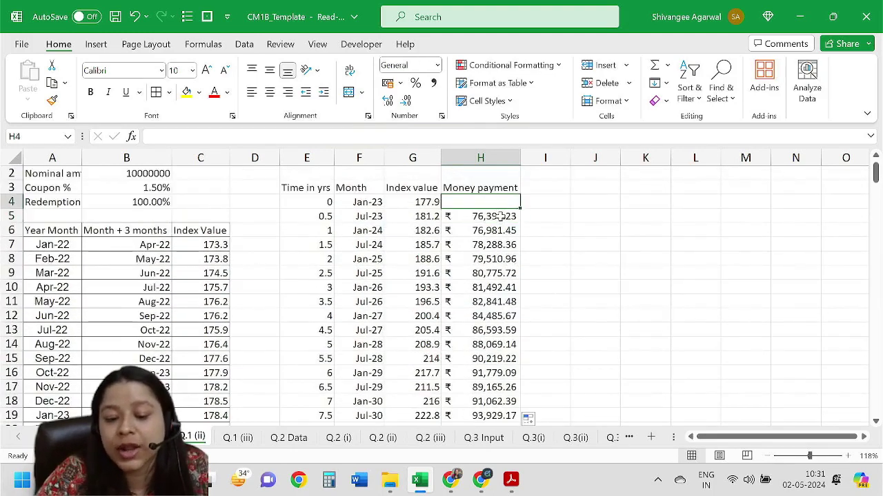
{"action": "double_click", "coordinate": [502, 216]}
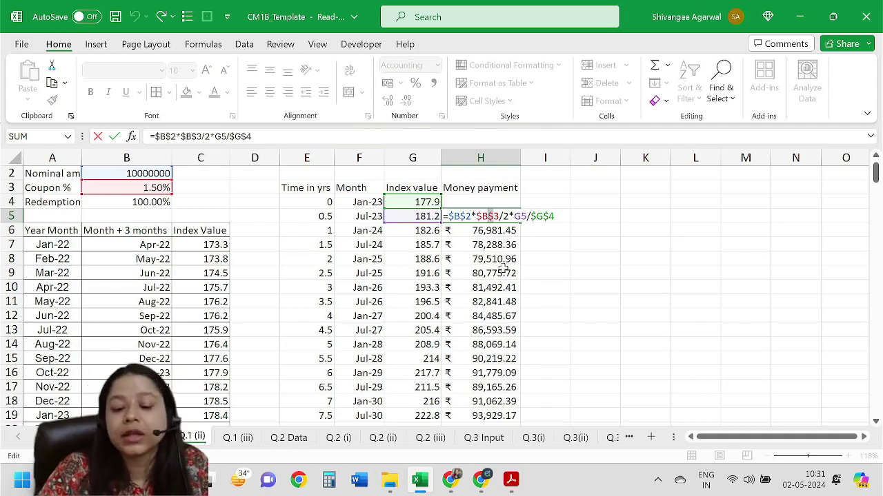
{"action": "key", "text": "Return"}
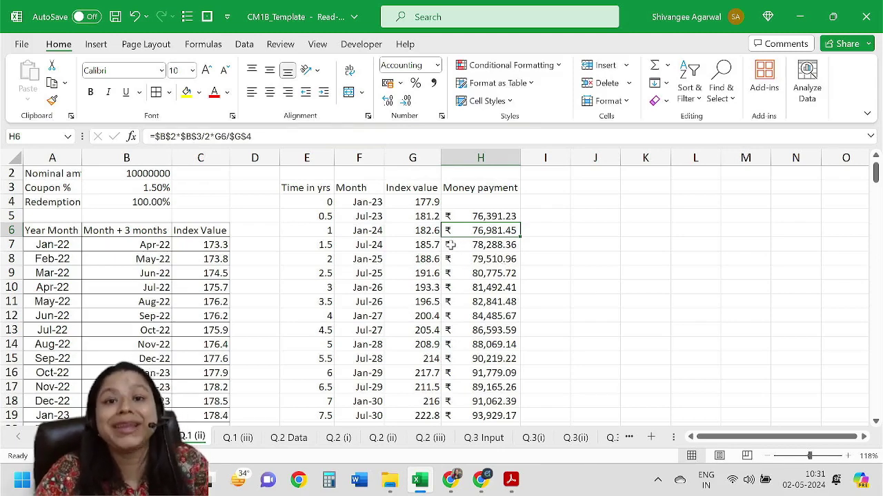
Rebuild the H5 payment formula's nominal amount reference as absolute $B$2
{"action": "double_click", "coordinate": [509, 217]}
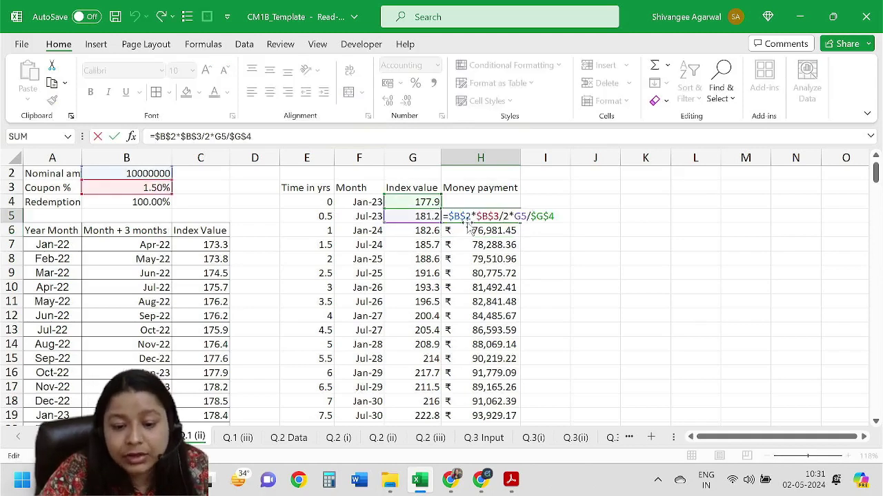
{"action": "left_click_drag", "start_coordinate": [471, 216], "coordinate": [449, 215]}
{"action": "key", "text": "BackSpace"}
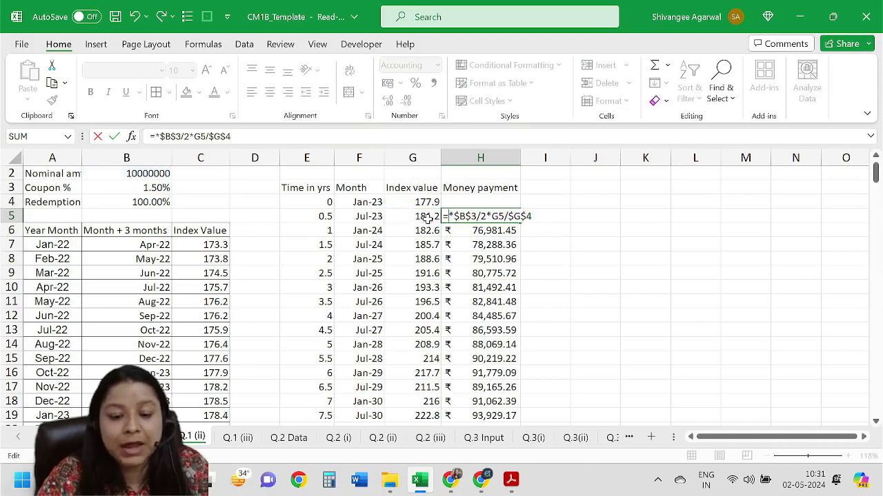
{"action": "left_click", "coordinate": [128, 178]}
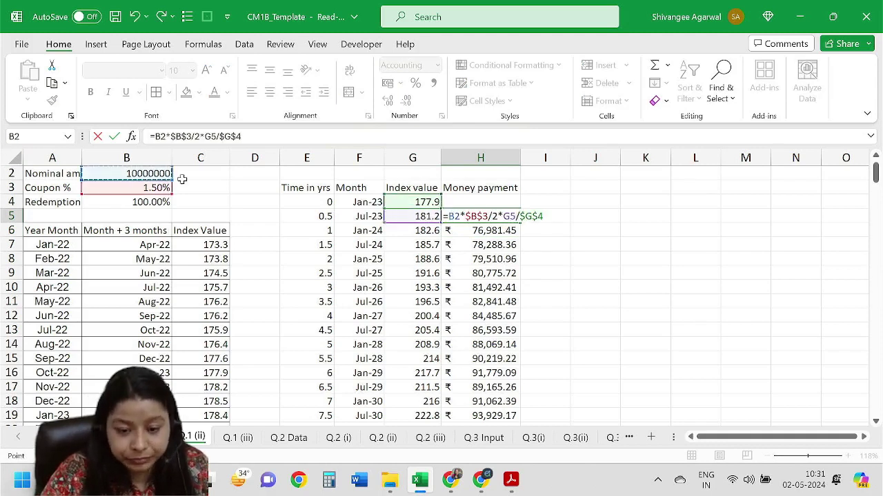
{"action": "left_click", "coordinate": [445, 217]}
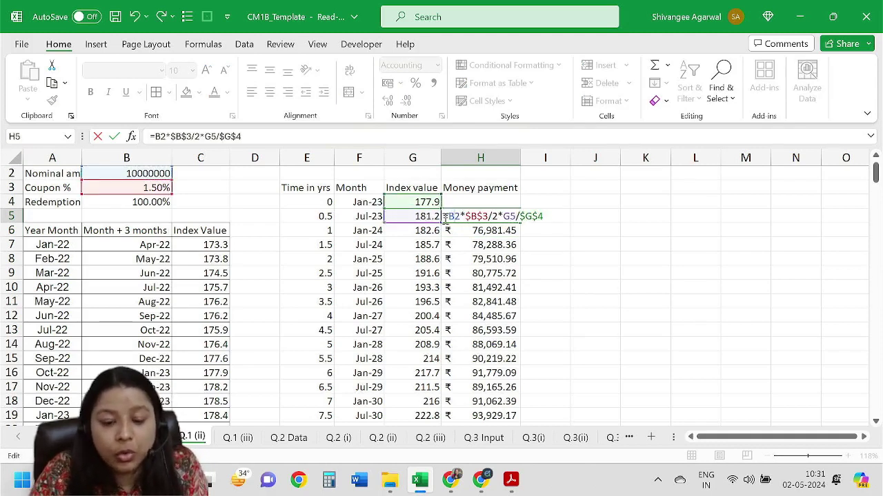
{"action": "type", "text": "$B$"}
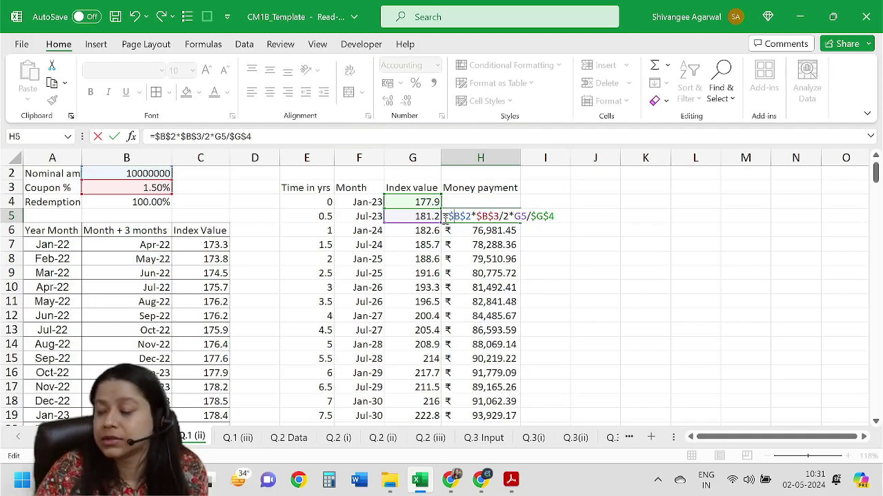
{"action": "key", "text": "Return"}
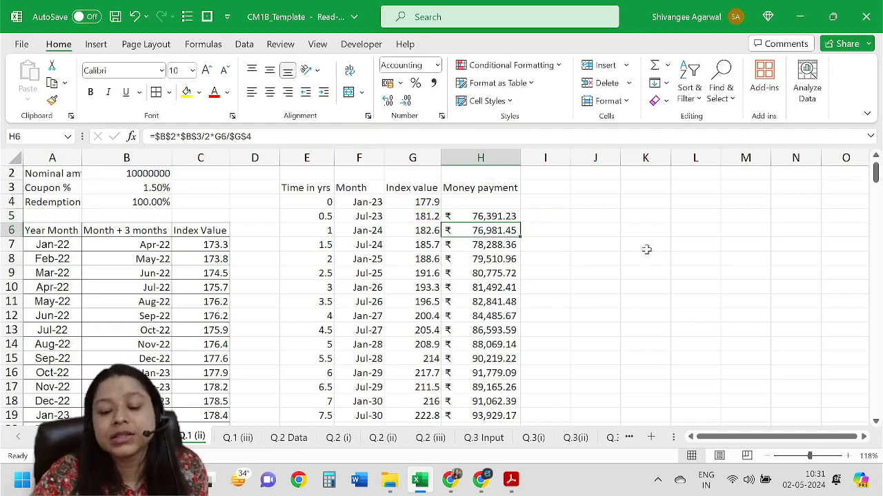
Add a PV heading in I3 beside Money payment
{"action": "left_click", "coordinate": [527, 186]}
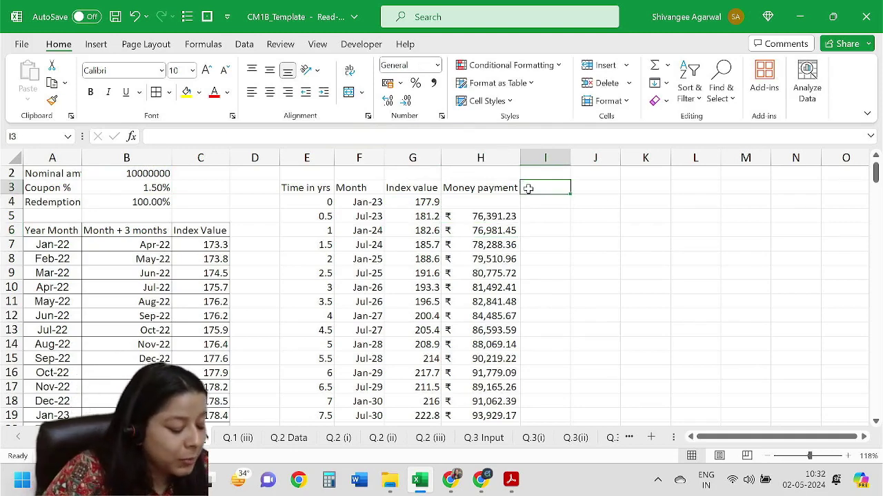
{"action": "type", "text": "PV"}
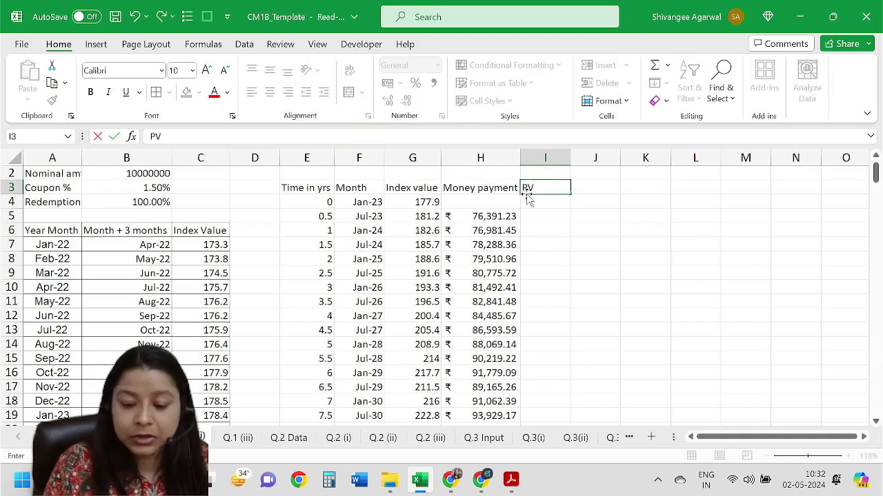
{"action": "key", "text": "Return"}
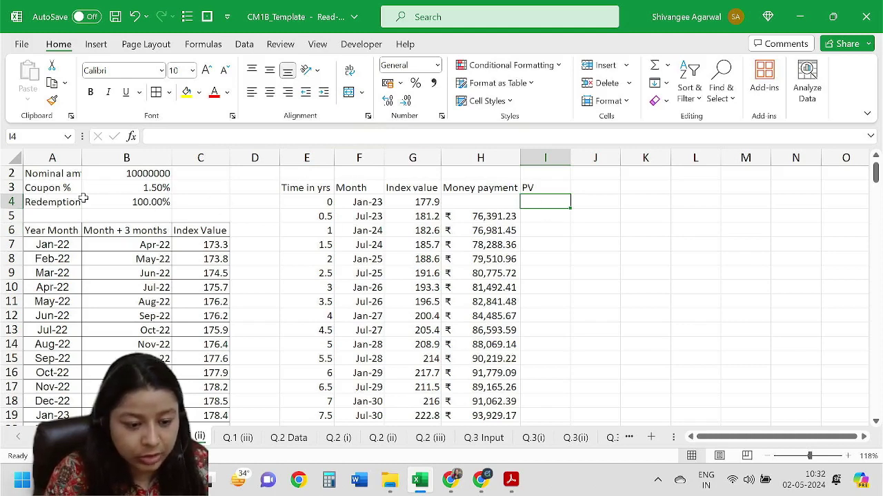
Insert a blank row at row 5 and move the E3:I4 table block down one row
{"action": "left_click", "coordinate": [7, 216]}
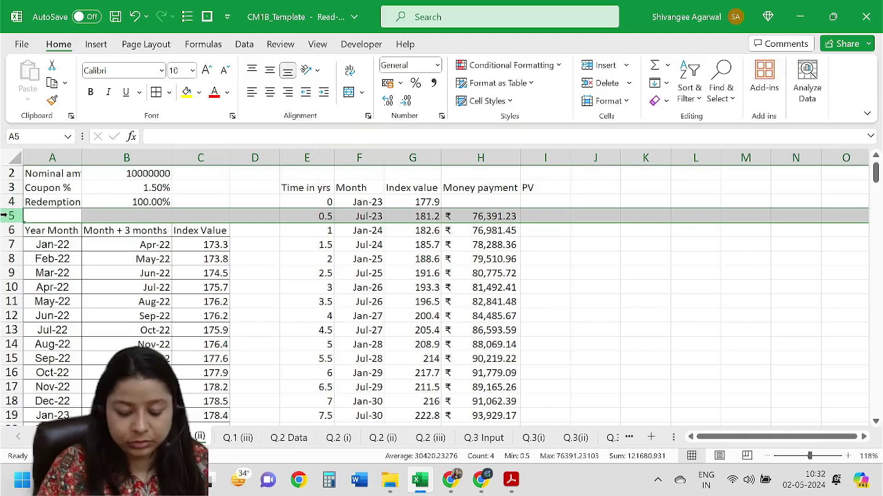
{"action": "key", "text": "ctrl+shift+equal"}
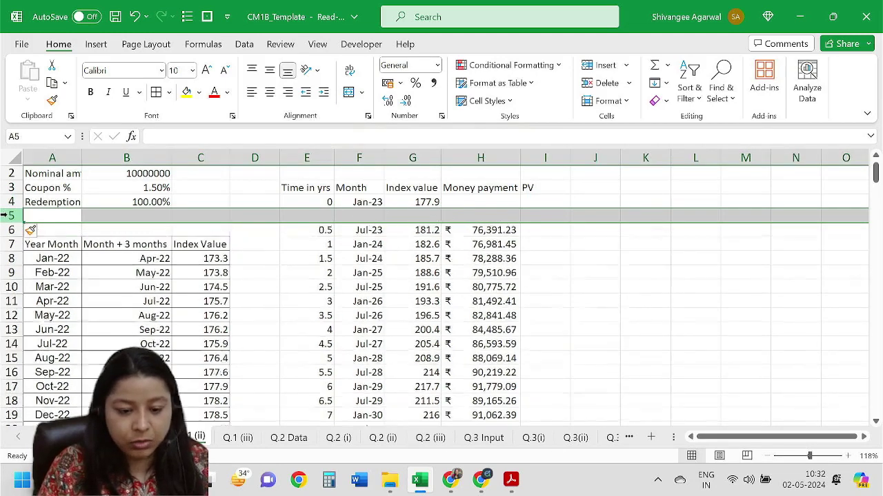
{"action": "left_click", "coordinate": [309, 198]}
{"action": "left_click_drag", "start_coordinate": [310, 192], "coordinate": [547, 197]}
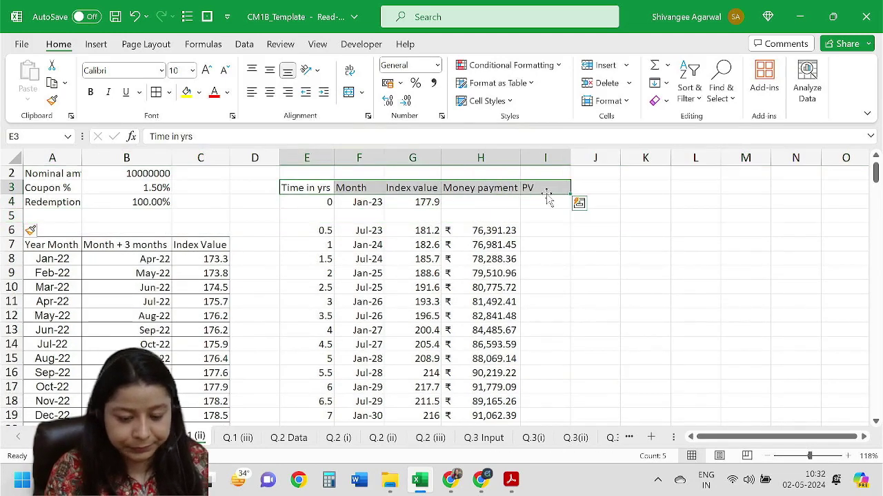
{"action": "key", "text": "shift+Down"}
{"action": "key", "text": "ctrl+c"}
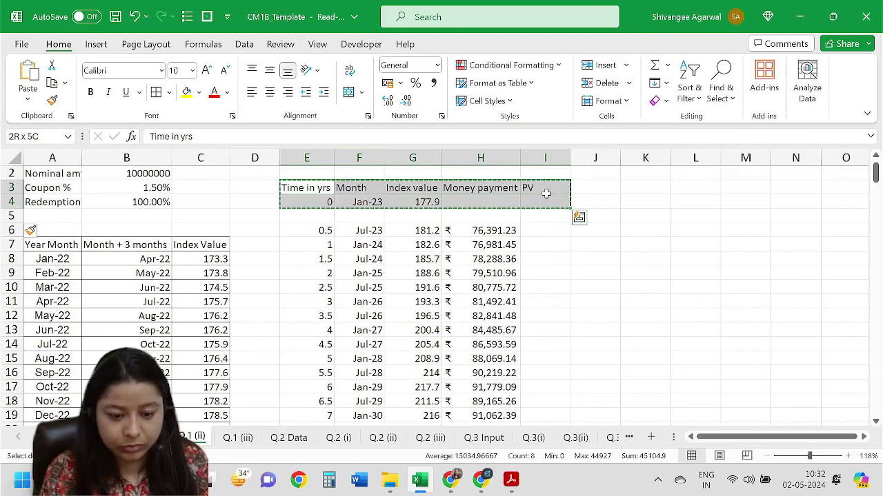
{"action": "key", "text": "Left"}
{"action": "key", "text": "Down"}
{"action": "key", "text": "Right"}
{"action": "key", "text": "ctrl+v"}
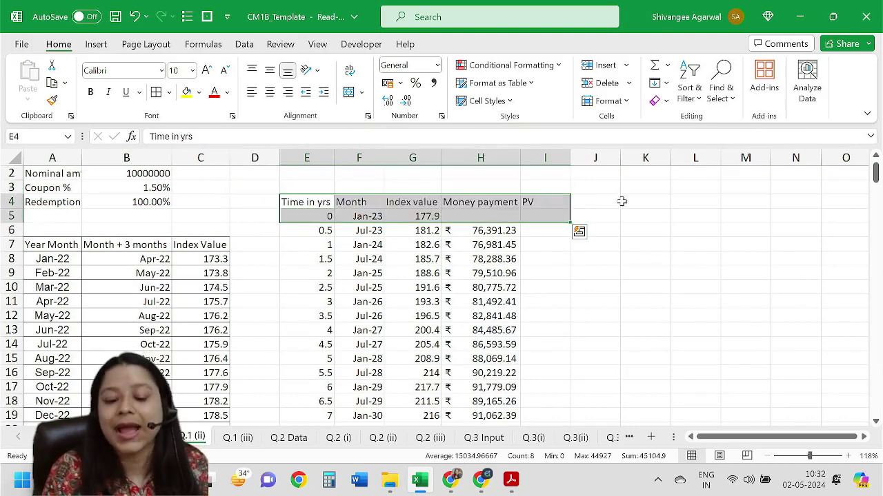
{"action": "left_click", "coordinate": [526, 203]}
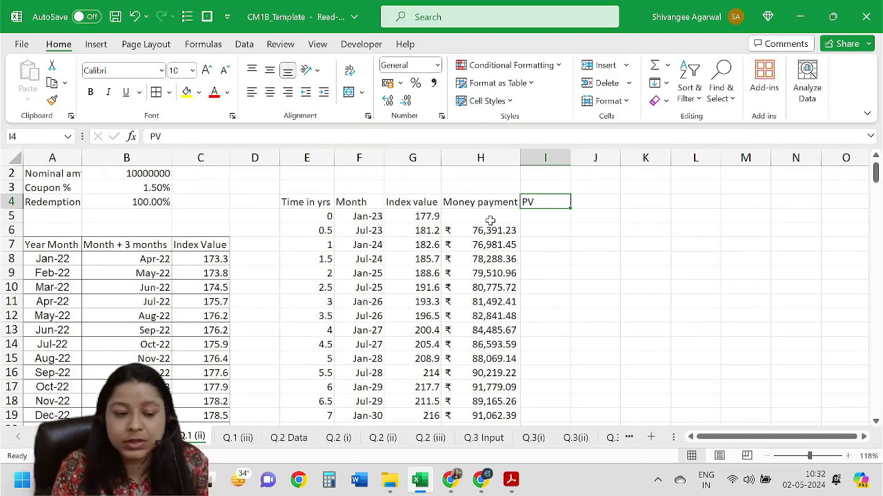
{"action": "left_click", "coordinate": [61, 221]}
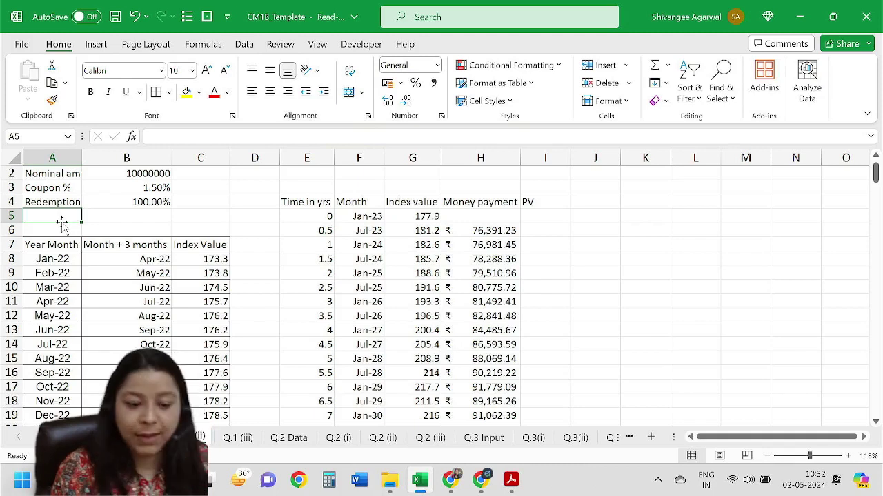
Add a Money yield input of 5% in row 5 of the bond inputs
{"action": "type", "text": "Money"}
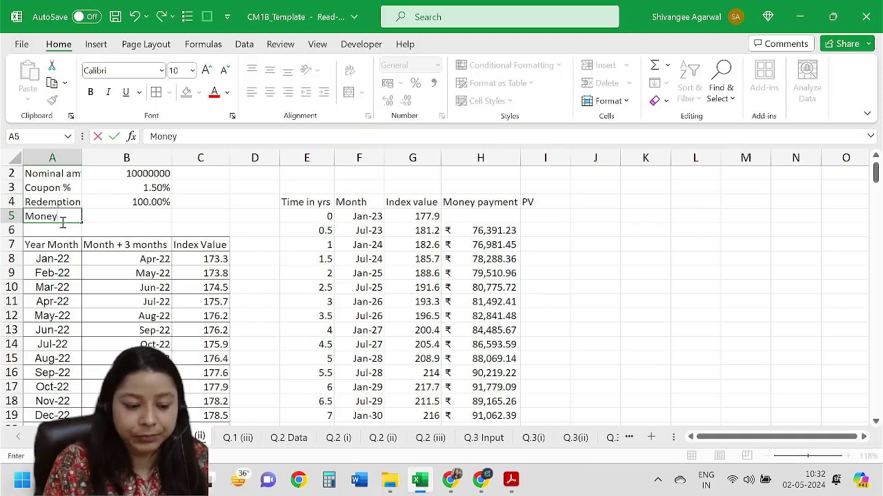
{"action": "type", "text": " yie"}
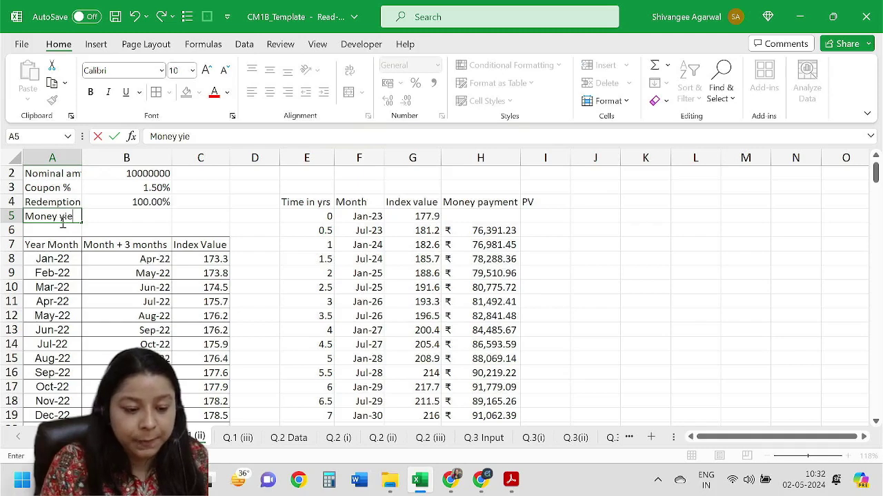
{"action": "type", "text": "l"}
{"action": "key", "text": "BackSpace"}
{"action": "type", "text": "ld"}
{"action": "key", "text": "Tab"}
{"action": "type", "text": "5%"}
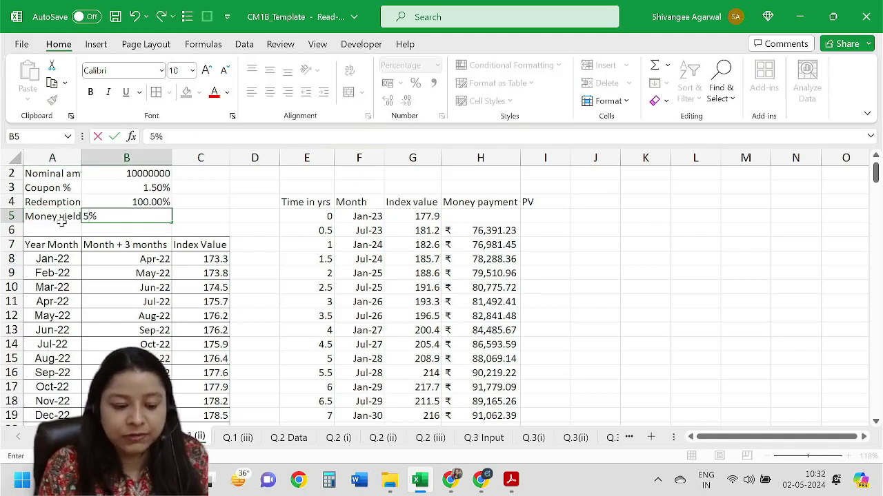
{"action": "key", "text": "Tab"}
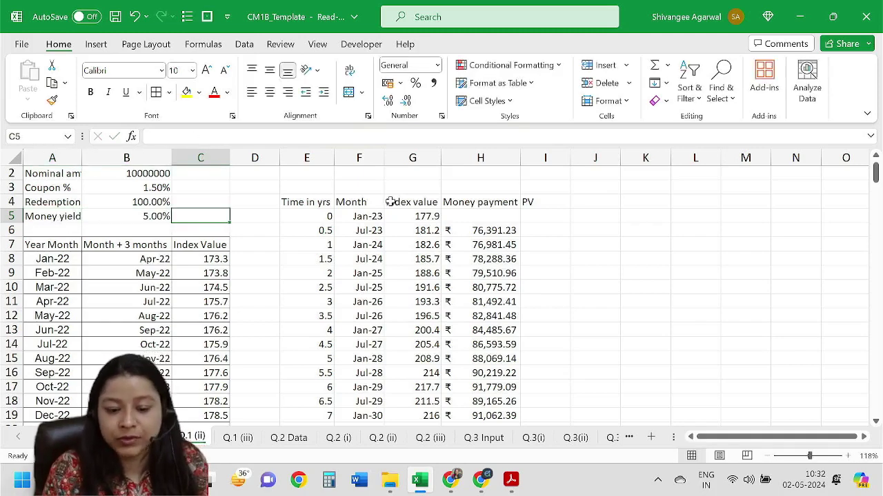
Build the I6 PV formula =H6*(1+$B$5)^- discounting by the time in years
{"action": "left_click", "coordinate": [544, 229]}
{"action": "type", "text": "="}
{"action": "key", "text": "Left"}
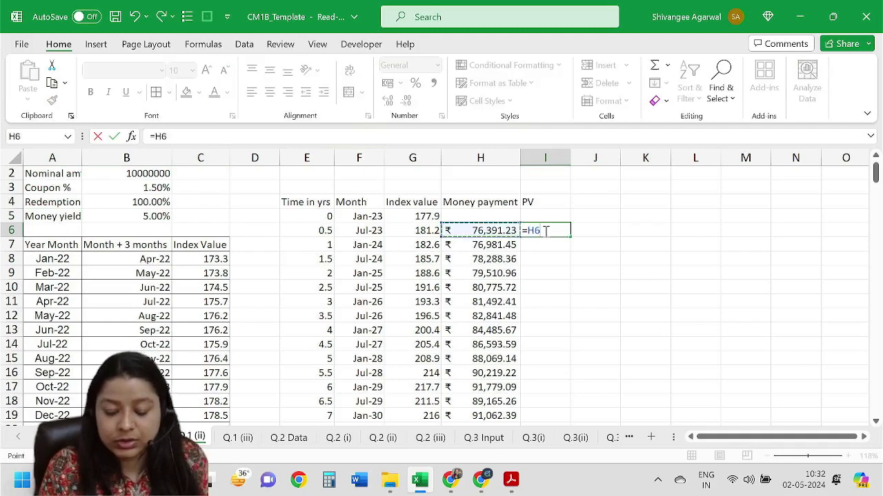
{"action": "type", "text": "*("}
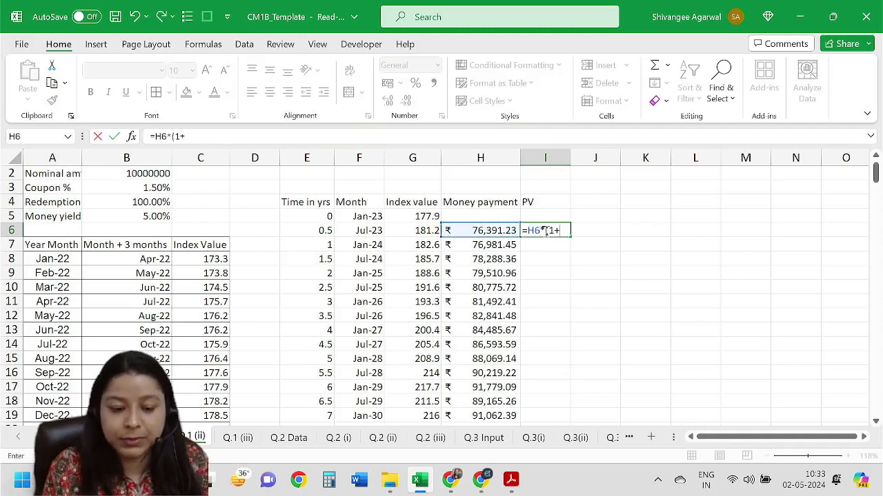
{"action": "type", "text": "1+"}
{"action": "key", "text": "Left"}
{"action": "key", "text": "Left"}
{"action": "key", "text": "Left"}
{"action": "key", "text": "Left"}
{"action": "key", "text": "Left"}
{"action": "key", "text": "Left"}
{"action": "key", "text": "Left"}
{"action": "key", "text": "Left"}
{"action": "key", "text": "Right"}
{"action": "key", "text": "Up"}
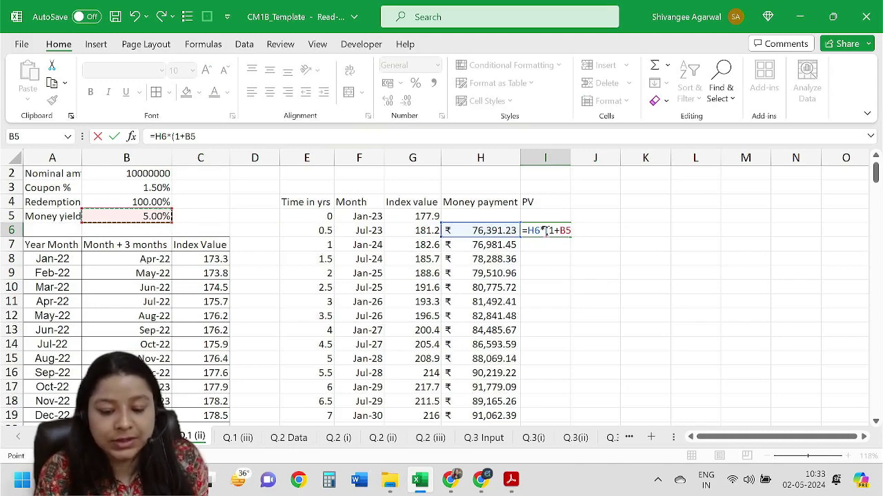
{"action": "key", "text": "F4"}
{"action": "type", "text": ")"}
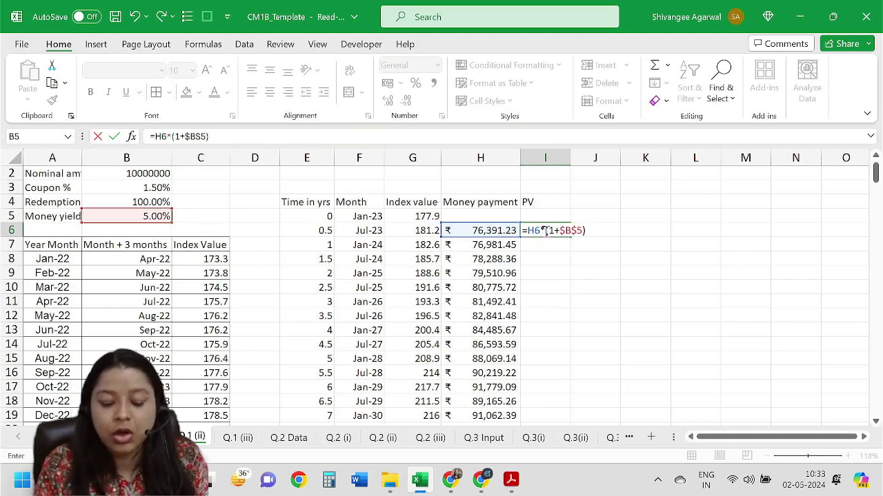
{"action": "type", "text": "^-"}
{"action": "key", "text": "Left"}
{"action": "key", "text": "Left"}
{"action": "key", "text": "Left"}
{"action": "key", "text": "Left"}
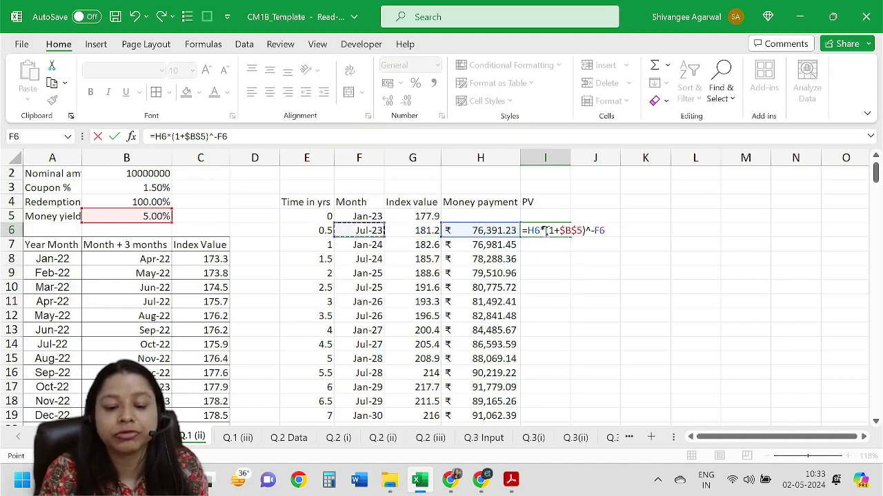
Commit the I6 PV formula, fill it down to I35, and apply ₹ English (India) accounting format
{"action": "key", "text": "Return"}
{"action": "right_click", "coordinate": [545, 233]}
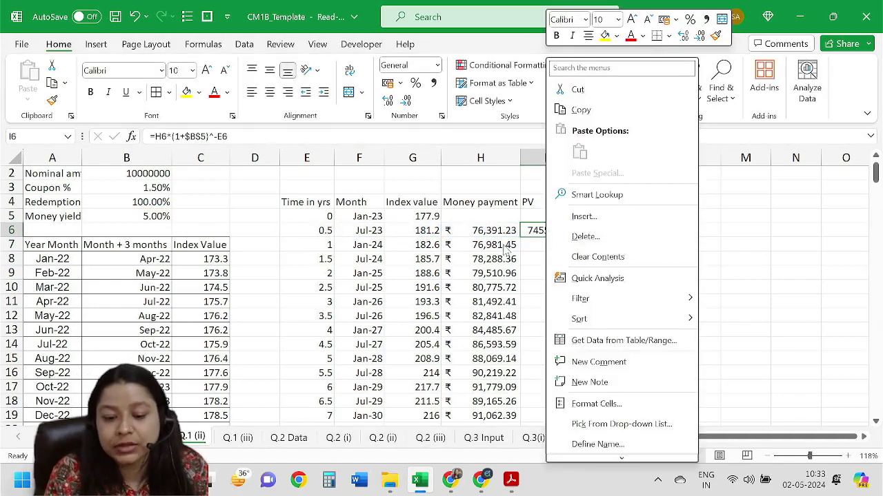
{"action": "key", "text": "Escape"}
{"action": "double_click", "coordinate": [569, 237]}
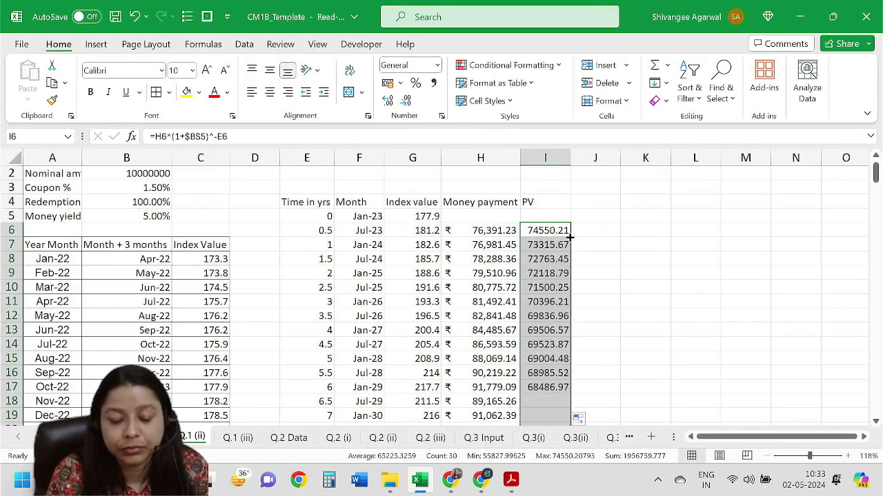
{"action": "left_click", "coordinate": [401, 83]}
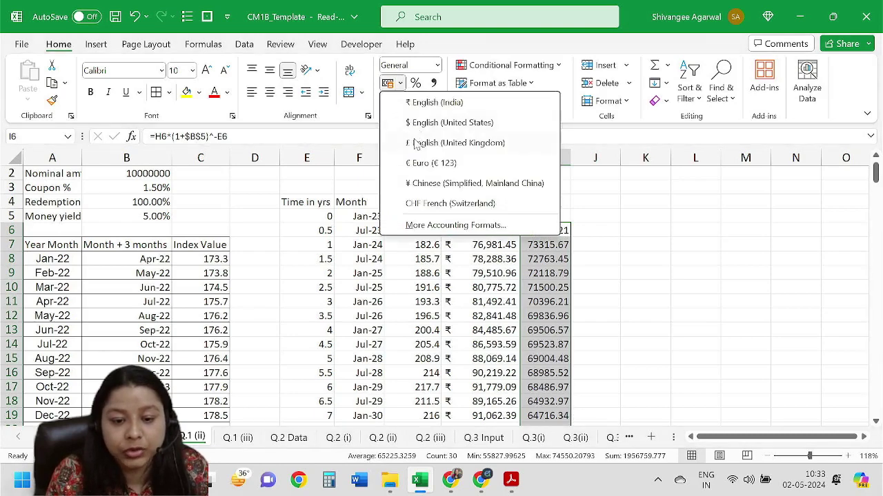
{"action": "left_click", "coordinate": [419, 103]}
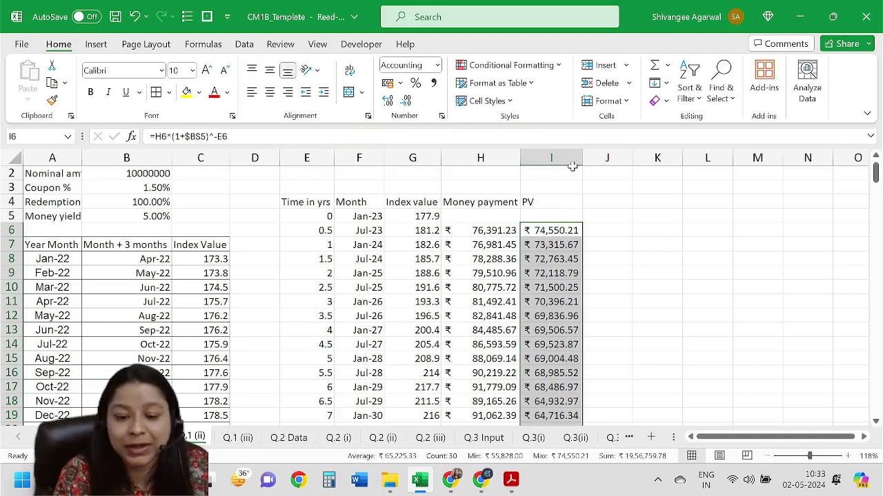
Enter =SUM(I6:I35) in I2 to total the PVs
{"action": "left_click", "coordinate": [538, 174]}
{"action": "type", "text": "=sum("}
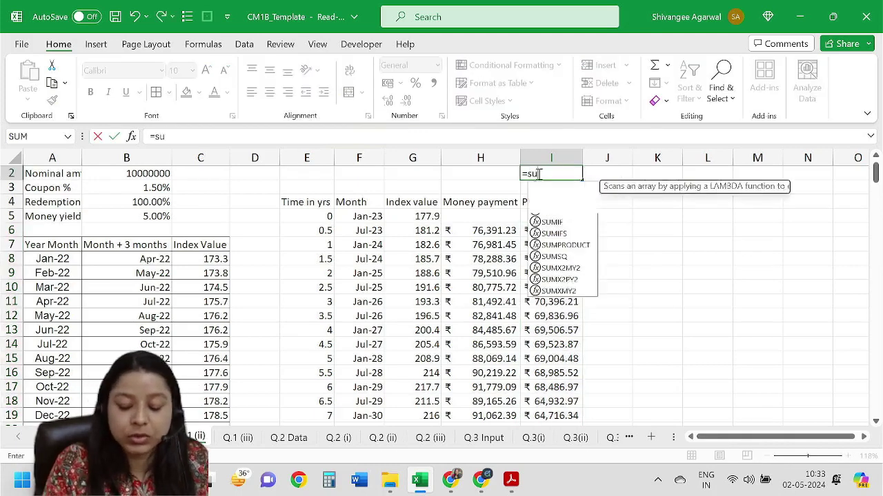
{"action": "key", "text": "Down"}
{"action": "key", "text": "Down"}
{"action": "key", "text": "Down"}
{"action": "key", "text": "Down"}
{"action": "key", "text": "ctrl+shift+Down"}
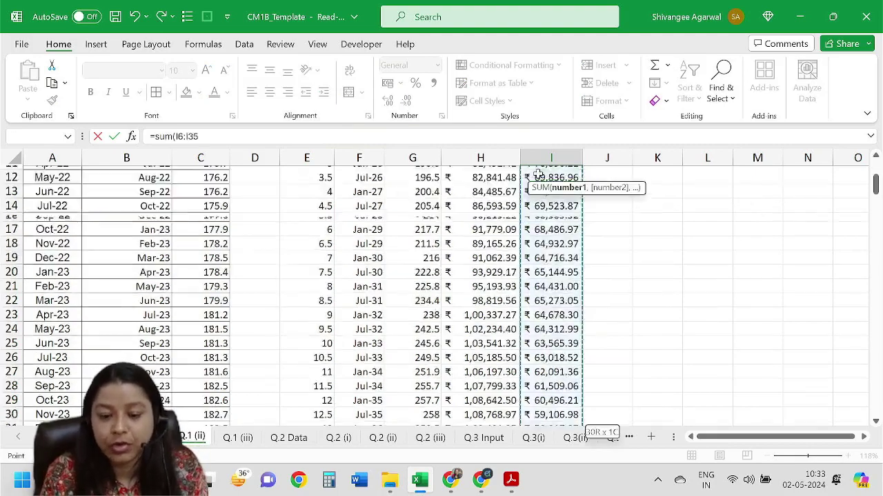
{"action": "type", "text": ")"}
{"action": "key", "text": "Return"}
{"action": "key", "text": "Up"}
{"action": "key", "text": "Up"}
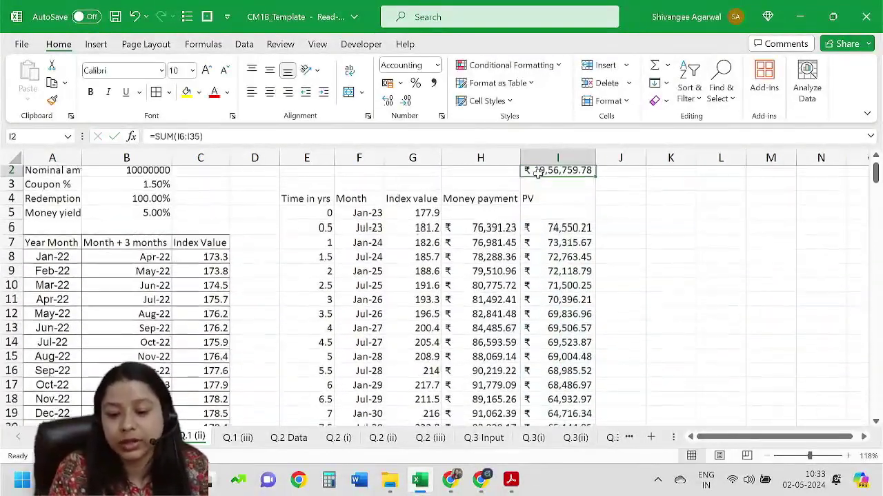
Label H2 'Total PV' and check the payment formulas down to the final one in H35
{"action": "left_click", "coordinate": [485, 189]}
{"action": "type", "text": "Total PV"}
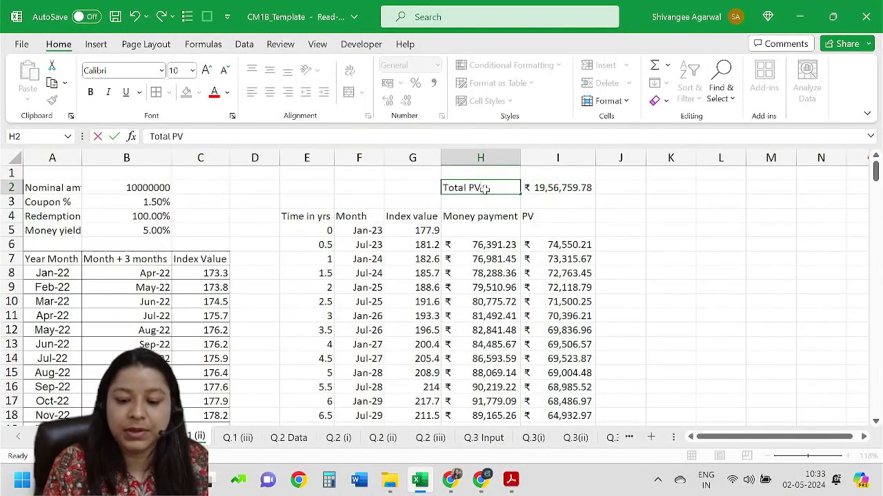
{"action": "key", "text": "Return"}
{"action": "key", "text": "Up"}
{"action": "key", "text": "Right"}
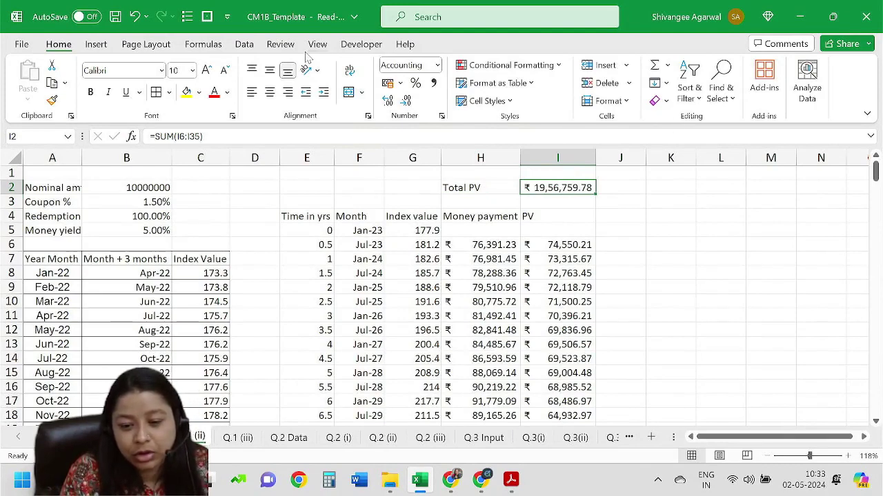
{"action": "left_click", "coordinate": [486, 255]}
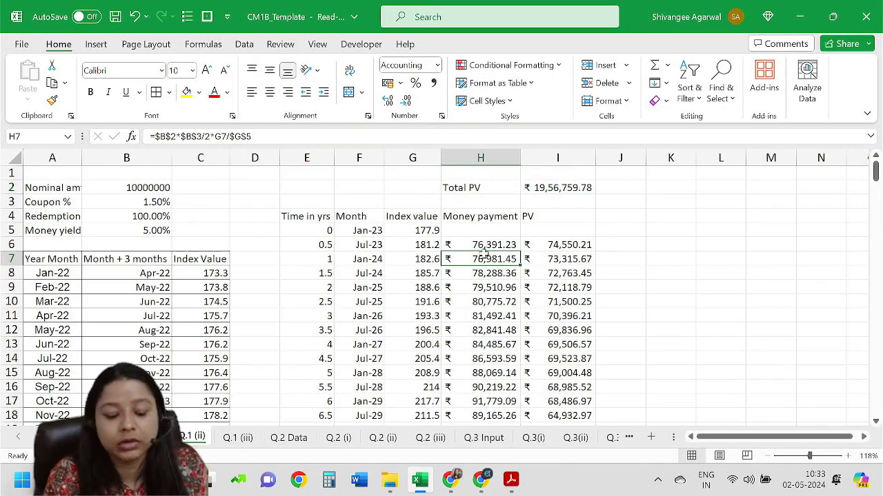
{"action": "key", "text": "ctrl+Down"}
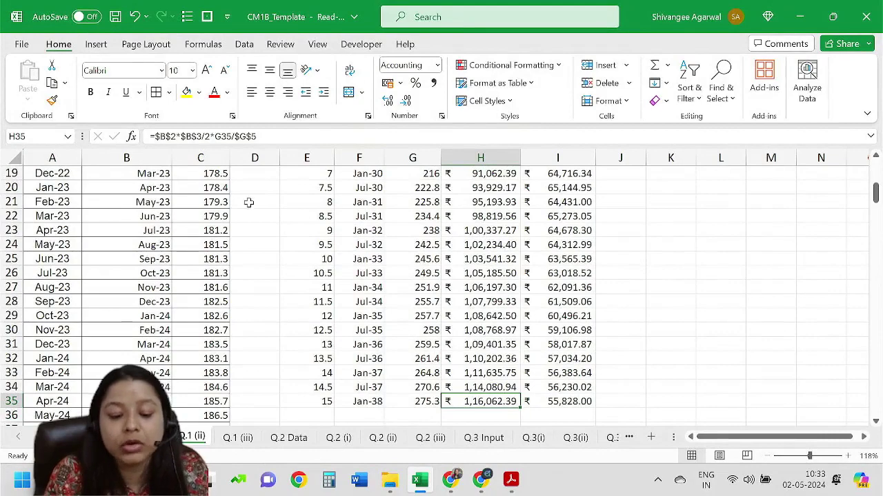
{"action": "scroll", "coordinate": [353, 421], "scroll_direction": "down", "scroll_amount": 1}
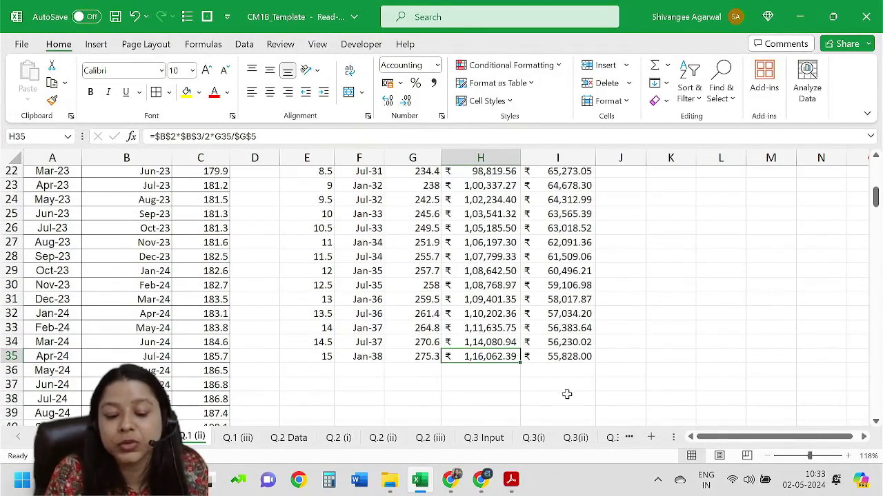
Change H35 to =$B$2*(1+$B$3/2)*G35/$G$5 so the final payment includes redemption
{"action": "left_click", "coordinate": [156, 136]}
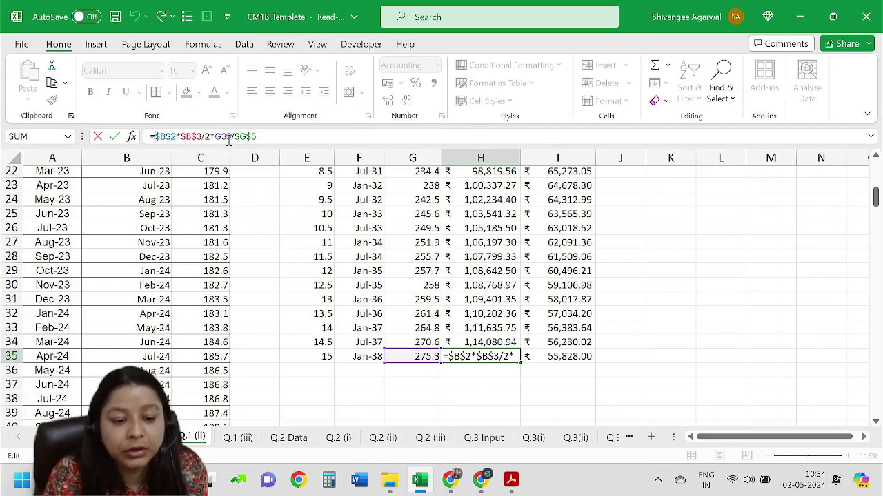
{"action": "left_click", "coordinate": [182, 136]}
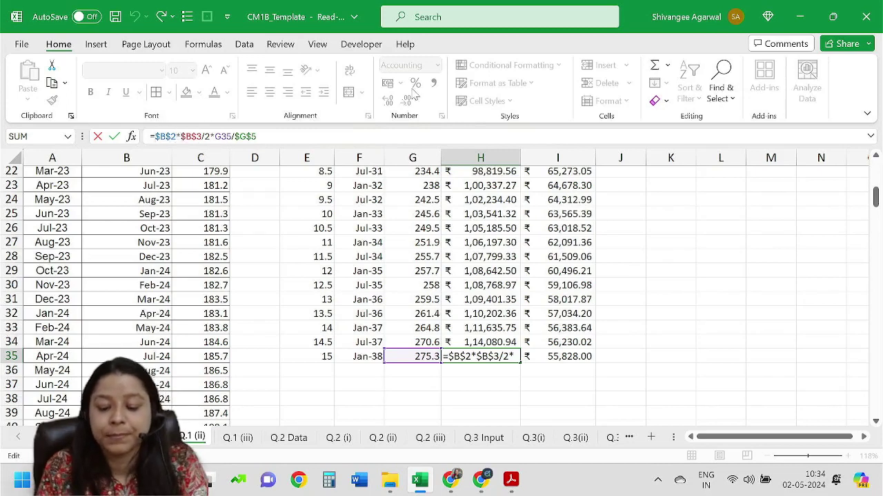
{"action": "type", "text": "(1+"}
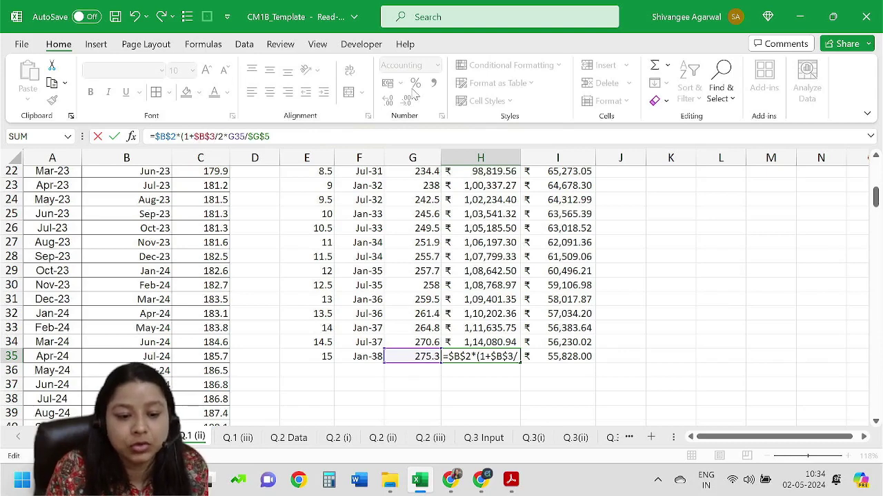
{"action": "key", "text": "Right"}
{"action": "key", "text": "Right"}
{"action": "key", "text": "Right"}
{"action": "key", "text": "Right"}
{"action": "key", "text": "Right"}
{"action": "key", "text": "Right"}
{"action": "type", "text": ")"}
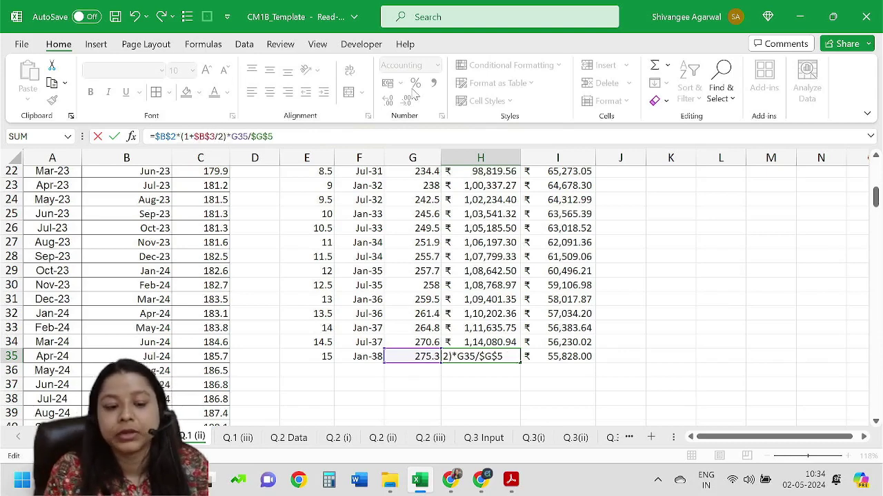
{"action": "left_click_drag", "start_coordinate": [177, 136], "coordinate": [276, 137]}
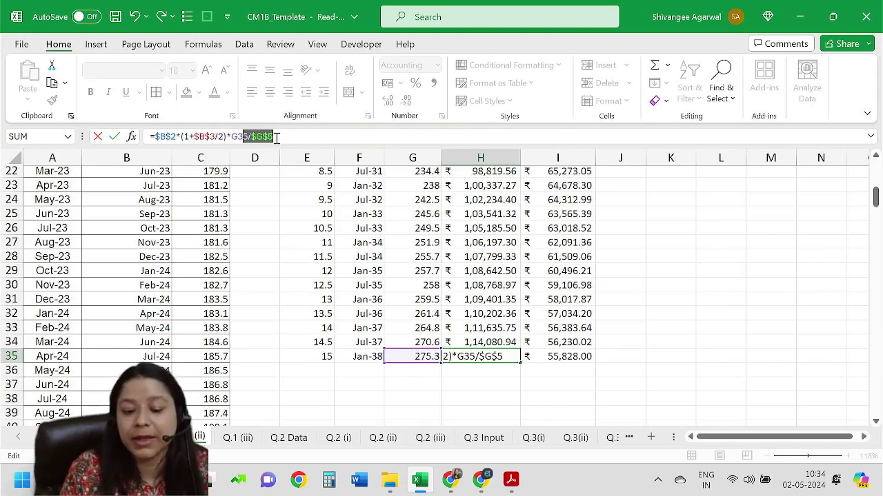
{"action": "key", "text": "ctrl+Return"}
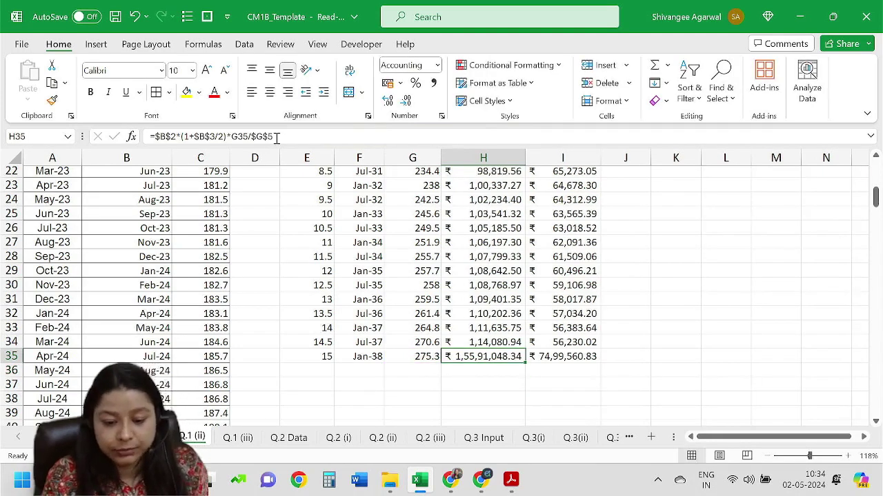
{"action": "key", "text": "ctrl+Up"}
{"action": "key", "text": "ctrl+Up"}
{"action": "key", "text": "Right"}
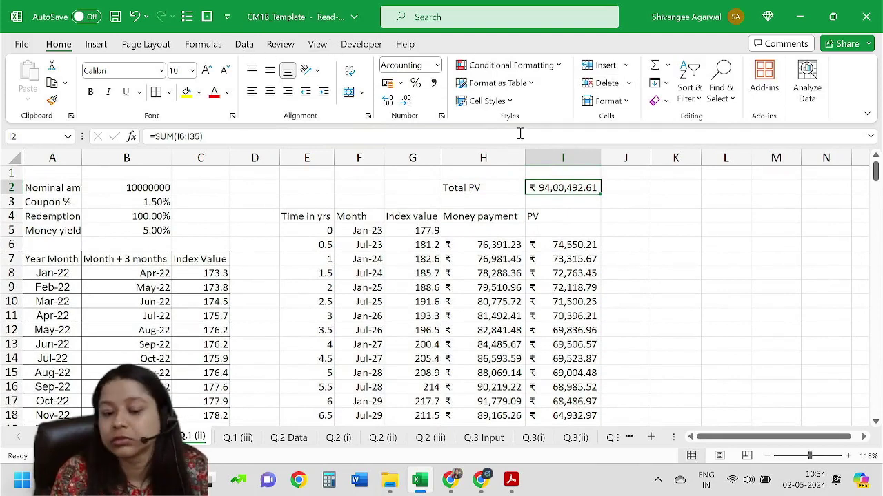
Fill the final money payment cell H35 with yellow
{"action": "left_click", "coordinate": [447, 239]}
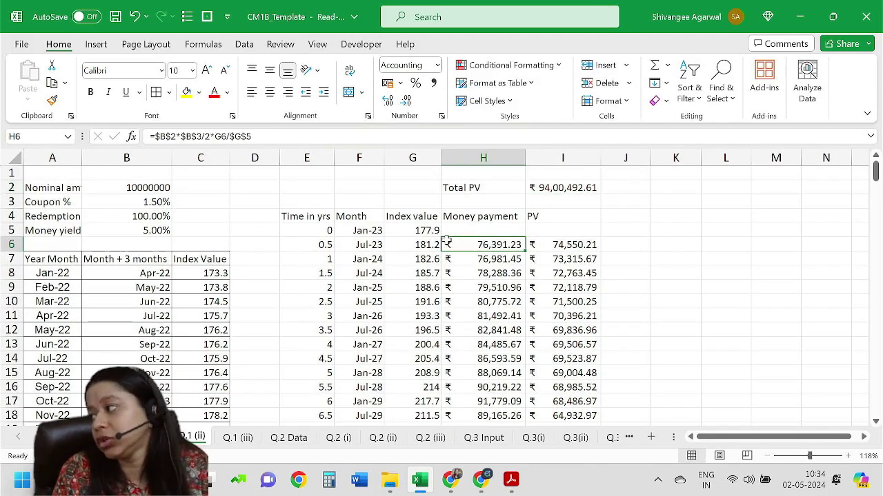
{"action": "key", "text": "ctrl+Down"}
{"action": "key", "text": "Down"}
{"action": "key", "text": "Down"}
{"action": "key", "text": "Up"}
{"action": "key", "text": "Up"}
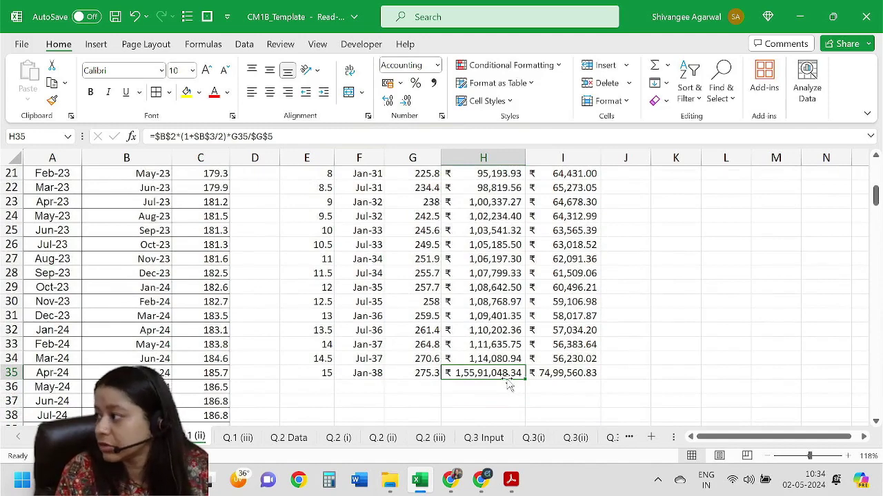
{"action": "key", "text": "ctrl+Up"}
{"action": "key", "text": "ctrl+Up"}
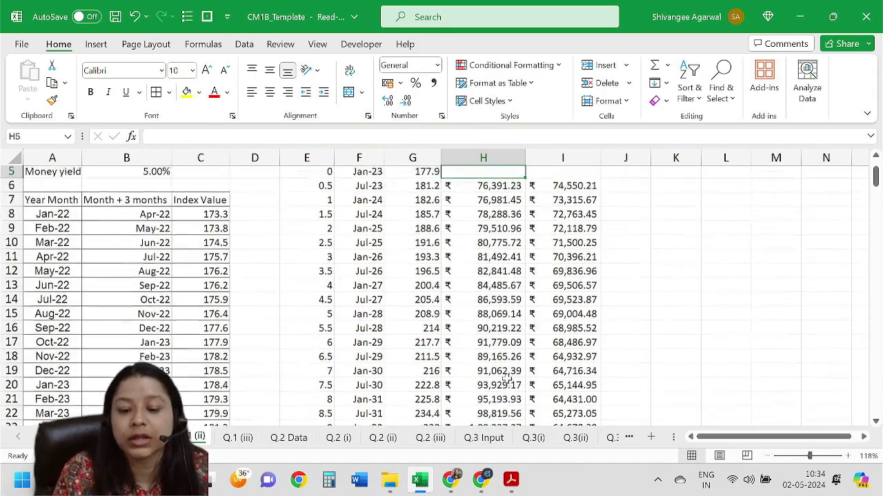
{"action": "key", "text": "ctrl+Up"}
{"action": "key", "text": "ctrl+Down"}
{"action": "key", "text": "ctrl+Down"}
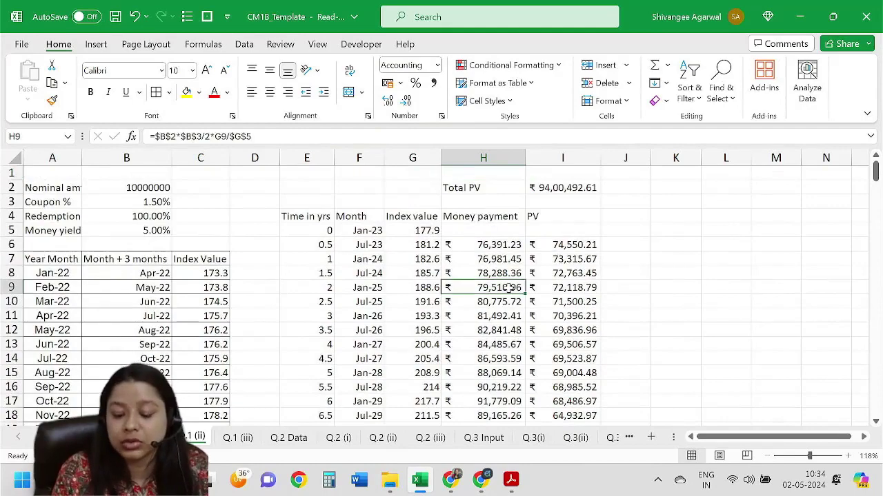
{"action": "scroll", "coordinate": [455, 285], "scroll_direction": "down", "scroll_amount": 1}
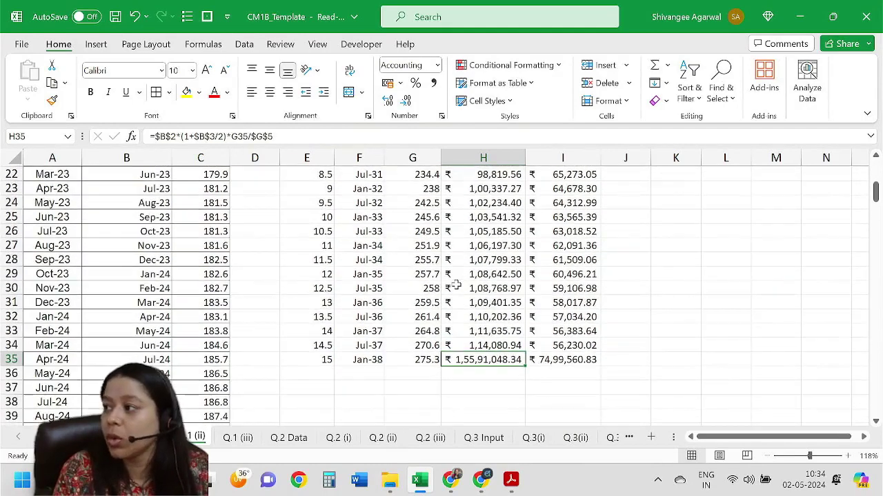
{"action": "left_click", "coordinate": [186, 92]}
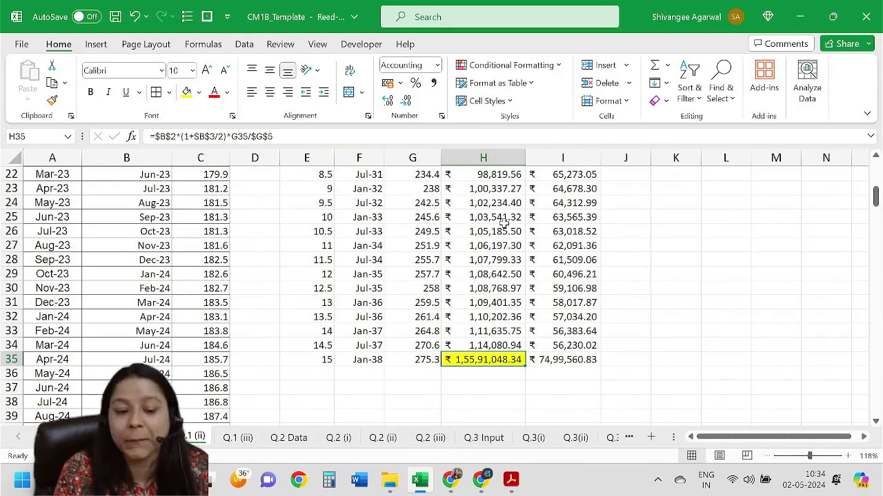
Select the Total PV in I2 and bring up the Data tools
{"action": "key", "text": "ctrl+Up"}
{"action": "scroll", "coordinate": [564, 196], "scroll_direction": "up", "scroll_amount": 2}
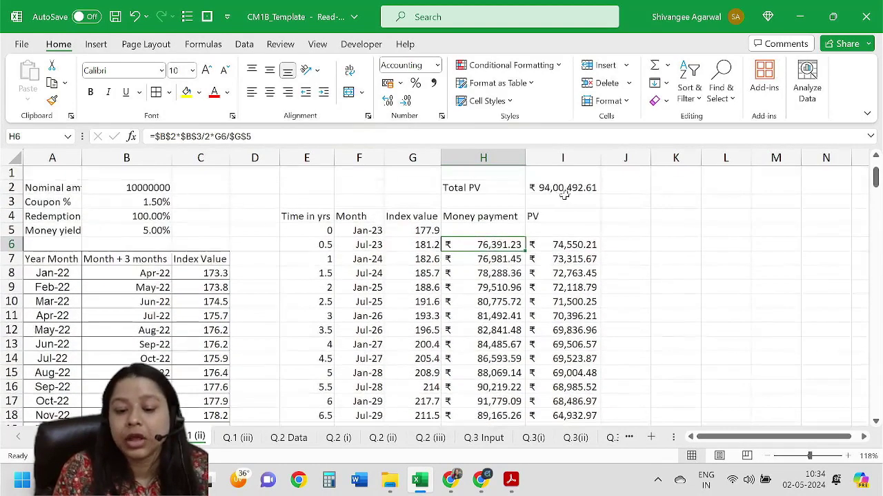
{"action": "left_click", "coordinate": [564, 190]}
{"action": "left_click", "coordinate": [257, 50]}
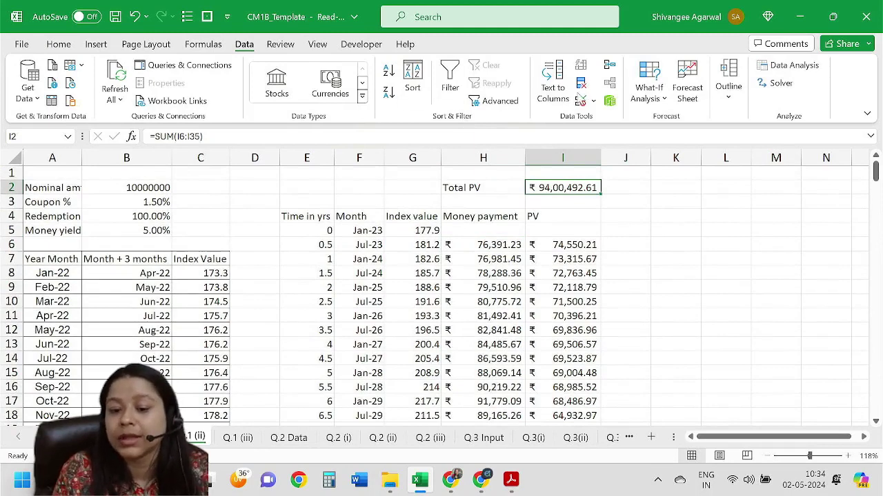
Goal Seek I2 to the nominal 10000000 by changing B5, then autofit column I
{"action": "left_click", "coordinate": [648, 91]}
{"action": "left_click", "coordinate": [663, 138]}
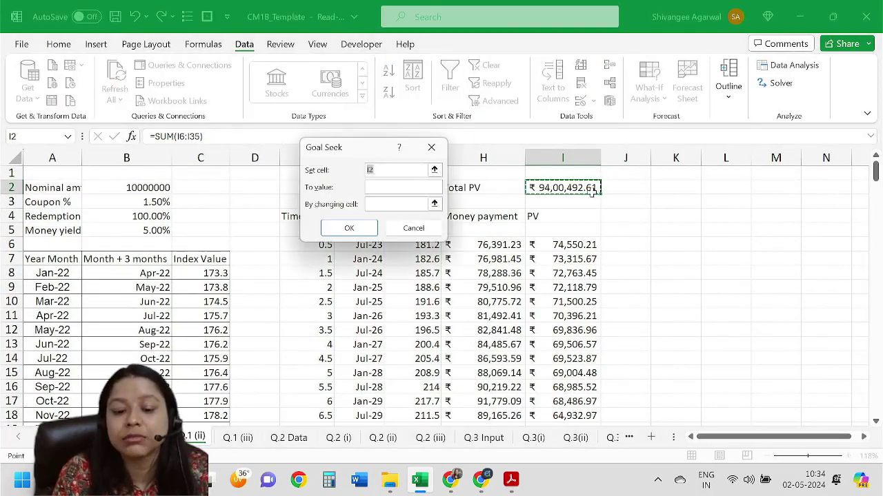
{"action": "left_click", "coordinate": [385, 185]}
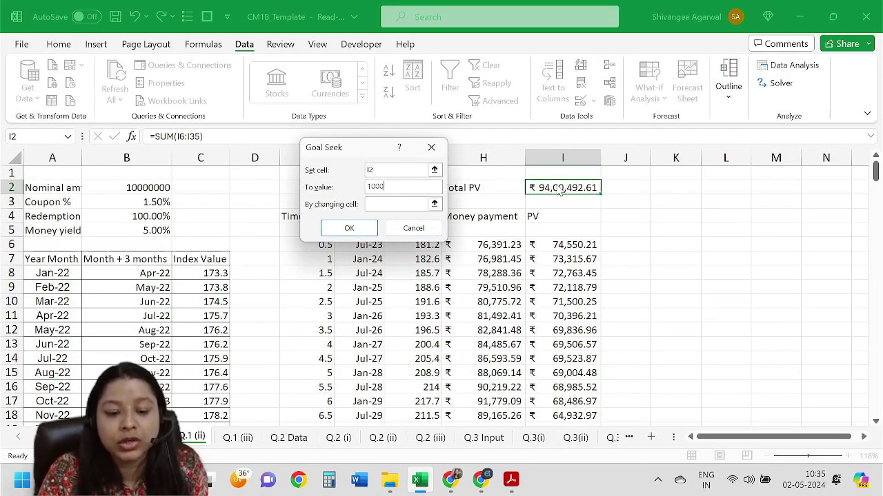
{"action": "type", "text": "10000000"}
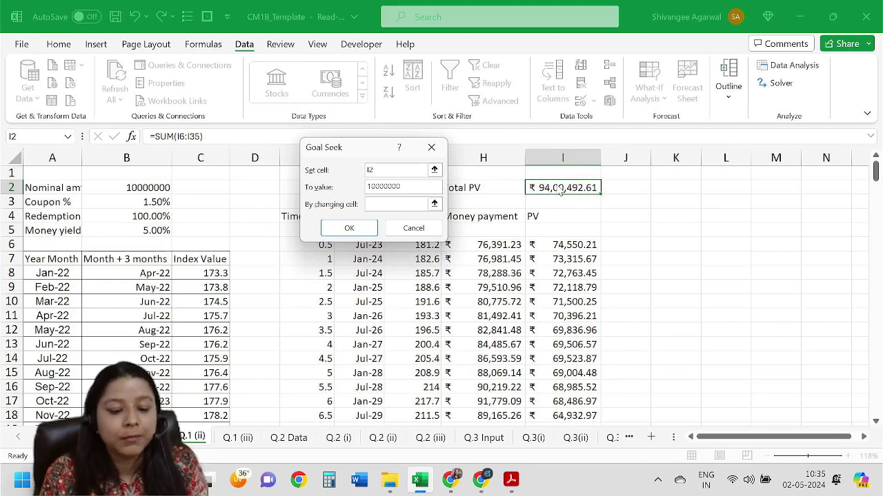
{"action": "left_click", "coordinate": [157, 230]}
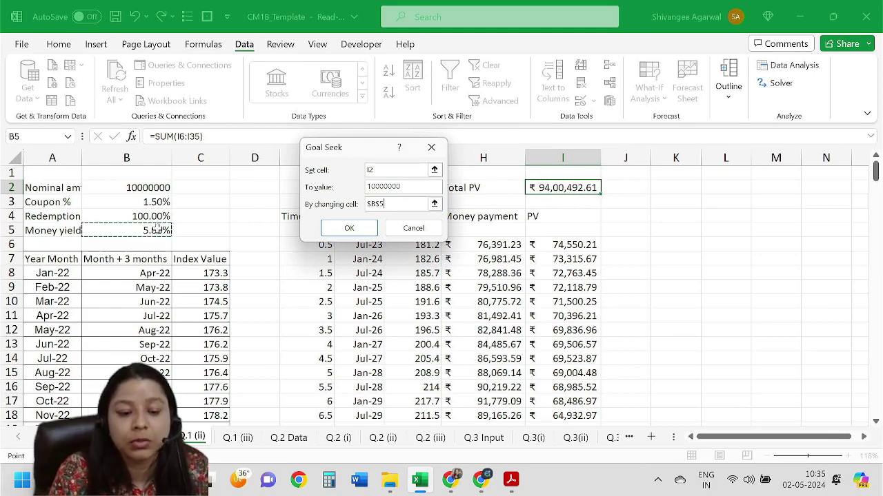
{"action": "left_click", "coordinate": [348, 228]}
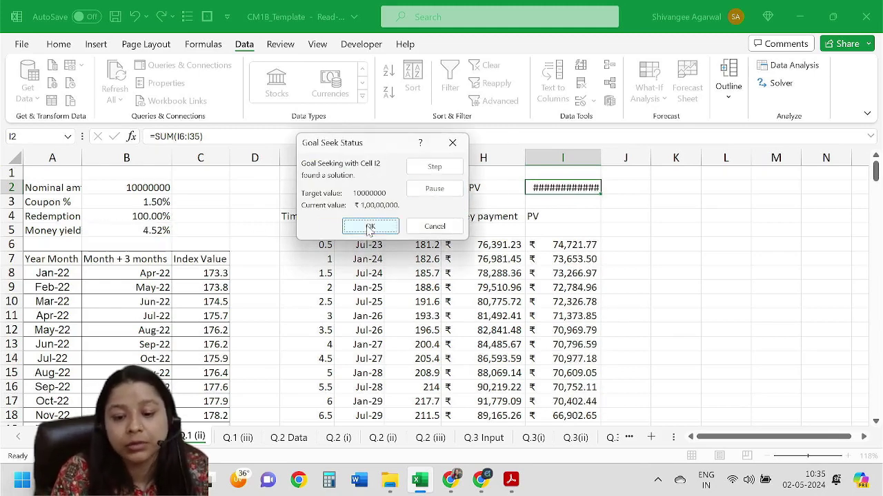
{"action": "left_click", "coordinate": [370, 228]}
{"action": "double_click", "coordinate": [600, 158]}
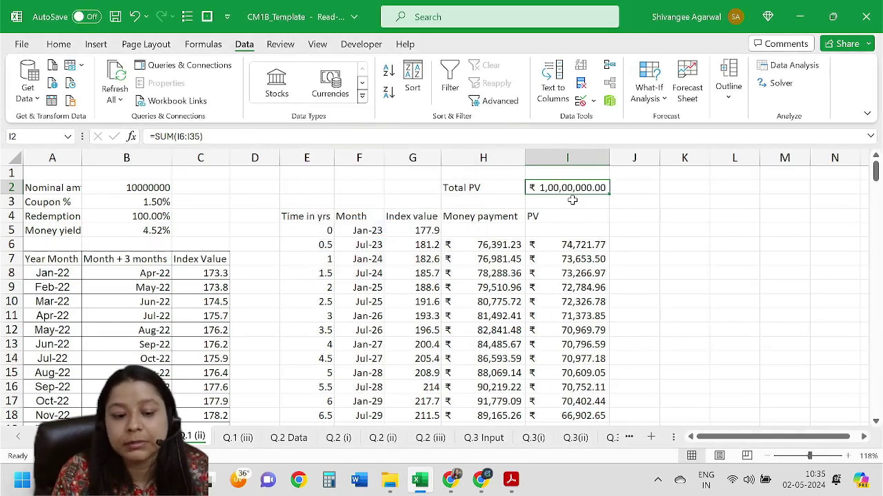
{"action": "left_click", "coordinate": [145, 227]}
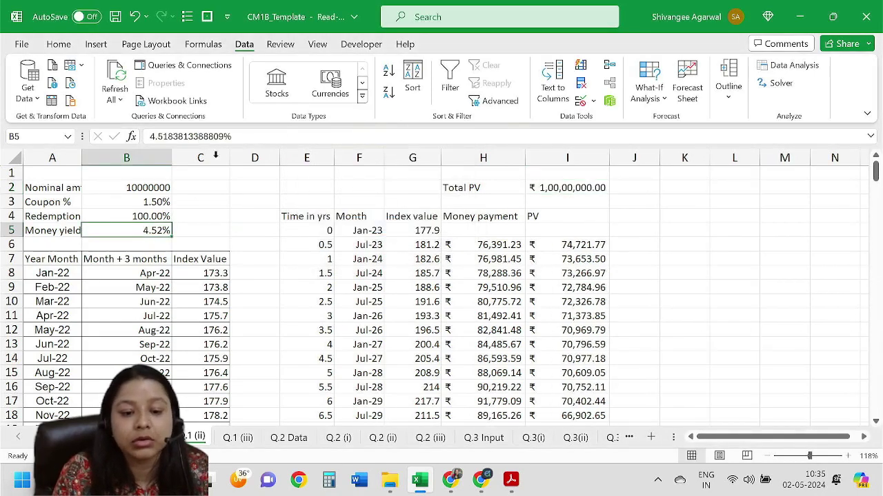
Show the money yield to three decimals (4.518%) and autofit column A
{"action": "left_click", "coordinate": [63, 44]}
{"action": "left_click", "coordinate": [389, 101]}
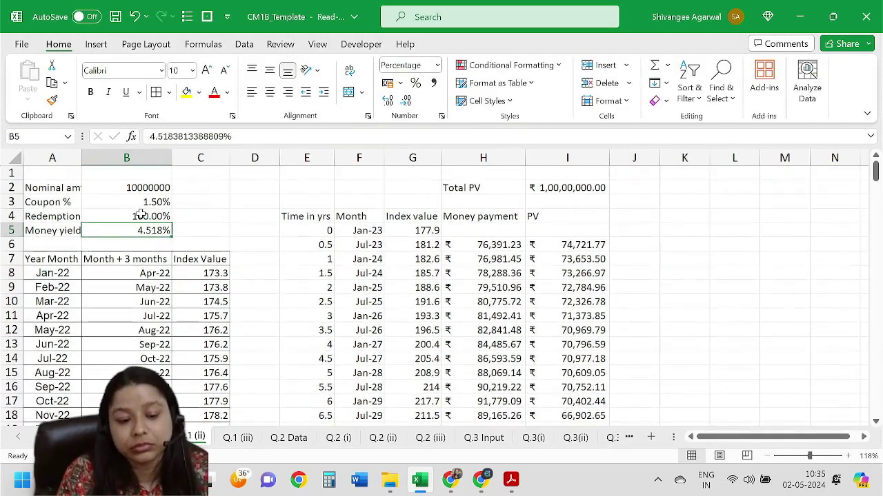
{"action": "left_click", "coordinate": [180, 228]}
{"action": "double_click", "coordinate": [82, 157]}
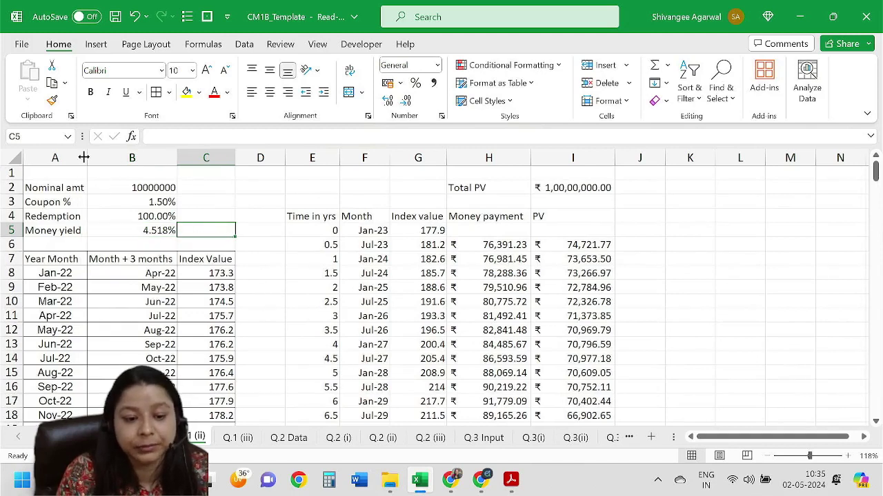
Move the input block A2:B5 up to start at A1
{"action": "left_click_drag", "start_coordinate": [68, 184], "coordinate": [140, 231]}
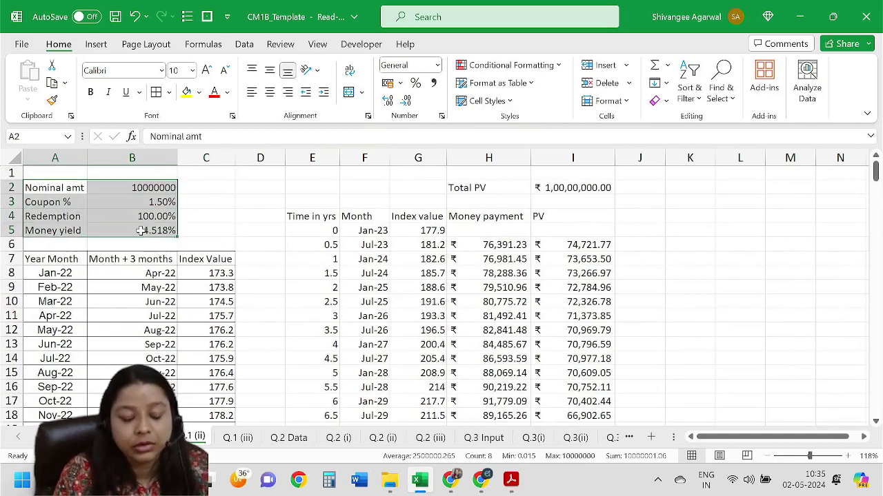
{"action": "key", "text": "ctrl+x"}
{"action": "key", "text": "Up"}
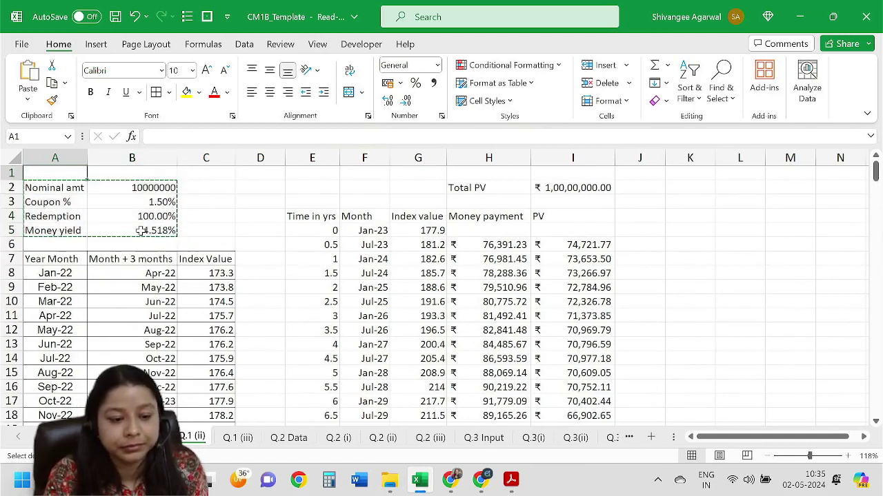
{"action": "key", "text": "ctrl+v"}
{"action": "left_click", "coordinate": [141, 231]}
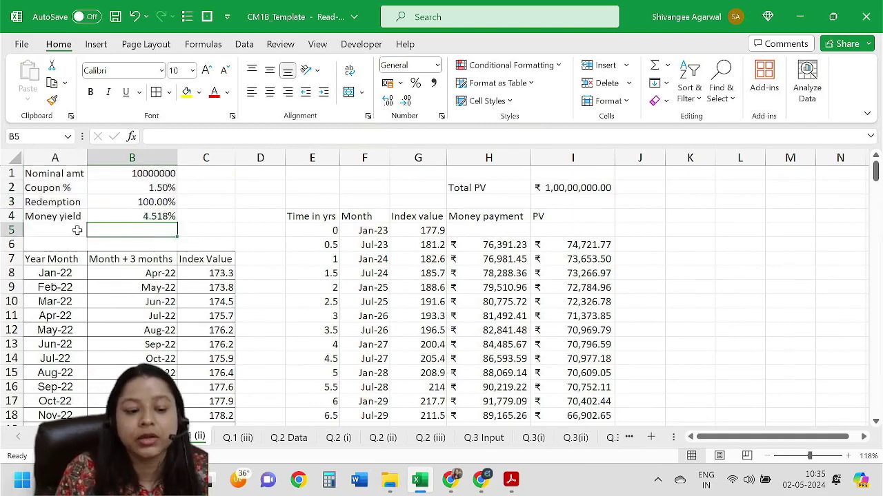
Label A5 'Real yield' beneath the Money yield
{"action": "left_click", "coordinate": [74, 231]}
{"action": "type", "text": "redemptional"}
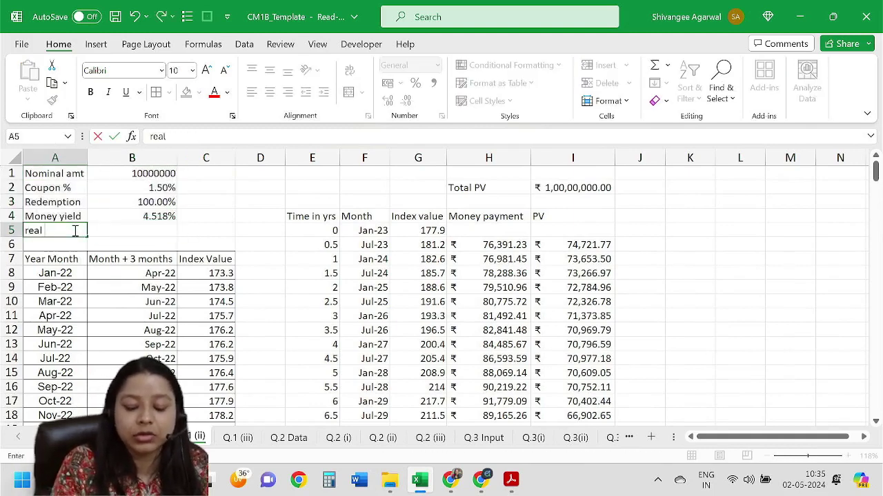
{"action": "type", "text": " yiel"}
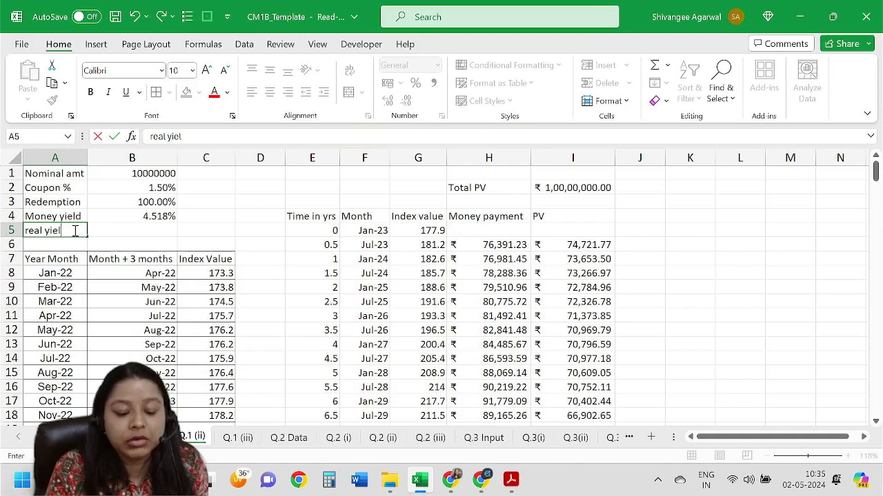
{"action": "type", "text": "d"}
{"action": "key", "text": "Return"}
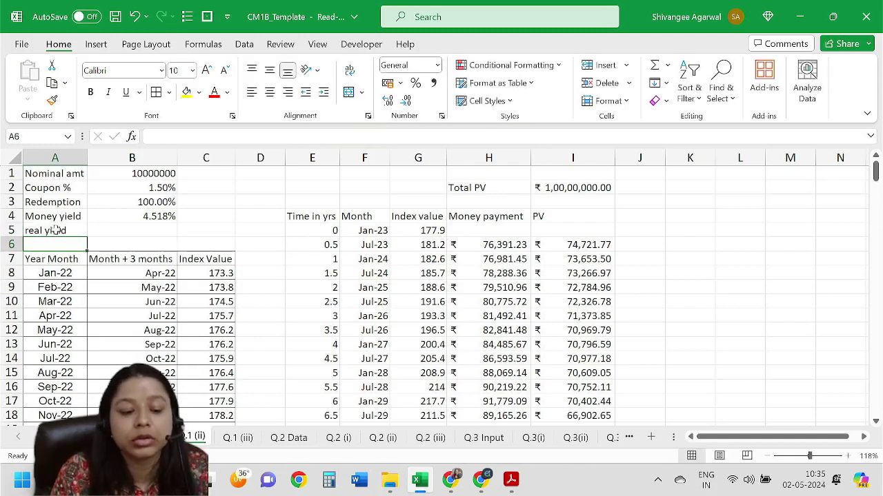
{"action": "left_click", "coordinate": [55, 231]}
{"action": "left_click", "coordinate": [153, 135]}
{"action": "key", "text": "BackSpace"}
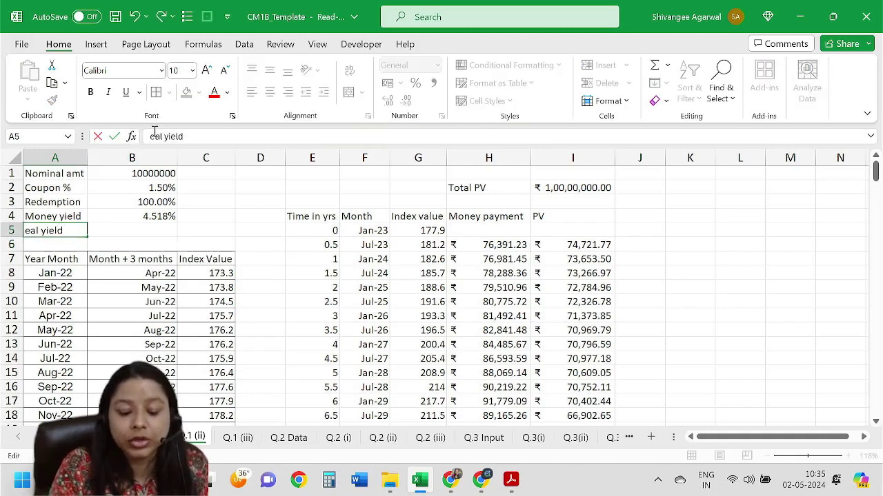
{"action": "type", "text": "R"}
{"action": "key", "text": "Return"}
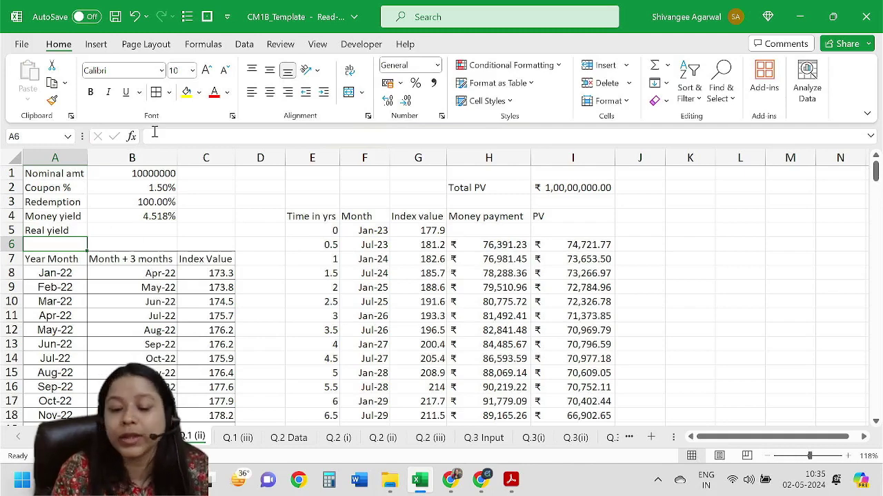
{"action": "left_click", "coordinate": [488, 233]}
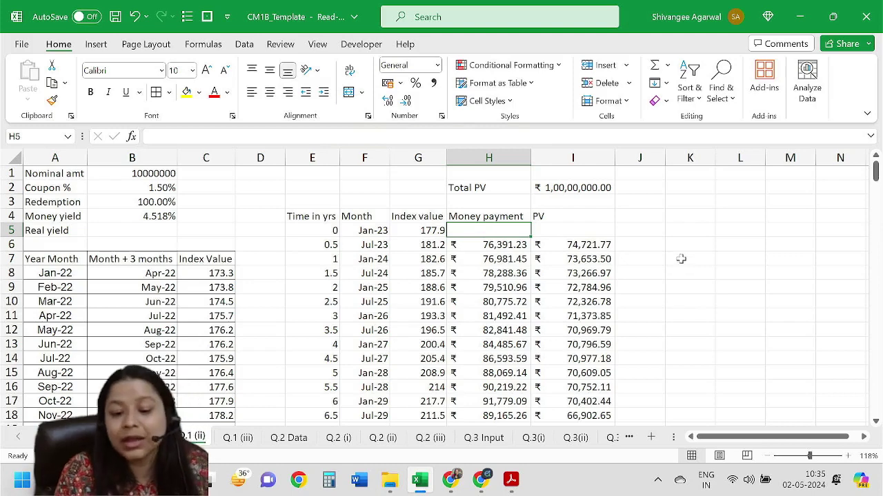
Rename G4 to 'Index value (with lag)' and wrap the row 4 headers
{"action": "left_click", "coordinate": [635, 219]}
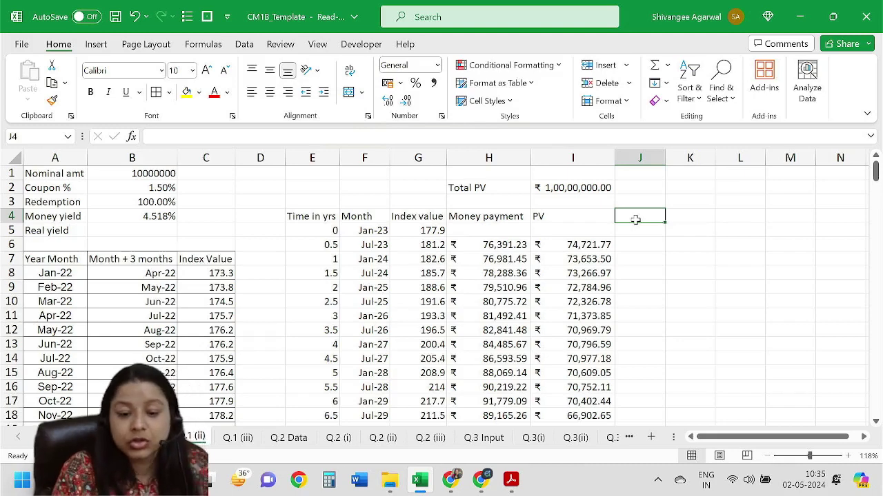
{"action": "left_click", "coordinate": [417, 218]}
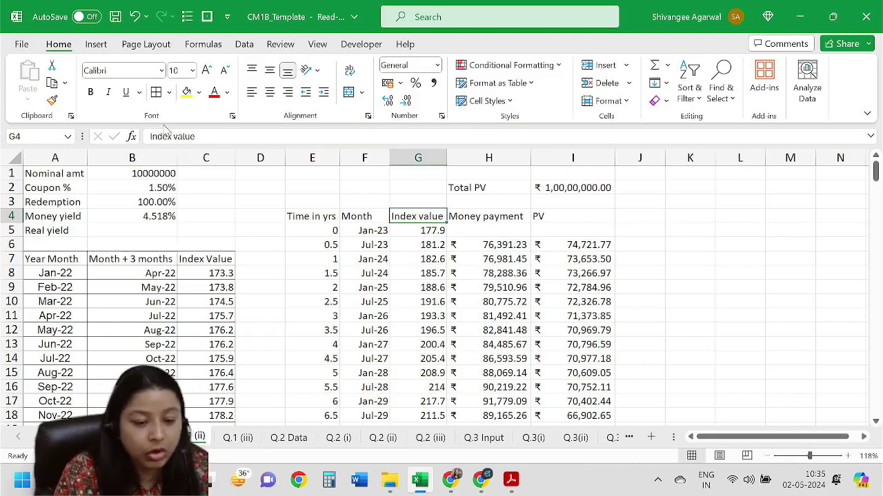
{"action": "left_click", "coordinate": [199, 137]}
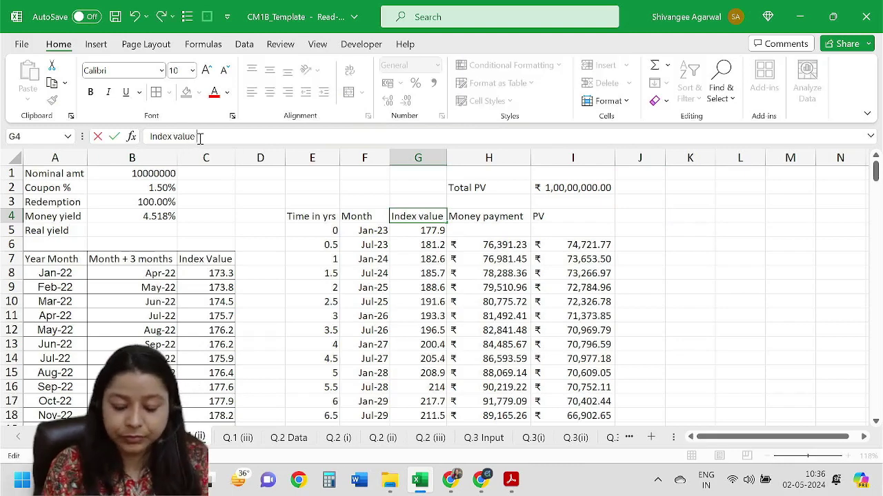
{"action": "type", "text": "(with lag"}
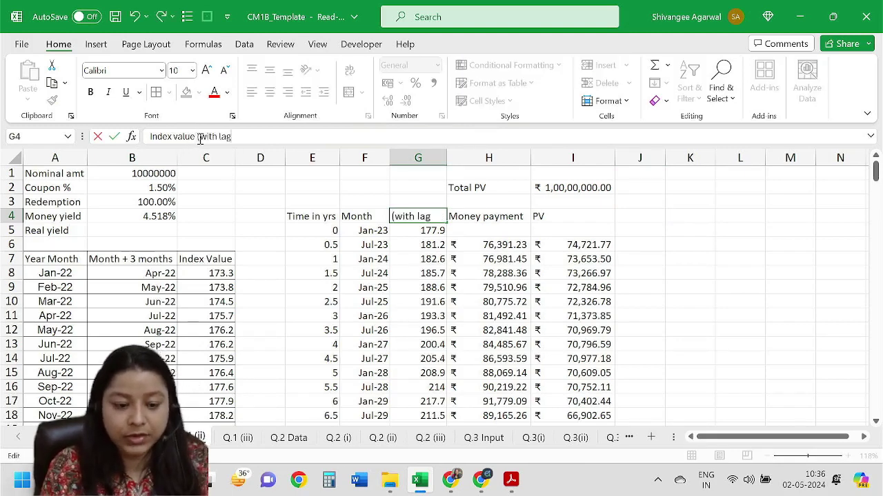
{"action": "type", "text": ")"}
{"action": "key", "text": "Return"}
{"action": "key", "text": "Up"}
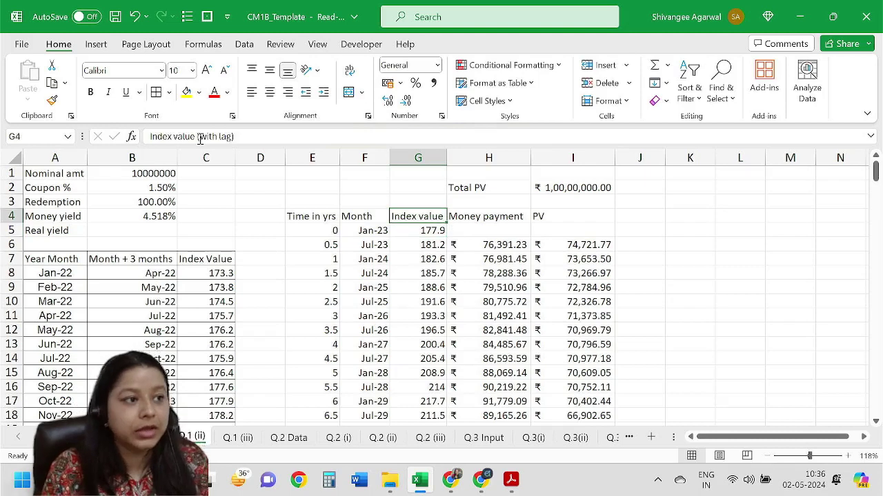
{"action": "left_click", "coordinate": [10, 216]}
{"action": "left_click", "coordinate": [350, 71]}
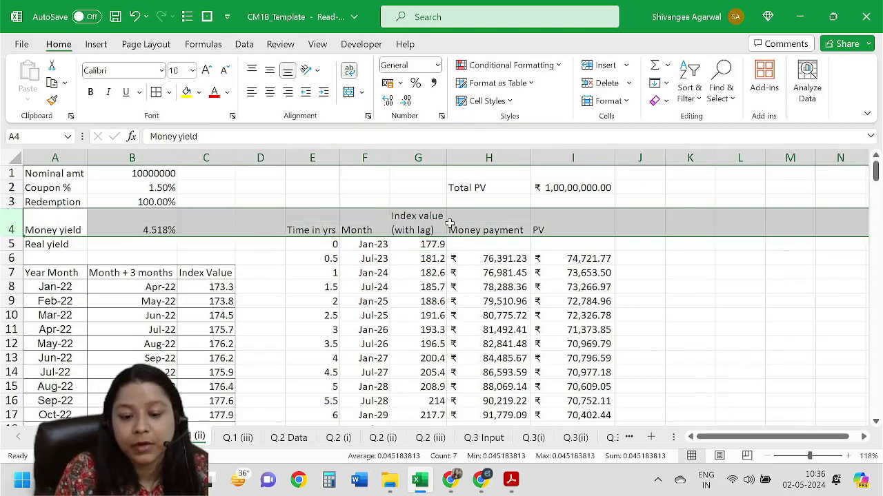
Copy the header to J4 as 'Index value (without lag)' and widen column J
{"action": "left_click", "coordinate": [418, 219]}
{"action": "key", "text": "ctrl+c"}
{"action": "key", "text": "Right"}
{"action": "key", "text": "Right"}
{"action": "key", "text": "Right"}
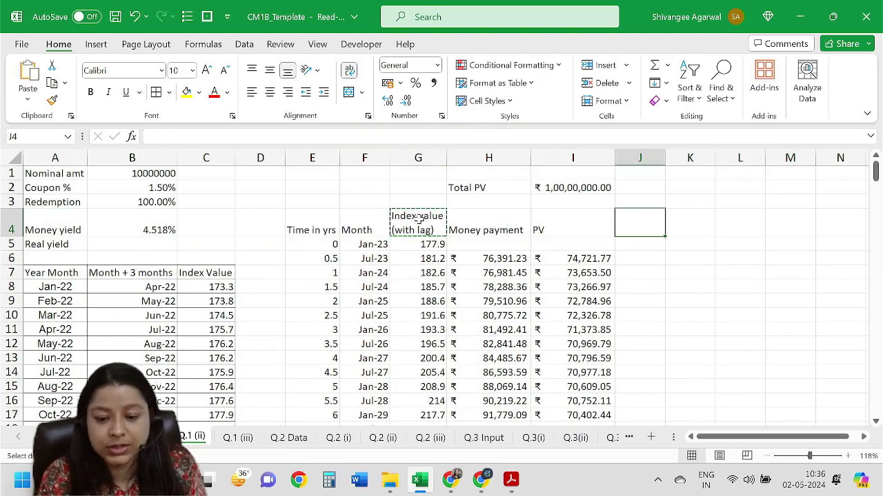
{"action": "key", "text": "ctrl+v"}
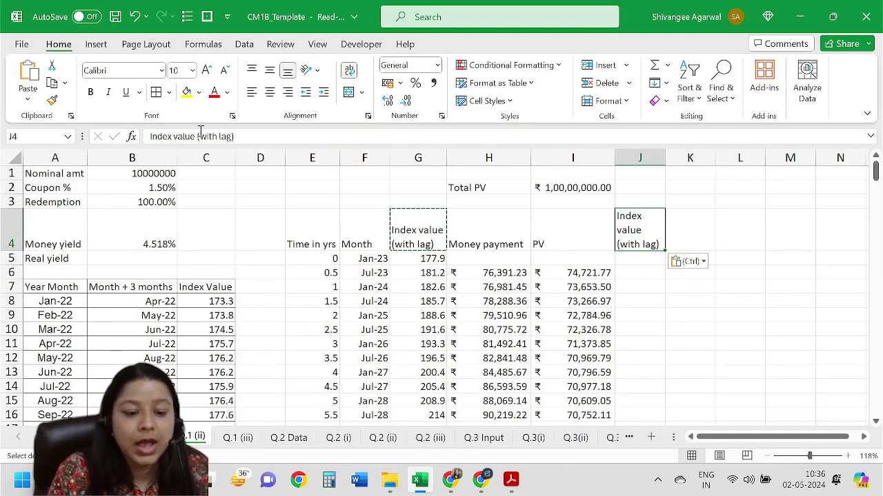
{"action": "left_click", "coordinate": [218, 136]}
{"action": "type", "text": "out"}
{"action": "key", "text": "Return"}
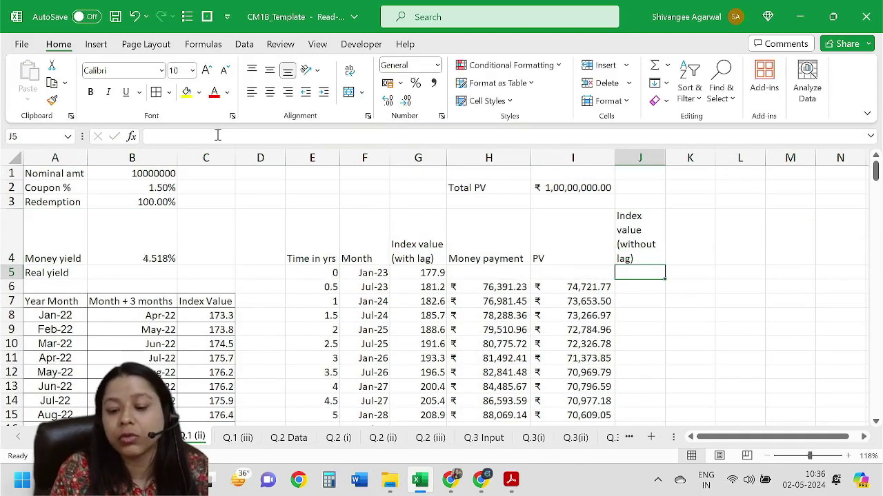
{"action": "left_click_drag", "start_coordinate": [665, 158], "coordinate": [688, 159]}
{"action": "left_click", "coordinate": [12, 237]}
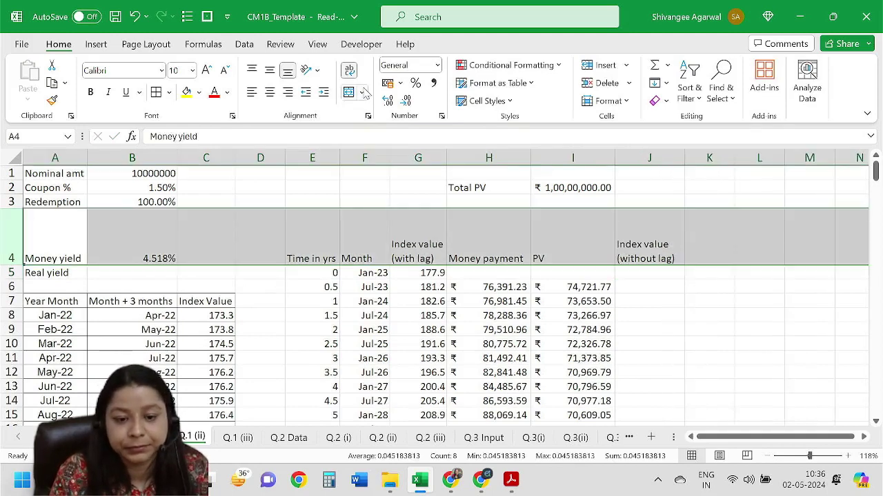
{"action": "left_click", "coordinate": [349, 72]}
{"action": "left_click", "coordinate": [349, 72]}
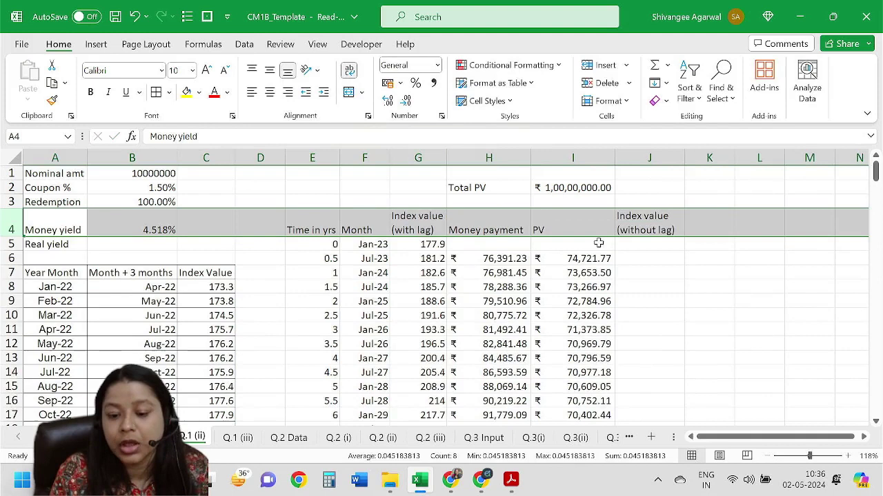
{"action": "left_click", "coordinate": [661, 256]}
{"action": "left_click", "coordinate": [650, 246]}
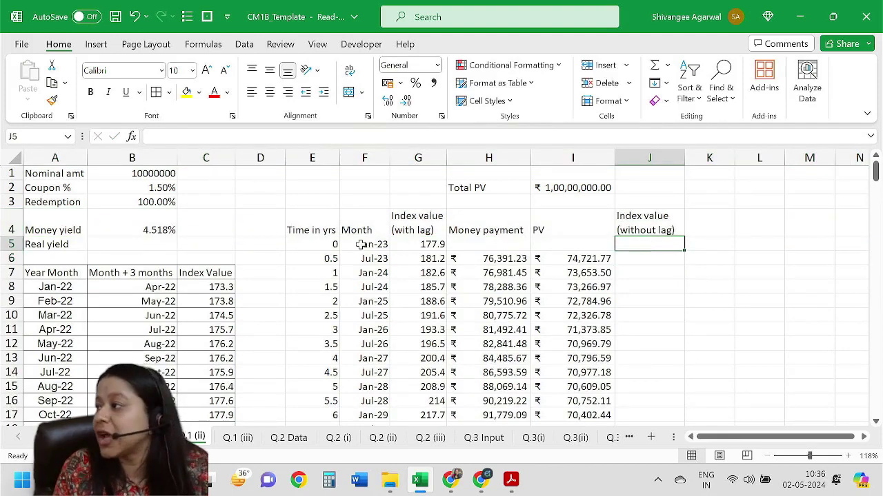
Start a VLOOKUP in J5 and select the index table A7:C211 as its lookup range
{"action": "type", "text": "="}
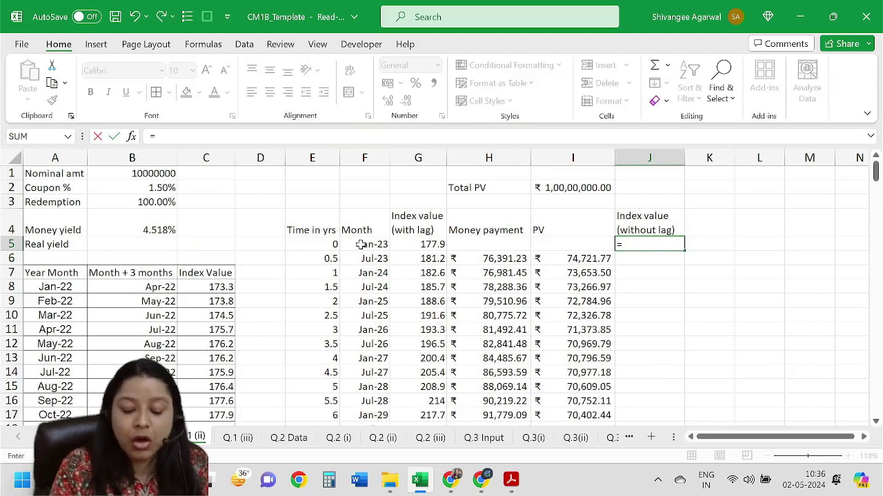
{"action": "type", "text": "vlo"}
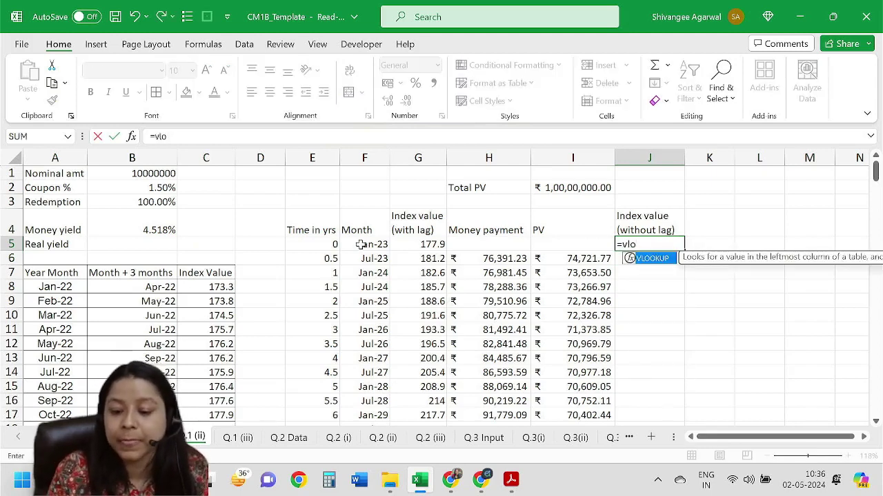
{"action": "key", "text": "Tab"}
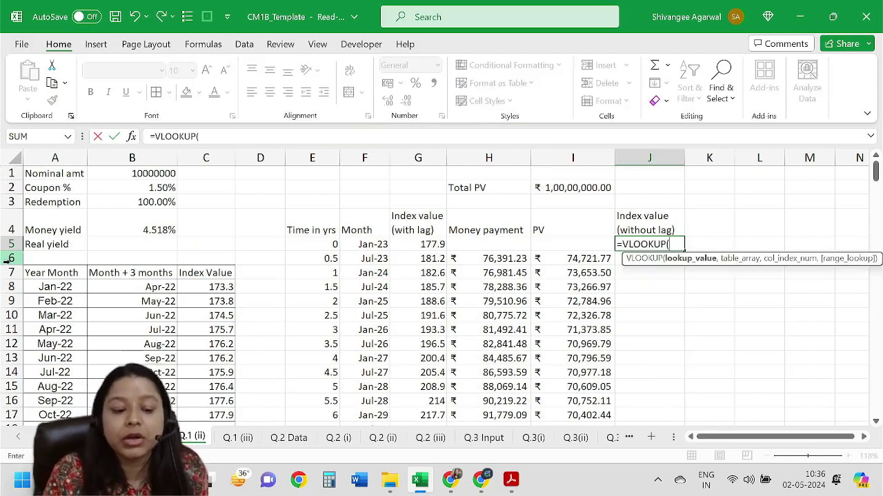
{"action": "left_click_drag", "start_coordinate": [33, 272], "coordinate": [183, 272]}
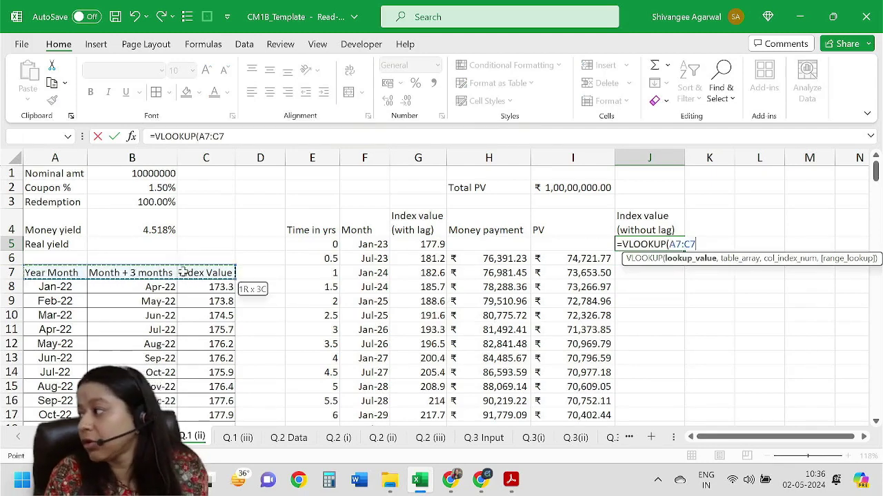
{"action": "left_click", "coordinate": [131, 273]}
{"action": "left_click_drag", "start_coordinate": [128, 273], "coordinate": [231, 317]}
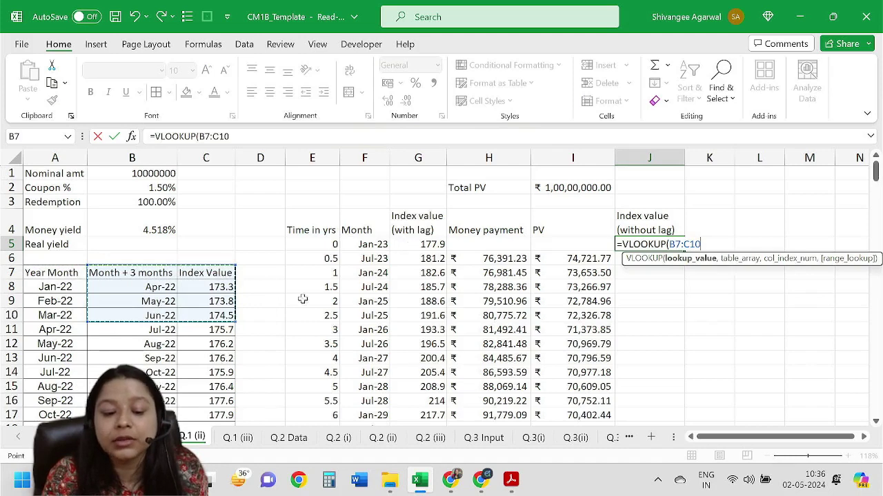
{"action": "scroll", "coordinate": [267, 309], "scroll_direction": "down", "scroll_amount": 2}
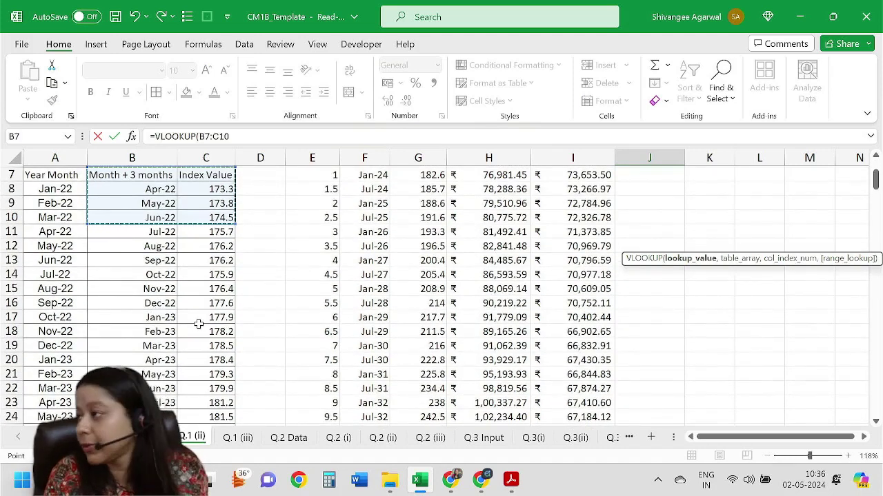
{"action": "scroll", "coordinate": [310, 279], "scroll_direction": "up", "scroll_amount": 2}
{"action": "scroll", "coordinate": [310, 279], "scroll_direction": "up", "scroll_amount": 1}
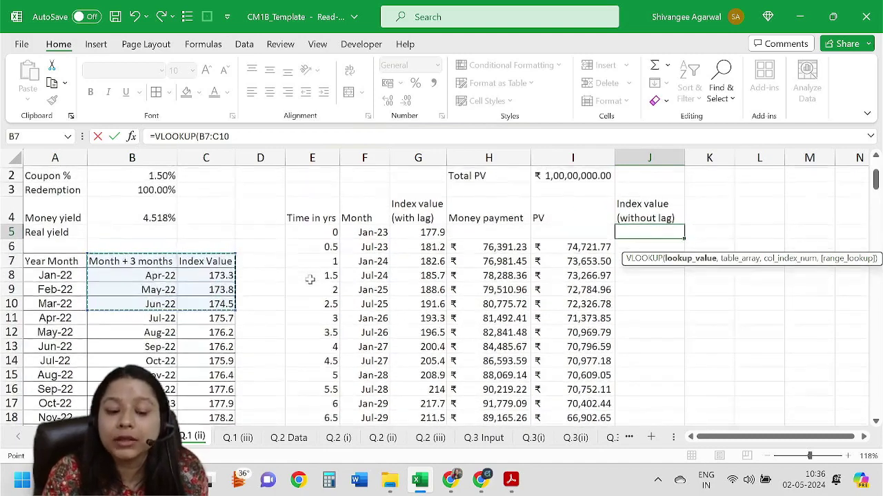
{"action": "left_click_drag", "start_coordinate": [69, 262], "coordinate": [180, 283]}
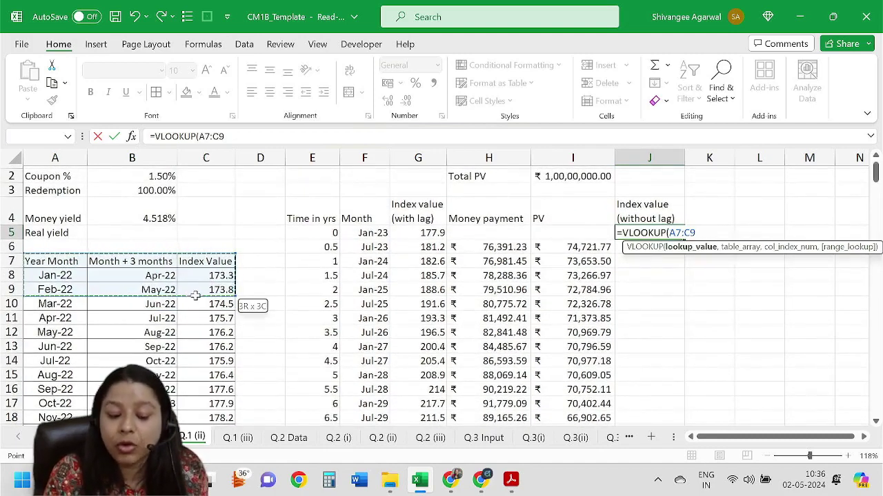
{"action": "key", "text": "ctrl+shift+Down"}
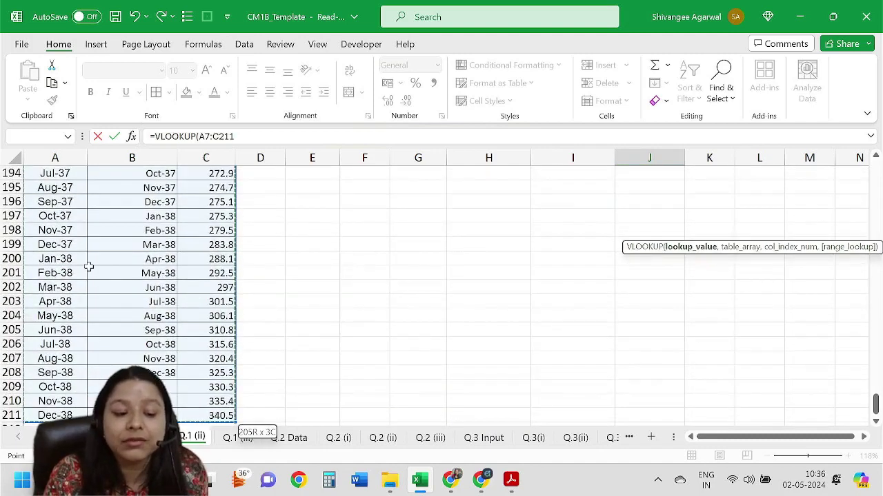
{"action": "scroll", "coordinate": [89, 267], "scroll_direction": "up", "scroll_amount": 20}
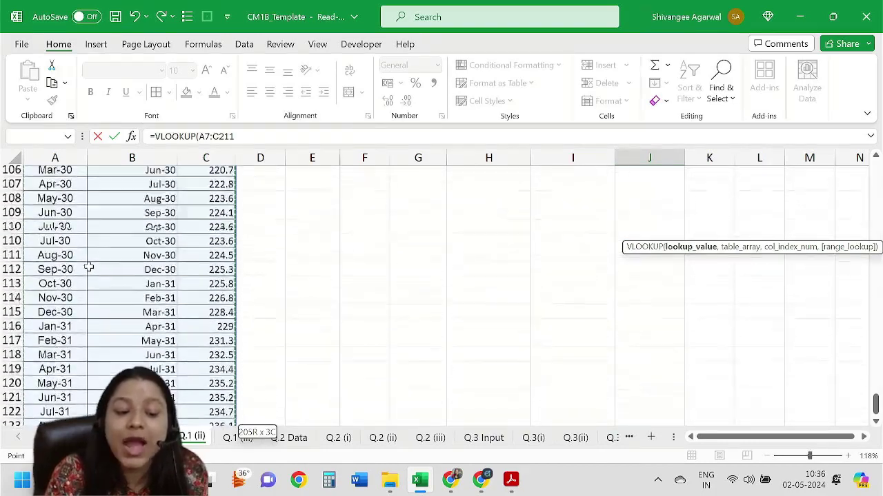
{"action": "scroll", "coordinate": [89, 267], "scroll_direction": "up", "scroll_amount": 14}
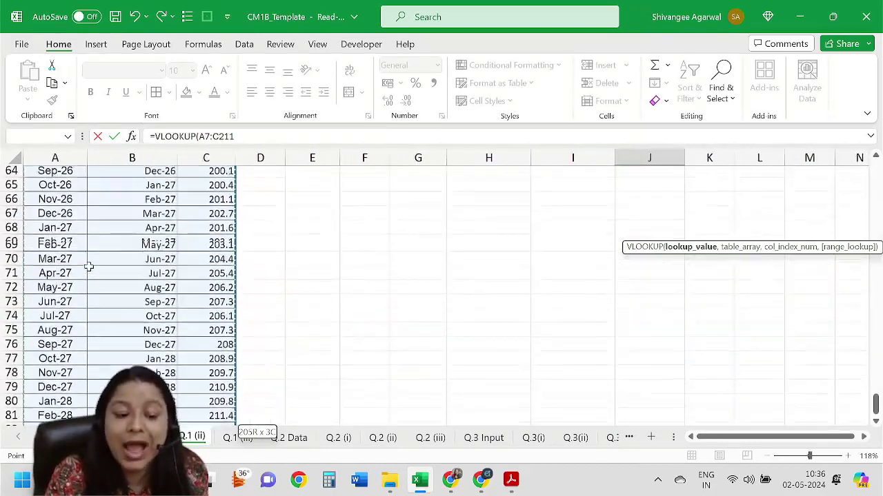
{"action": "scroll", "coordinate": [89, 266], "scroll_direction": "up", "scroll_amount": 10}
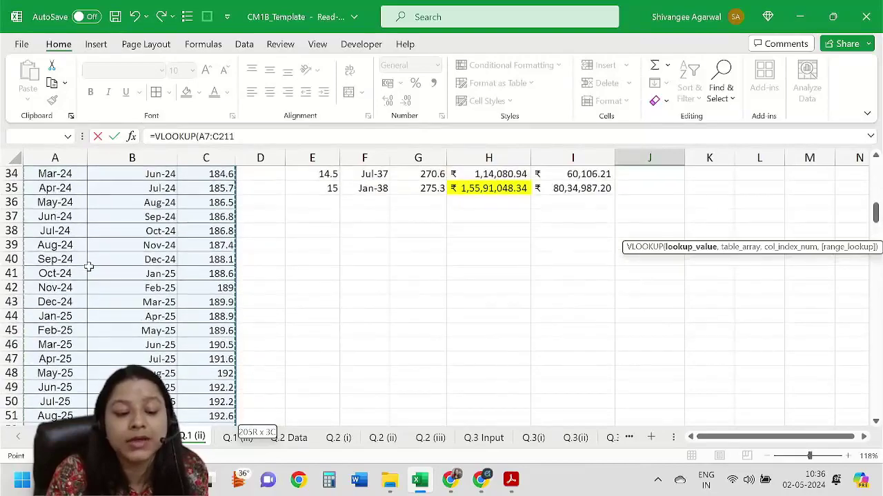
{"action": "scroll", "coordinate": [89, 266], "scroll_direction": "up", "scroll_amount": 1}
{"action": "scroll", "coordinate": [58, 235], "scroll_direction": "up", "scroll_amount": 1}
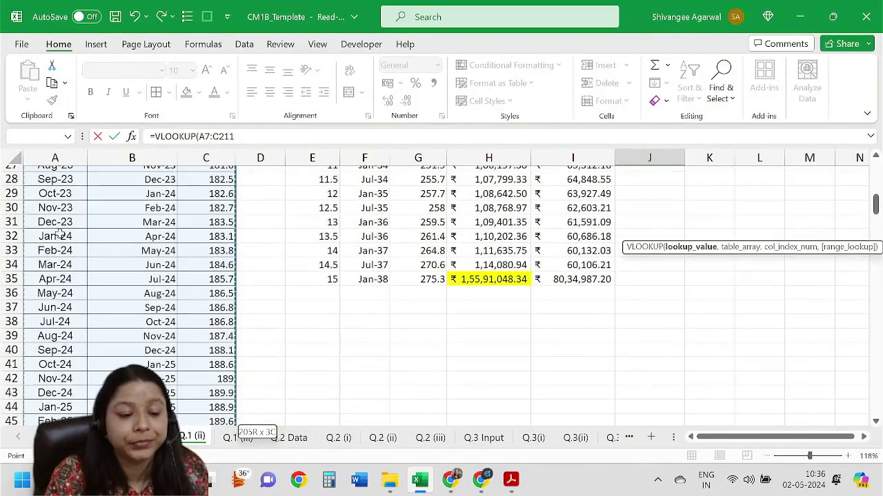
{"action": "scroll", "coordinate": [58, 311], "scroll_direction": "up", "scroll_amount": 2}
{"action": "scroll", "coordinate": [55, 304], "scroll_direction": "up", "scroll_amount": 4}
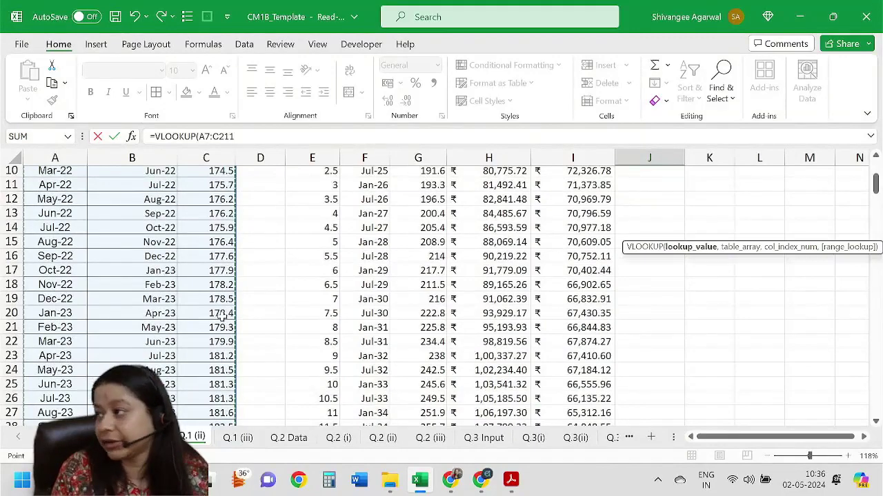
{"action": "scroll", "coordinate": [312, 266], "scroll_direction": "up", "scroll_amount": 3}
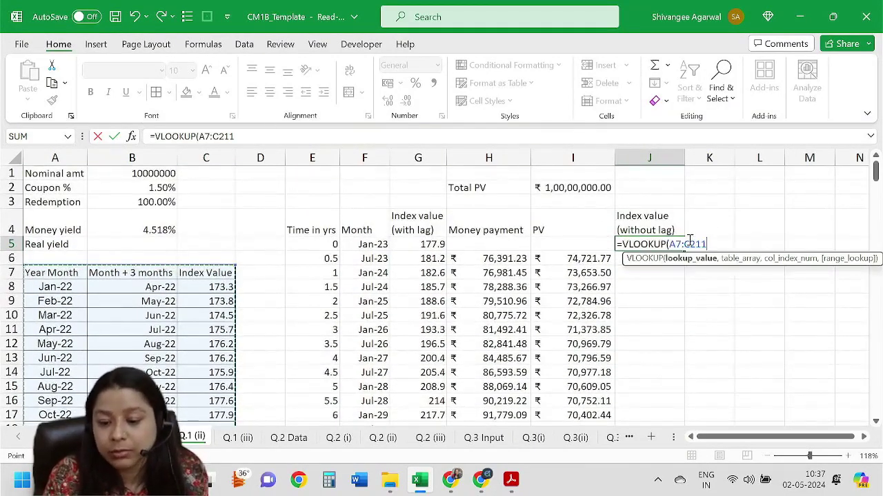
Complete J5 as =VLOOKUP(F5,$A$7:$C$211,3,FALSE) and fill it down to J35
{"action": "left_click", "coordinate": [670, 244]}
{"action": "type", "text": ","}
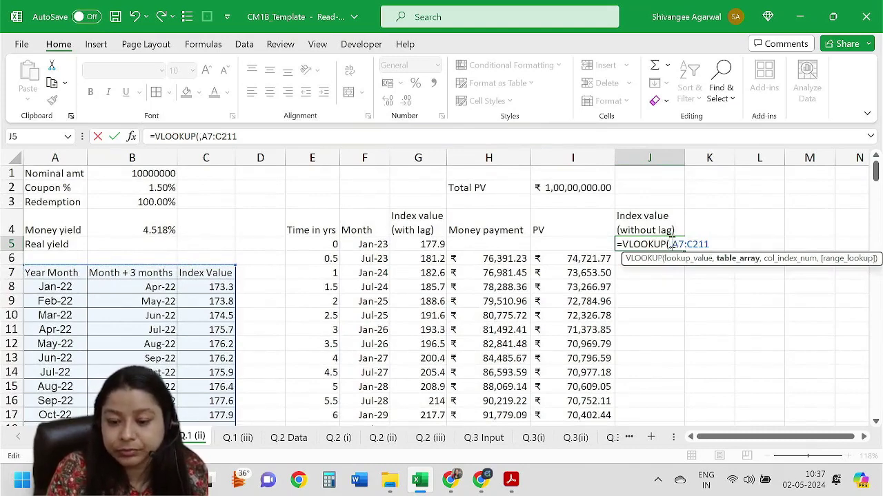
{"action": "key", "text": "Left"}
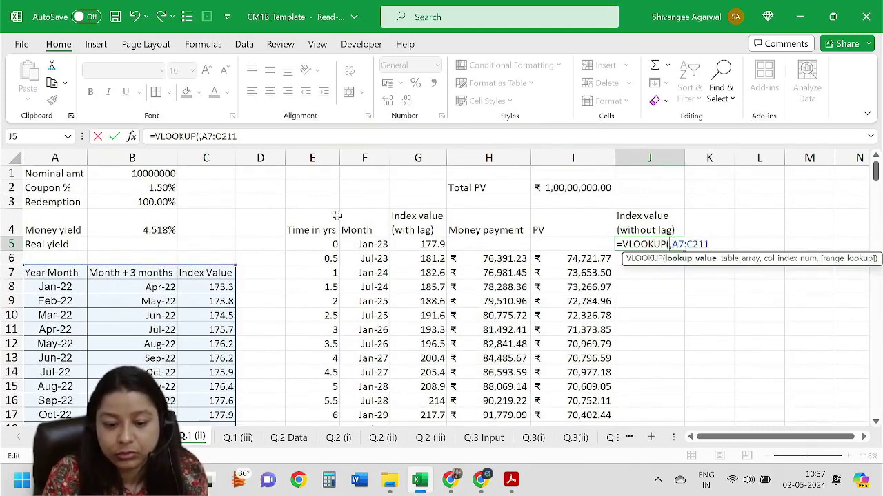
{"action": "left_click", "coordinate": [368, 244]}
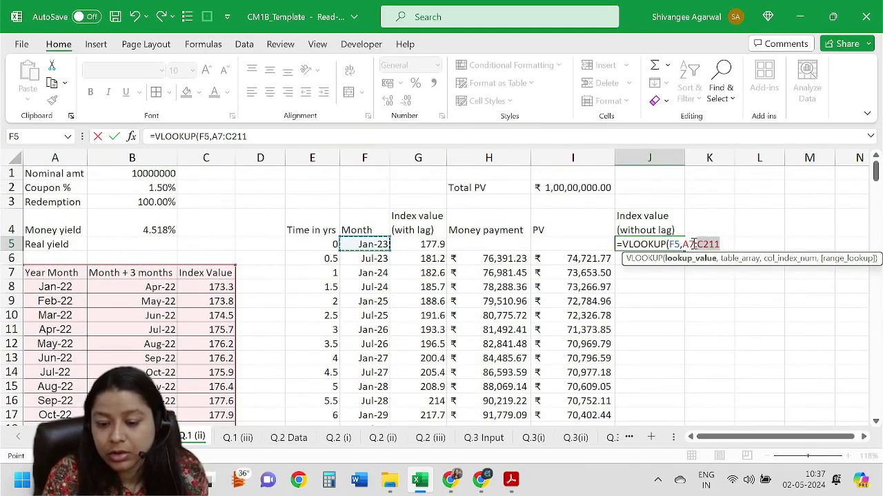
{"action": "double_click", "coordinate": [682, 244]}
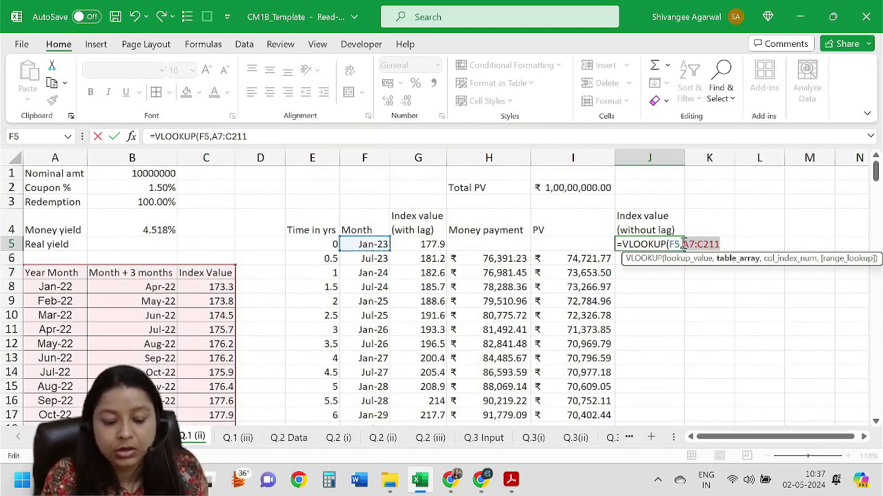
{"action": "key", "text": "F4"}
{"action": "type", "text": ","}
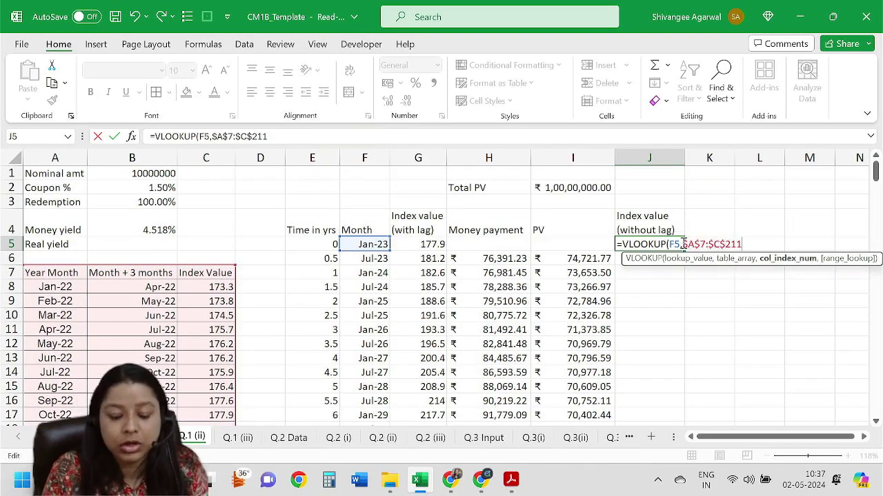
{"action": "type", "text": "3,"}
{"action": "key", "text": "Down"}
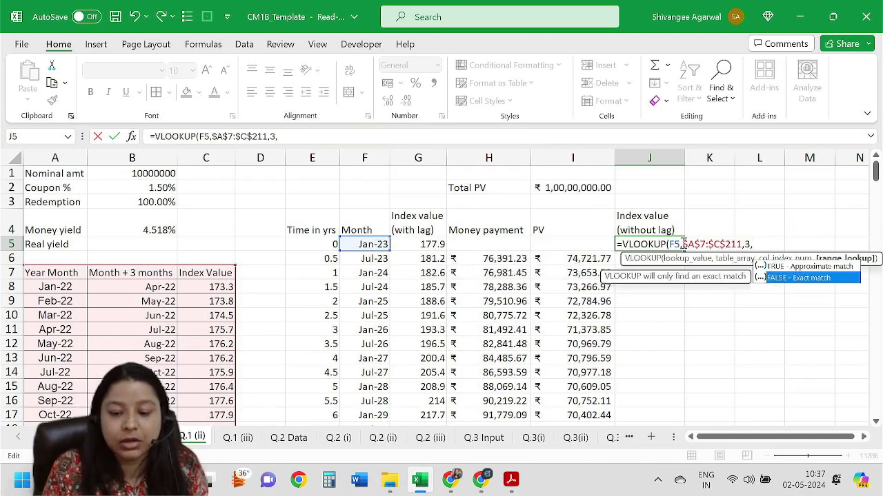
{"action": "key", "text": "Tab"}
{"action": "key", "text": "Return"}
{"action": "left_click", "coordinate": [672, 244]}
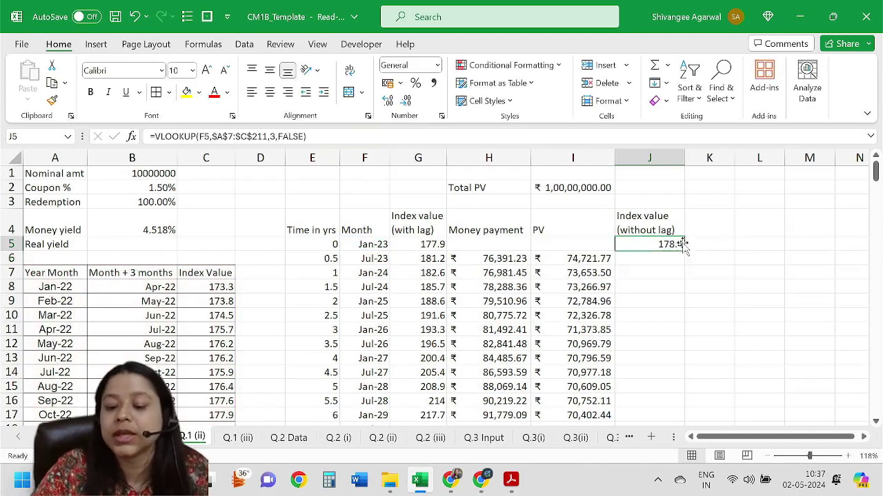
{"action": "double_click", "coordinate": [685, 251]}
{"action": "left_click", "coordinate": [666, 382]}
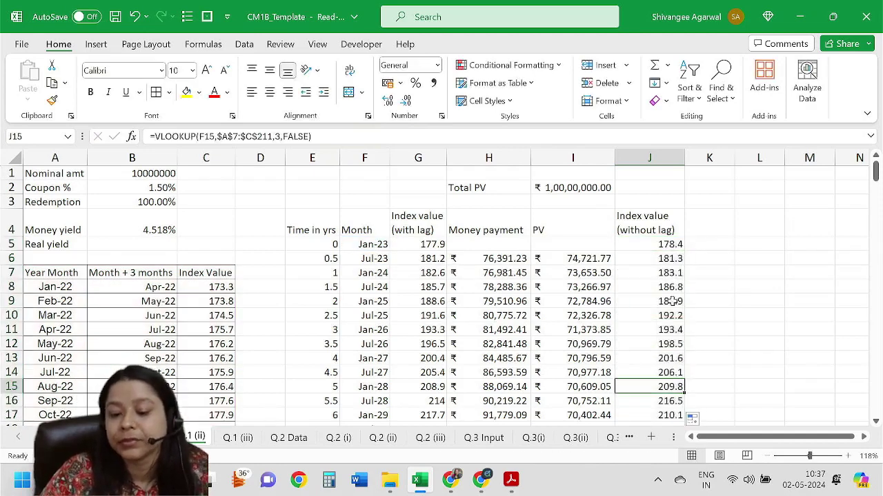
Enter the heading 'Real money' in K4 next to the Index value column
{"action": "left_click", "coordinate": [659, 225]}
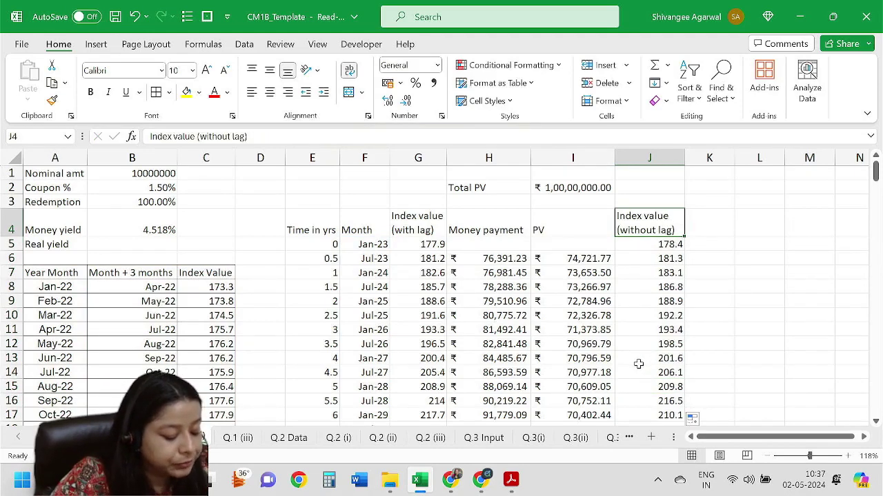
{"action": "left_click", "coordinate": [717, 226]}
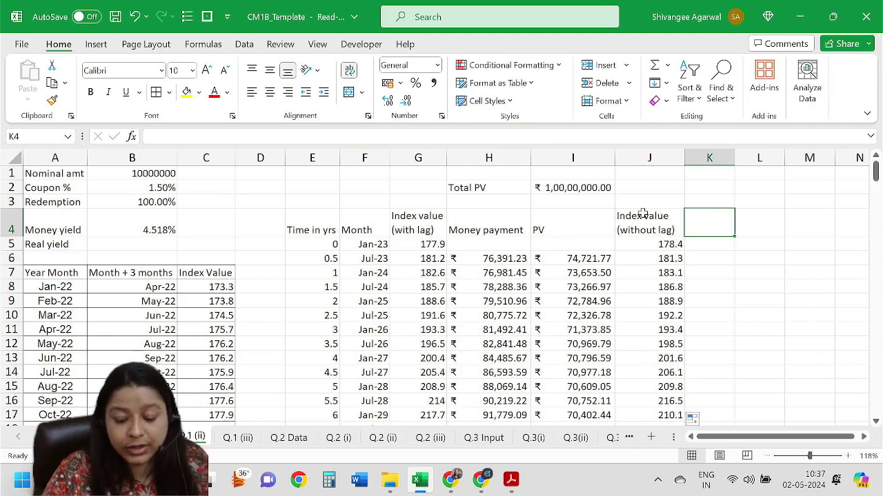
{"action": "type", "text": "PV "}
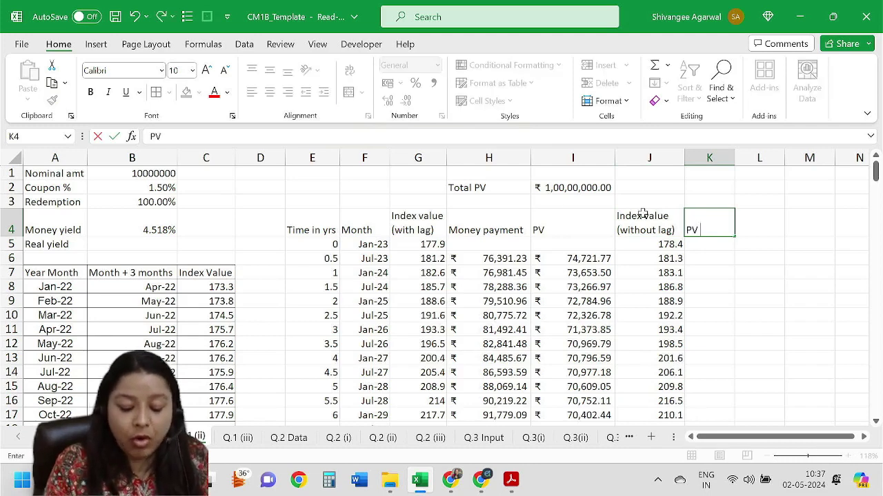
{"action": "type", "text": "of real"}
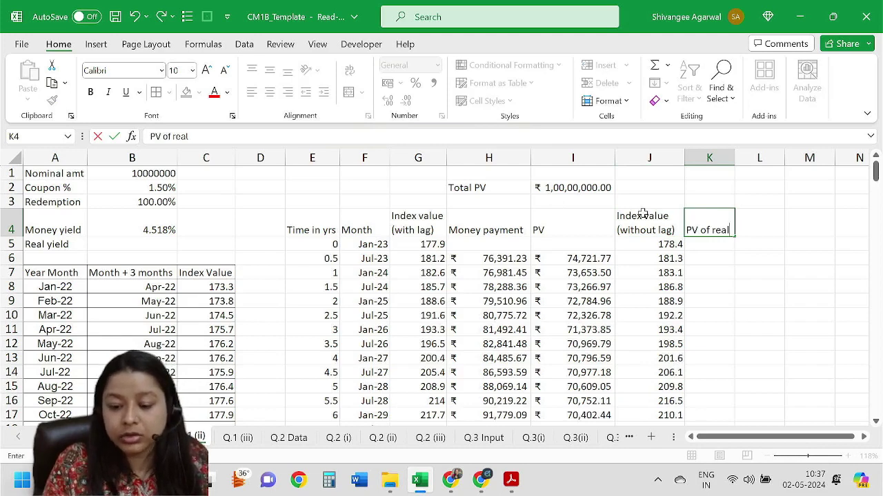
{"action": "key", "text": "BackSpace"}
{"action": "key", "text": "BackSpace"}
{"action": "key", "text": "BackSpace"}
{"action": "key", "text": "BackSpace"}
{"action": "key", "text": "BackSpace"}
{"action": "key", "text": "BackSpace"}
{"action": "key", "text": "BackSpace"}
{"action": "key", "text": "BackSpace"}
{"action": "key", "text": "BackSpace"}
{"action": "key", "text": "BackSpace"}
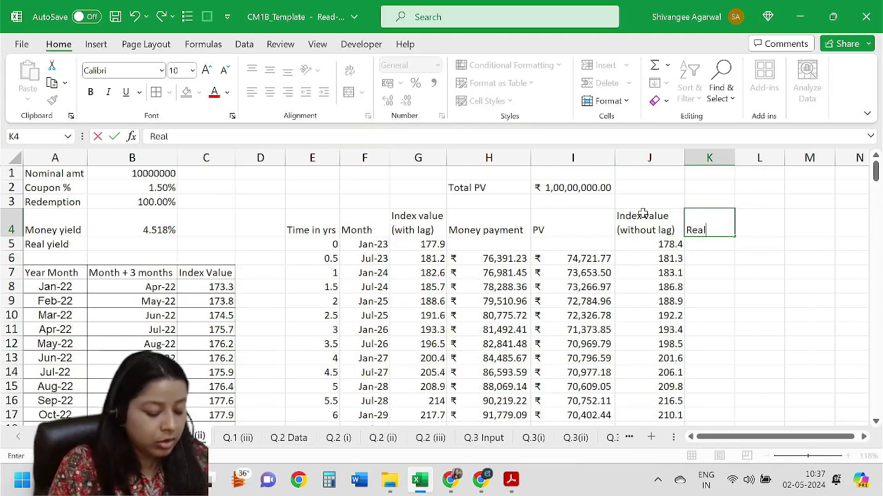
{"action": "type", "text": "Real mon"}
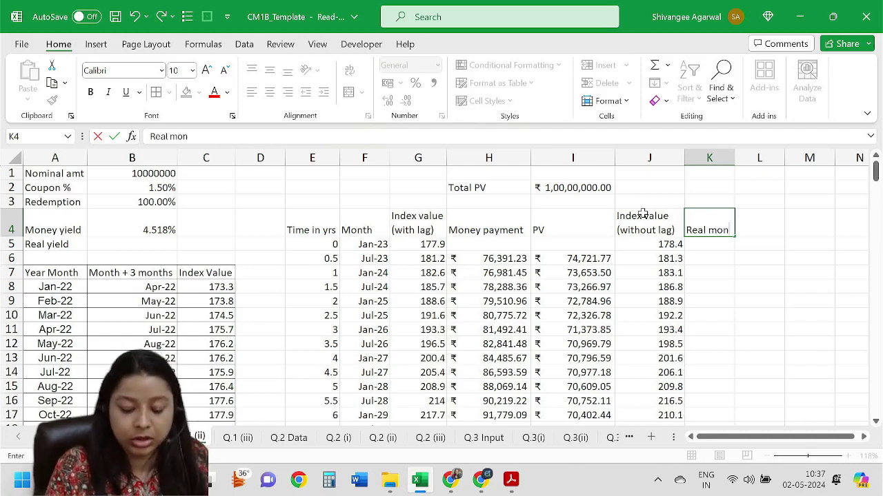
{"action": "type", "text": "ey"}
{"action": "key", "text": "Return"}
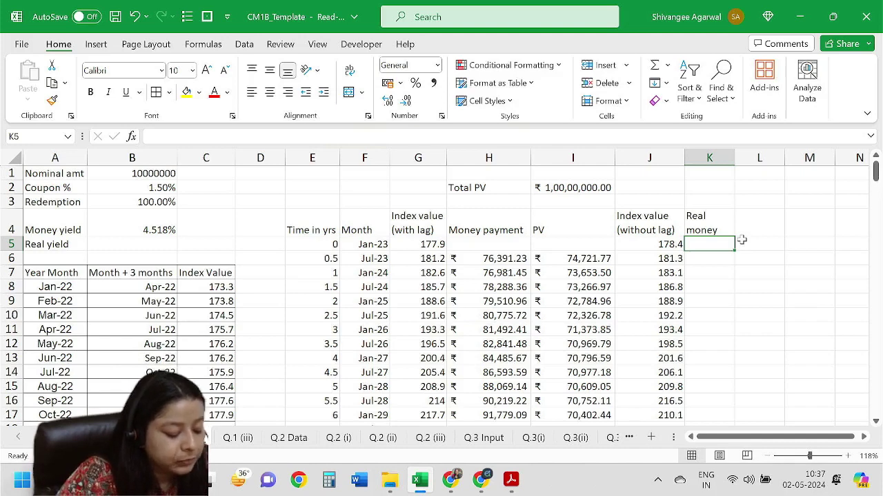
Enter =H6*$J$5/J6 in K6 to deflate the first money payment by the index
{"action": "type", "text": "="}
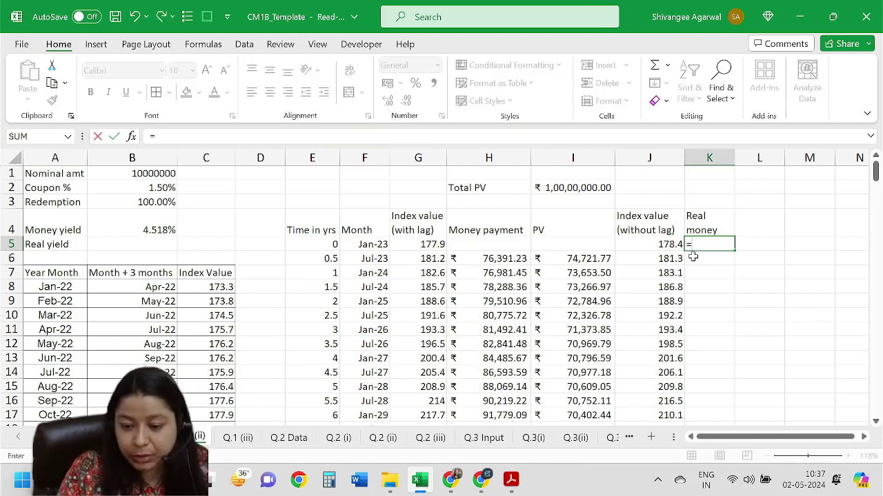
{"action": "key", "text": "Left"}
{"action": "key", "text": "Left"}
{"action": "key", "text": "Left"}
{"action": "key", "text": "Escape"}
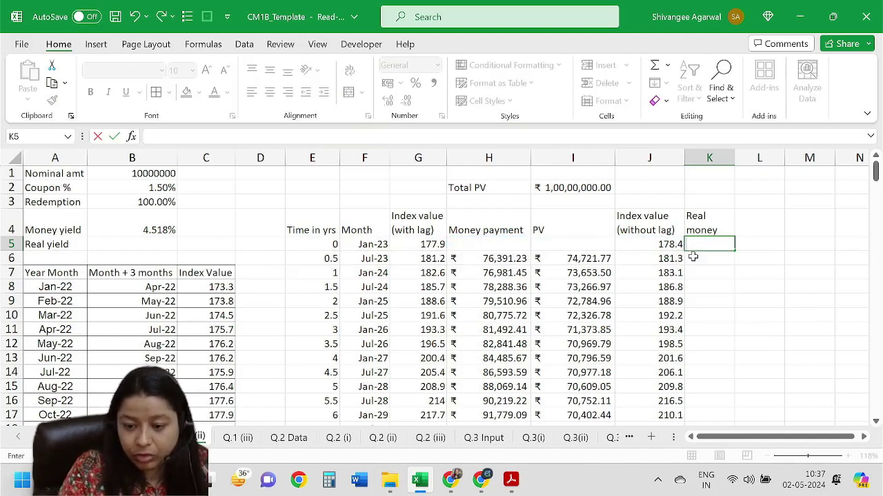
{"action": "left_click", "coordinate": [683, 258]}
{"action": "left_click", "coordinate": [694, 258]}
{"action": "type", "text": "="}
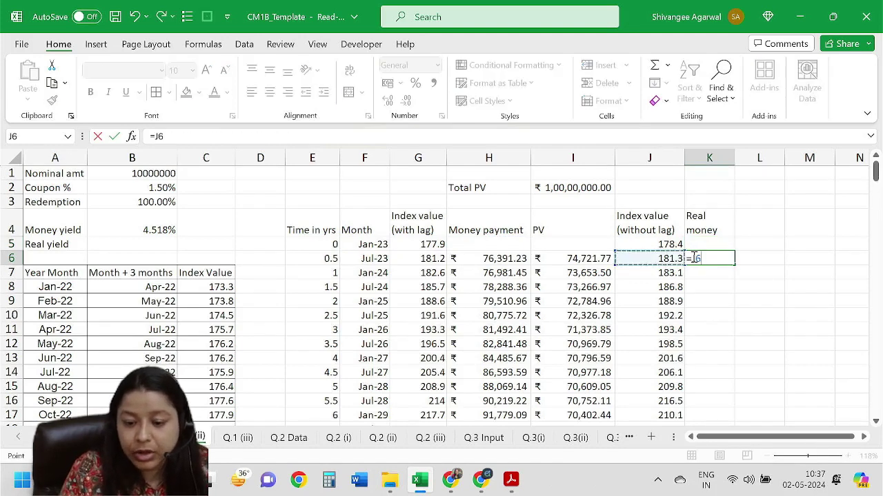
{"action": "key", "text": "Left"}
{"action": "key", "text": "Left"}
{"action": "key", "text": "Left"}
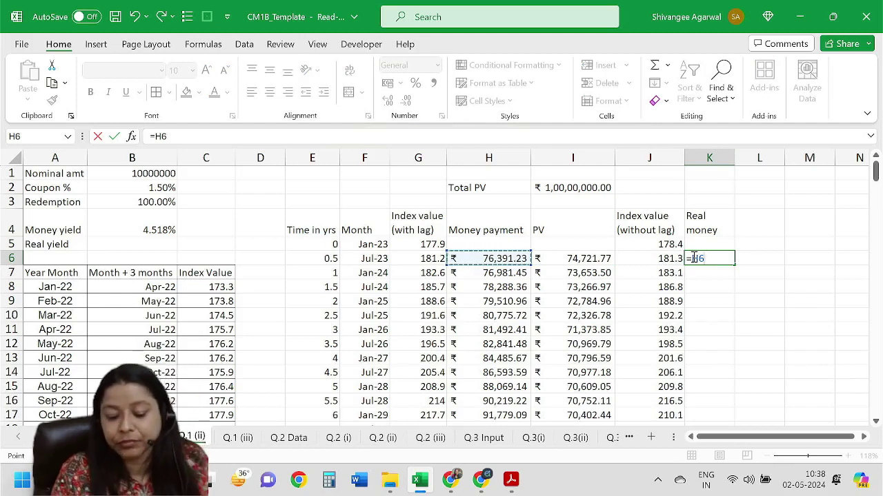
{"action": "type", "text": "*"}
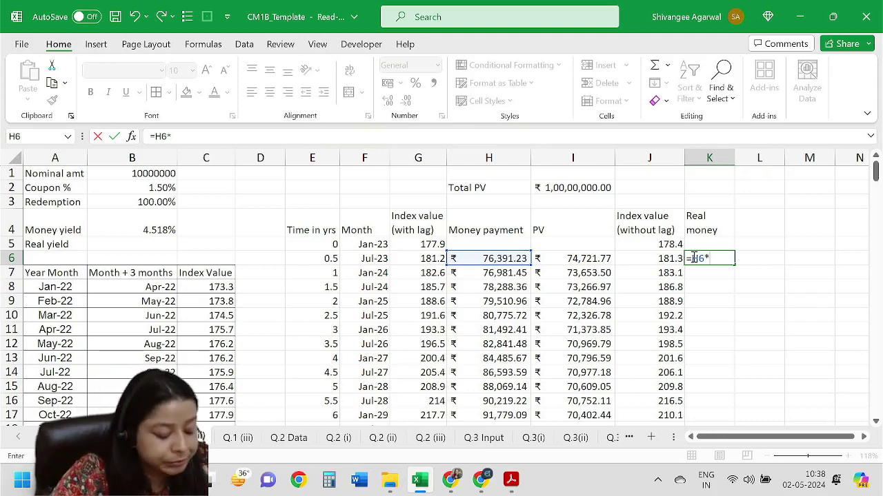
{"action": "left_click", "coordinate": [670, 238]}
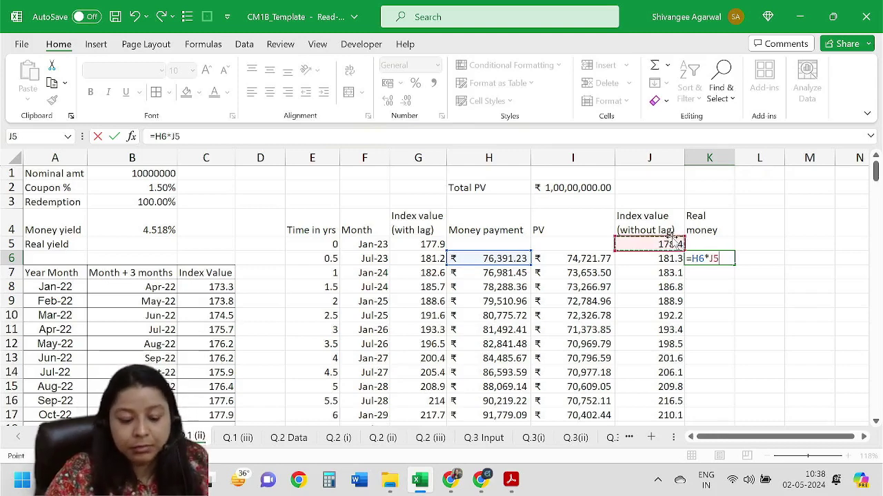
{"action": "key", "text": "F4"}
{"action": "type", "text": "/"}
{"action": "left_click", "coordinate": [673, 258]}
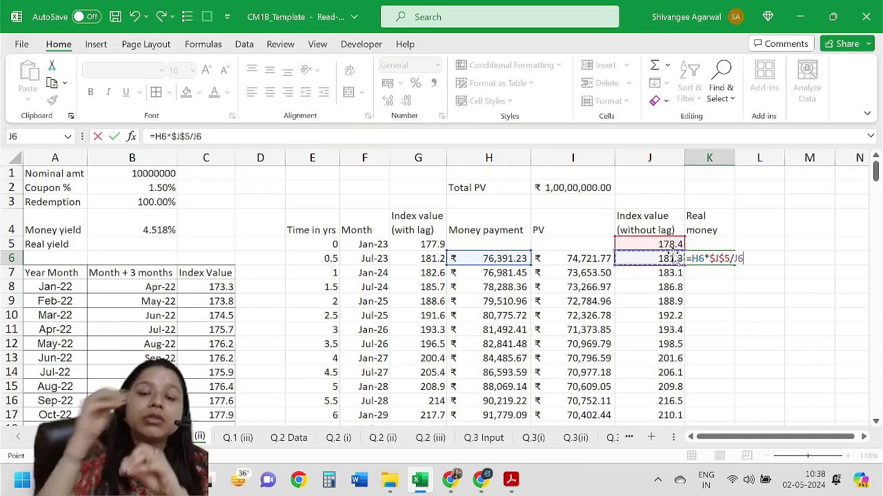
{"action": "key", "text": "Return"}
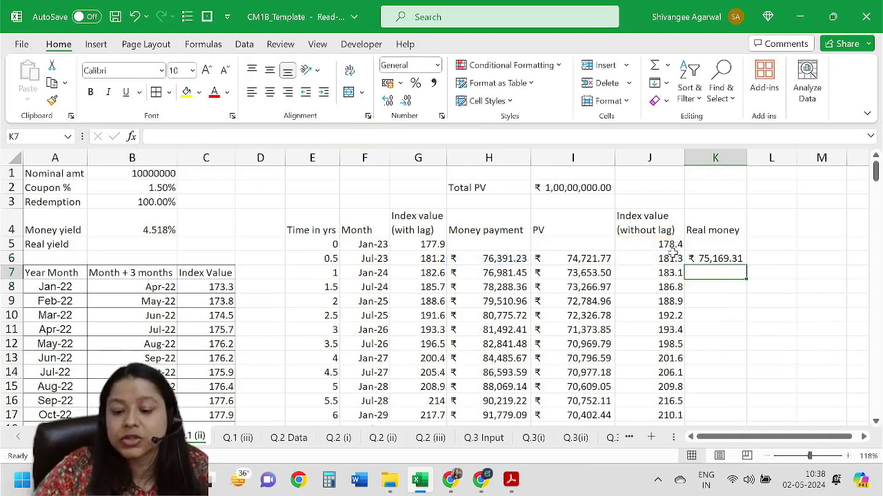
Fill the real money formula down column K and compare it with the money payment formula
{"action": "left_click", "coordinate": [728, 260]}
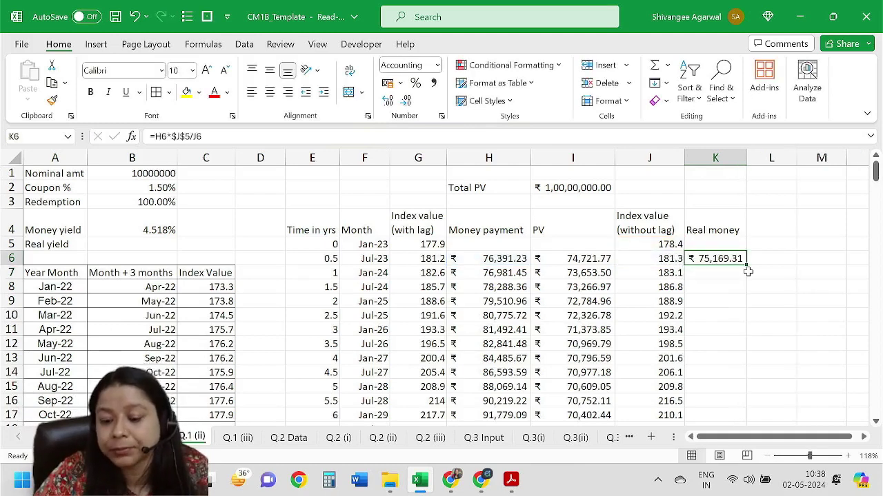
{"action": "double_click", "coordinate": [749, 260]}
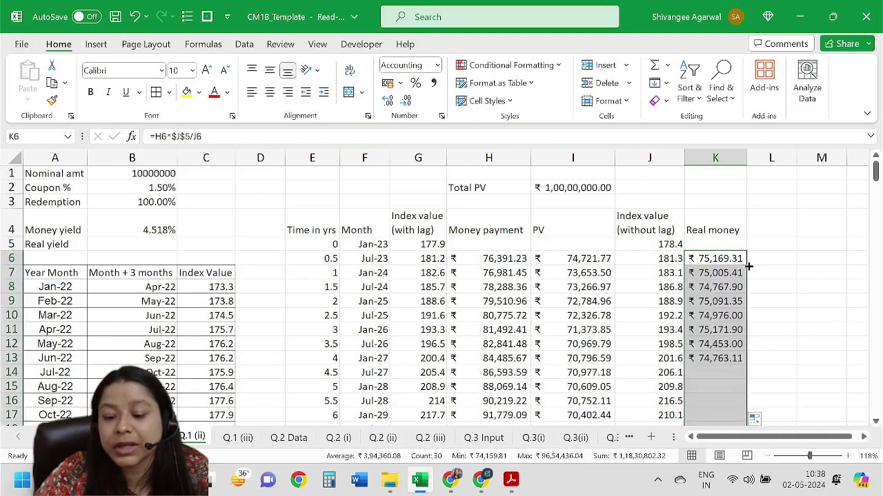
{"action": "left_click", "coordinate": [511, 257]}
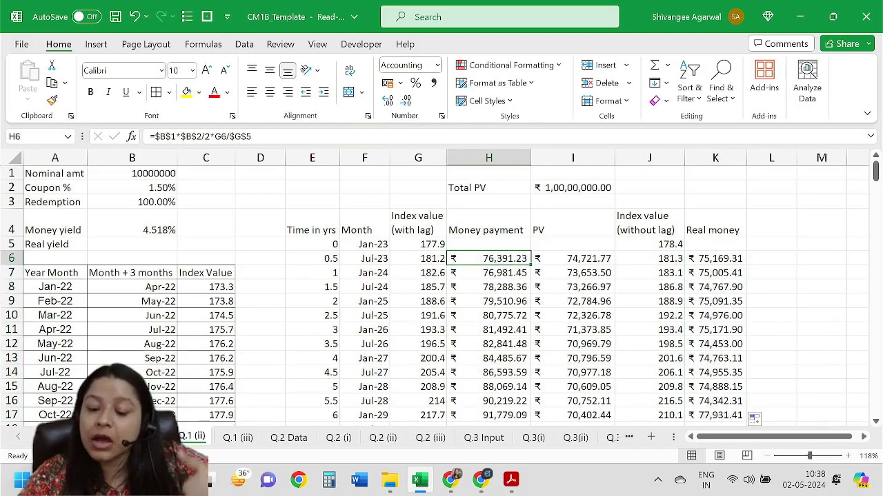
{"action": "left_click", "coordinate": [721, 261]}
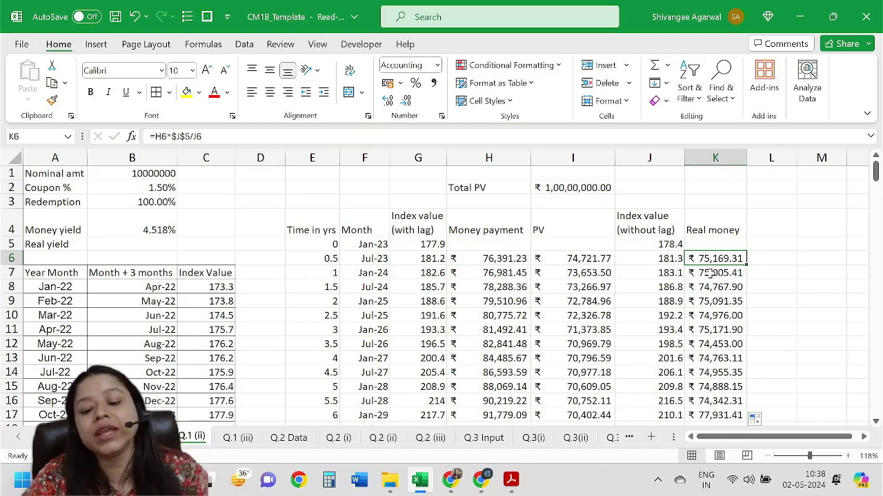
{"action": "left_click", "coordinate": [487, 259]}
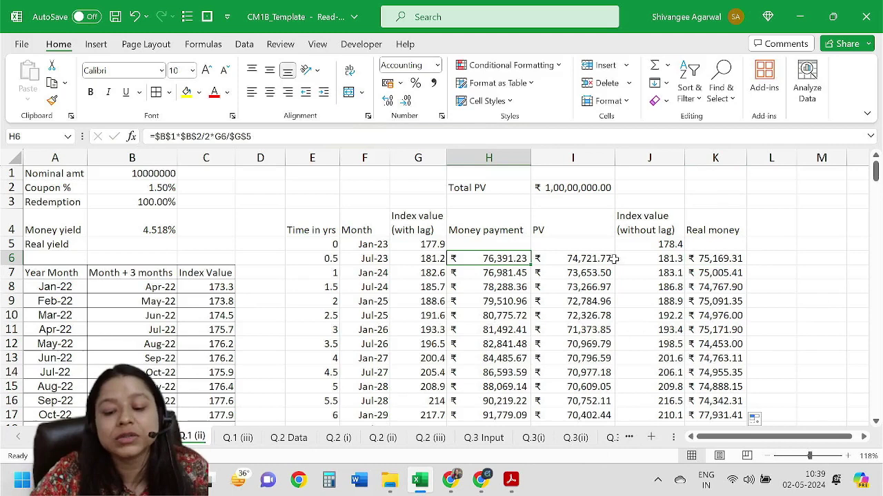
{"action": "left_click", "coordinate": [737, 259]}
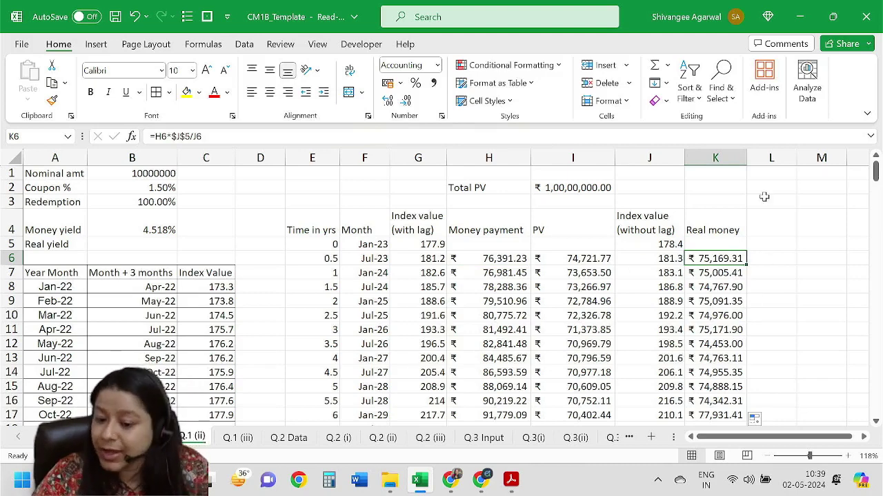
Add the 'PV of real money' heading in L4 and set the real yield in B5 to 4%
{"action": "left_click", "coordinate": [766, 223]}
{"action": "type", "text": "PV"}
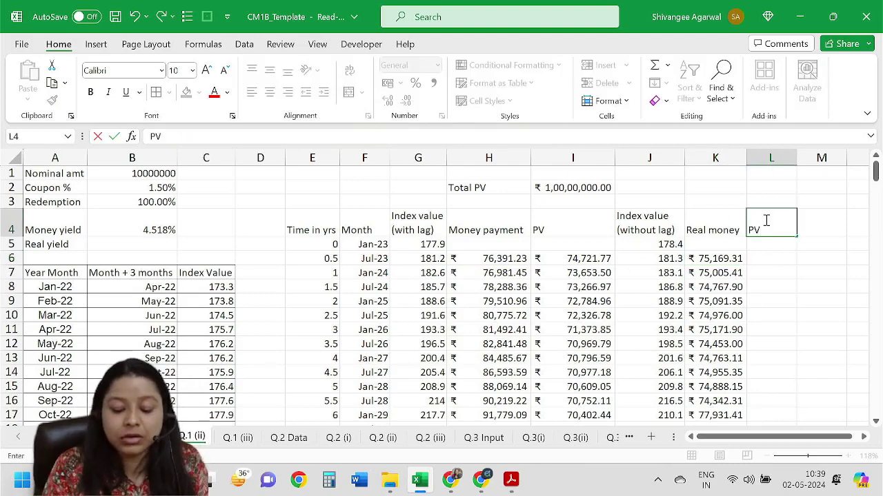
{"action": "type", "text": " of r"}
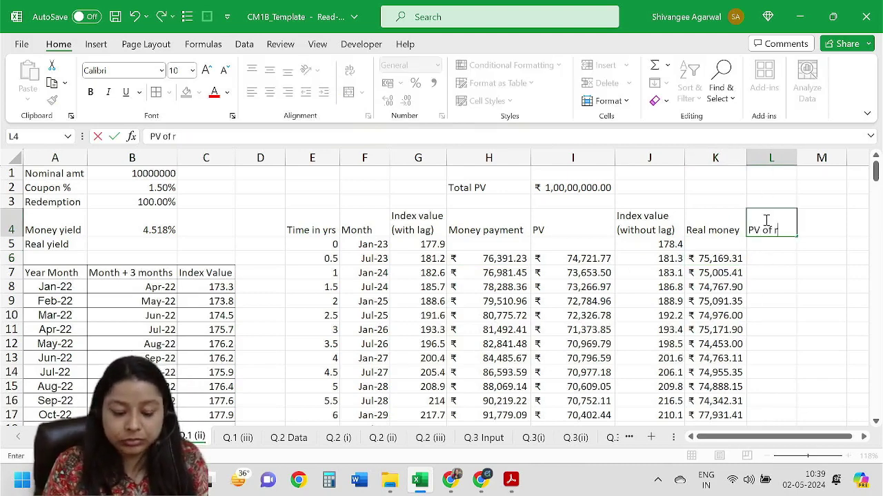
{"action": "type", "text": "eal money"}
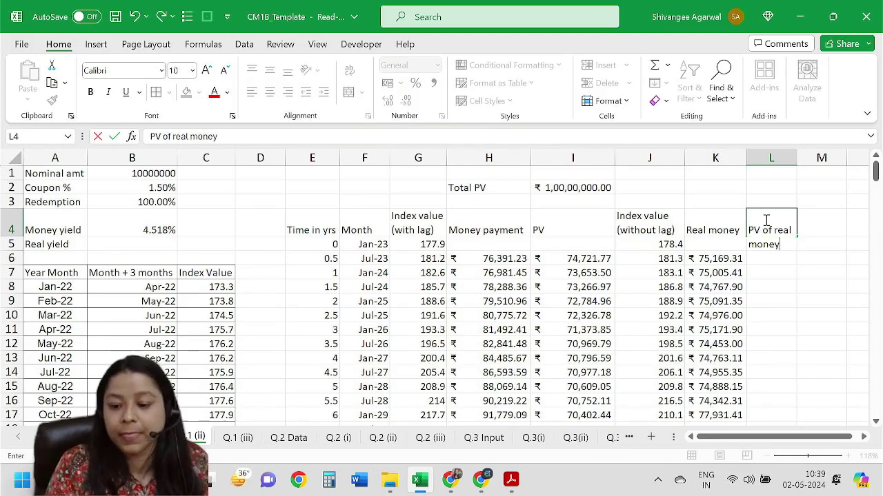
{"action": "key", "text": "Return"}
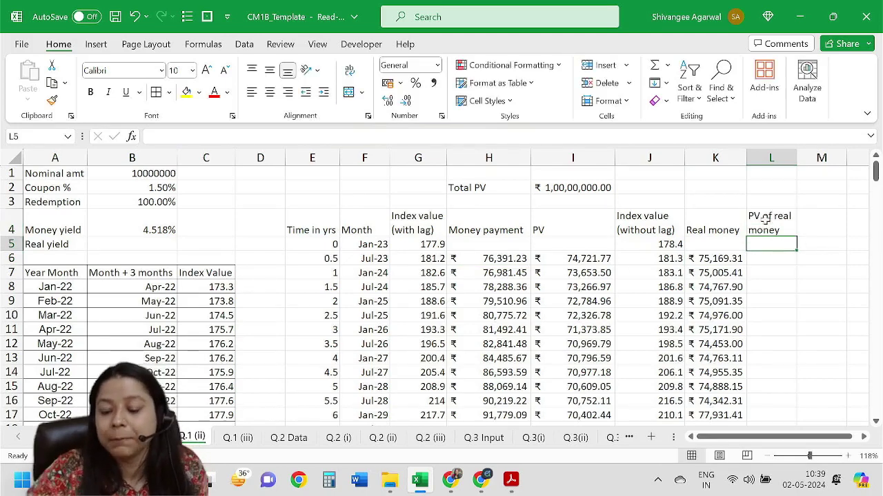
{"action": "left_click", "coordinate": [764, 272]}
{"action": "left_click", "coordinate": [130, 242]}
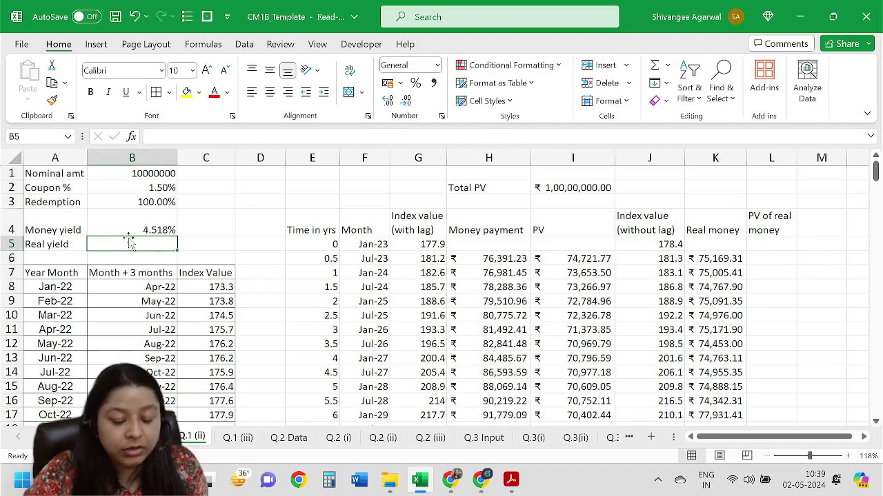
{"action": "type", "text": "4%"}
{"action": "key", "text": "Return"}
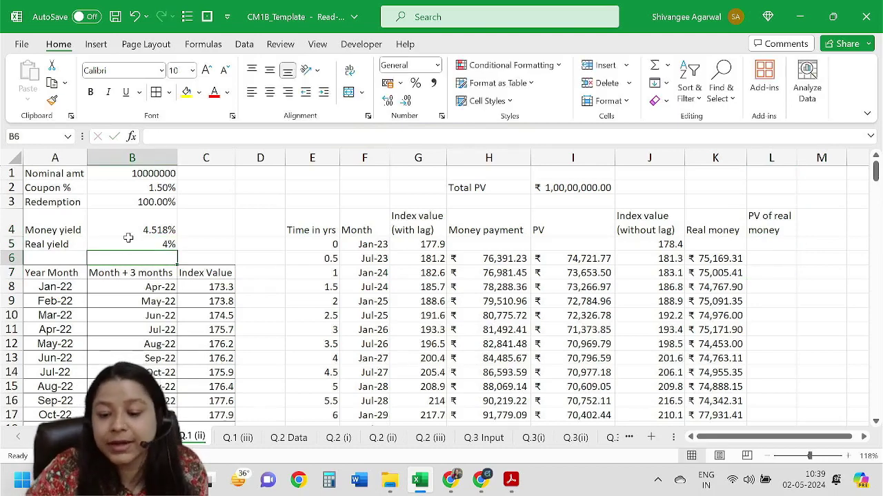
Enter =K6*(1+$B$5)^-E6 in L6 to discount the first real payment
{"action": "left_click", "coordinate": [759, 258]}
{"action": "type", "text": "="}
{"action": "left_click", "coordinate": [717, 259]}
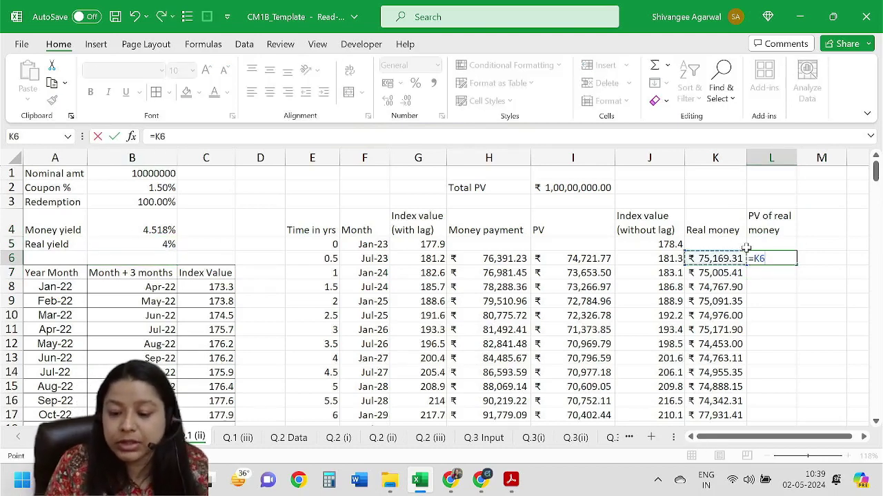
{"action": "type", "text": "*("}
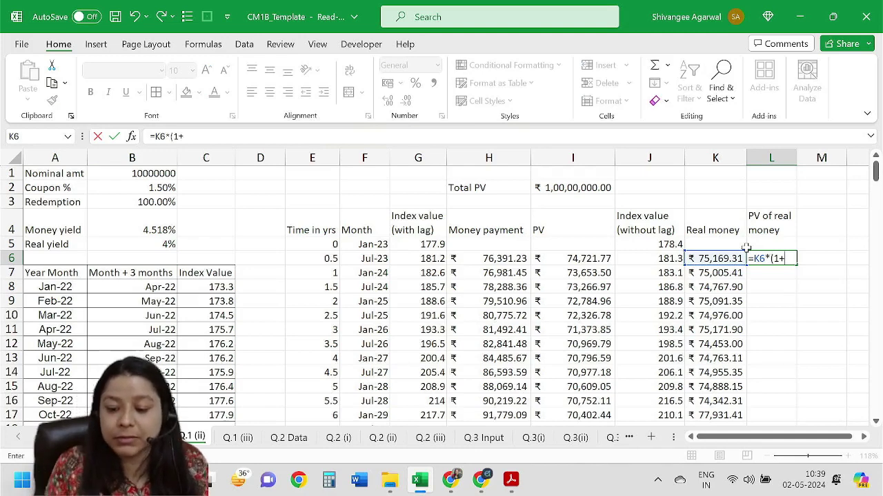
{"action": "type", "text": "1+"}
{"action": "key", "text": "Left"}
{"action": "key", "text": "ctrl+Left"}
{"action": "key", "text": "Up"}
{"action": "key", "text": "Right"}
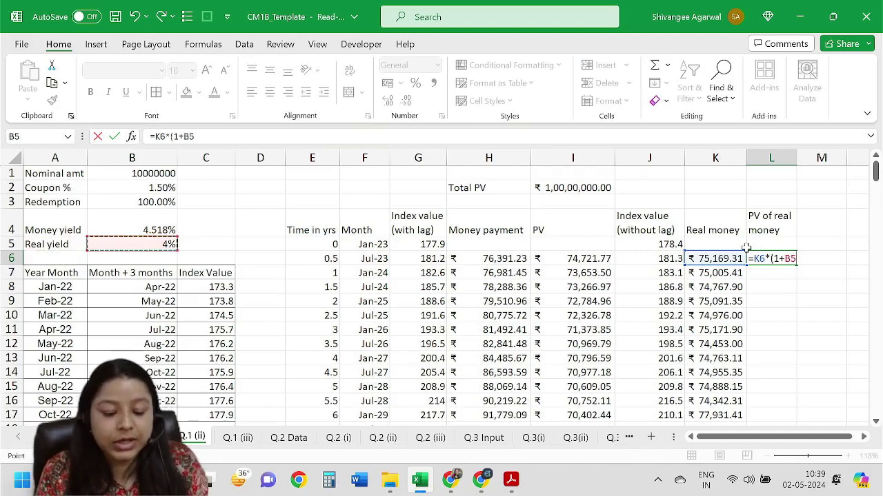
{"action": "key", "text": "F4"}
{"action": "type", "text": ")"}
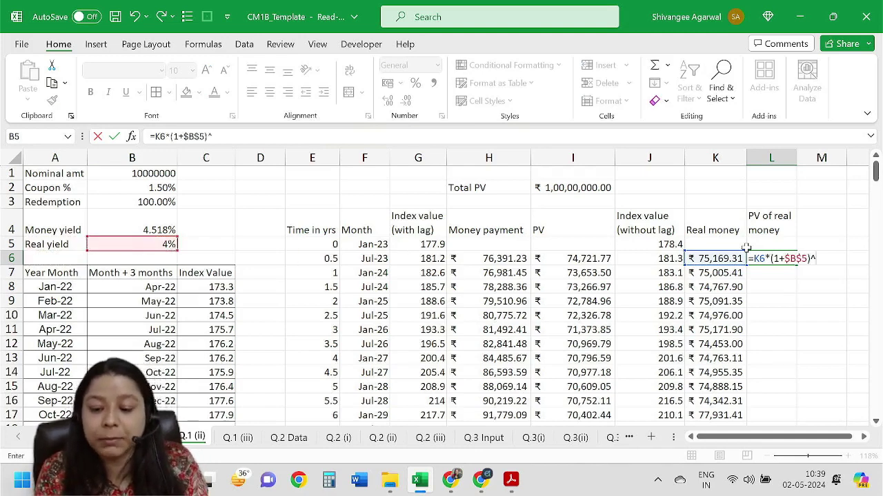
{"action": "type", "text": "^-"}
{"action": "key", "text": "Left"}
{"action": "key", "text": "Left"}
{"action": "key", "text": "Left"}
{"action": "key", "text": "Left"}
{"action": "key", "text": "Left"}
{"action": "key", "text": "Left"}
{"action": "key", "text": "Left"}
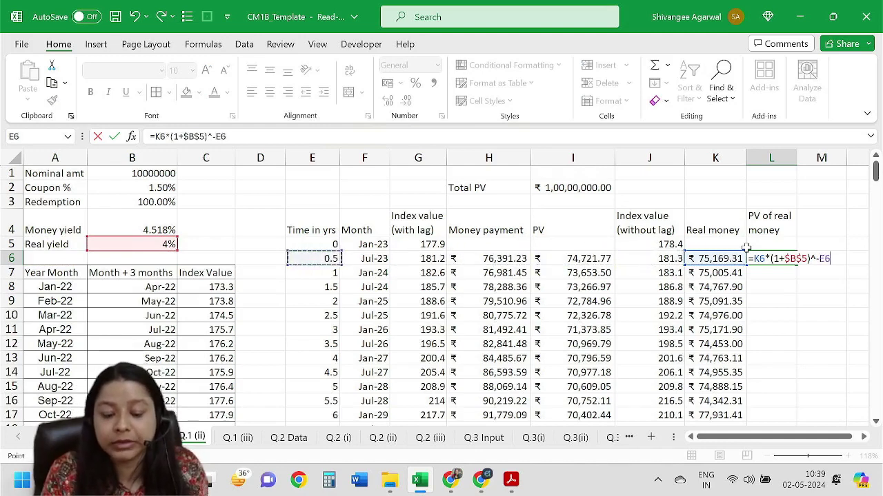
{"action": "key", "text": "Return"}
Format L6 as rupee Accounting and fill the real PV formula down the column
{"action": "left_click", "coordinate": [755, 258]}
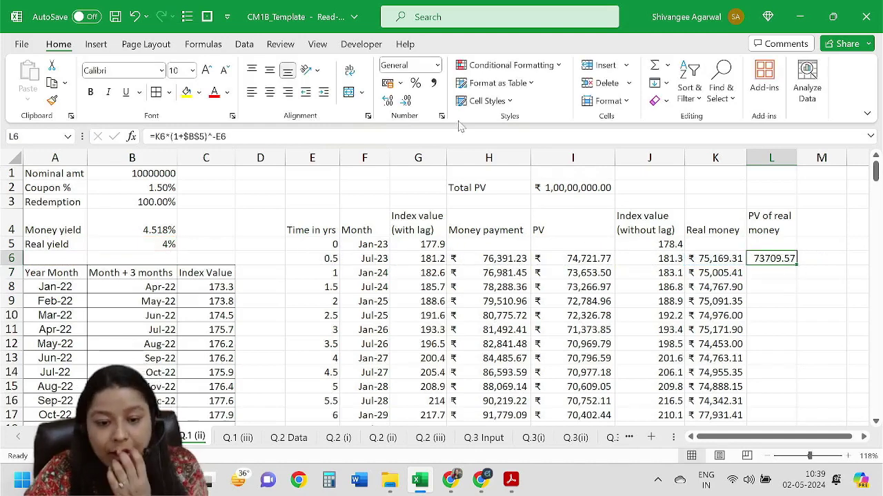
{"action": "left_click", "coordinate": [400, 82]}
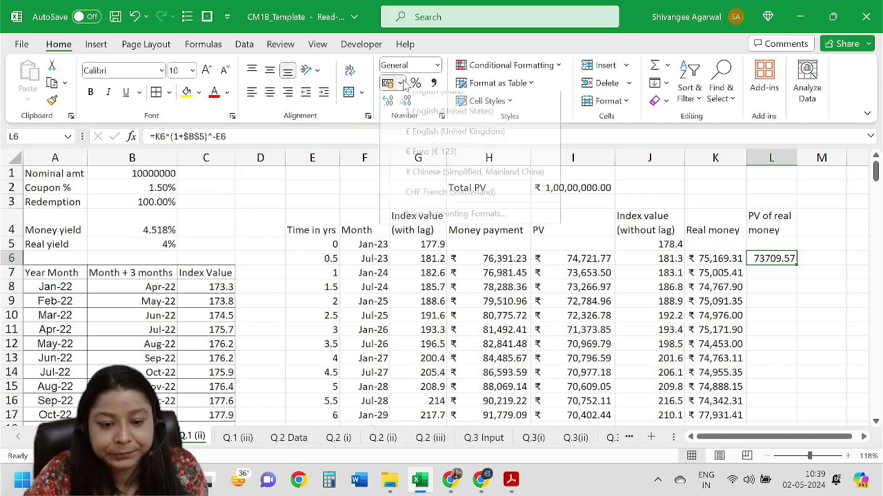
{"action": "left_click", "coordinate": [422, 100]}
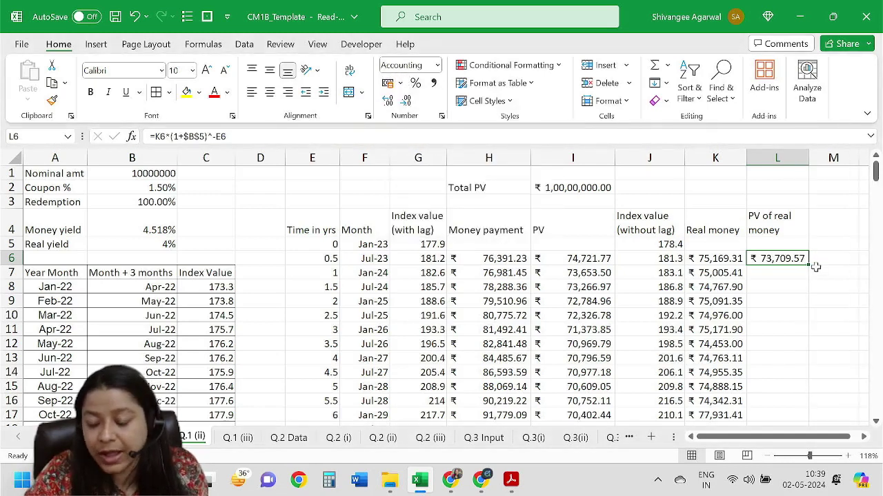
{"action": "double_click", "coordinate": [808, 265]}
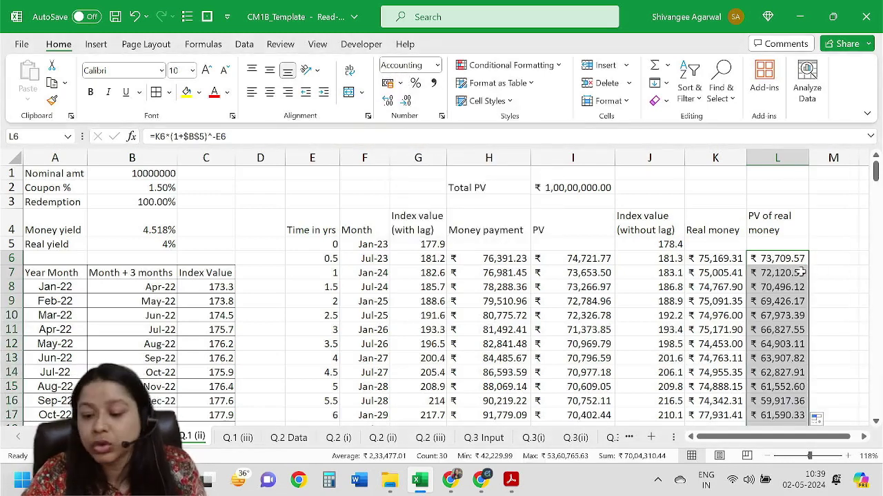
{"action": "left_click", "coordinate": [791, 235]}
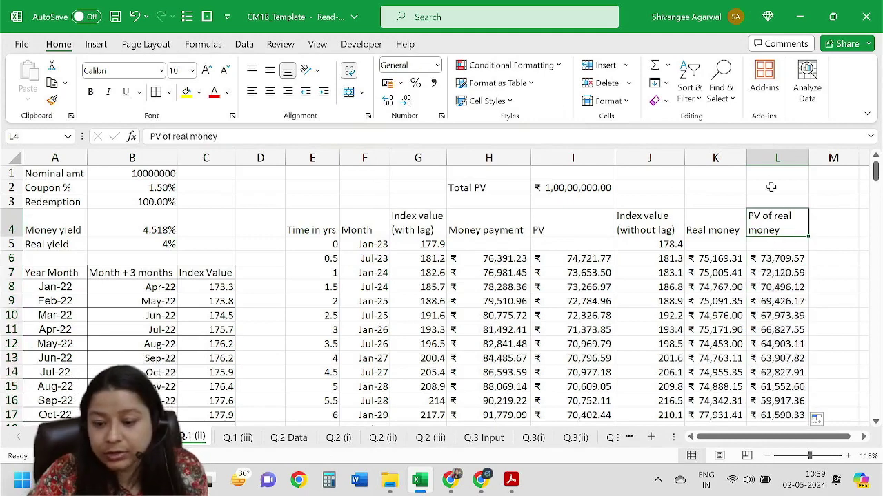
Copy the Total PV label and sum above the real money columns and widen column L
{"action": "left_click_drag", "start_coordinate": [476, 191], "coordinate": [547, 190]}
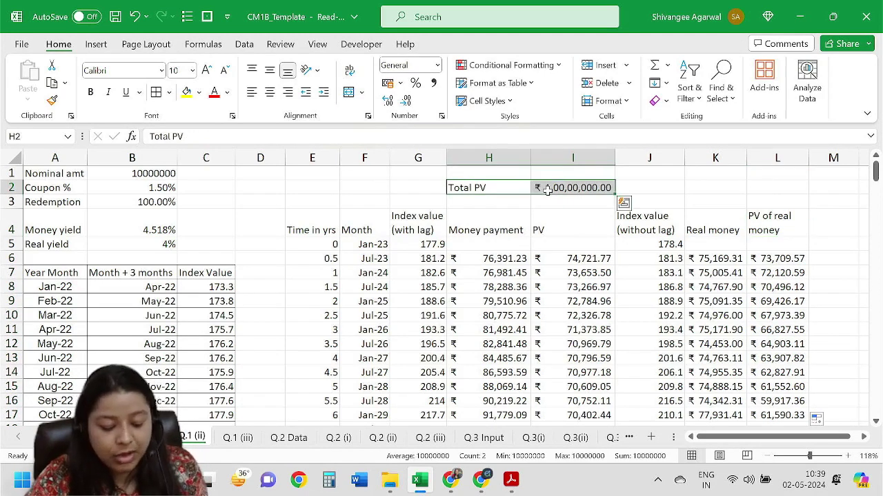
{"action": "key", "text": "ctrl+c"}
{"action": "left_click", "coordinate": [724, 187]}
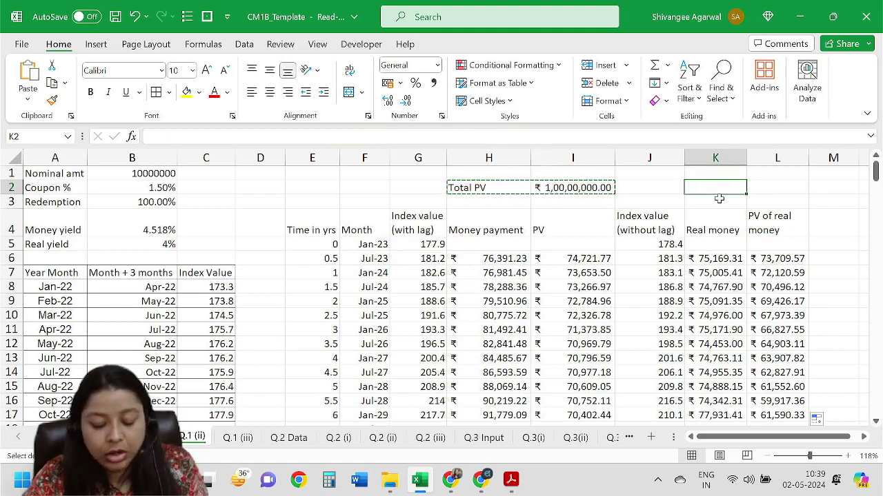
{"action": "key", "text": "ctrl+v"}
{"action": "left_click", "coordinate": [773, 187]}
{"action": "double_click", "coordinate": [808, 158]}
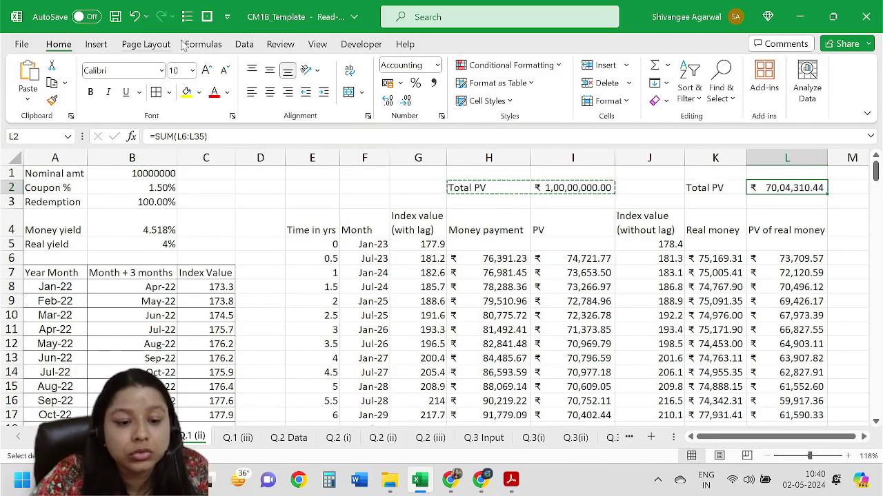
Goal Seek L2 to 10,000,000 by changing the real yield in B5, then widen column L
{"action": "left_click", "coordinate": [256, 43]}
{"action": "left_click", "coordinate": [646, 96]}
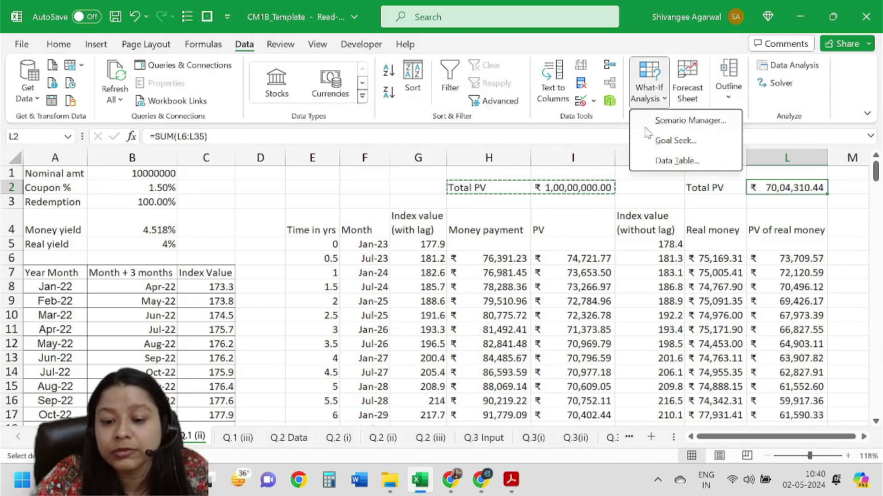
{"action": "left_click", "coordinate": [651, 141]}
{"action": "key", "text": "Tab"}
{"action": "type", "text": "1"}
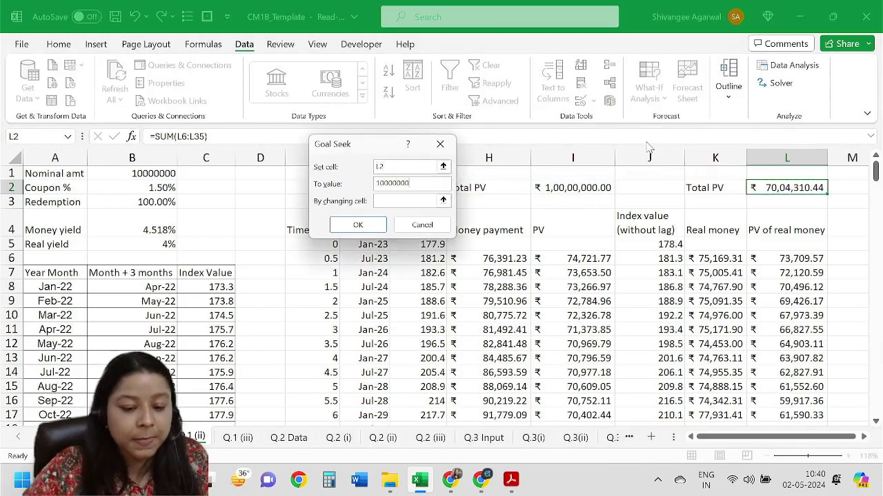
{"action": "key", "text": "Tab"}
{"action": "left_click", "coordinate": [149, 243]}
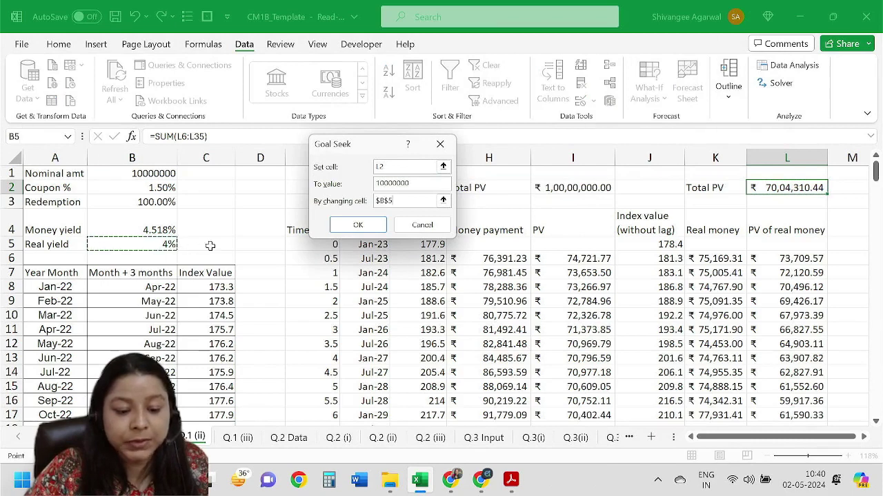
{"action": "left_click", "coordinate": [346, 230]}
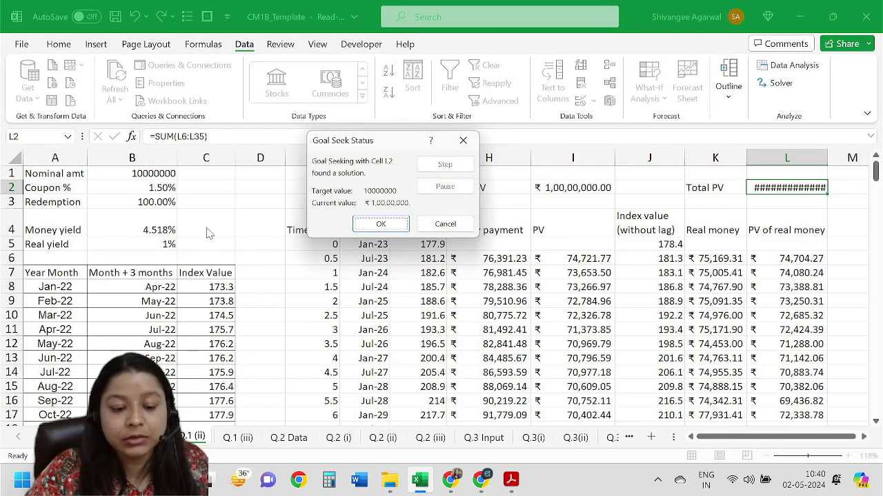
{"action": "left_click", "coordinate": [381, 225]}
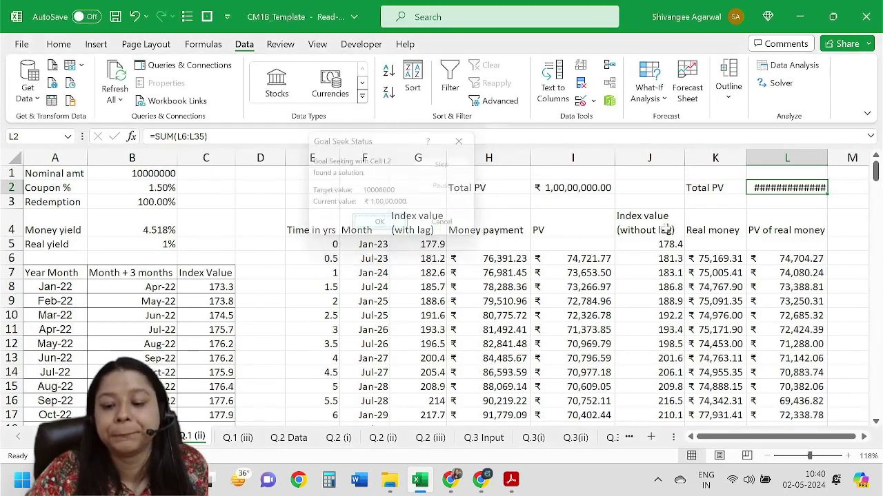
{"action": "left_click_drag", "start_coordinate": [827, 158], "coordinate": [830, 158]}
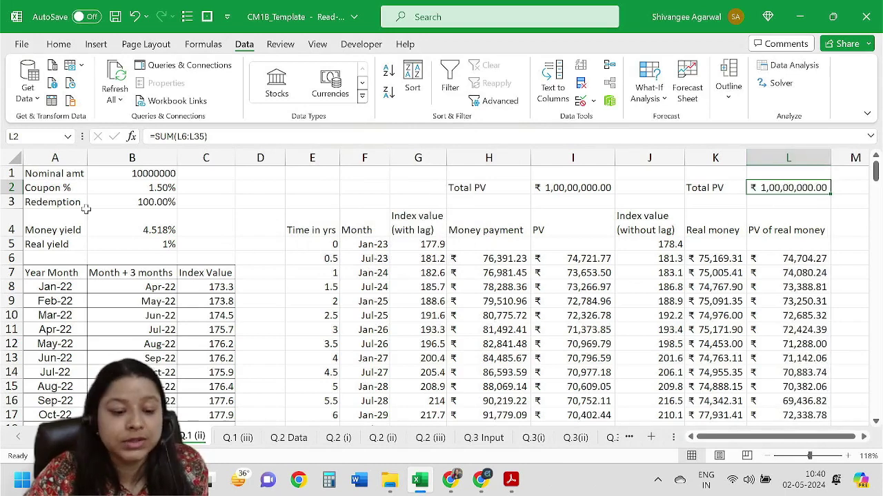
{"action": "left_click", "coordinate": [131, 242]}
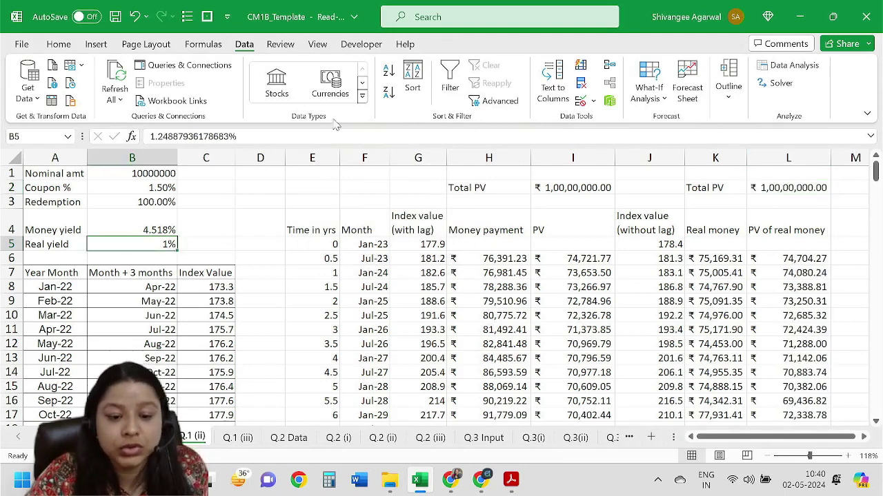
Increase the real yield's decimals so it reads 1.249%
{"action": "left_click", "coordinate": [68, 46]}
{"action": "left_click", "coordinate": [389, 102]}
{"action": "left_click", "coordinate": [388, 102]}
{"action": "left_click", "coordinate": [388, 103]}
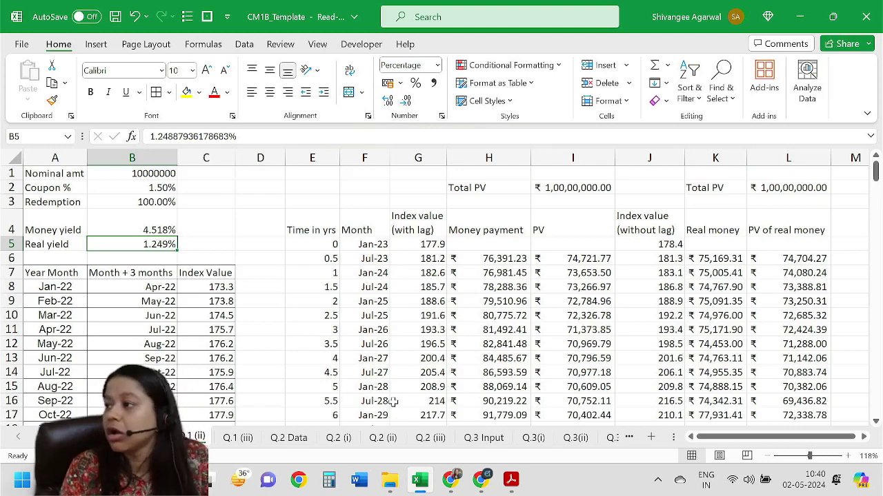
Give the money and real yield cells B4:B5 a green fill, undoing an accidental red font
{"action": "left_click_drag", "start_coordinate": [160, 230], "coordinate": [159, 244]}
{"action": "left_click", "coordinate": [213, 94]}
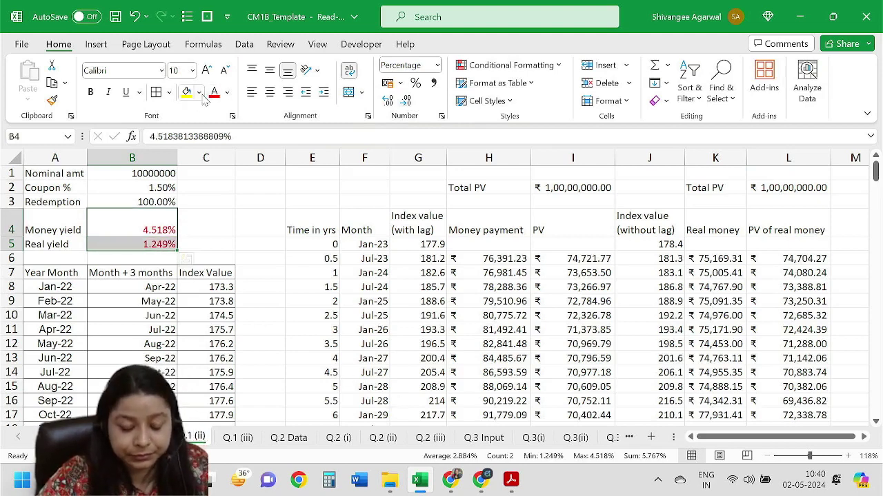
{"action": "key", "text": "ctrl+z"}
{"action": "left_click", "coordinate": [199, 93]}
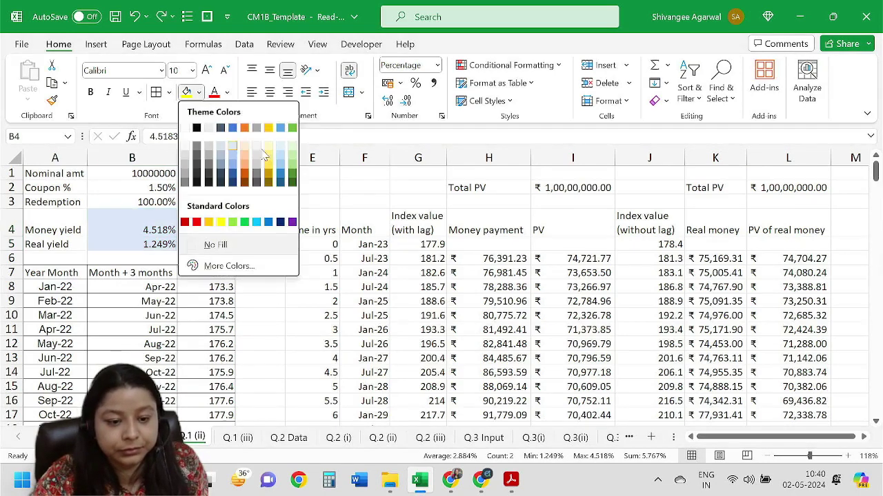
{"action": "left_click", "coordinate": [294, 158]}
{"action": "left_click", "coordinate": [362, 228]}
Switch to the CM1B paper, scroll to question iii) and highlight its wording
{"action": "key", "text": "alt+Tab"}
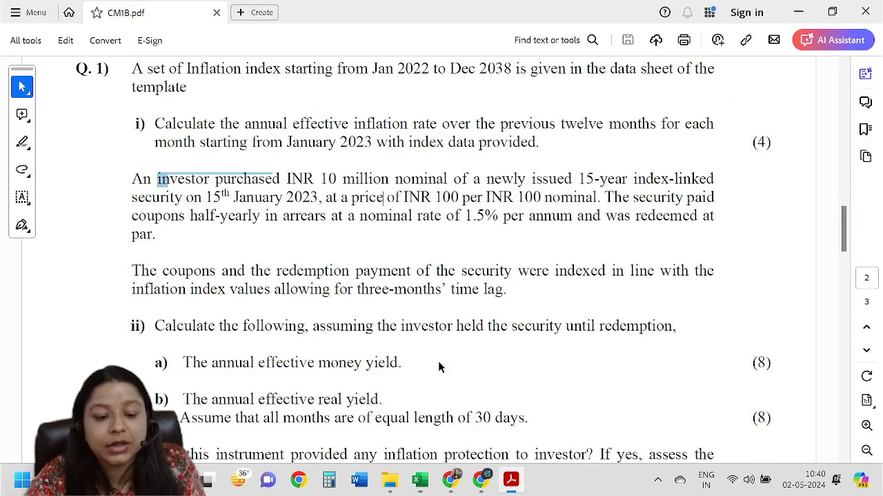
{"action": "scroll", "coordinate": [313, 330], "scroll_direction": "down", "scroll_amount": 1}
{"action": "scroll", "coordinate": [312, 330], "scroll_direction": "down", "scroll_amount": 1}
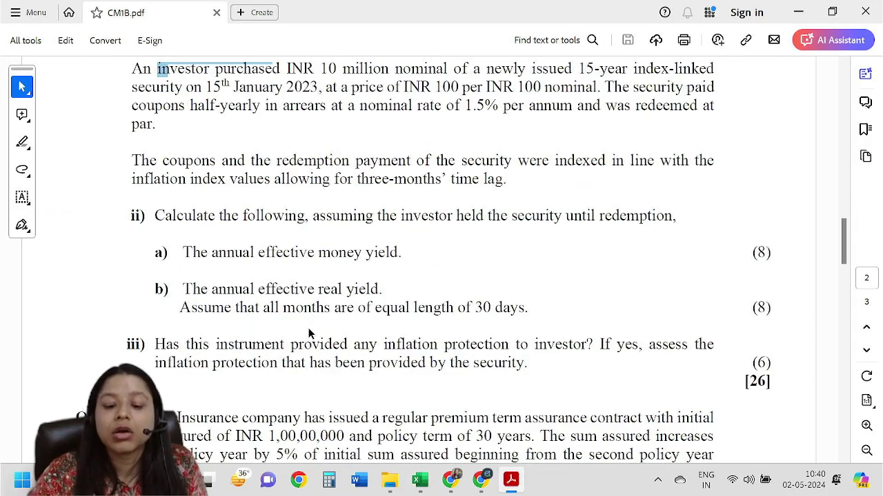
{"action": "left_click_drag", "start_coordinate": [179, 344], "coordinate": [711, 349]}
{"action": "left_click_drag", "start_coordinate": [165, 363], "coordinate": [522, 370]}
{"action": "key", "text": "alt+Tab"}
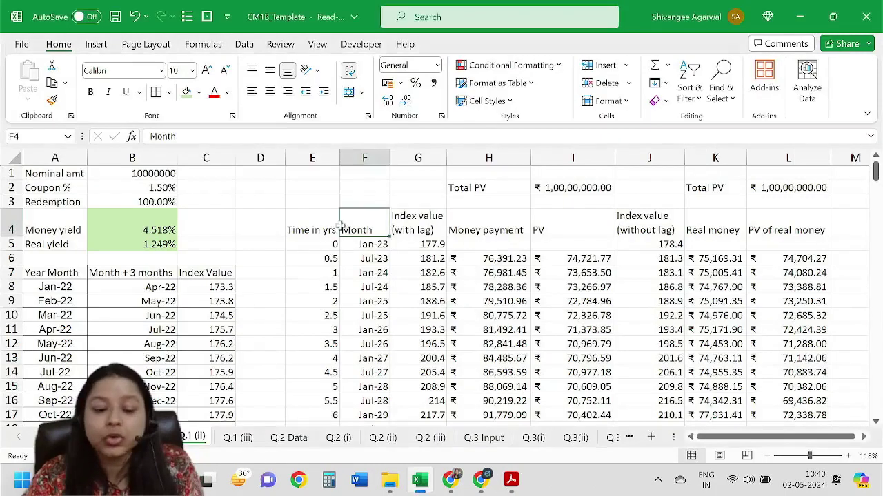
{"action": "left_click", "coordinate": [473, 306]}
{"action": "left_click", "coordinate": [664, 312]}
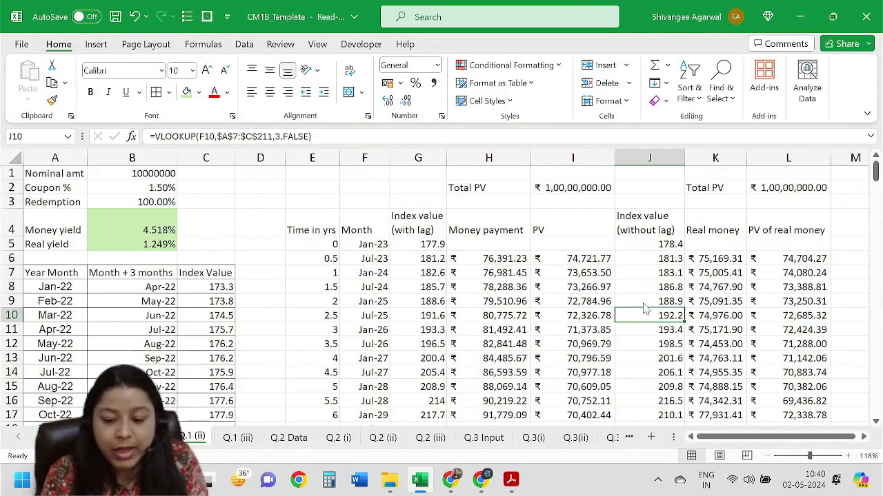
{"action": "key", "text": "alt+Tab"}
{"action": "left_click", "coordinate": [633, 333]}
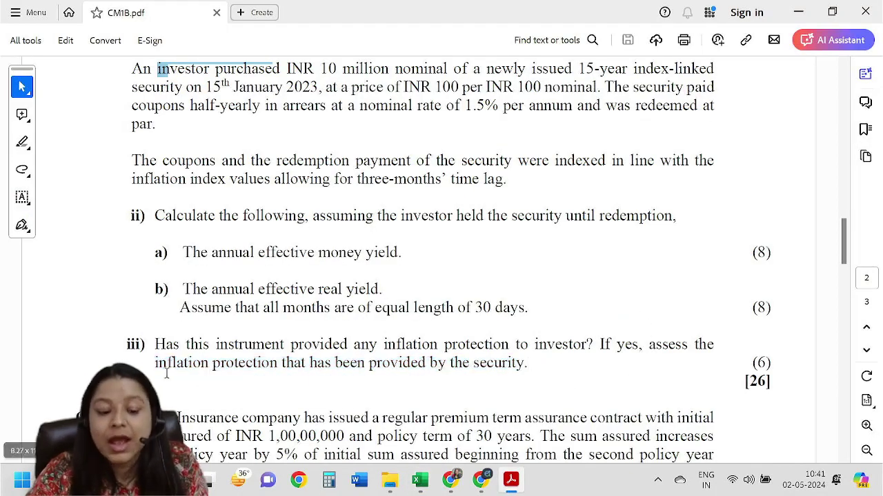
Highlight 'inflation protection that has been provided' in the PDF, then return to Excel
{"action": "left_click_drag", "start_coordinate": [166, 373], "coordinate": [423, 365]}
{"action": "key", "text": "alt+Tab"}
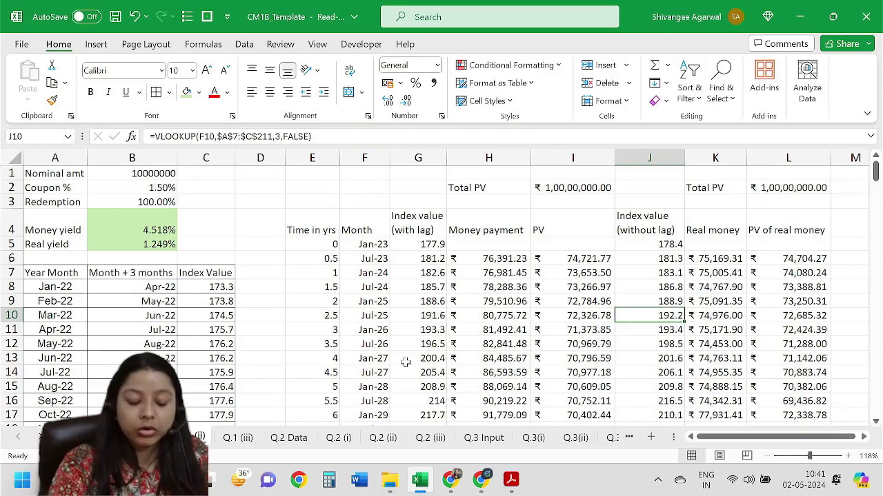
Switch from Excel to the CM1B.pdf question paper at part iii)
{"action": "key", "text": "alt+Tab"}
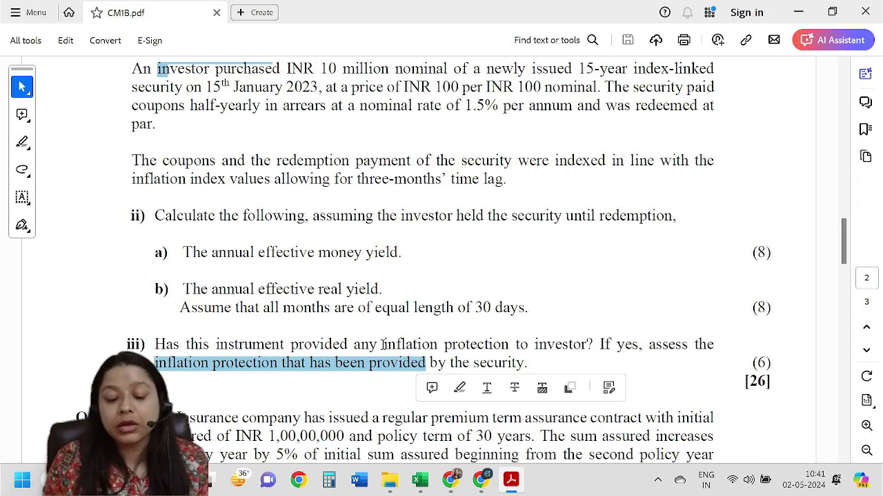
Switch from Acrobat back to the CM1B_Template workbook
{"action": "key", "text": "alt+Tab"}
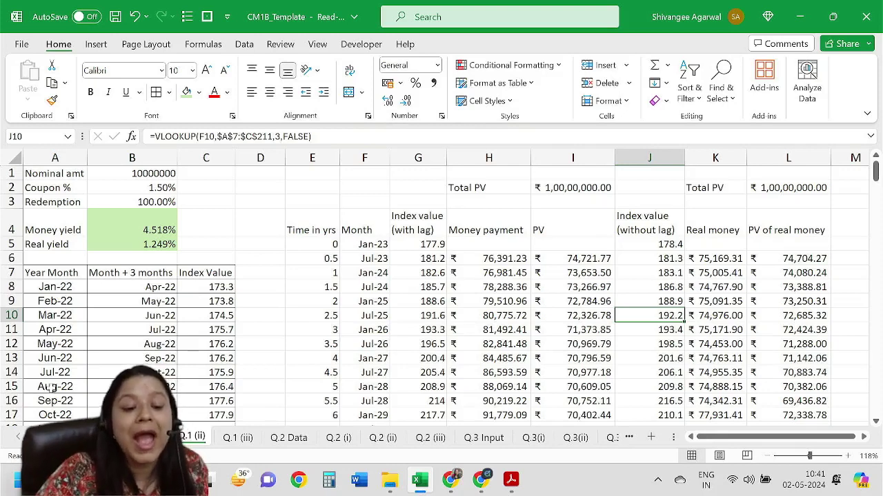
{"action": "left_click", "coordinate": [166, 242]}
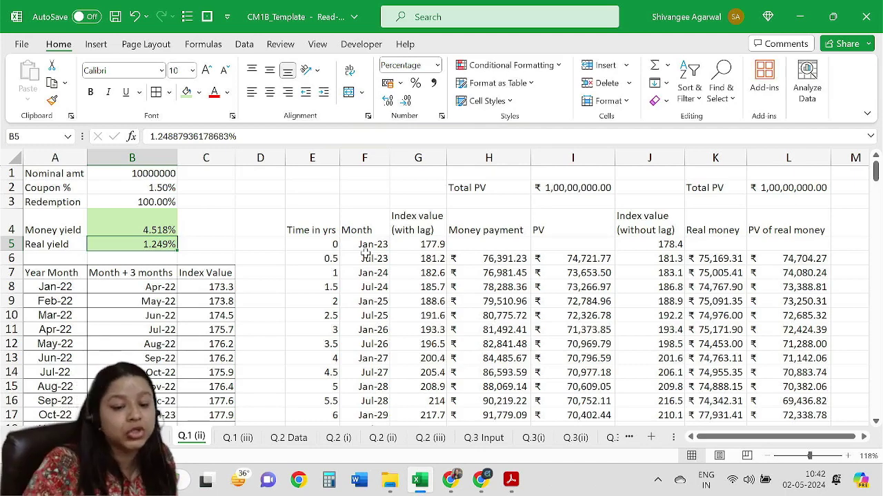
{"action": "scroll", "coordinate": [192, 324], "scroll_direction": "down", "scroll_amount": 2}
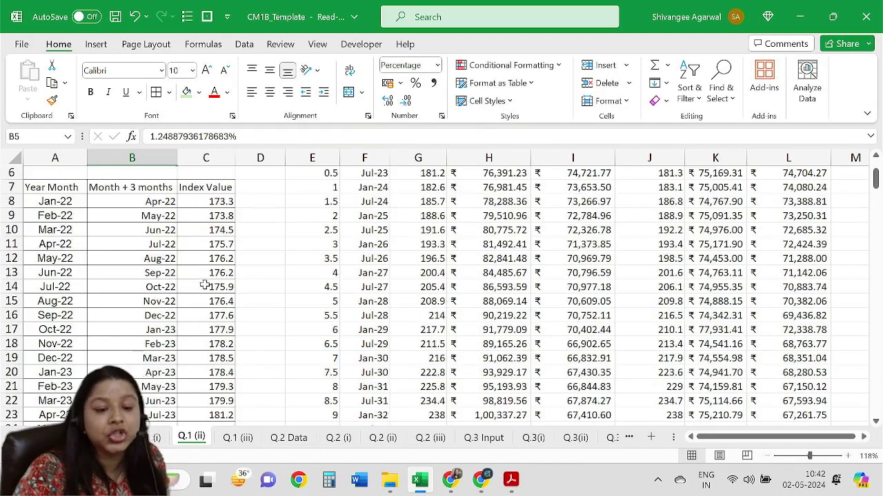
{"action": "left_click_drag", "start_coordinate": [207, 218], "coordinate": [206, 361]}
{"action": "left_click", "coordinate": [207, 315]}
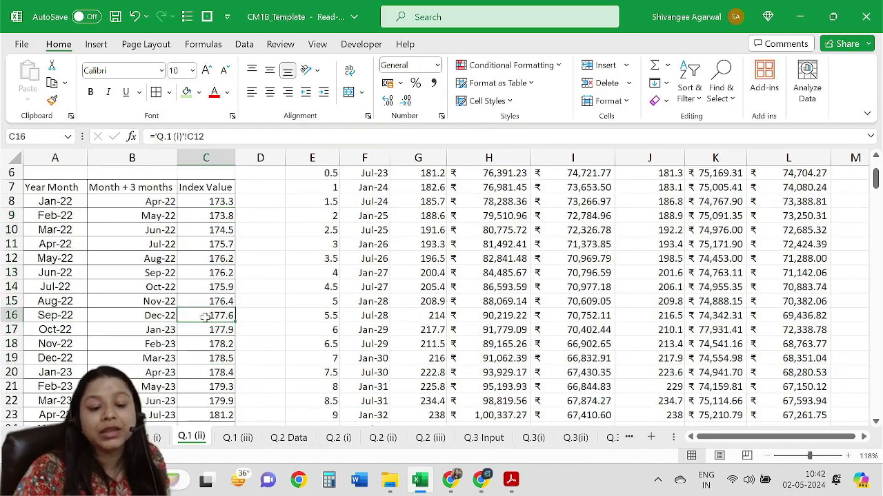
{"action": "scroll", "coordinate": [208, 331], "scroll_direction": "down", "scroll_amount": 3}
{"action": "scroll", "coordinate": [211, 345], "scroll_direction": "up", "scroll_amount": 5}
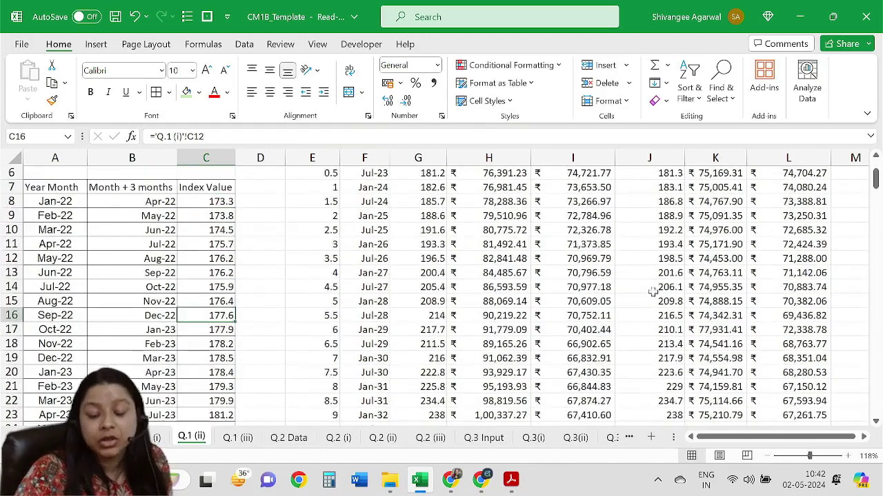
{"action": "left_click", "coordinate": [460, 257]}
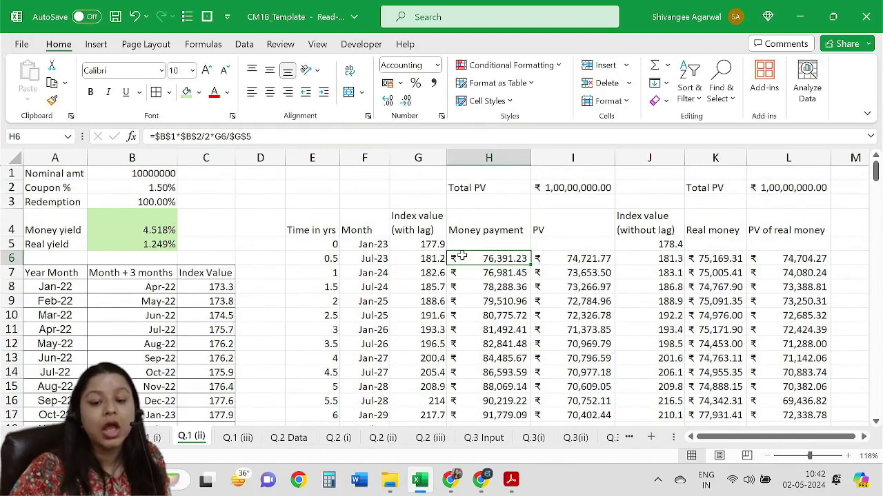
{"action": "left_click", "coordinate": [703, 260]}
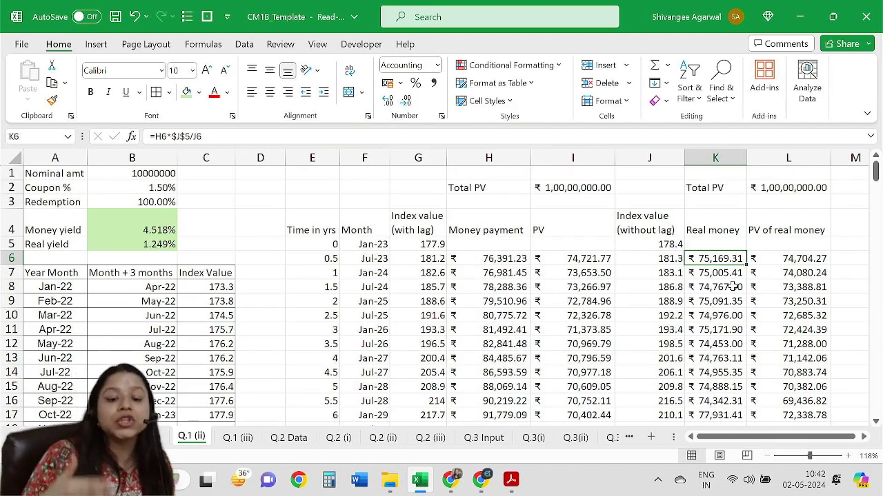
{"action": "left_click", "coordinate": [422, 264]}
{"action": "left_click", "coordinate": [653, 259]}
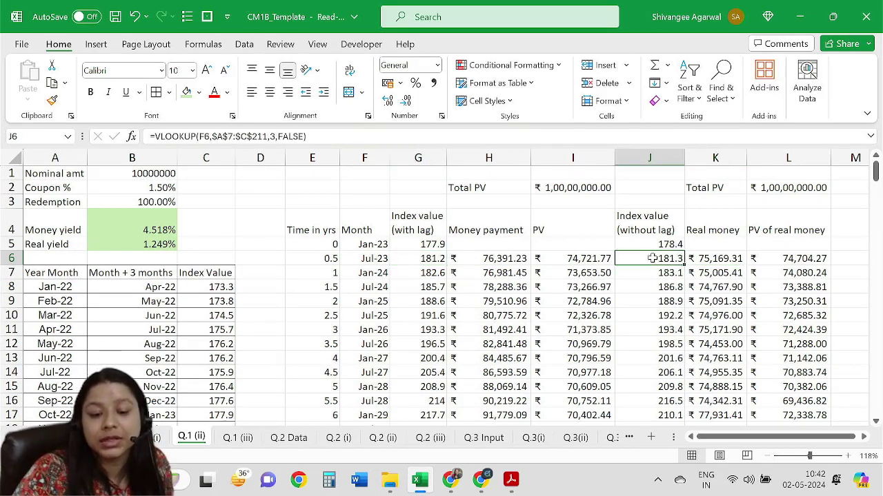
{"action": "left_click", "coordinate": [417, 273]}
{"action": "left_click", "coordinate": [657, 298]}
{"action": "left_click", "coordinate": [423, 314]}
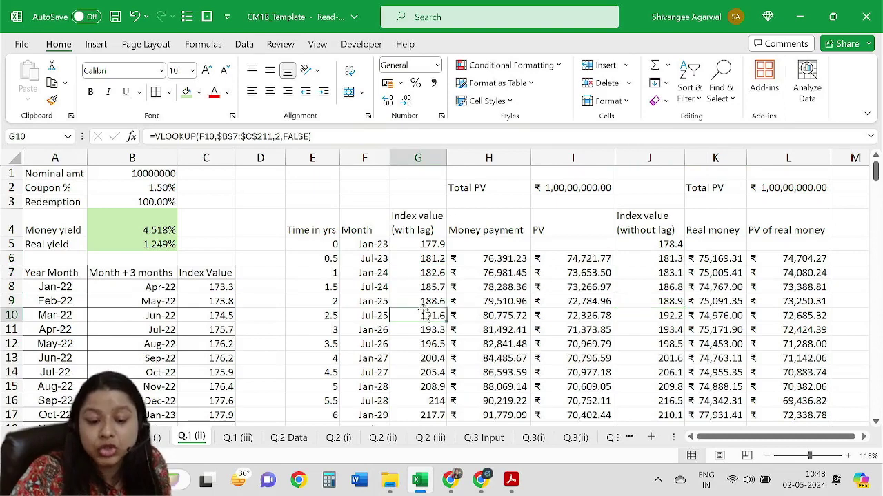
{"action": "scroll", "coordinate": [428, 318], "scroll_direction": "down", "scroll_amount": 3}
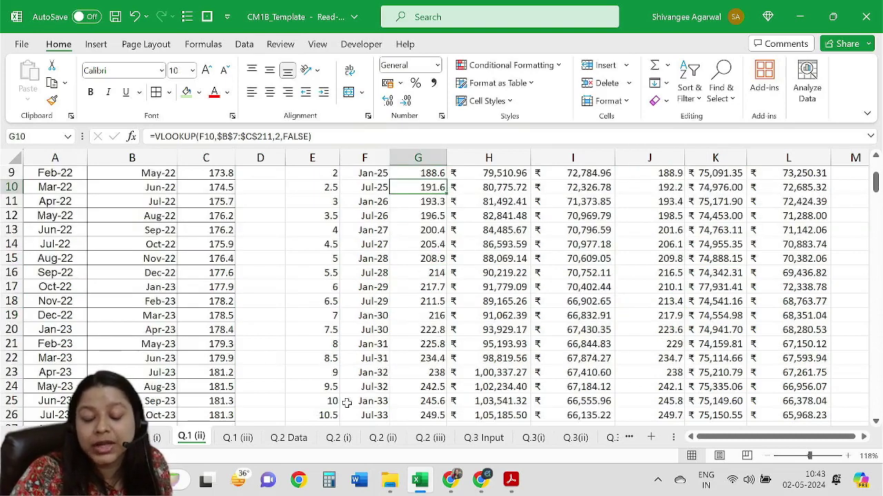
{"action": "scroll", "coordinate": [580, 393], "scroll_direction": "down", "scroll_amount": 2}
{"action": "scroll", "coordinate": [583, 392], "scroll_direction": "up", "scroll_amount": 5}
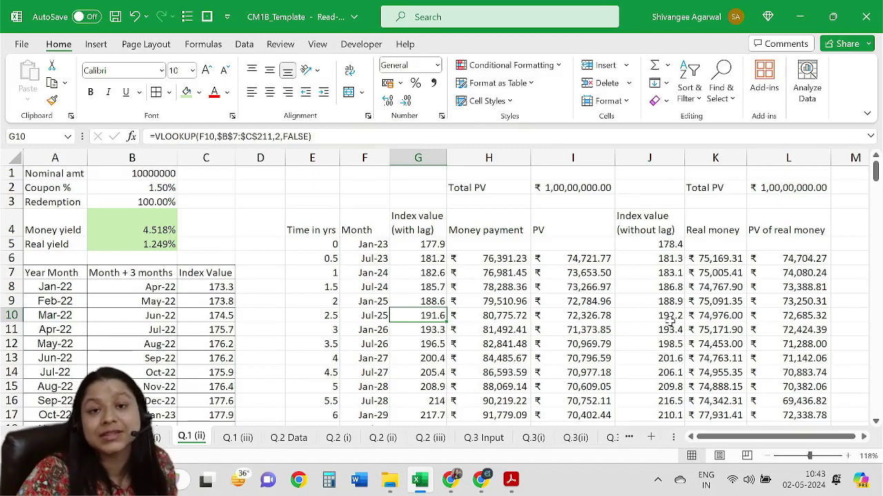
Autofit column K so the final real-money amount in K35 shows ₹ 96,54,436.04
{"action": "scroll", "coordinate": [660, 330], "scroll_direction": "down", "scroll_amount": 6}
{"action": "scroll", "coordinate": [660, 335], "scroll_direction": "down", "scroll_amount": 4}
{"action": "left_click", "coordinate": [491, 245]}
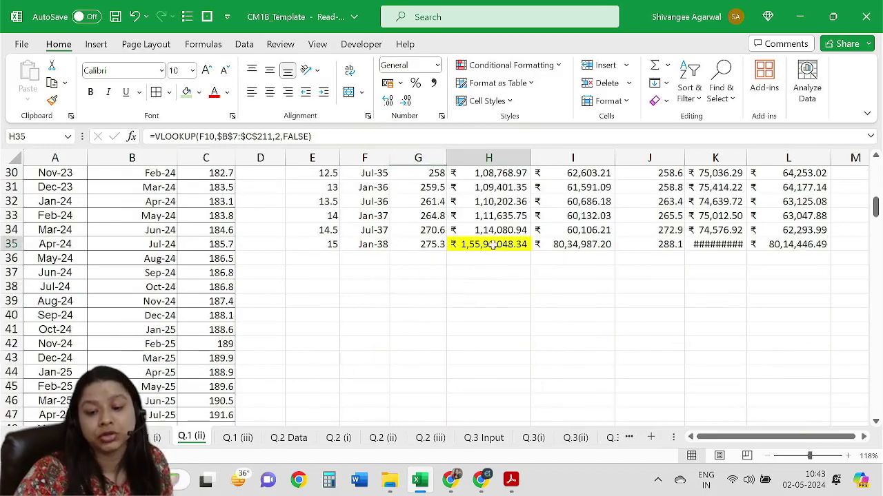
{"action": "double_click", "coordinate": [743, 153]}
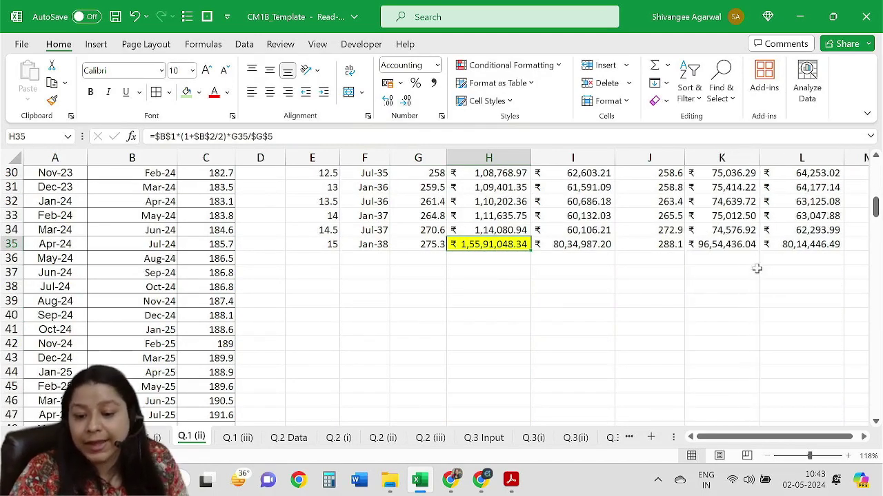
Review the H35 and K35 formulas and highlight the final lagged and unlagged index values
{"action": "left_click", "coordinate": [739, 246]}
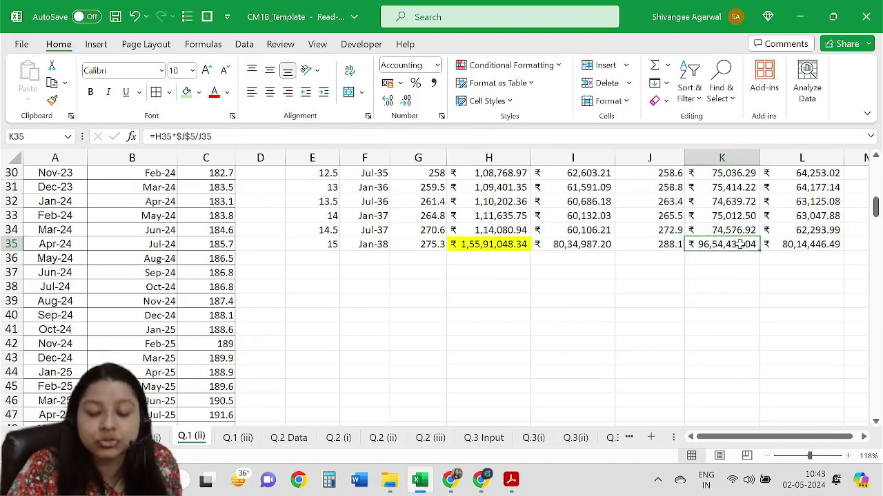
{"action": "left_click", "coordinate": [491, 245]}
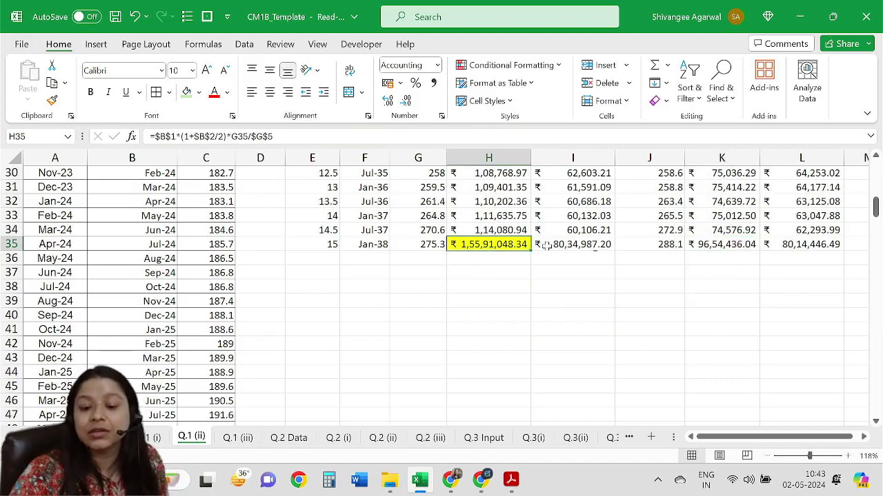
{"action": "left_click", "coordinate": [687, 240]}
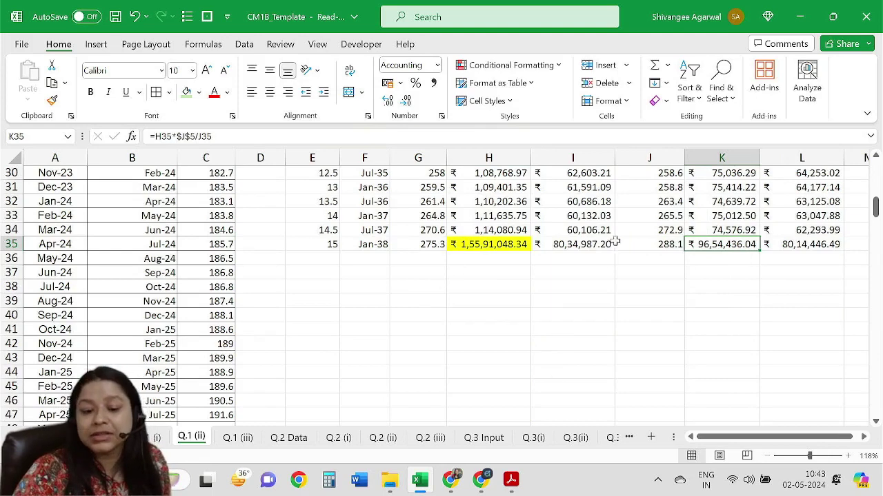
{"action": "left_click_drag", "start_coordinate": [418, 215], "coordinate": [708, 262]}
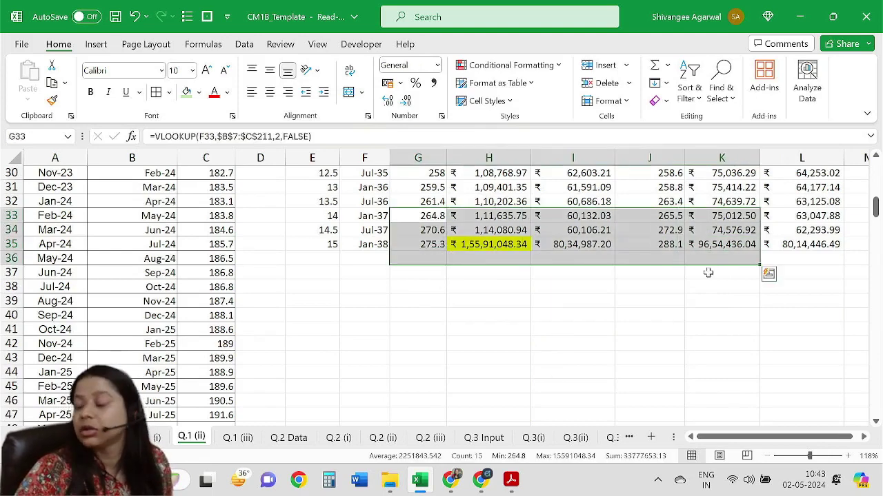
{"action": "left_click", "coordinate": [591, 311]}
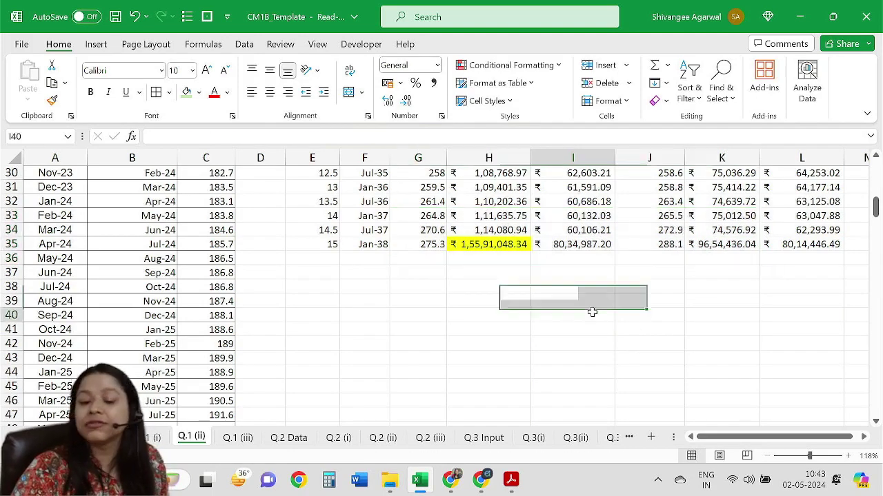
{"action": "left_click_drag", "start_coordinate": [431, 233], "coordinate": [429, 246]}
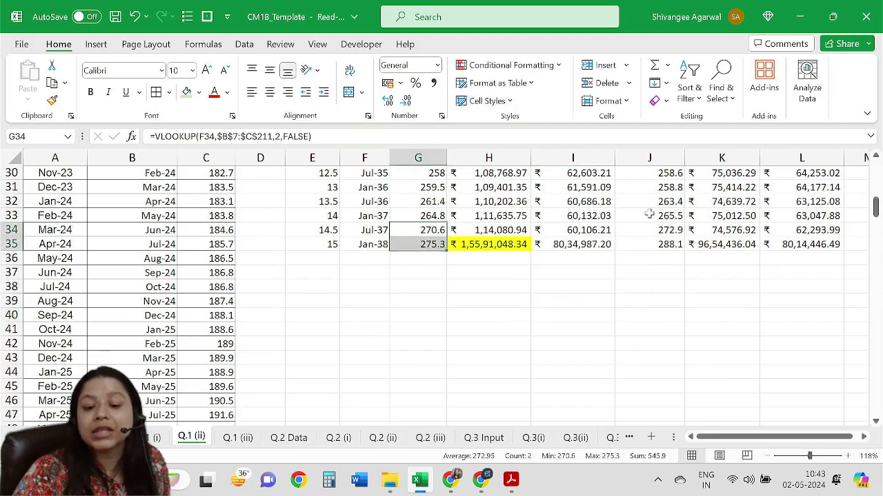
{"action": "left_click_drag", "start_coordinate": [649, 214], "coordinate": [671, 259]}
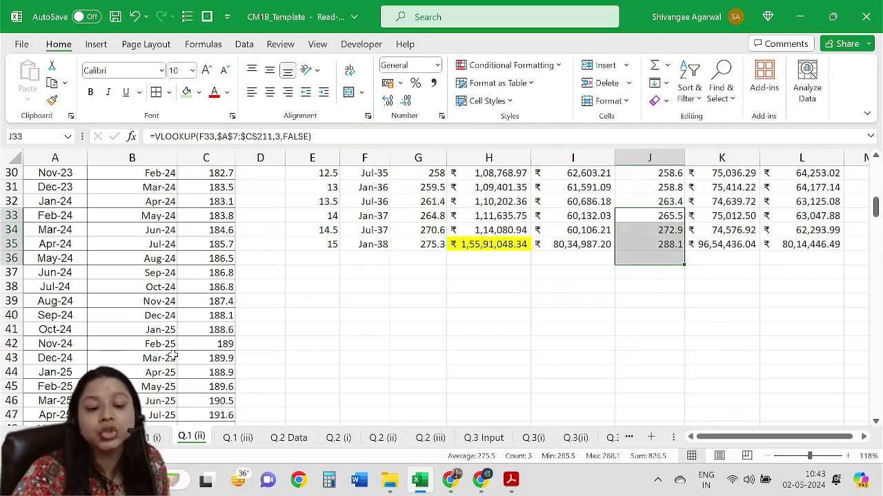
{"action": "scroll", "coordinate": [174, 356], "scroll_direction": "down", "scroll_amount": 13}
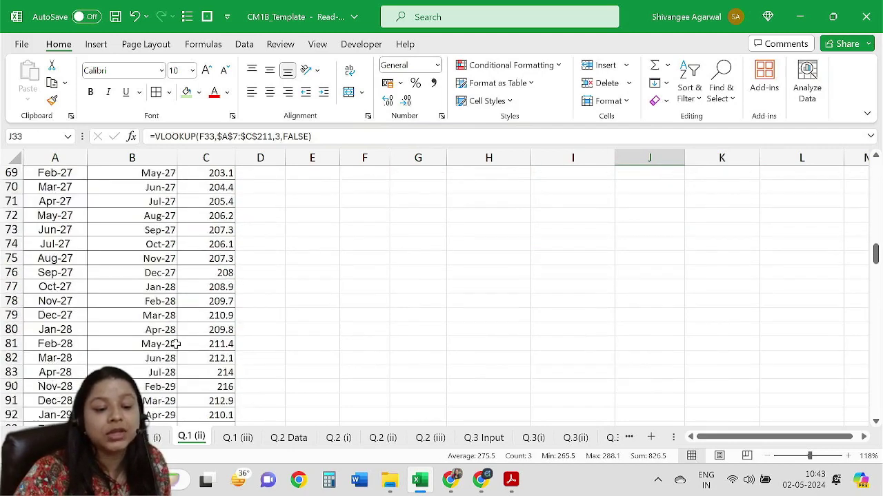
{"action": "scroll", "coordinate": [177, 343], "scroll_direction": "down", "scroll_amount": 10}
{"action": "scroll", "coordinate": [177, 344], "scroll_direction": "down", "scroll_amount": 5}
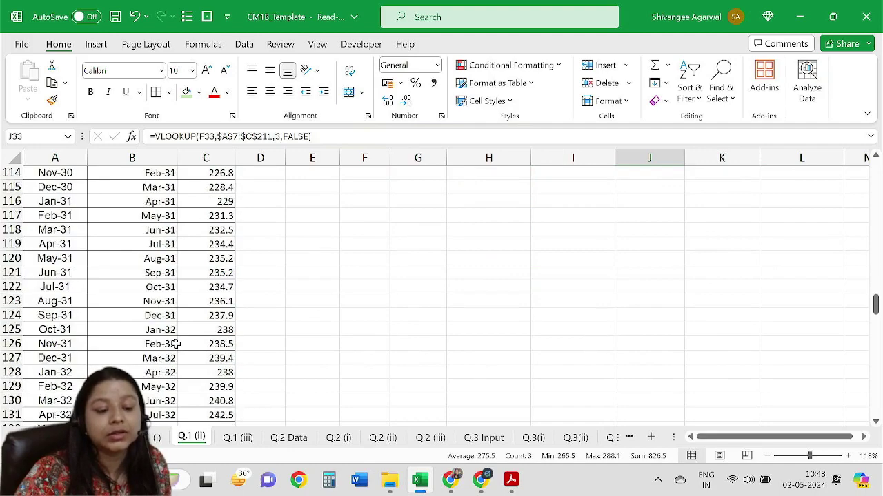
{"action": "scroll", "coordinate": [176, 344], "scroll_direction": "up", "scroll_amount": 14}
{"action": "scroll", "coordinate": [208, 330], "scroll_direction": "up", "scroll_amount": 13}
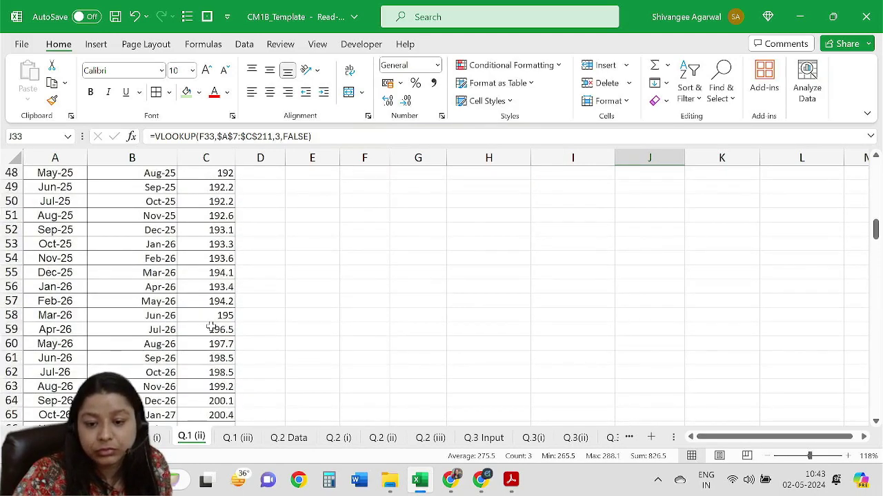
{"action": "scroll", "coordinate": [217, 305], "scroll_direction": "down", "scroll_amount": 20}
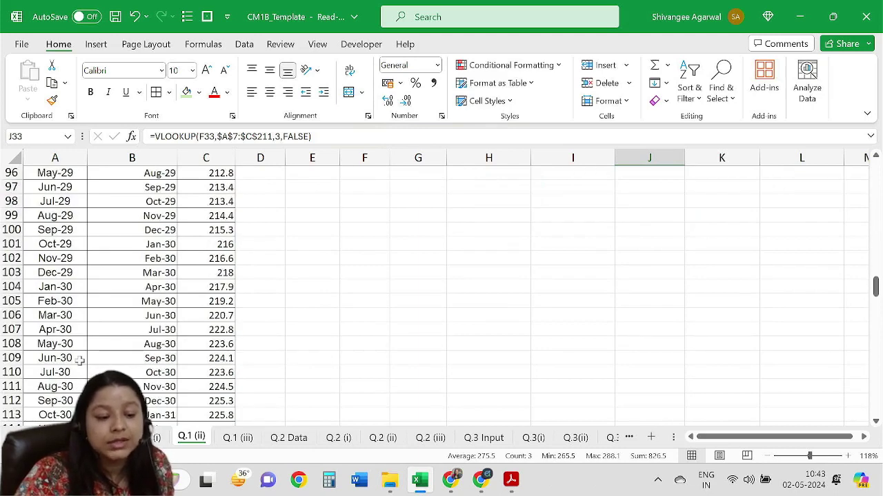
{"action": "scroll", "coordinate": [51, 293], "scroll_direction": "down", "scroll_amount": 2}
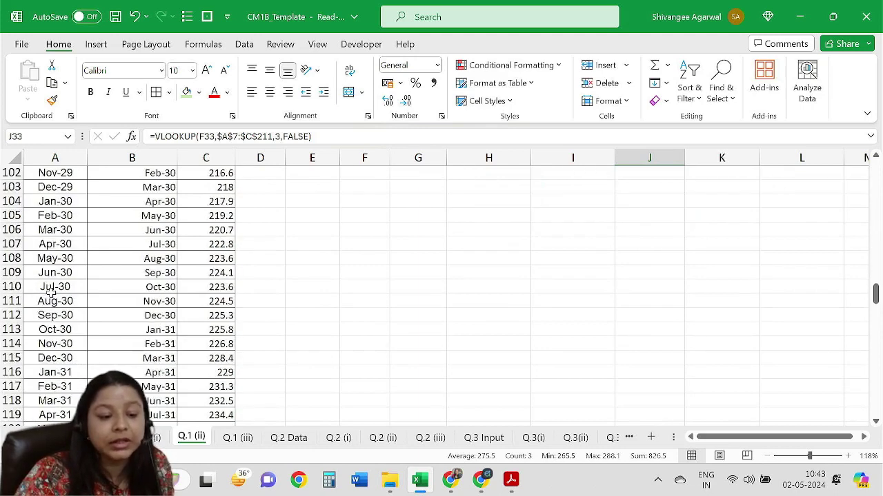
{"action": "scroll", "coordinate": [51, 292], "scroll_direction": "down", "scroll_amount": 18}
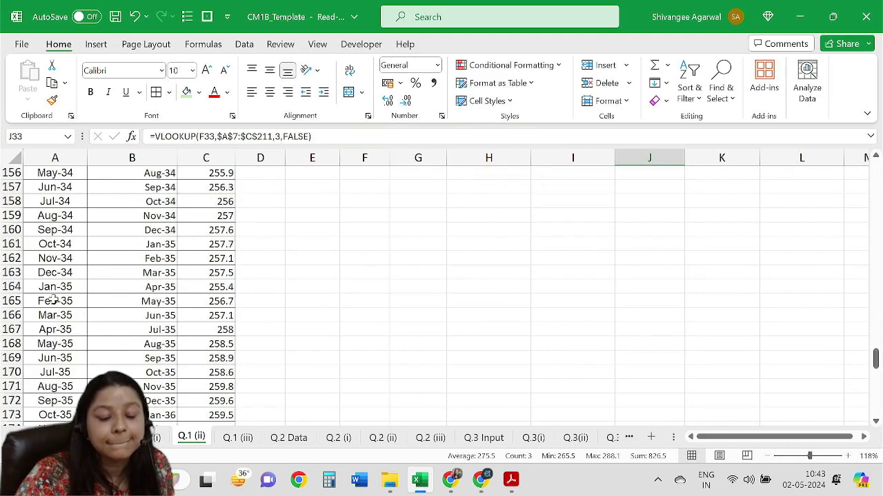
{"action": "scroll", "coordinate": [55, 314], "scroll_direction": "down", "scroll_amount": 3}
{"action": "scroll", "coordinate": [55, 324], "scroll_direction": "down", "scroll_amount": 10}
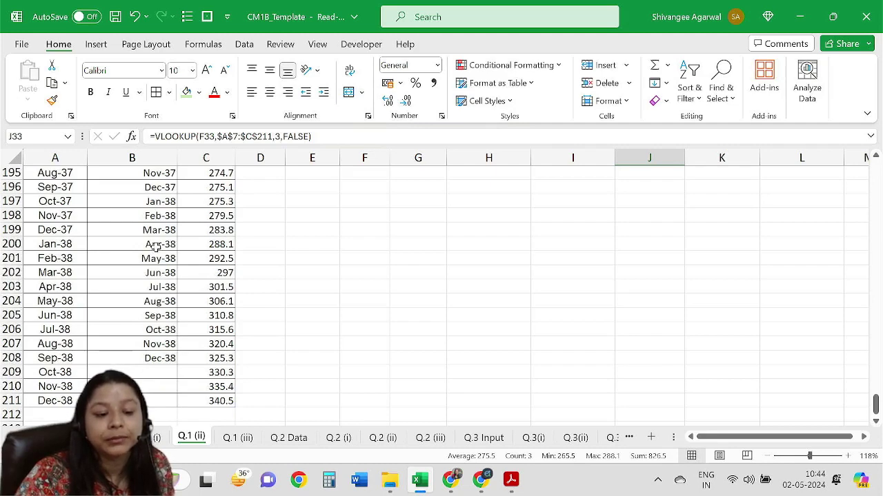
{"action": "scroll", "coordinate": [154, 246], "scroll_direction": "up", "scroll_amount": 1}
{"action": "left_click_drag", "start_coordinate": [168, 247], "coordinate": [221, 244]}
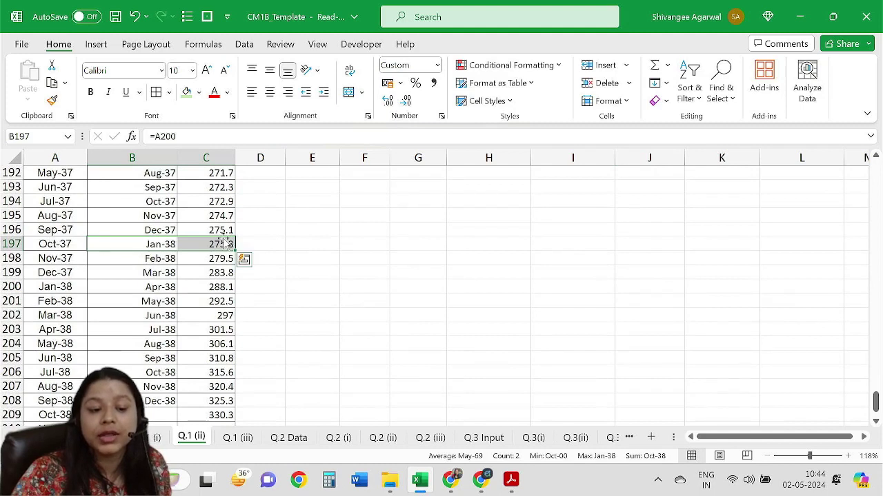
{"action": "left_click", "coordinate": [222, 243]}
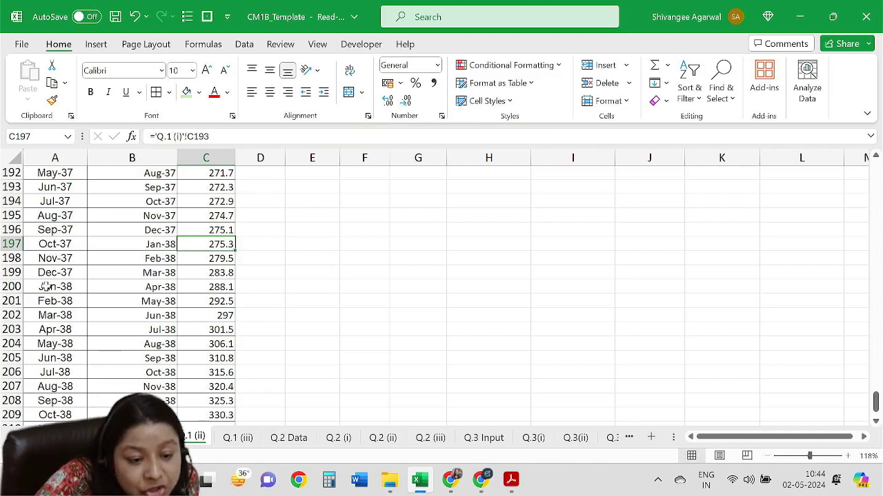
{"action": "left_click_drag", "start_coordinate": [44, 287], "coordinate": [220, 288]}
{"action": "left_click", "coordinate": [222, 288]}
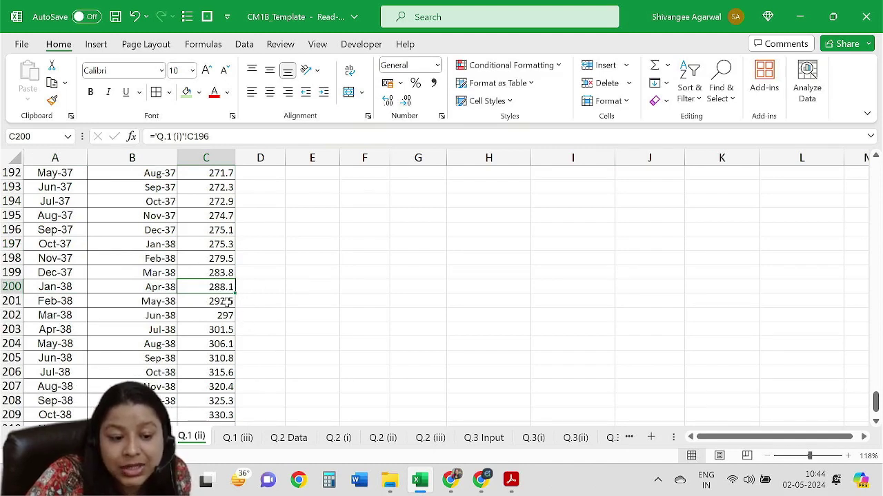
{"action": "left_click_drag", "start_coordinate": [71, 290], "coordinate": [218, 285]}
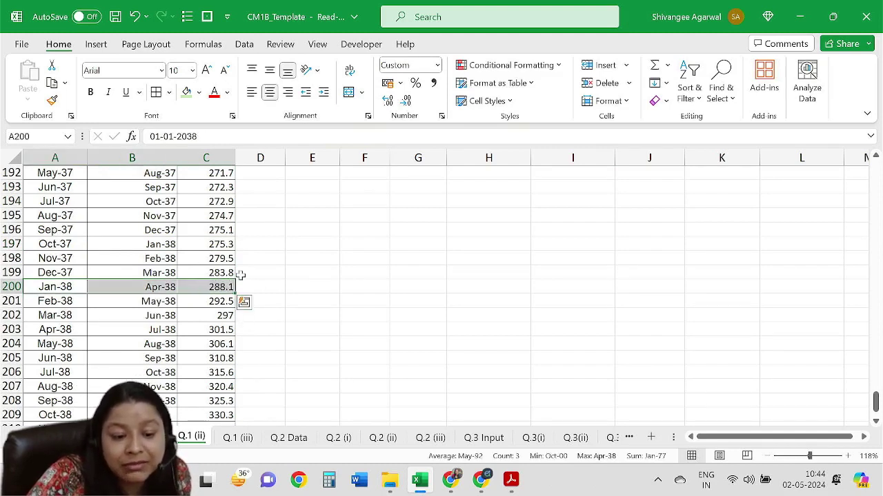
{"action": "left_click", "coordinate": [219, 244]}
{"action": "left_click", "coordinate": [197, 285]}
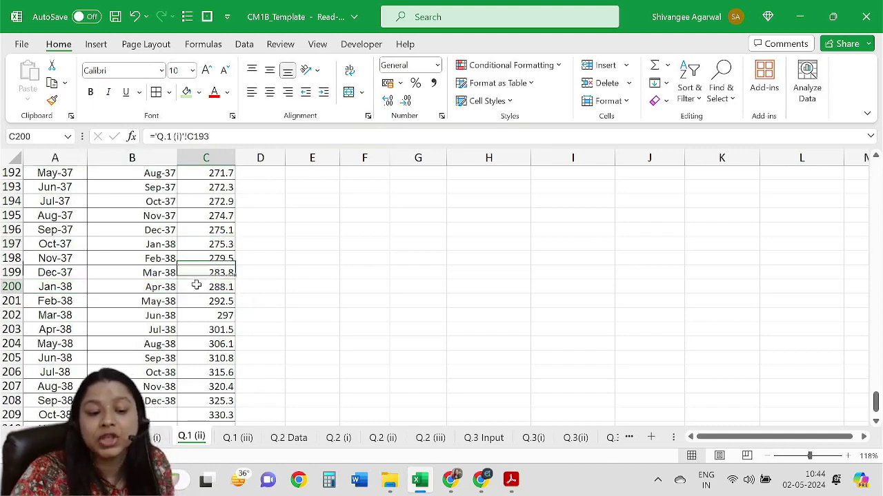
{"action": "left_click", "coordinate": [201, 245]}
Recheck the H35 money payment and K35 real-money formulas, then return to the sheet's top-left
{"action": "scroll", "coordinate": [459, 282], "scroll_direction": "up", "scroll_amount": 20}
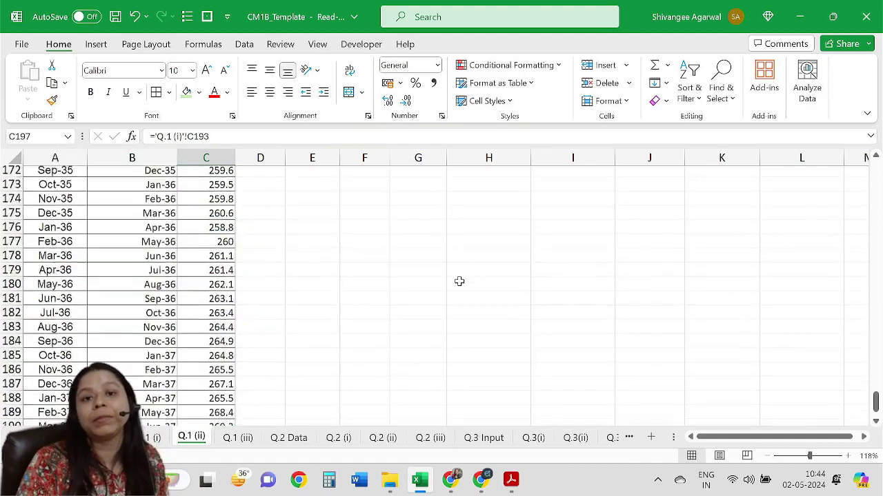
{"action": "scroll", "coordinate": [459, 282], "scroll_direction": "down", "scroll_amount": 7}
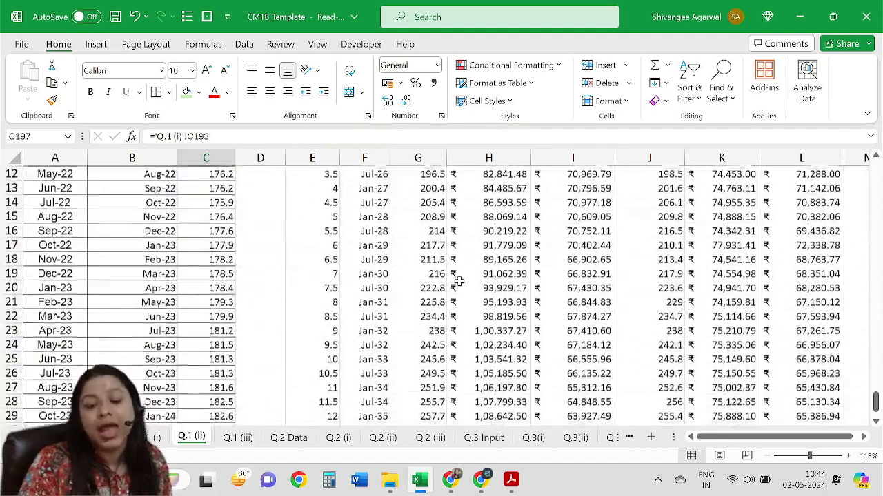
{"action": "scroll", "coordinate": [459, 281], "scroll_direction": "right", "scroll_amount": 1}
{"action": "scroll", "coordinate": [459, 281], "scroll_direction": "down", "scroll_amount": 2}
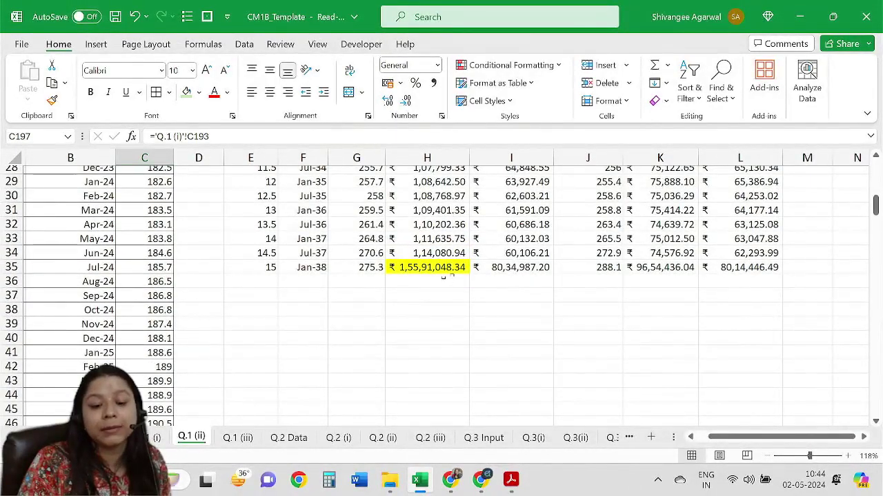
{"action": "left_click", "coordinate": [432, 269]}
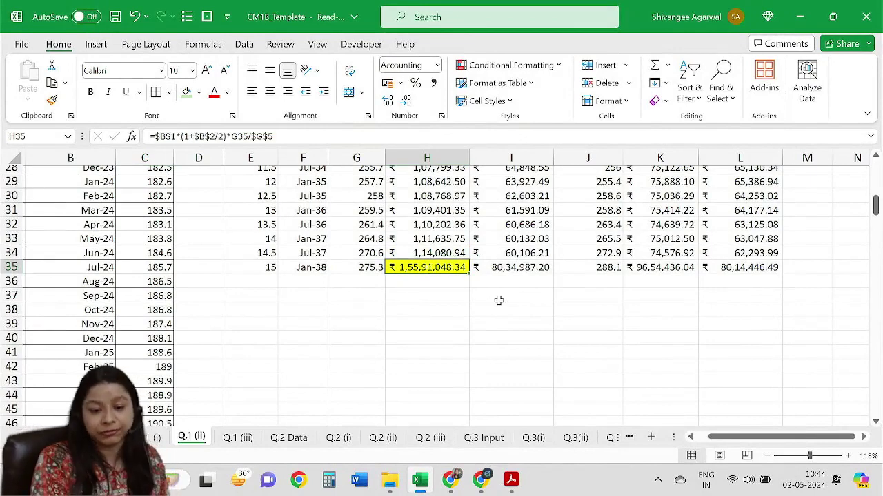
{"action": "left_click", "coordinate": [652, 266]}
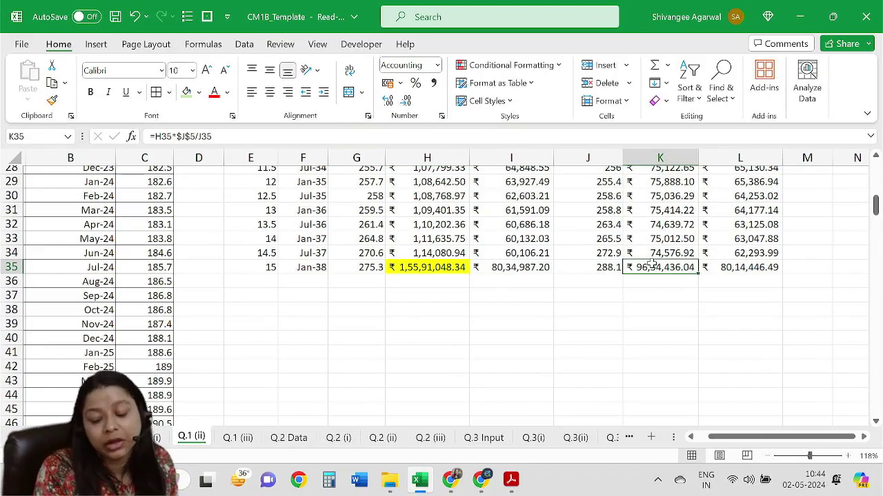
{"action": "key", "text": "ctrl+Up"}
{"action": "key", "text": "ctrl+Up"}
{"action": "key", "text": "ctrl+Up"}
{"action": "key", "text": "ctrl+Up"}
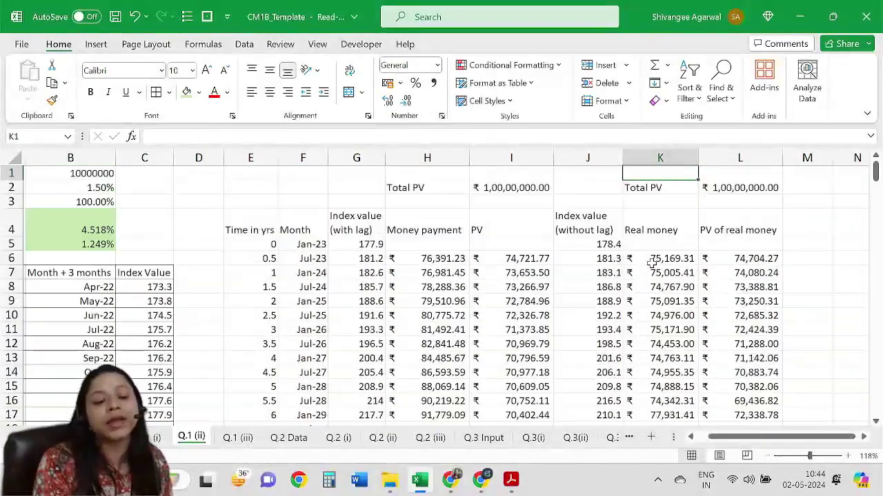
{"action": "scroll", "coordinate": [186, 232], "scroll_direction": "left", "scroll_amount": 1}
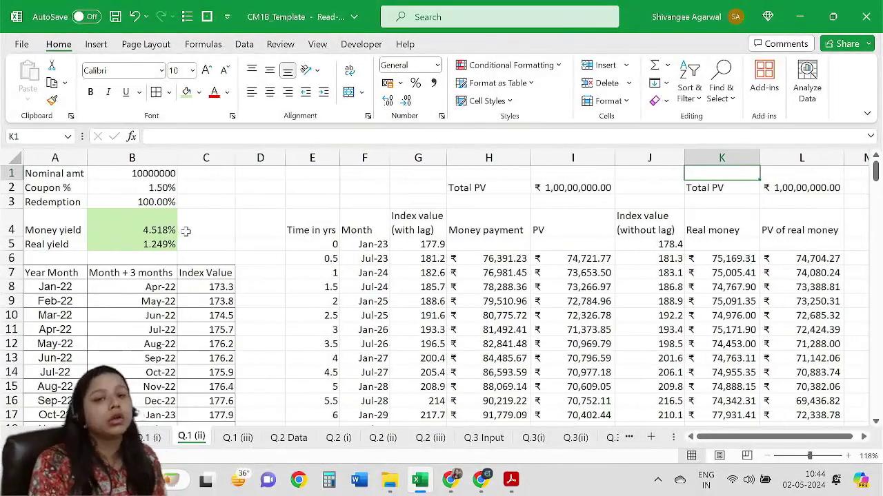